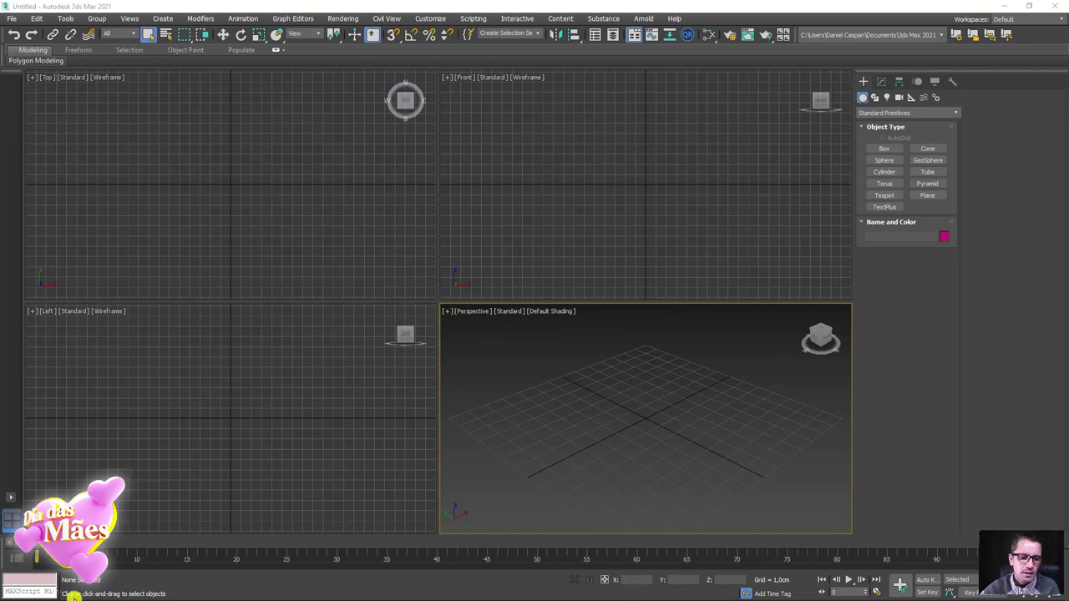
# Browse the seal reference images in the browser, then hide the browser
pyautogui.click(54, 598)
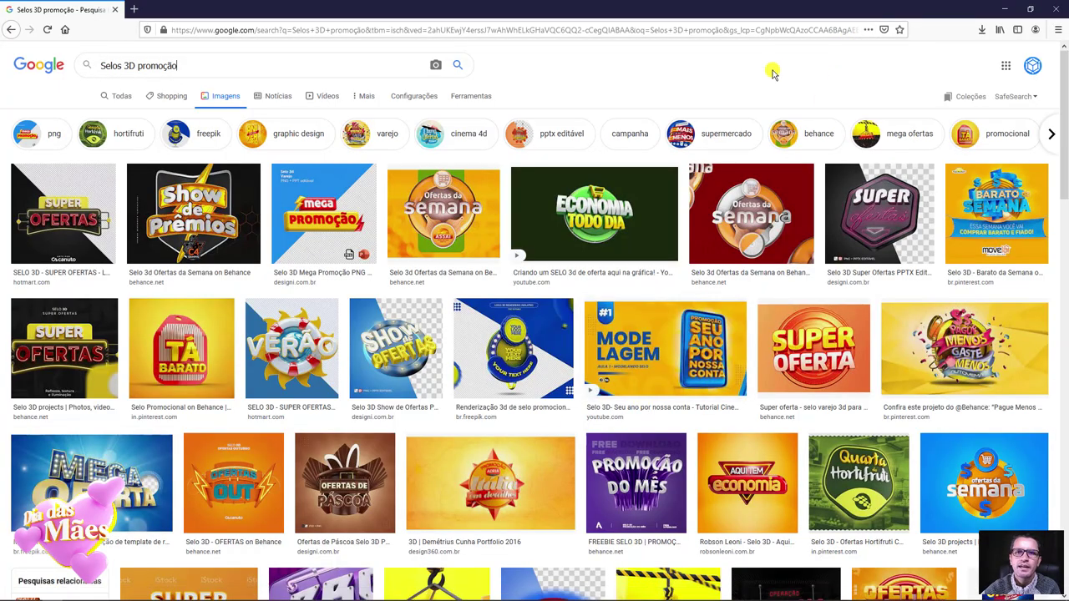
pyautogui.scroll(-3, 584, 351)
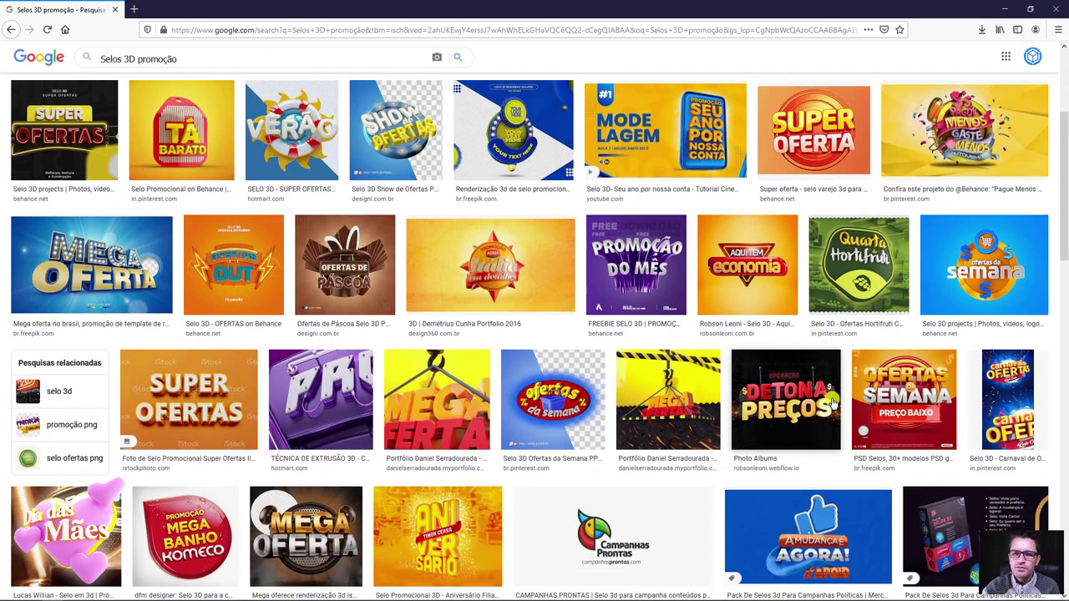
pyautogui.scroll(-3, 512, 443)
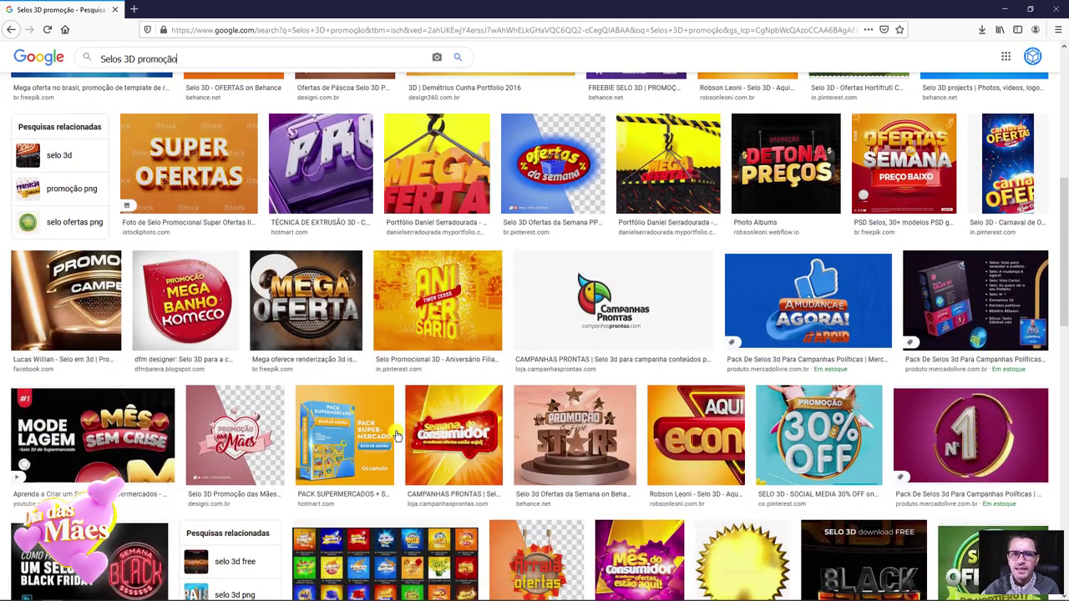
pyautogui.scroll(4, 397, 435)
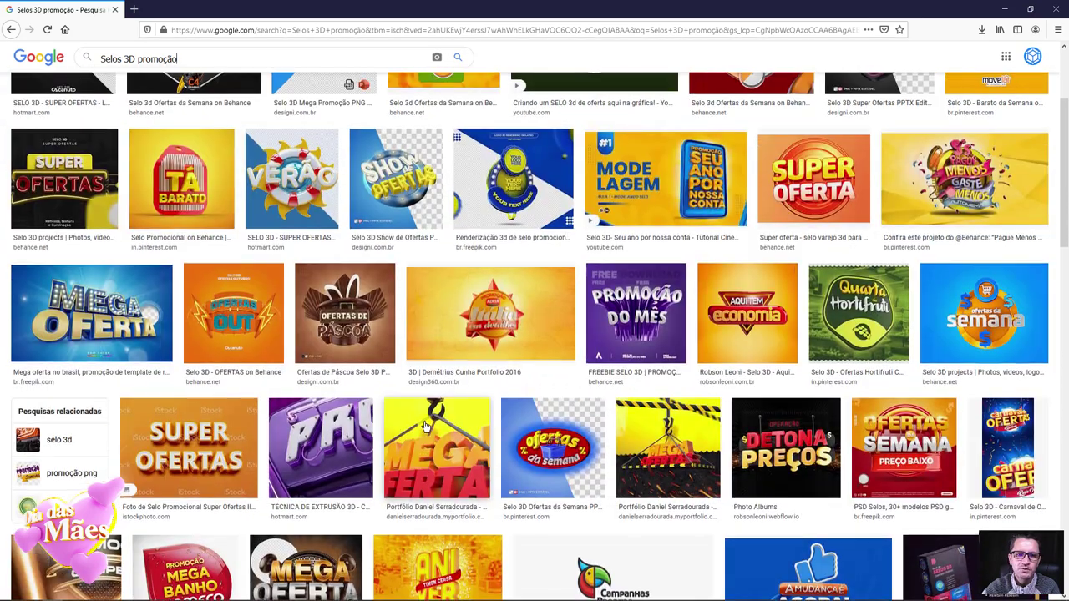
pyautogui.scroll(3, 426, 426)
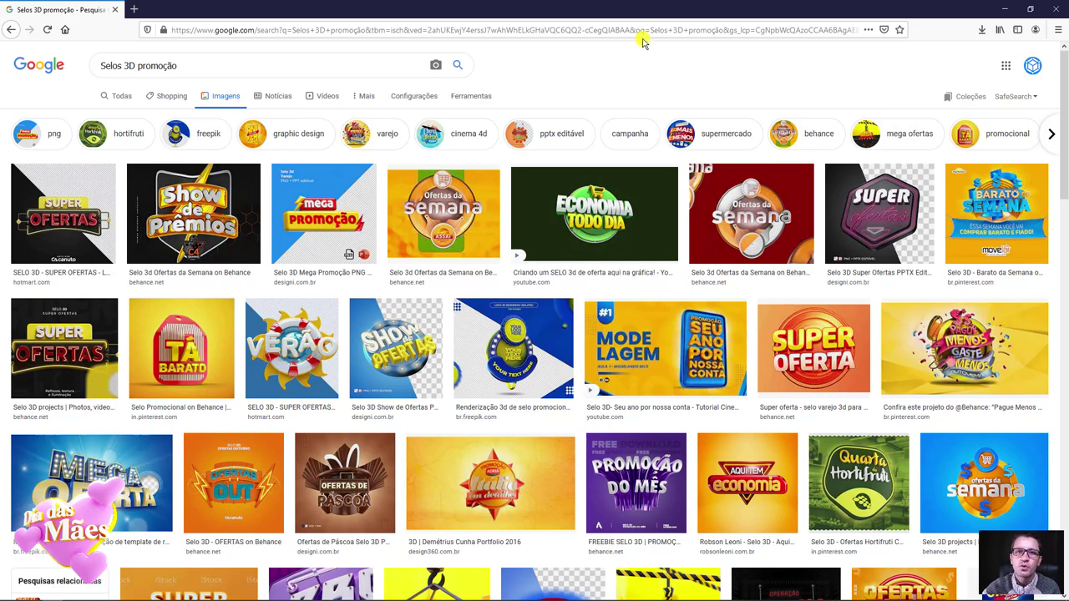
pyautogui.click(1005, 8)
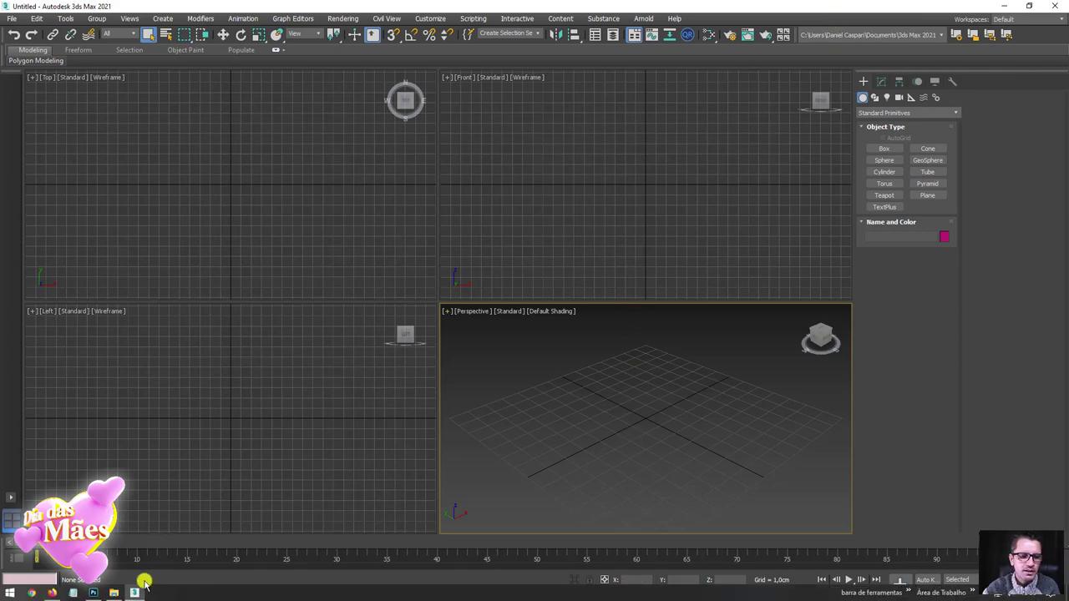
# Hide every layer except the pink diamond, then draw and delete a test rectangle
pyautogui.click(97, 593)
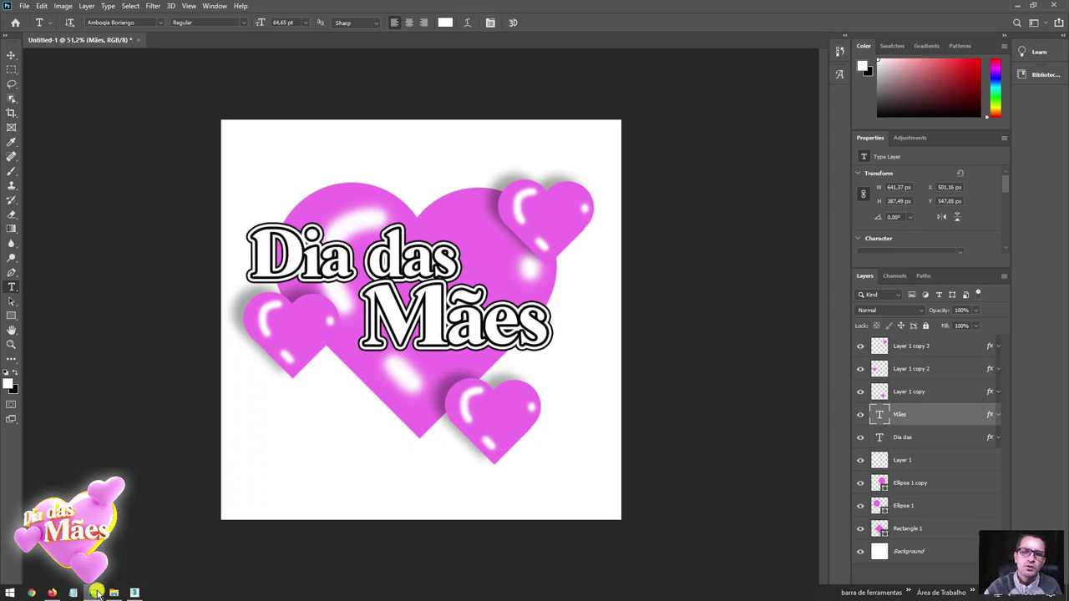
pyautogui.moveTo(860, 345)
pyautogui.mouseDown()
pyautogui.moveTo(859, 510)
pyautogui.moveTo(876, 512)
pyautogui.mouseUp()
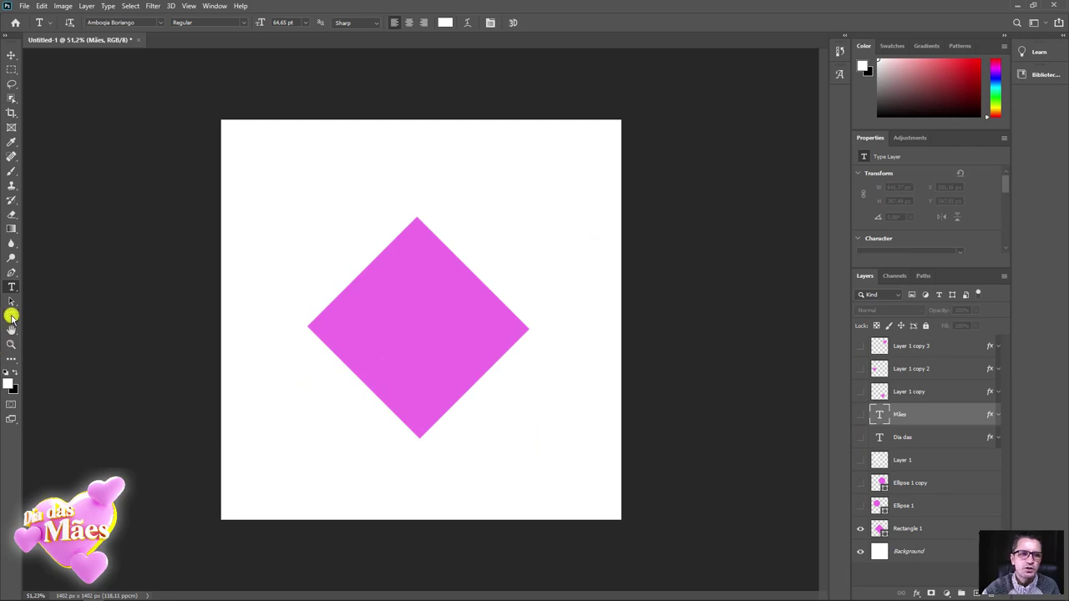
pyautogui.click(11, 315)
pyautogui.moveTo(257, 388); pyautogui.dragTo(342, 482)
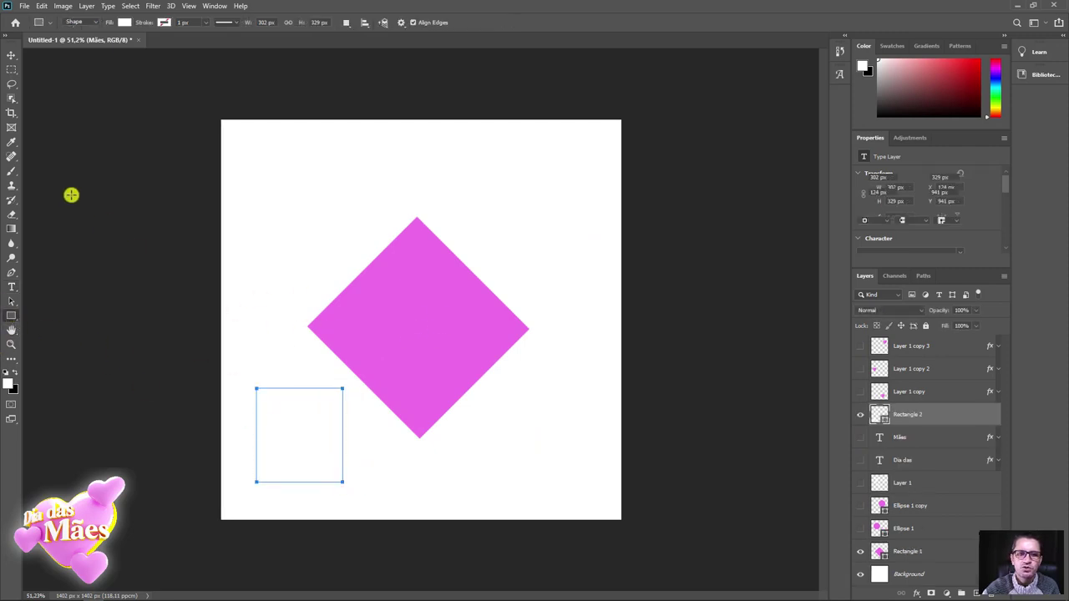
pyautogui.click(10, 54)
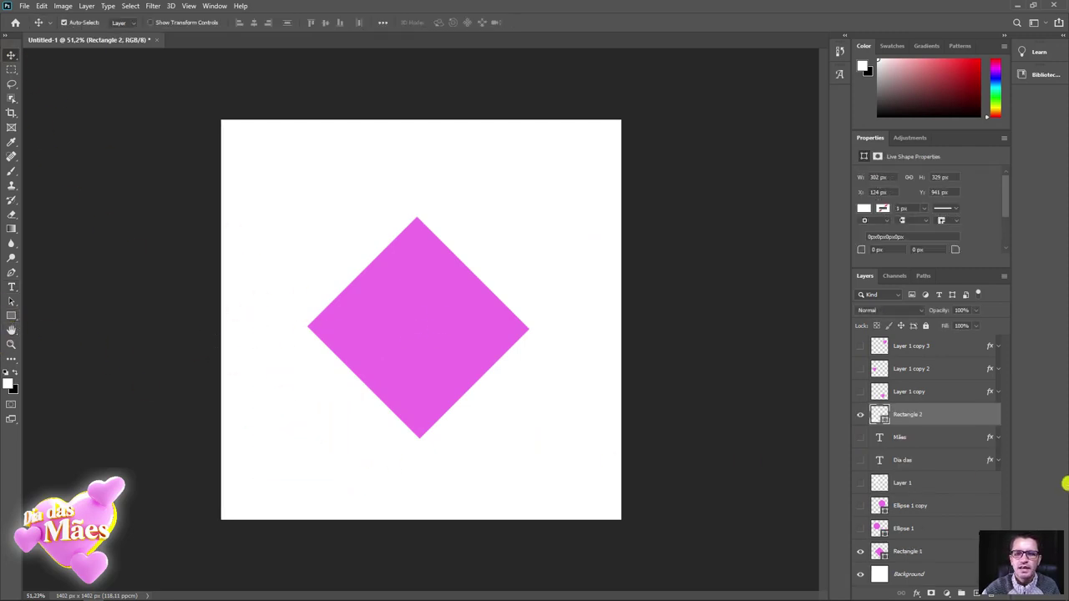
pyautogui.press('Delete')
# Show the Ellipse 1 and Ellipse 1 copy circles and position them on the heart
pyautogui.click(860, 506)
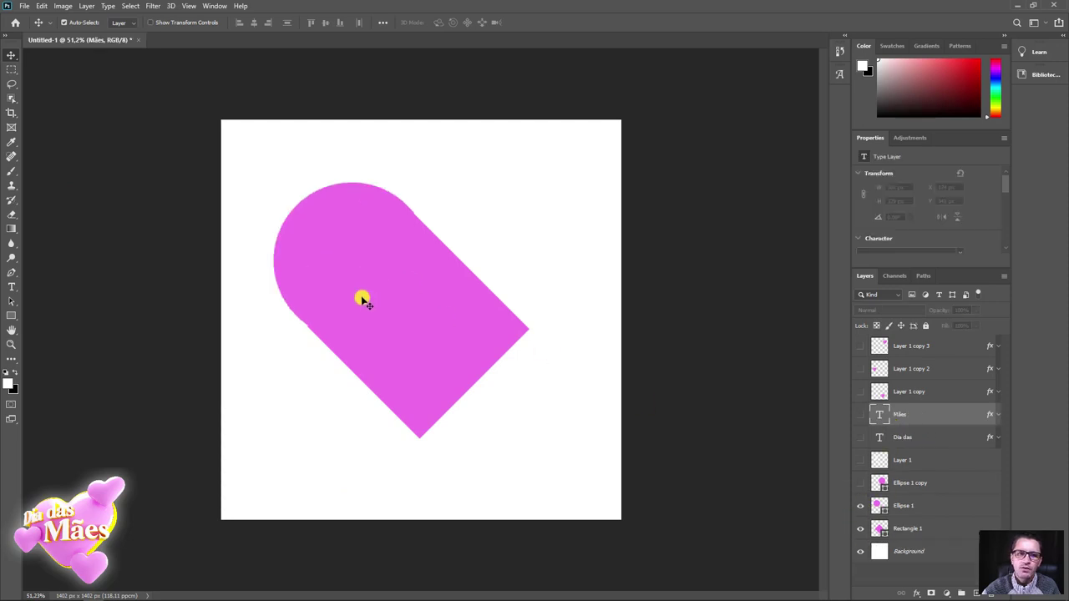
pyautogui.moveTo(348, 259)
pyautogui.mouseDown()
pyautogui.moveTo(323, 242)
pyautogui.moveTo(339, 251)
pyautogui.mouseUp()
pyautogui.click(860, 483)
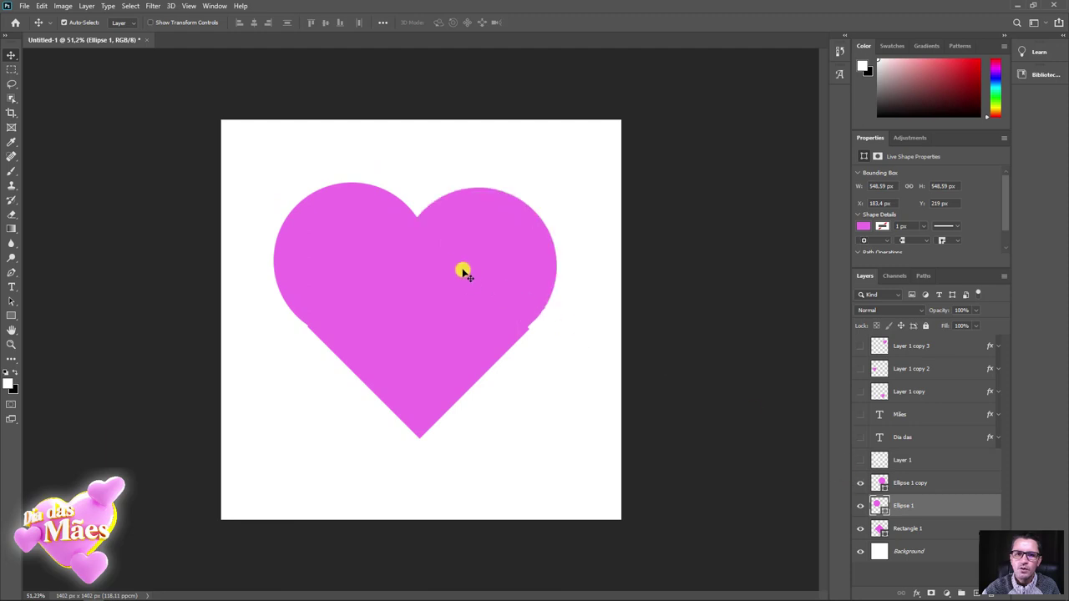
pyautogui.moveTo(460, 270); pyautogui.dragTo(475, 258)
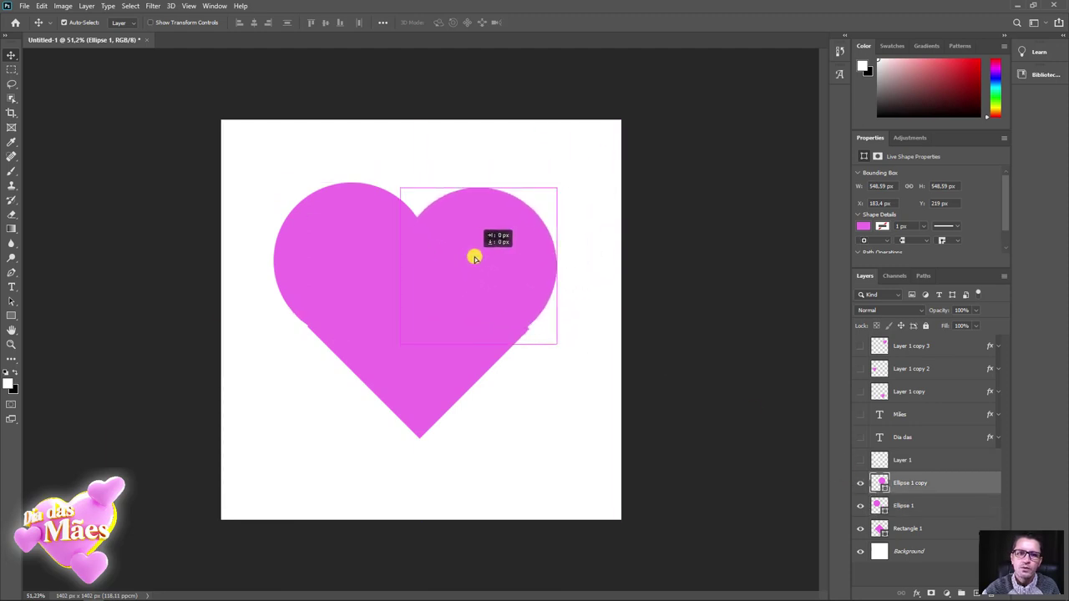
# Turn on the glossy highlights and the 'Dia das' and 'Mães' text layers, then open Fonts
pyautogui.click(860, 460)
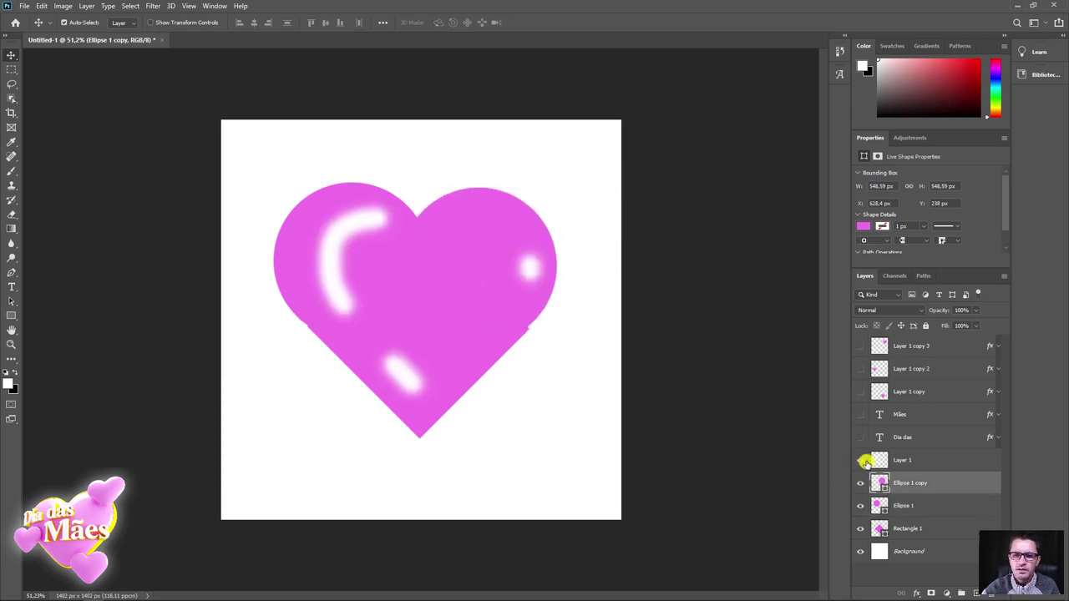
pyautogui.click(860, 460)
pyautogui.click(860, 460)
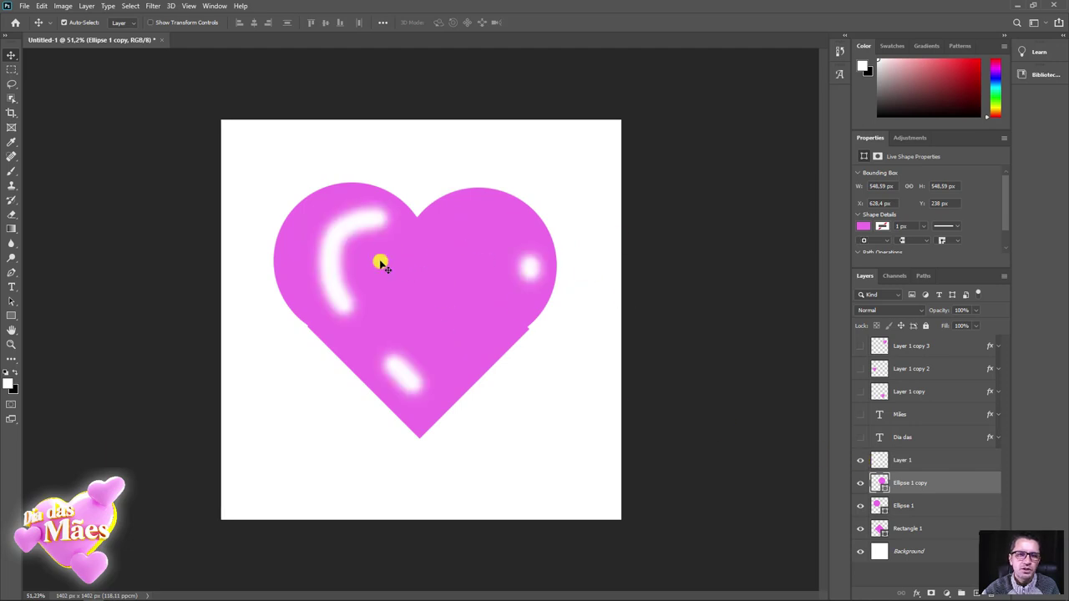
pyautogui.click(859, 436)
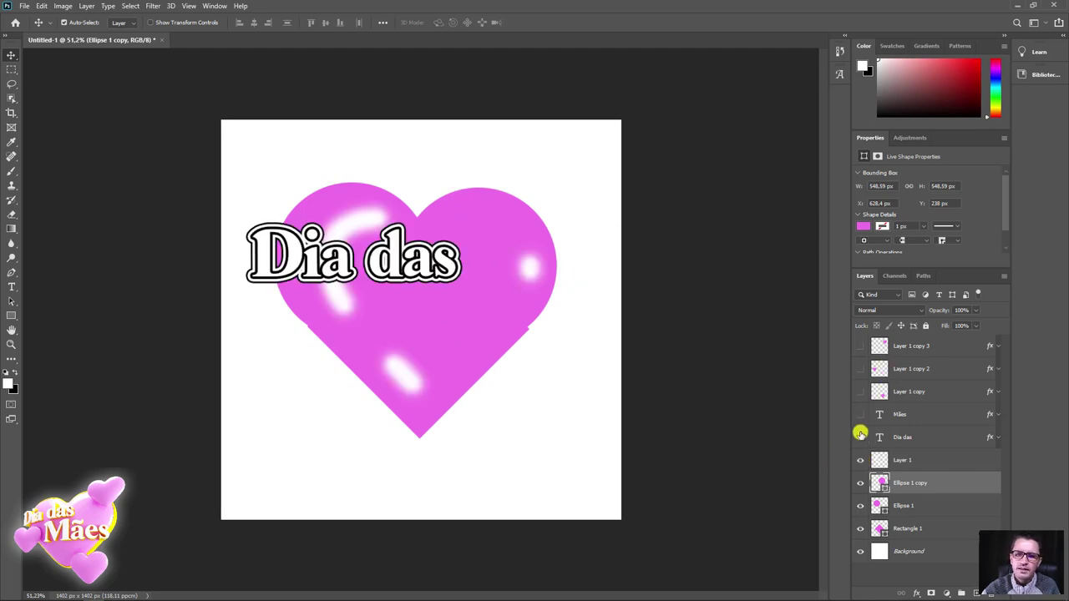
pyautogui.click(860, 415)
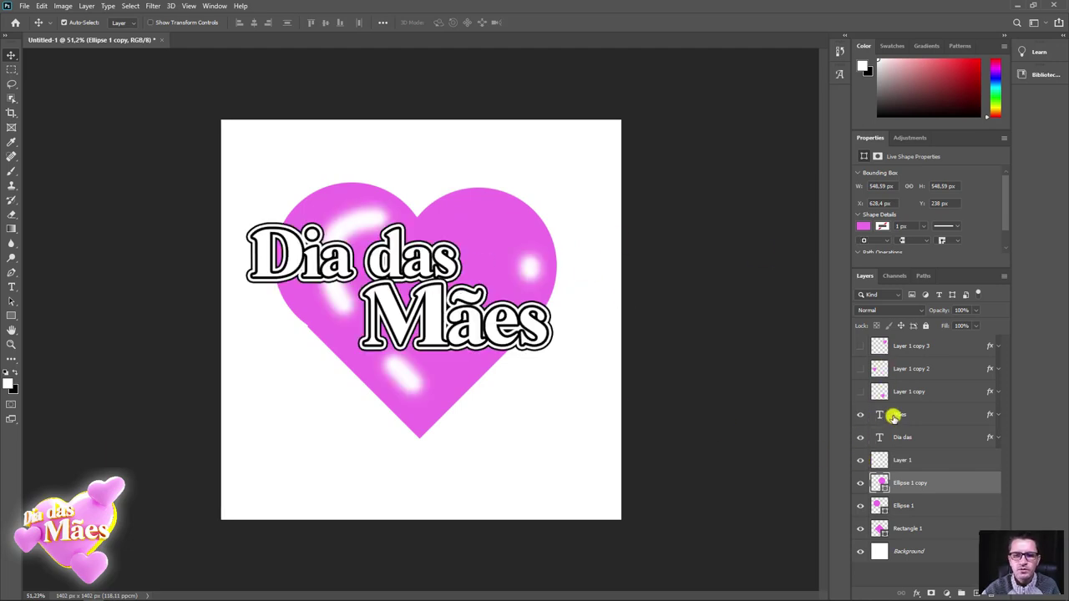
pyautogui.click(906, 431)
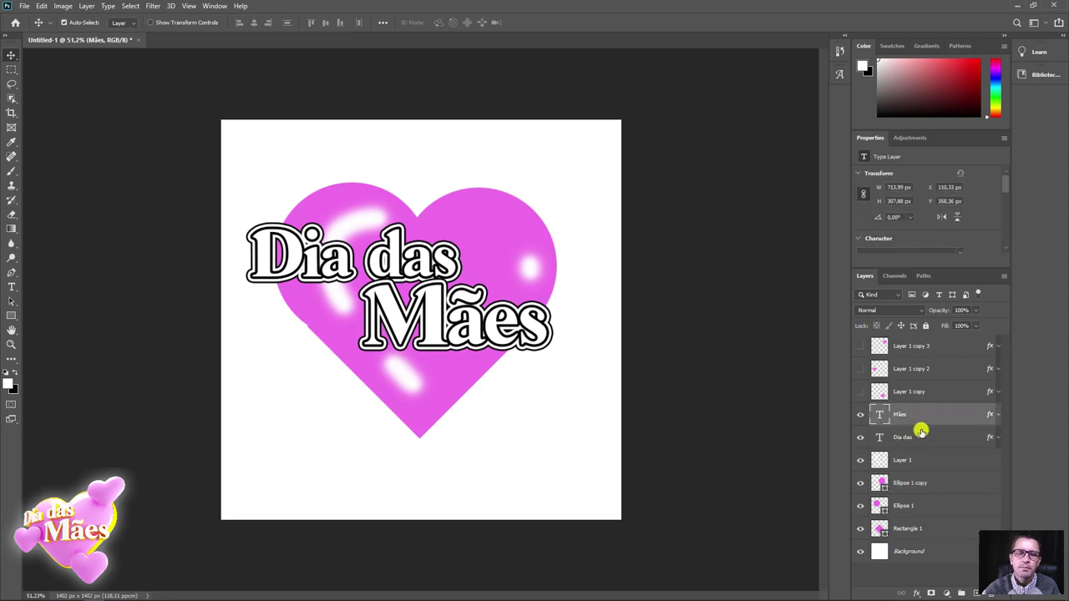
pyautogui.click(116, 593)
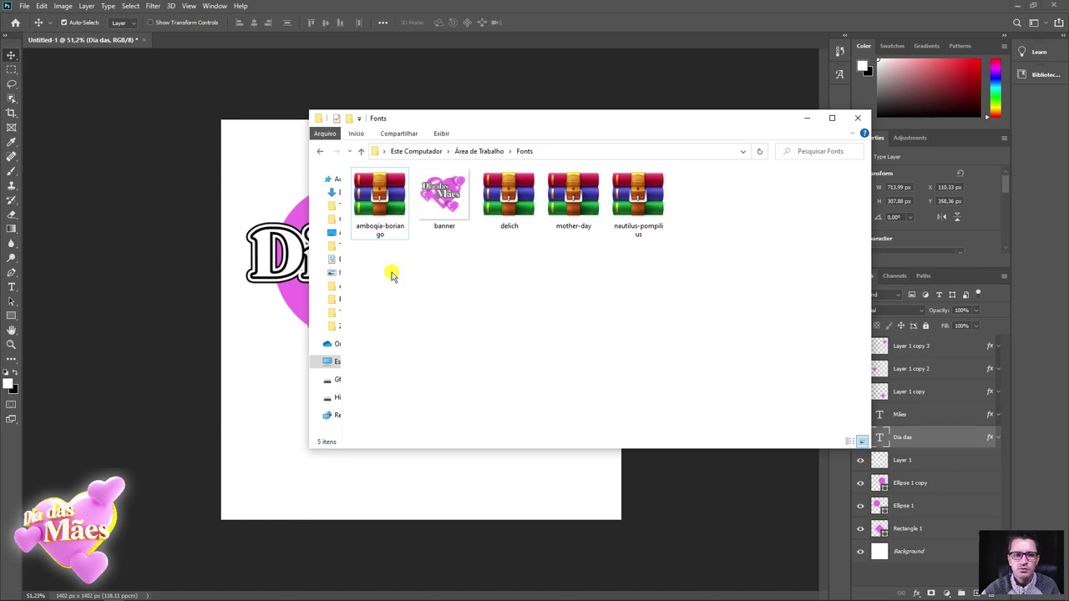
# Select the amboqia-boriango font archive and minimize the Fonts window
pyautogui.click(371, 236)
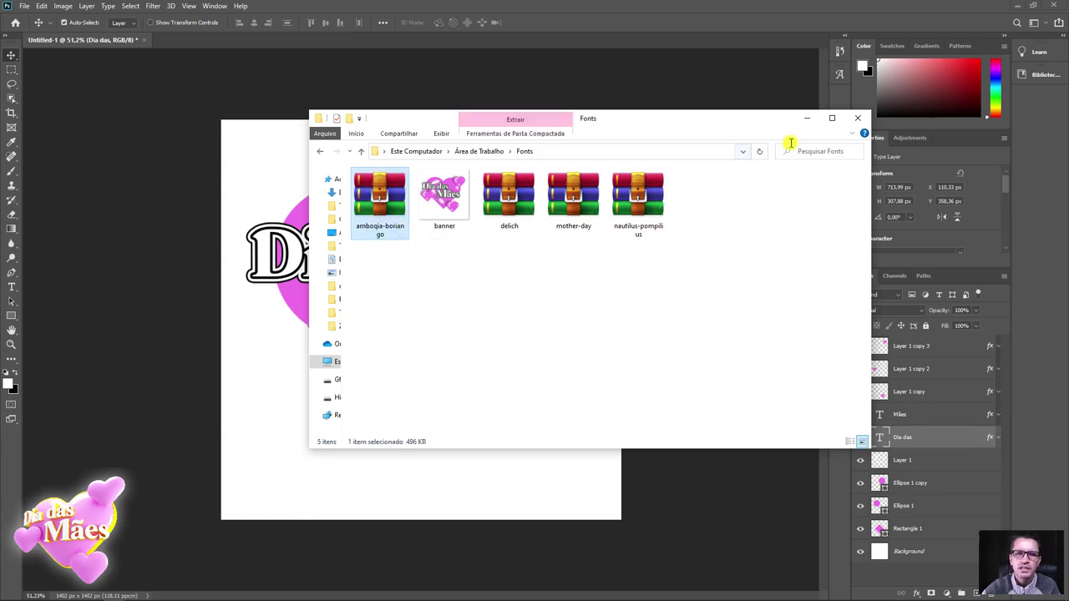
pyautogui.click(806, 118)
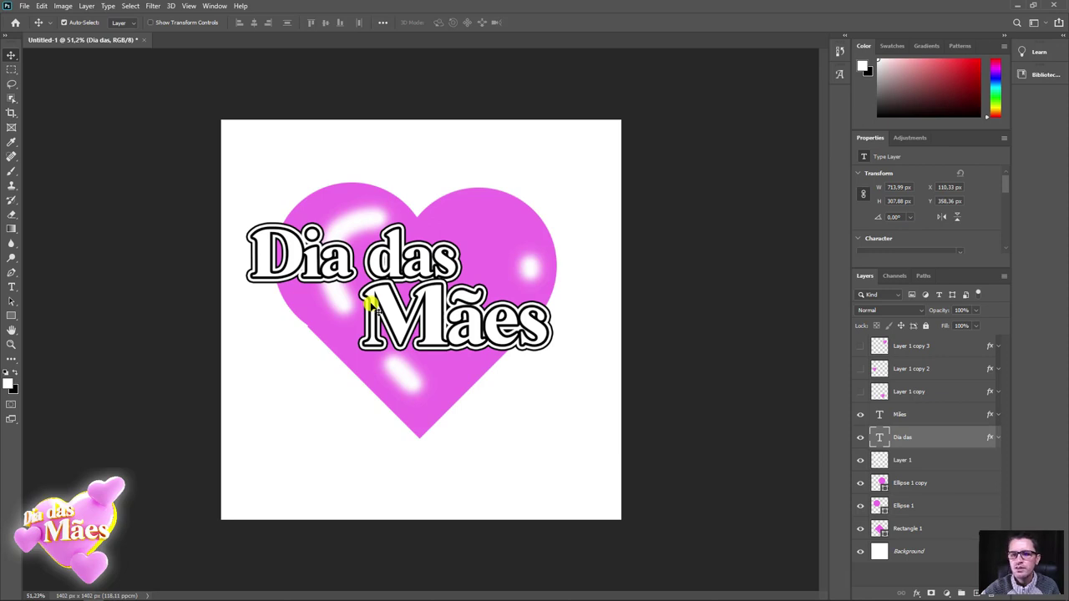
# Show Layer 1 copy, copy 2 and copy 3 small hearts, then bring up the Fonts folder
pyautogui.click(861, 392)
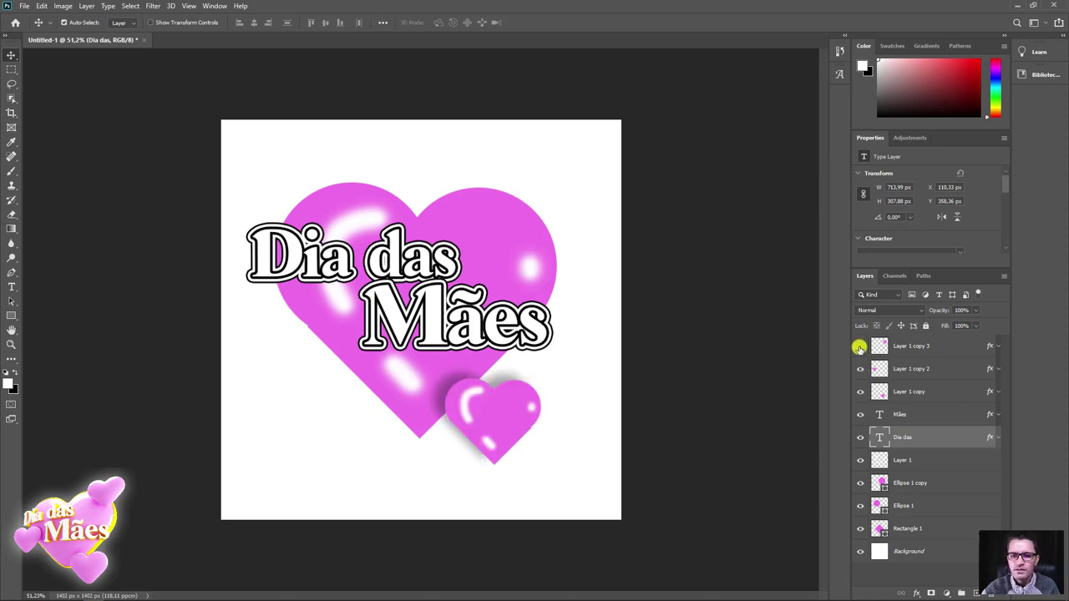
pyautogui.click(860, 368)
pyautogui.click(860, 346)
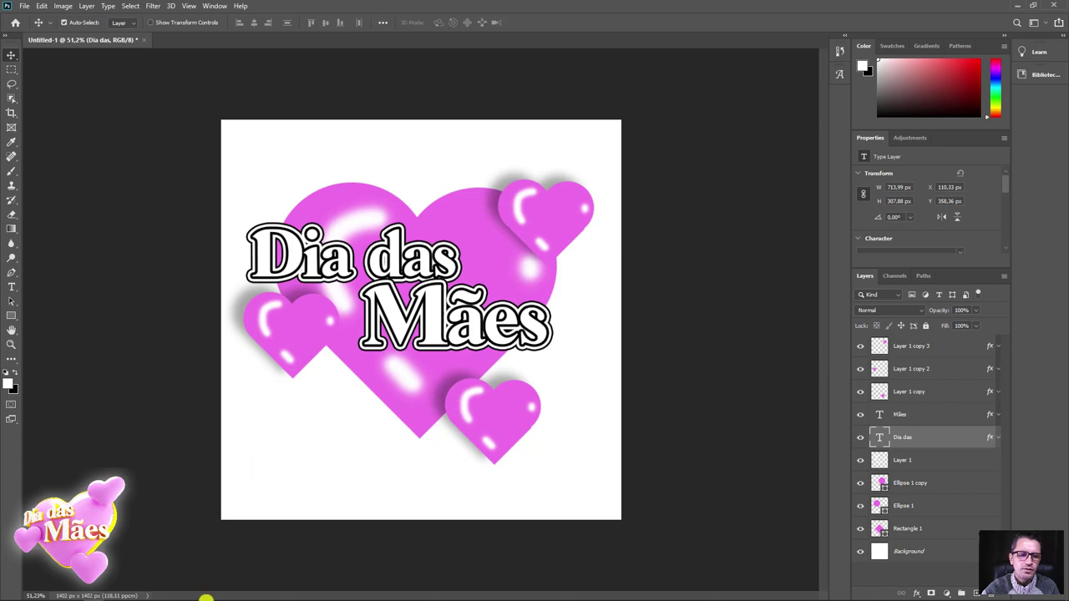
pyautogui.click(115, 593)
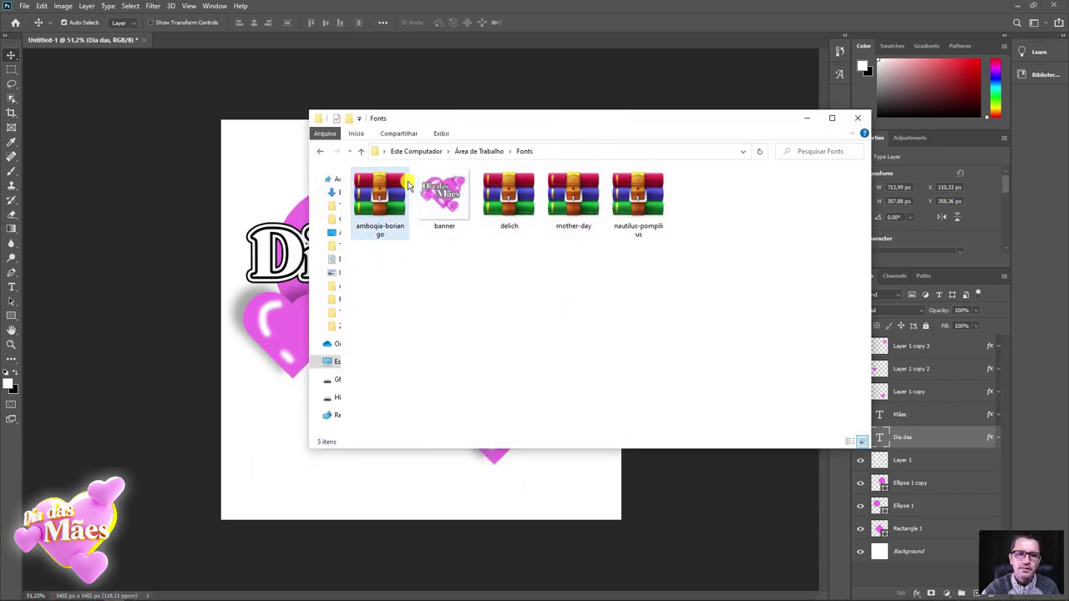
# Preview the banner image in Windows Photo Viewer, then close it and minimize the Fonts folder
pyautogui.click(436, 194)
pyautogui.doubleClick(439, 199)
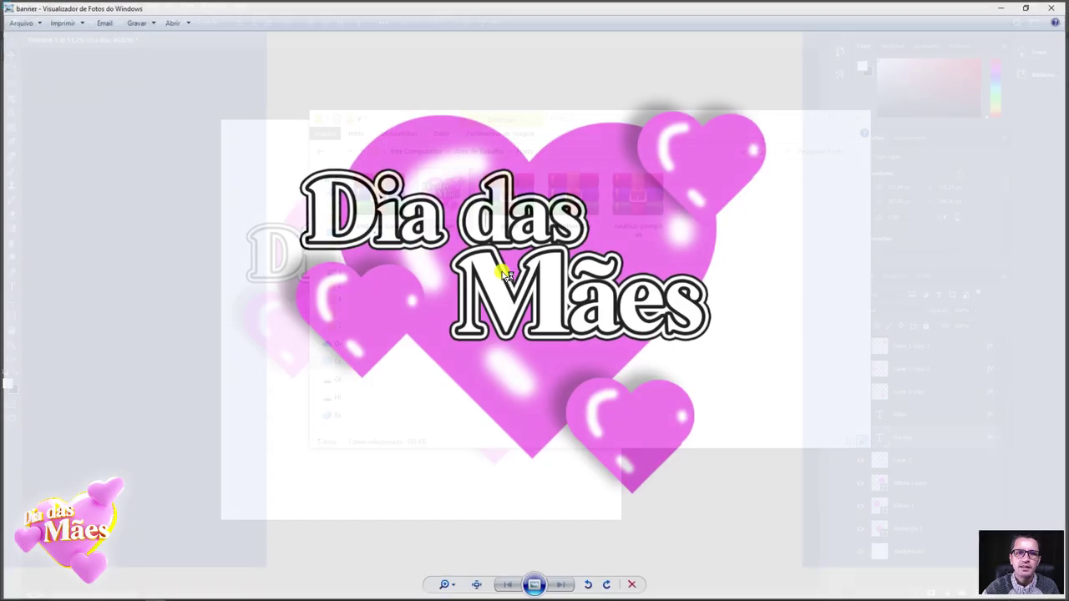
pyautogui.click(1054, 6)
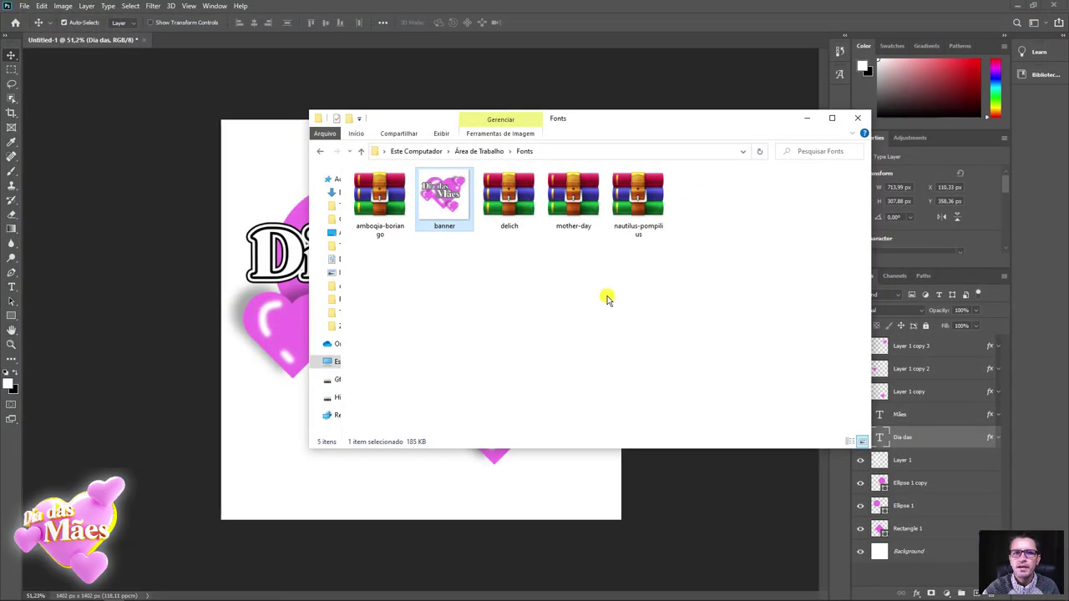
pyautogui.click(808, 121)
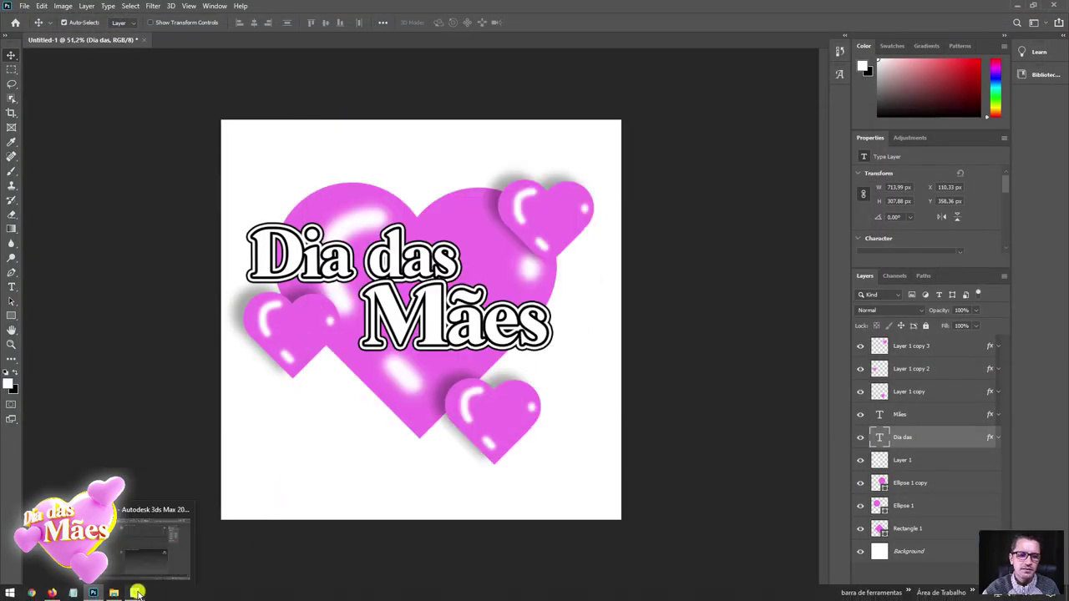
# Draw an upright square plane with 1 length and 1 width segment in the Front viewport
pyautogui.click(134, 596)
pyautogui.click(927, 195)
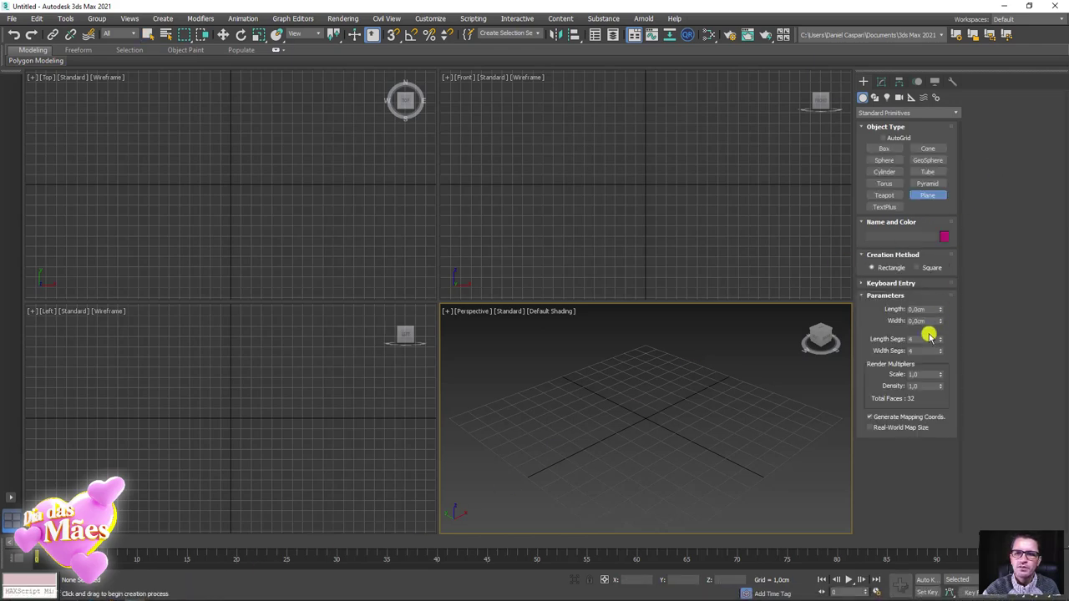
pyautogui.rightClick(939, 339)
pyautogui.rightClick(940, 350)
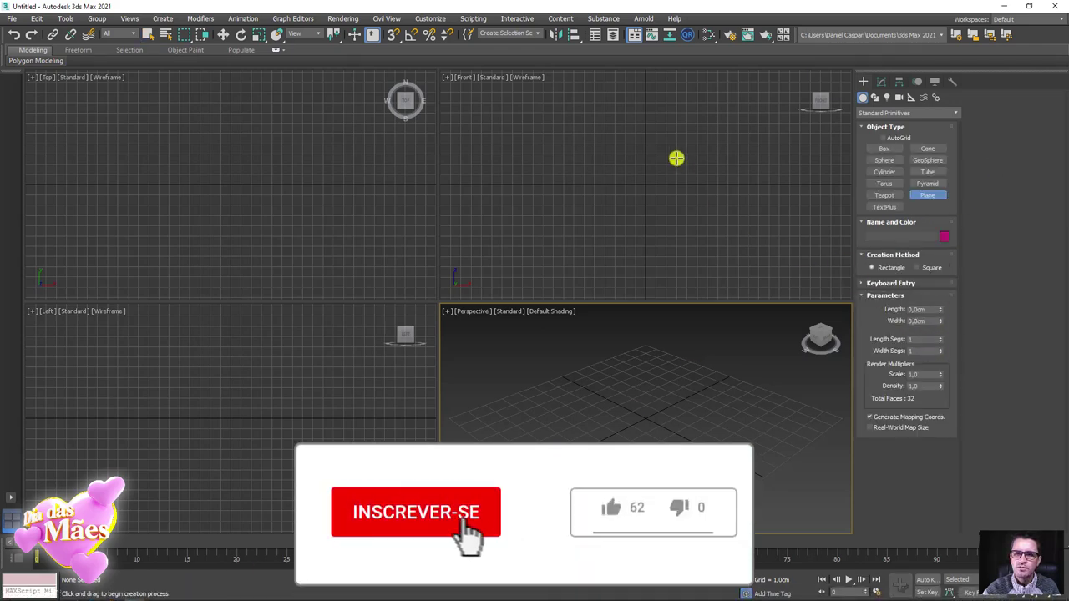
pyautogui.rightClick(656, 217)
pyautogui.moveTo(636, 180)
pyautogui.mouseDown()
pyautogui.moveTo(629, 172)
pyautogui.moveTo(708, 253)
pyautogui.mouseUp()
# Raise Plane001 above the grid to Y 9,952cm and place the Fonts folder over the scene
pyautogui.scroll(-4, 696, 356)
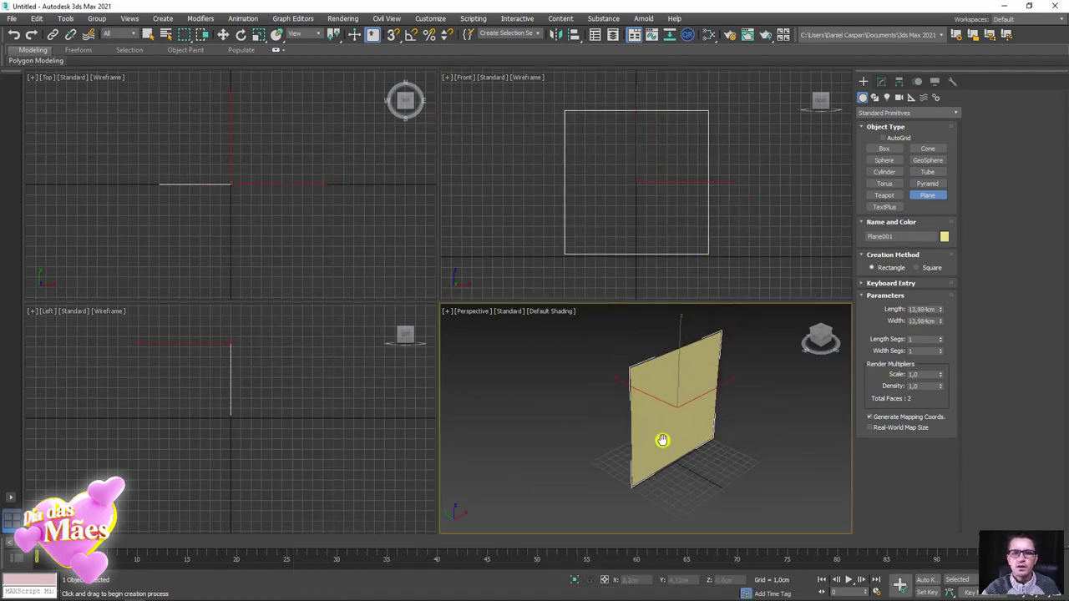
pyautogui.rightClick(633, 417)
pyautogui.moveTo(633, 417); pyautogui.dragTo(591, 397)
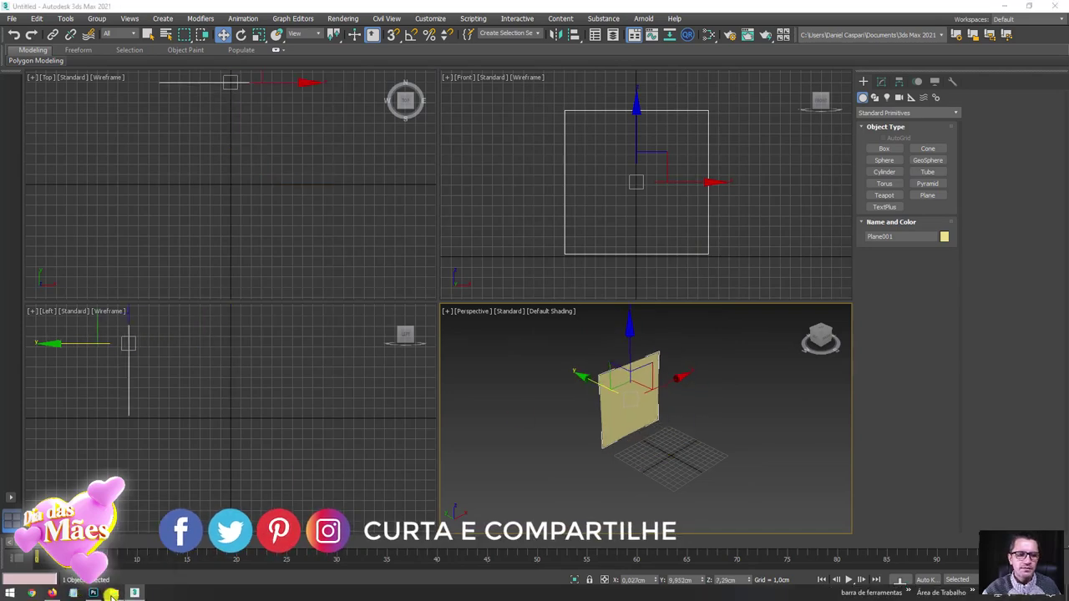
pyautogui.click(111, 594)
pyautogui.moveTo(674, 124); pyautogui.dragTo(383, 68)
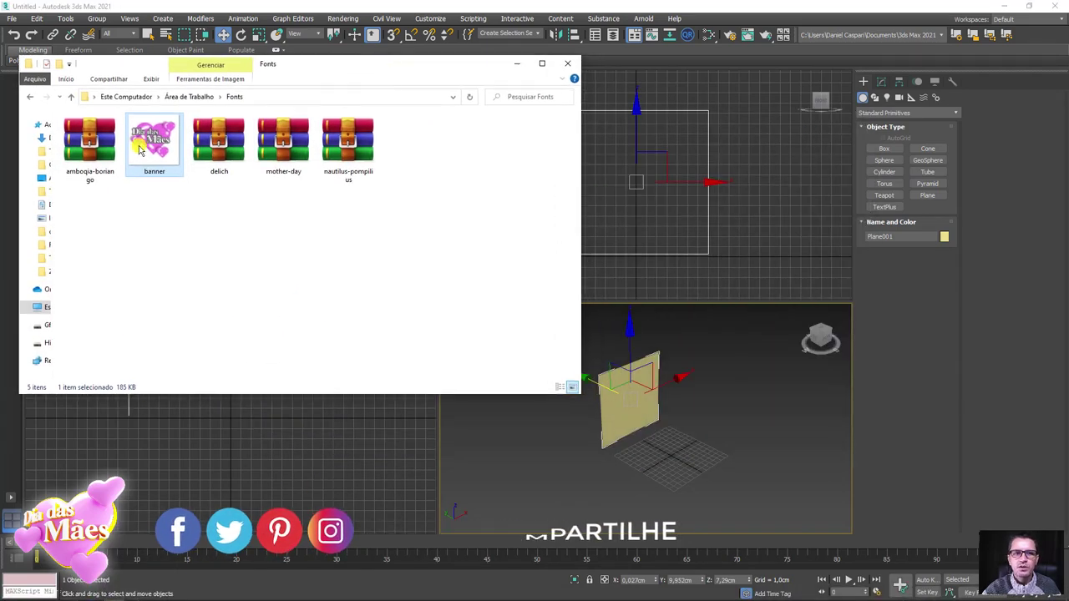
# Drag banner.jpg from the Fonts folder onto Plane001 in the Perspective viewport as its texture
pyautogui.moveTo(140, 148); pyautogui.dragTo(636, 399)
pyautogui.moveTo(634, 401)
pyautogui.keyDown('alt'); pyautogui.mouseDown(button='middle')
pyautogui.moveTo(630, 411)
pyautogui.moveTo(662, 427)
pyautogui.moveTo(648, 431)
pyautogui.mouseUp(button='middle'); pyautogui.keyUp('alt')
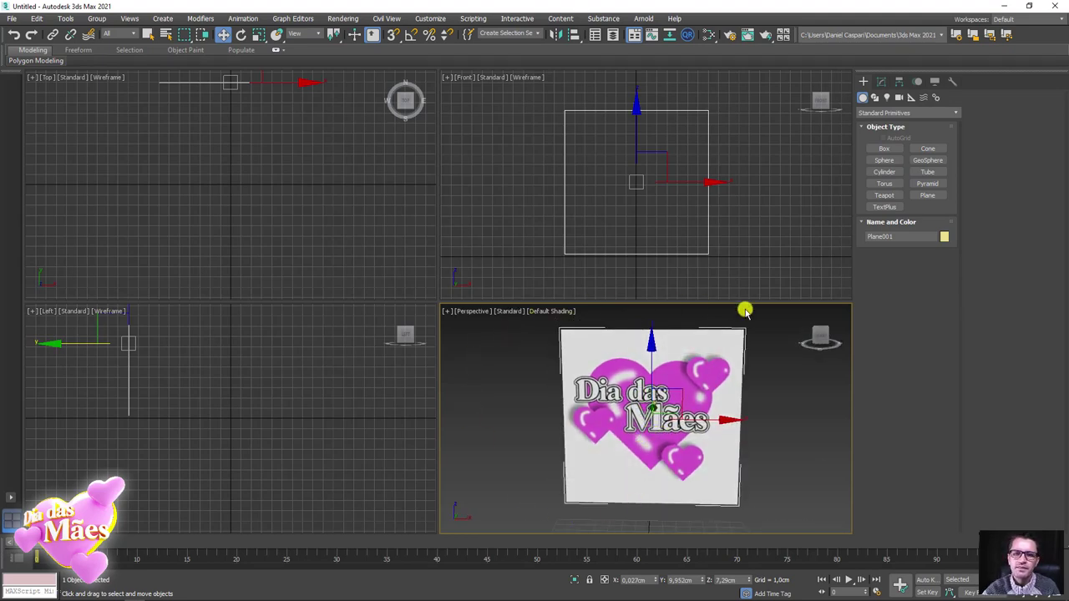
# Load Plane001's Material #25 into the Slate Material Editor and set Transparency to 1.0
pyautogui.click(708, 34)
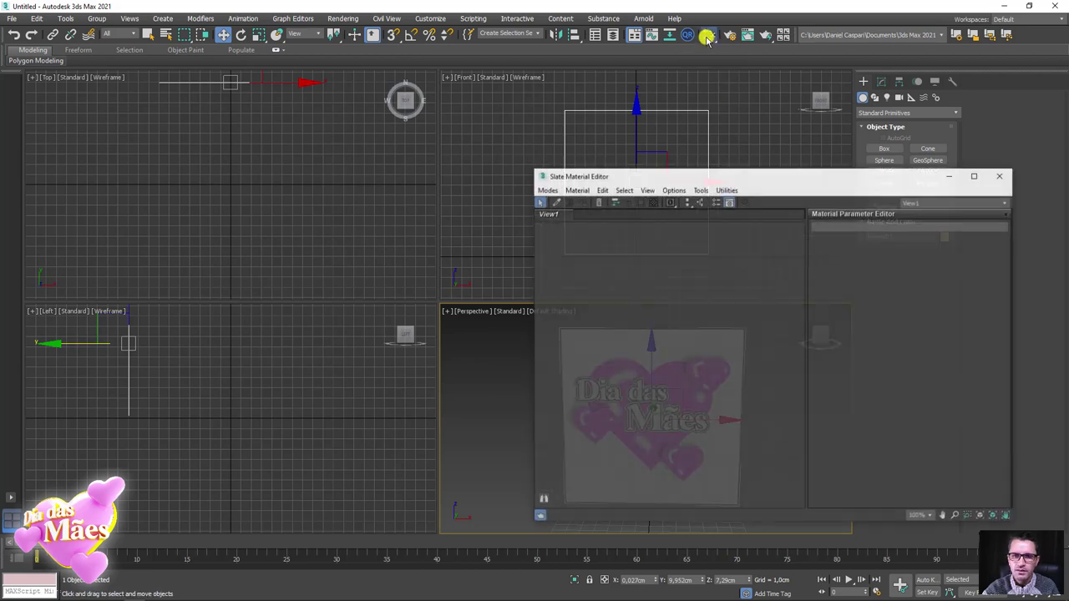
pyautogui.moveTo(774, 177); pyautogui.dragTo(361, 93)
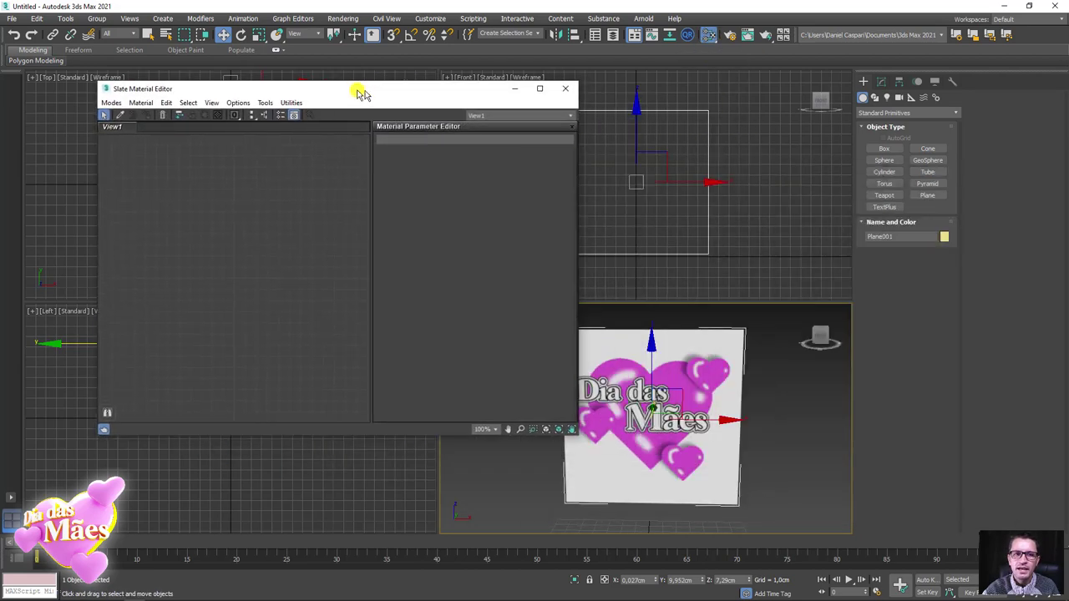
pyautogui.click(120, 115)
pyautogui.click(651, 360)
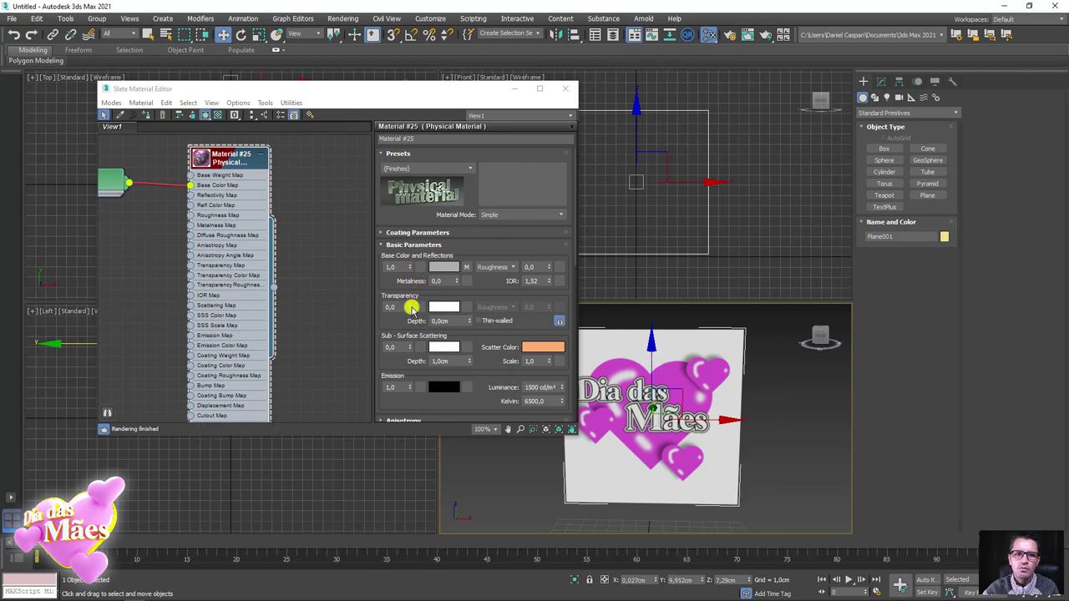
pyautogui.moveTo(410, 308); pyautogui.dragTo(414, 167)
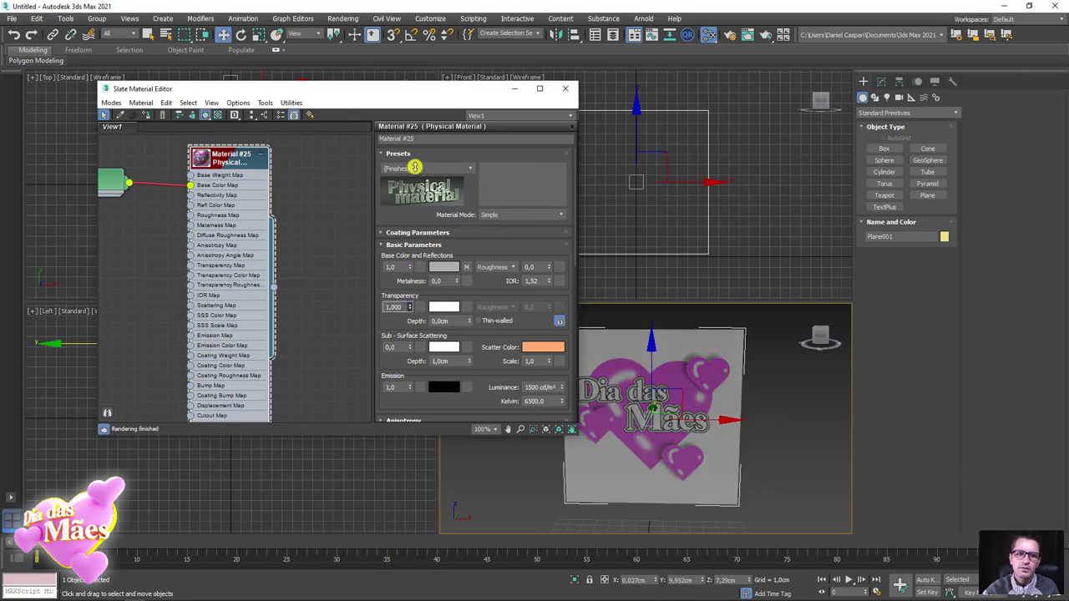
pyautogui.click(564, 88)
pyautogui.moveTo(709, 334)
pyautogui.keyDown('alt'); pyautogui.mouseDown(button='middle')
pyautogui.moveTo(668, 376)
pyautogui.moveTo(610, 405)
pyautogui.moveTo(652, 436)
pyautogui.moveTo(763, 420)
pyautogui.moveTo(672, 423)
pyautogui.mouseUp(button='middle'); pyautogui.keyUp('alt')
# Maximize the viewport to a shaded Front view, hide the grid, and pan the plane left
pyautogui.hotkey('alt', 'w')
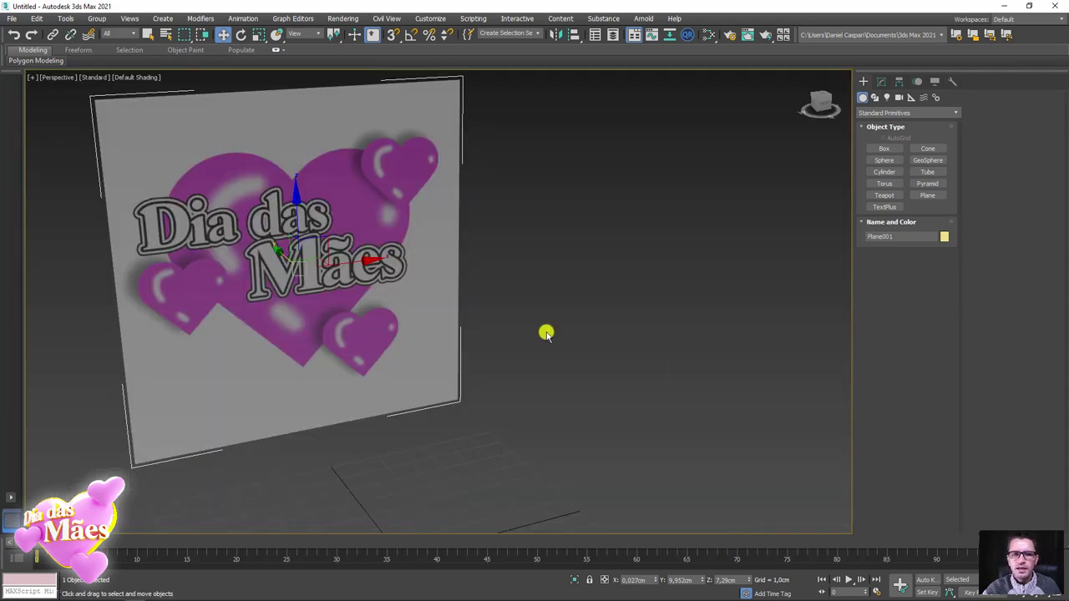
pyautogui.moveTo(546, 331)
pyautogui.keyDown('alt'); pyautogui.mouseDown(button='middle')
pyautogui.moveTo(677, 358)
pyautogui.moveTo(637, 365)
pyautogui.mouseUp(button='middle'); pyautogui.keyUp('alt')
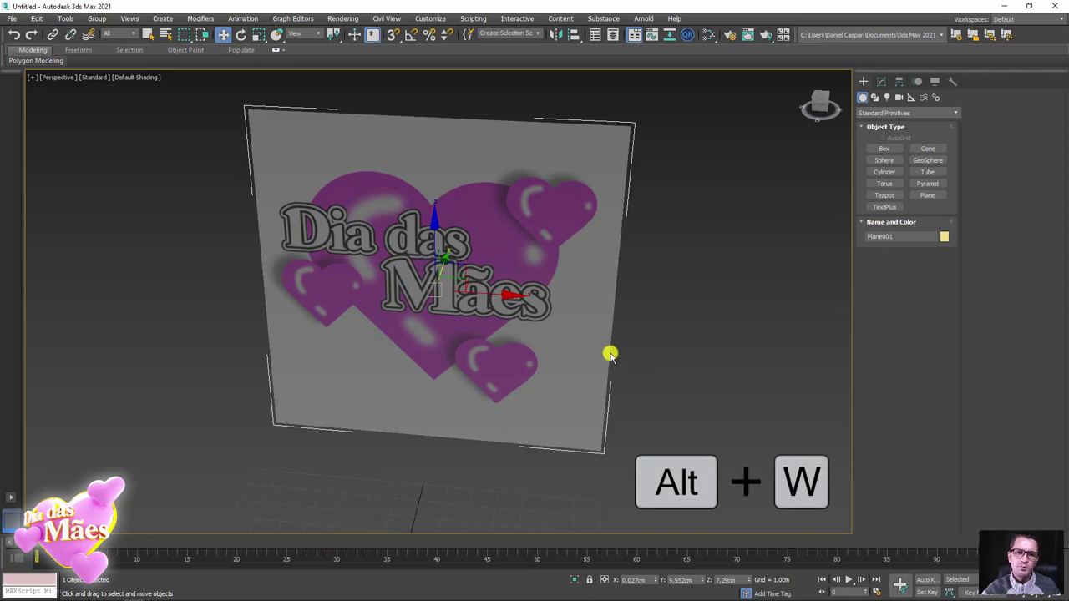
pyautogui.press('f')
pyautogui.scroll(2, 553, 345)
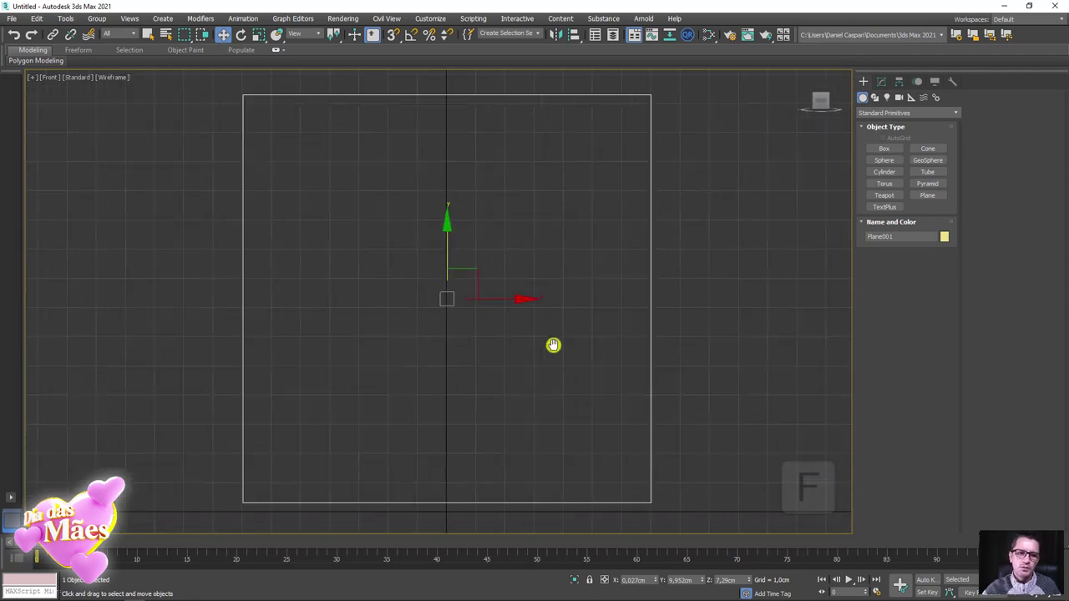
pyautogui.moveTo(553, 345); pyautogui.dragTo(561, 345, button='middle')
pyautogui.press('F3')
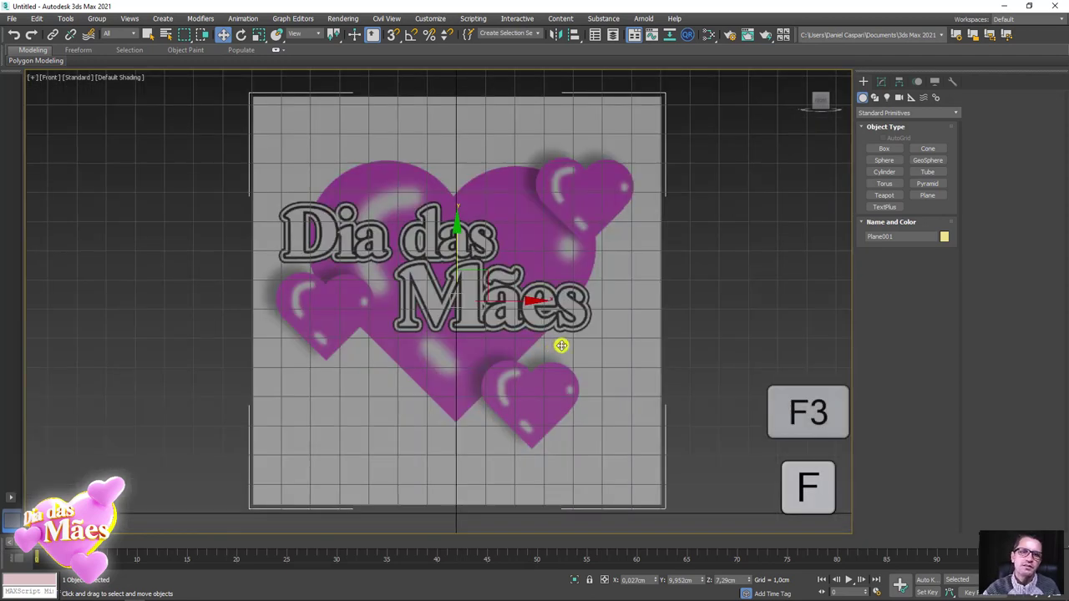
pyautogui.press('g')
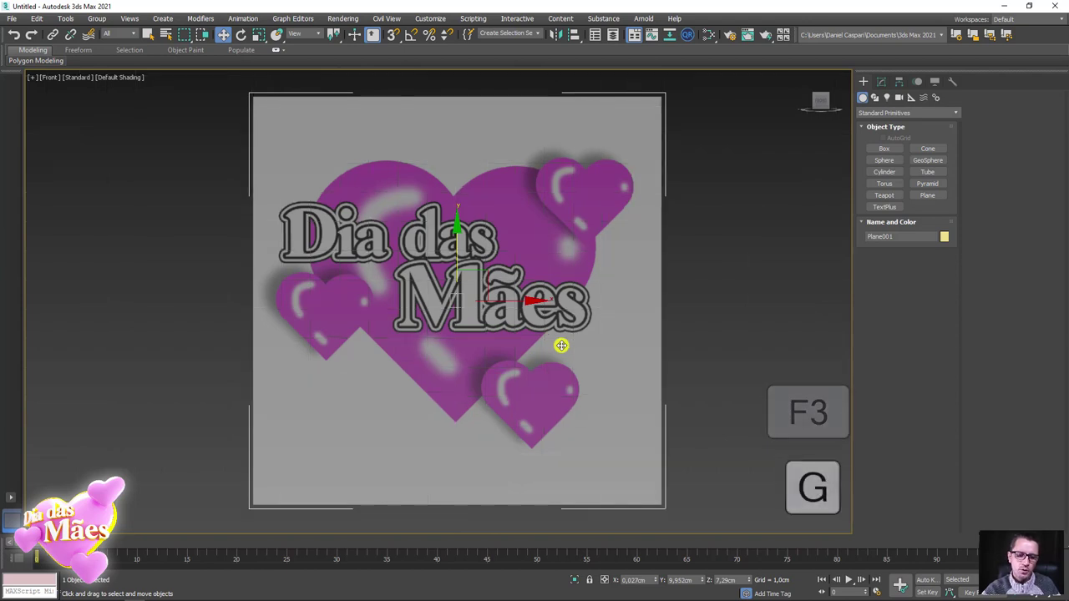
pyautogui.moveTo(511, 293); pyautogui.dragTo(536, 287, button='middle')
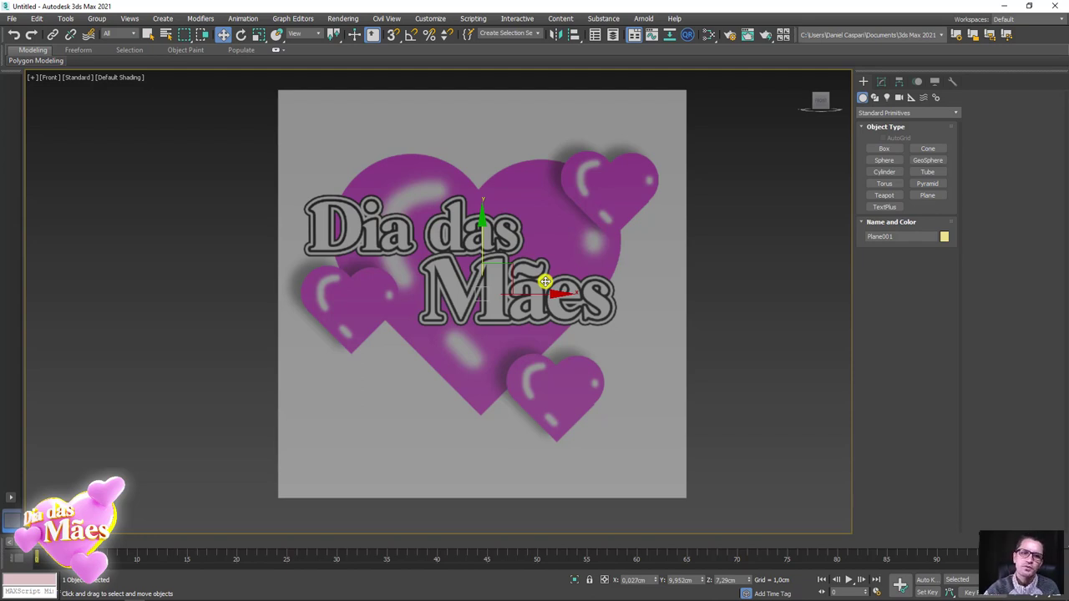
pyautogui.moveTo(579, 297); pyautogui.dragTo(348, 310, button='middle')
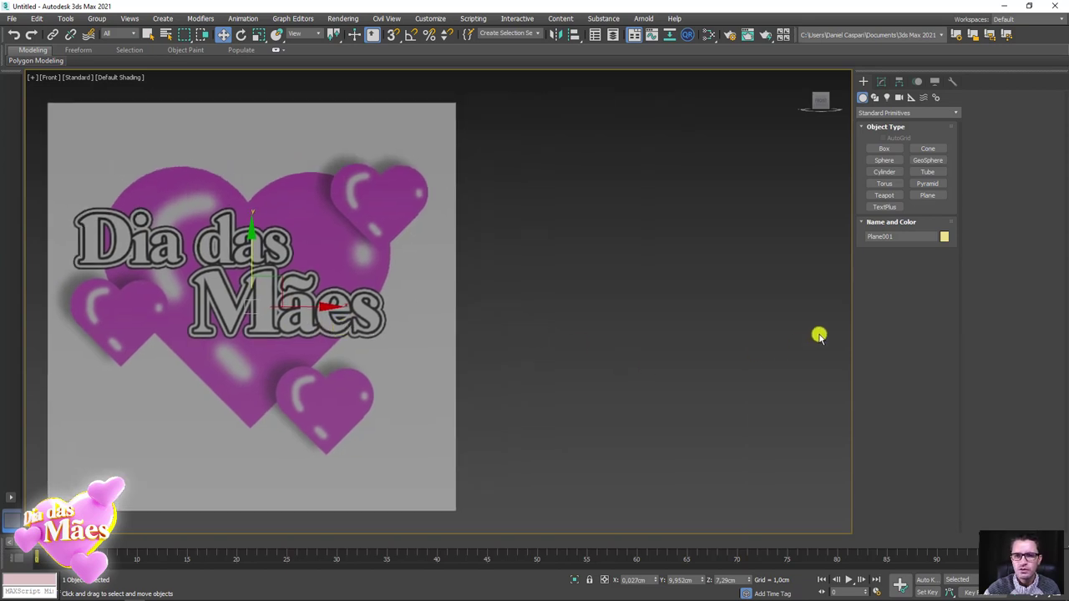
# Draw a 5.038 cm cube, Box001, beside the banner plane in the Perspective view
pyautogui.click(884, 150)
pyautogui.moveTo(694, 303); pyautogui.dragTo(613, 321, button='middle')
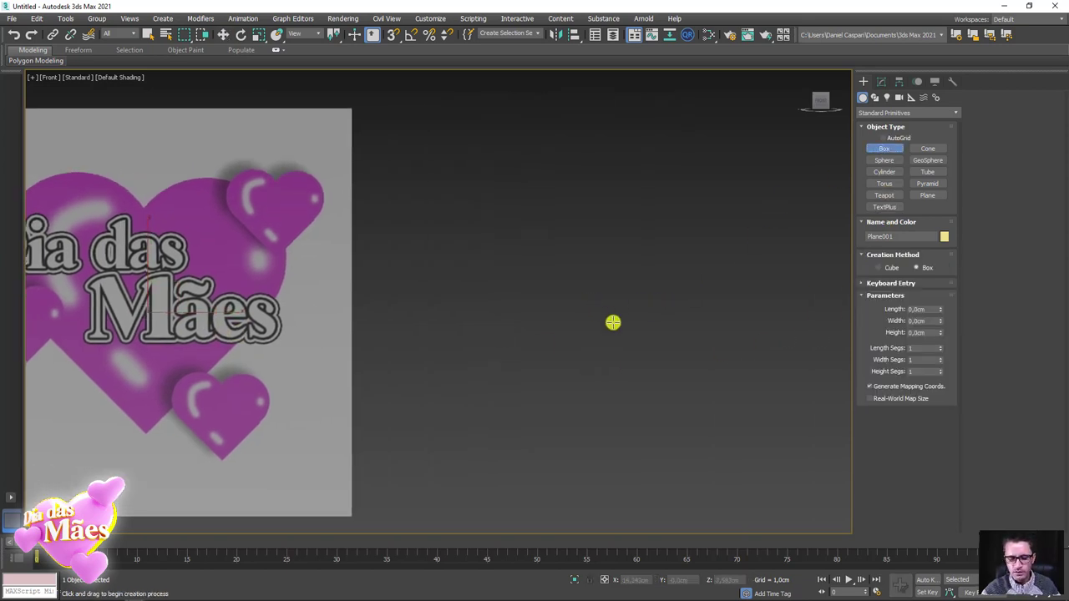
pyautogui.press('p')
pyautogui.moveTo(711, 343)
pyautogui.mouseDown(button='middle')
pyautogui.moveTo(534, 346)
pyautogui.moveTo(543, 381)
pyautogui.moveTo(551, 353)
pyautogui.mouseUp(button='middle')
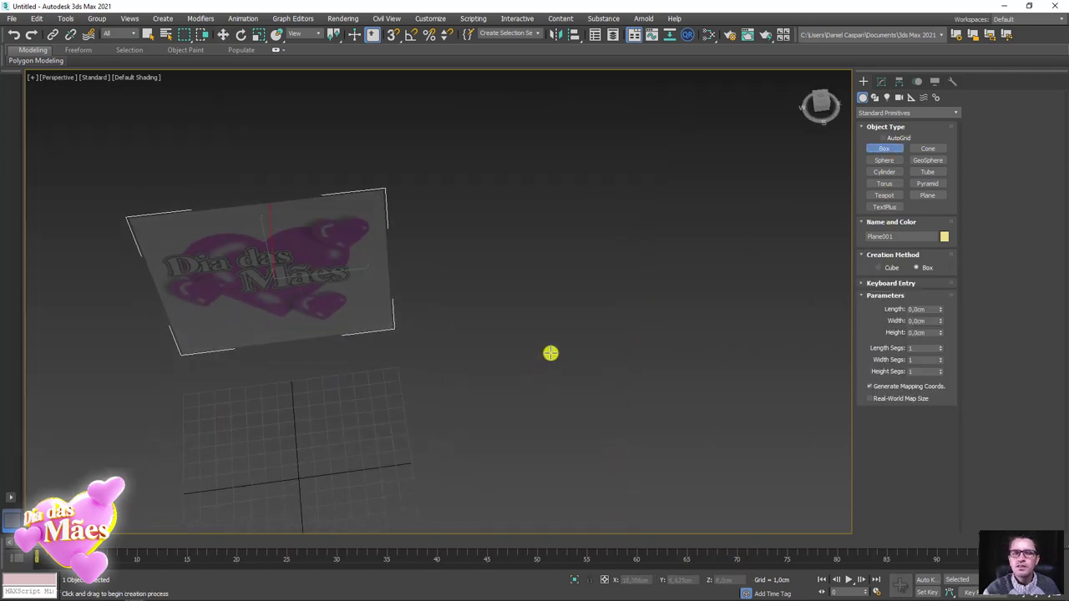
pyautogui.click(879, 267)
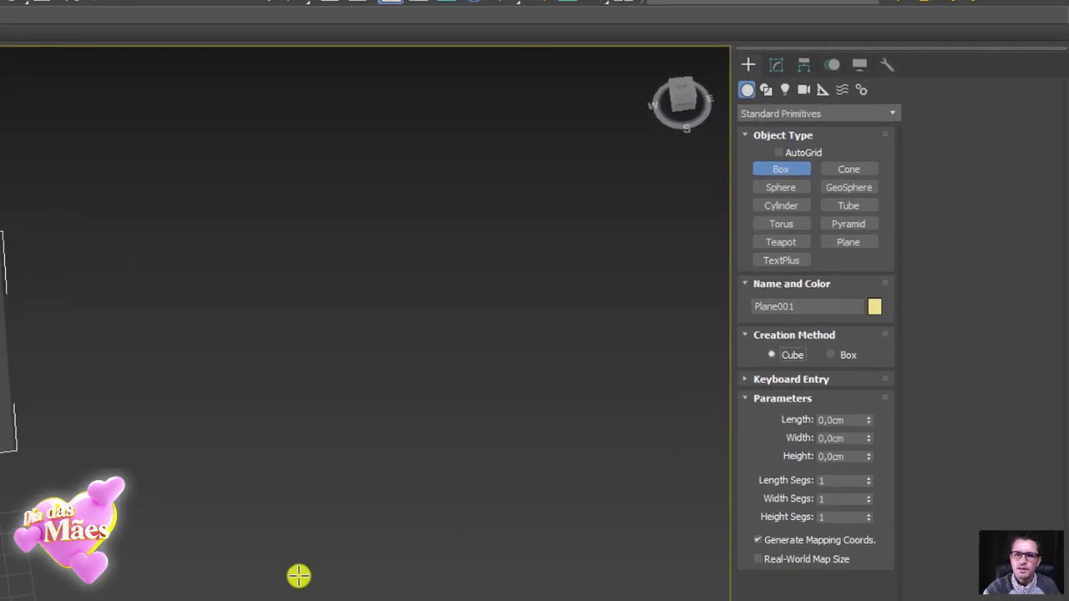
pyautogui.moveTo(572, 410); pyautogui.dragTo(560, 417)
pyautogui.moveTo(275, 592); pyautogui.dragTo(295, 426)
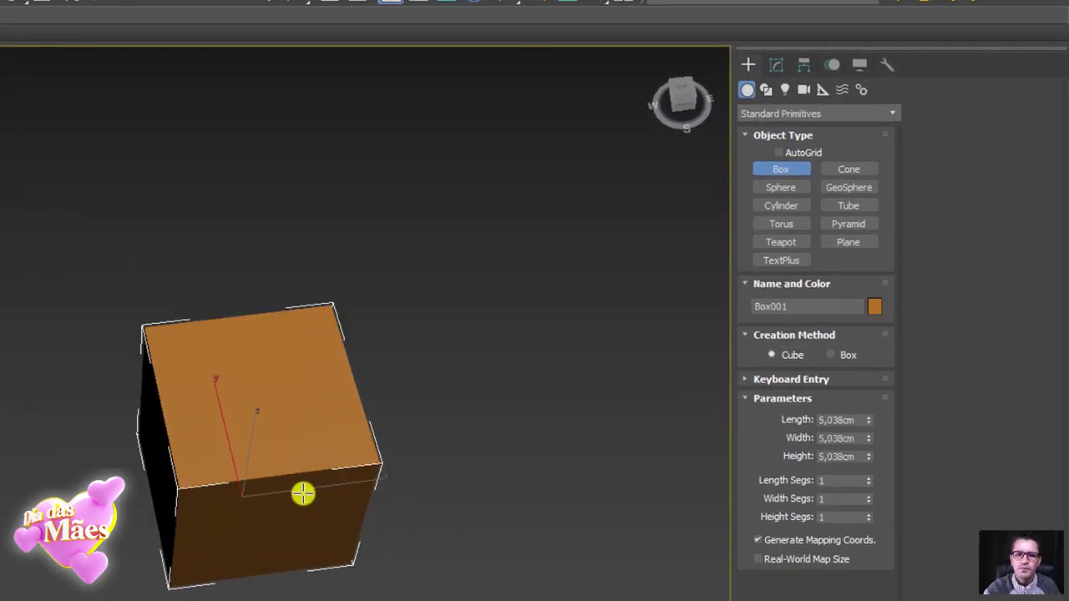
# Add an Edit Poly modifier to the cube and select its whole element
pyautogui.click(775, 66)
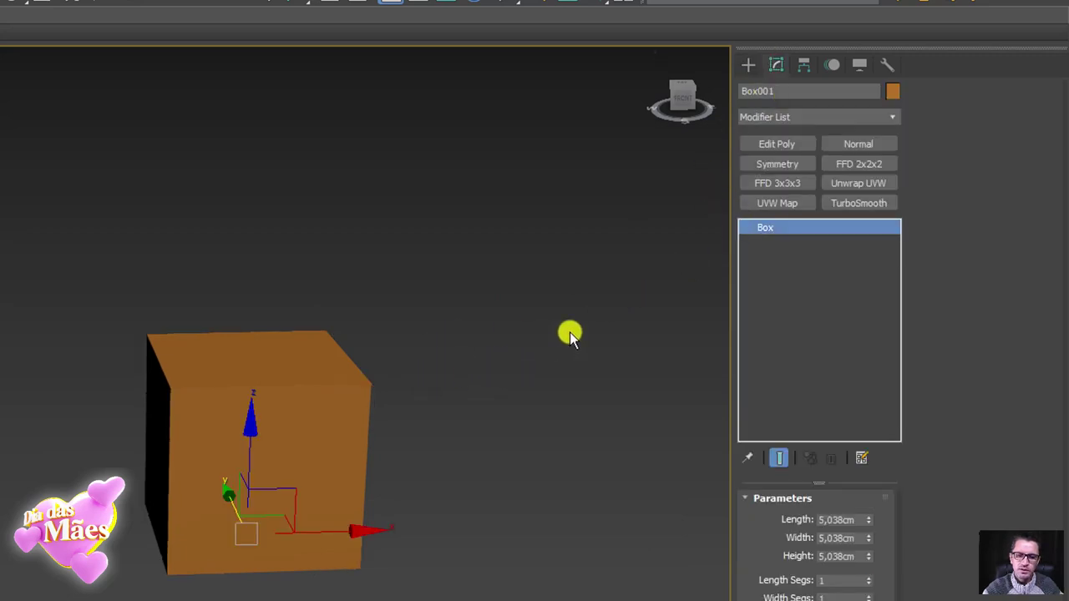
pyautogui.press('j')
pyautogui.click(878, 125)
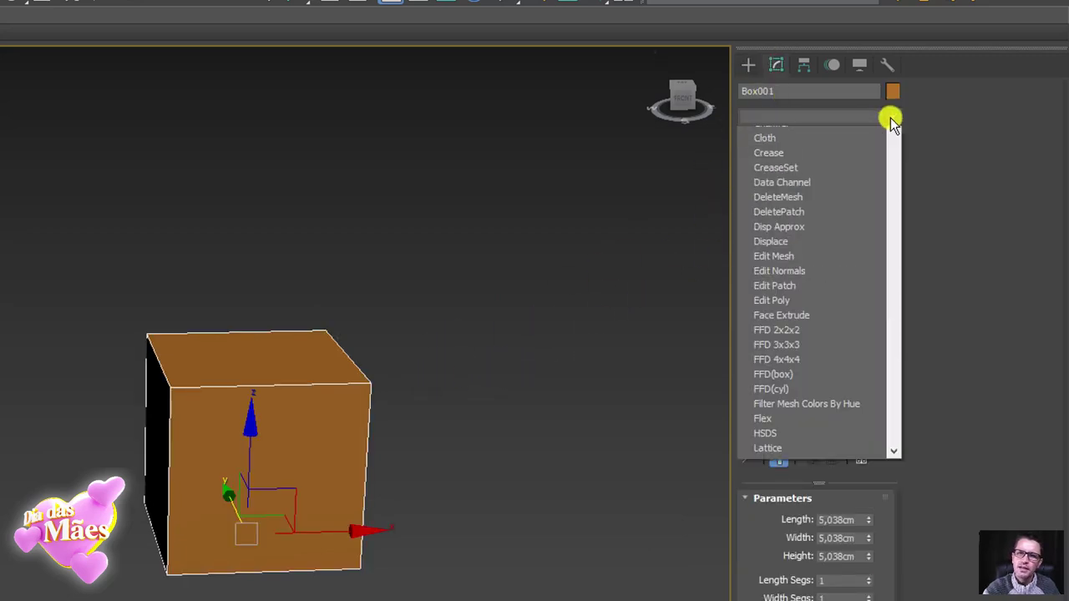
pyautogui.moveTo(890, 162); pyautogui.dragTo(890, 239)
pyautogui.scroll(-1, 824, 340)
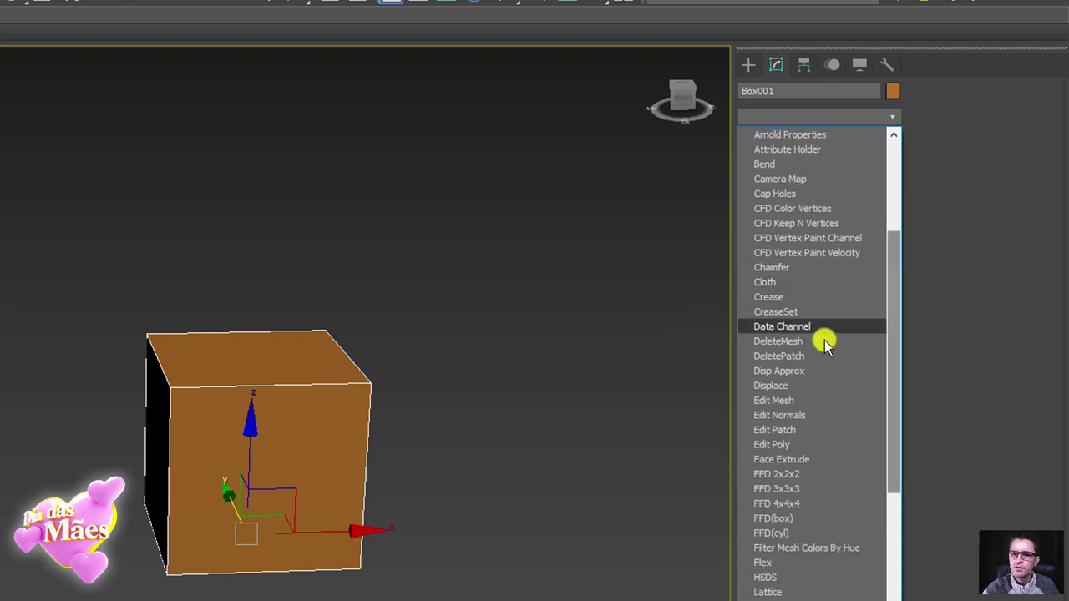
pyautogui.click(771, 444)
pyautogui.click(1018, 108)
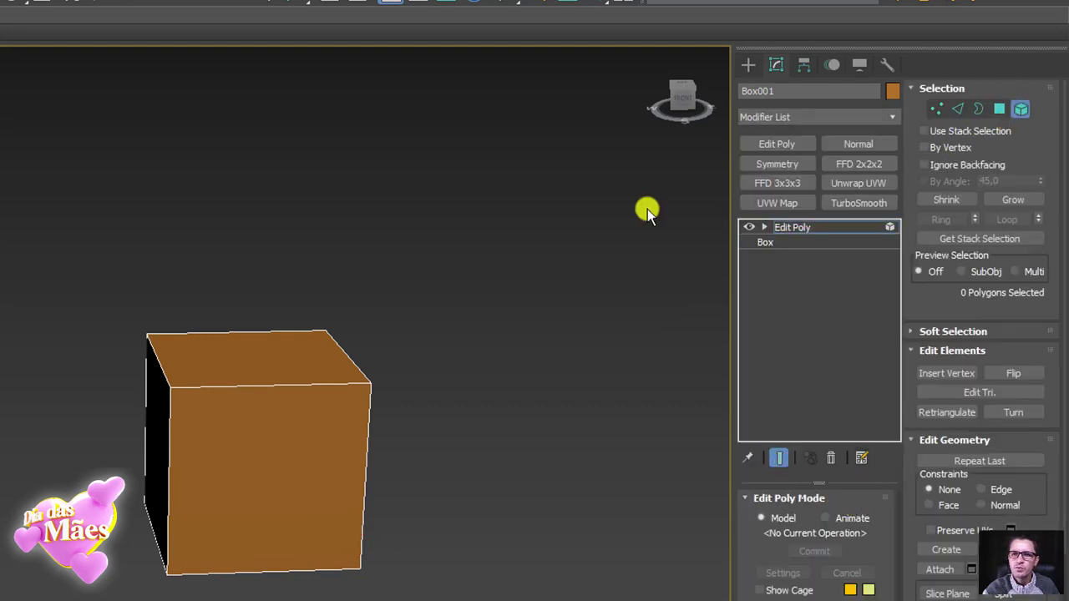
pyautogui.moveTo(644, 210); pyautogui.dragTo(79, 600)
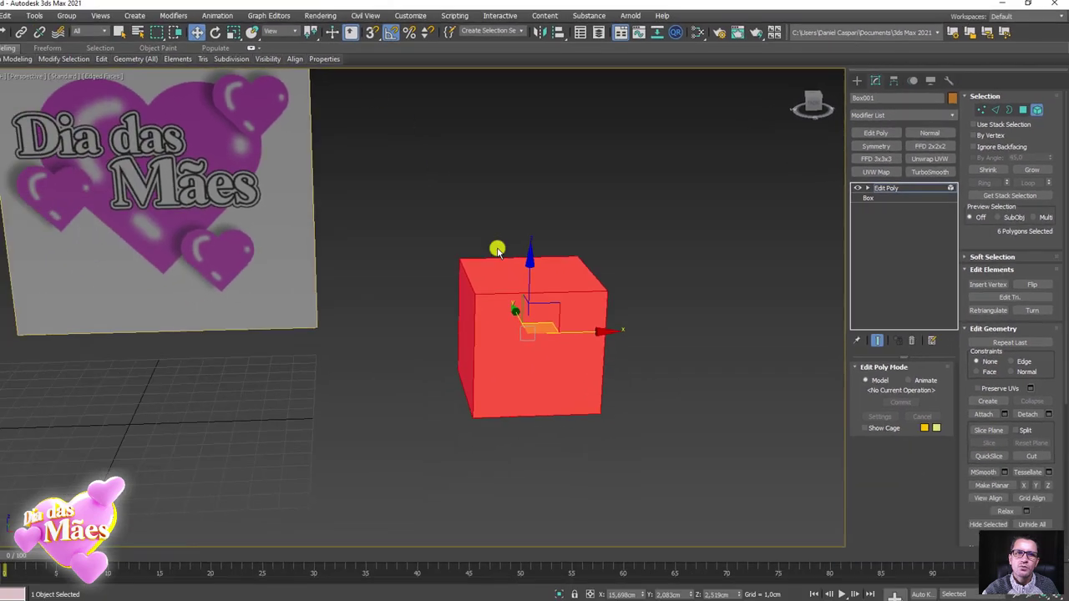
# Rotate the cube element -45° on Y so it stands on its corner
pyautogui.press('e')
pyautogui.moveTo(541, 274); pyautogui.dragTo(553, 262)
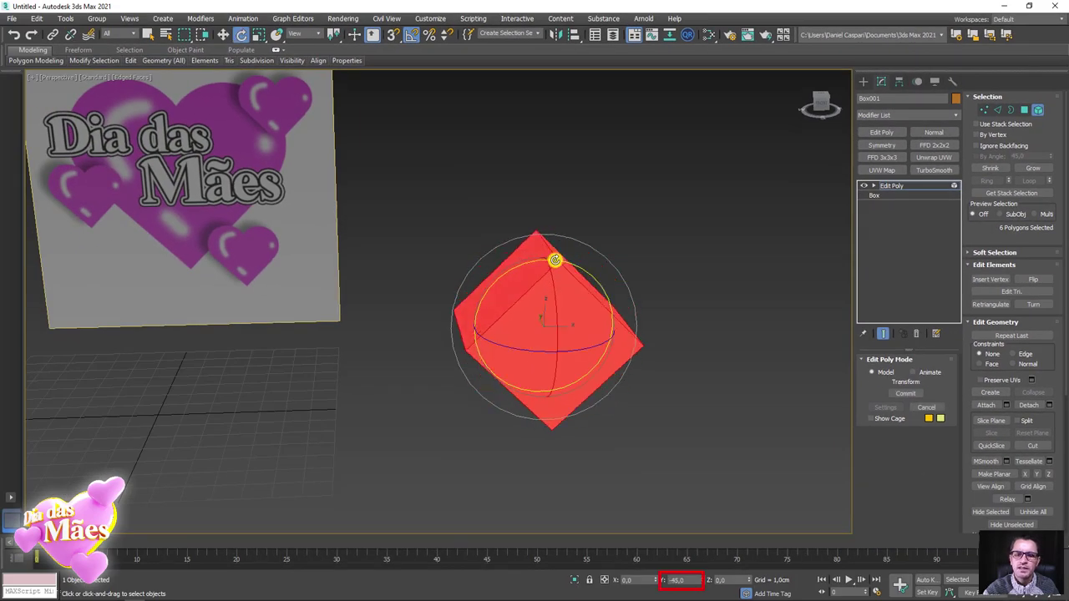
pyautogui.moveTo(632, 324)
pyautogui.keyDown('alt'); pyautogui.mouseDown(button='middle')
pyautogui.moveTo(592, 291)
pyautogui.moveTo(559, 298)
pyautogui.moveTo(660, 334)
pyautogui.mouseUp(button='middle'); pyautogui.keyUp('alt')
# Extrude the two upper polygons By Polygon to 2.358 cm, then exit polygon mode
pyautogui.click(1025, 111)
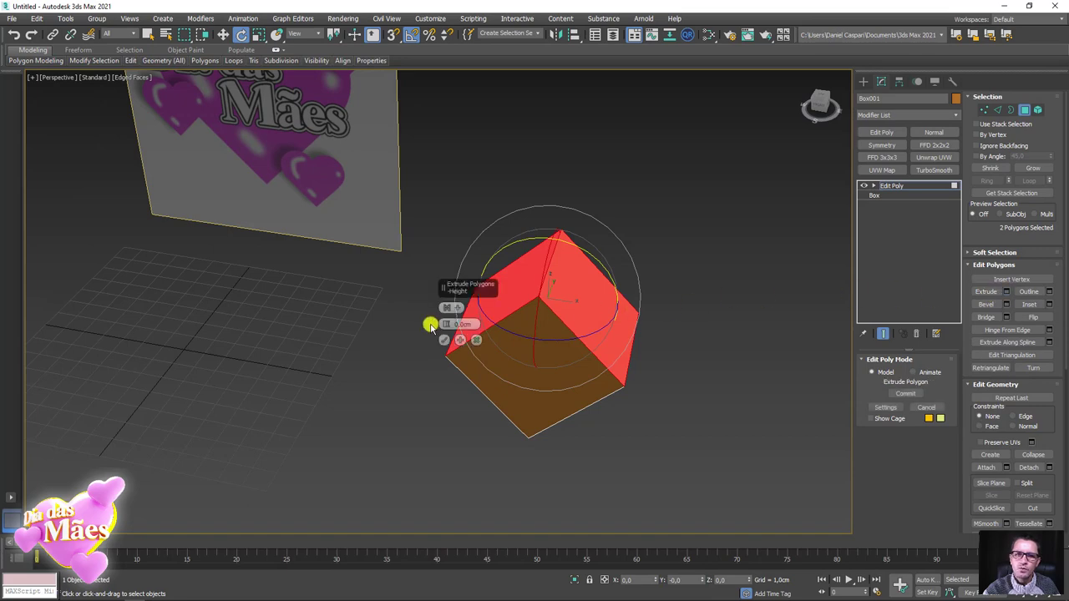
pyautogui.moveTo(446, 325); pyautogui.dragTo(460, 245)
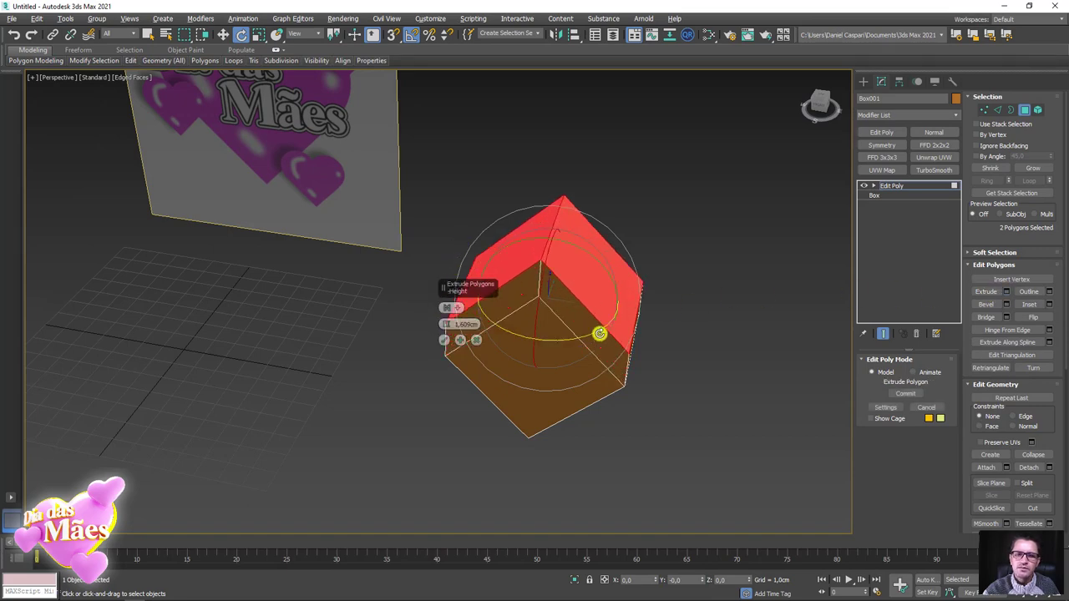
pyautogui.keyDown('alt'); pyautogui.moveTo(599, 332); pyautogui.dragTo(496, 285, button='middle'); pyautogui.keyUp('alt')
pyautogui.click(457, 311)
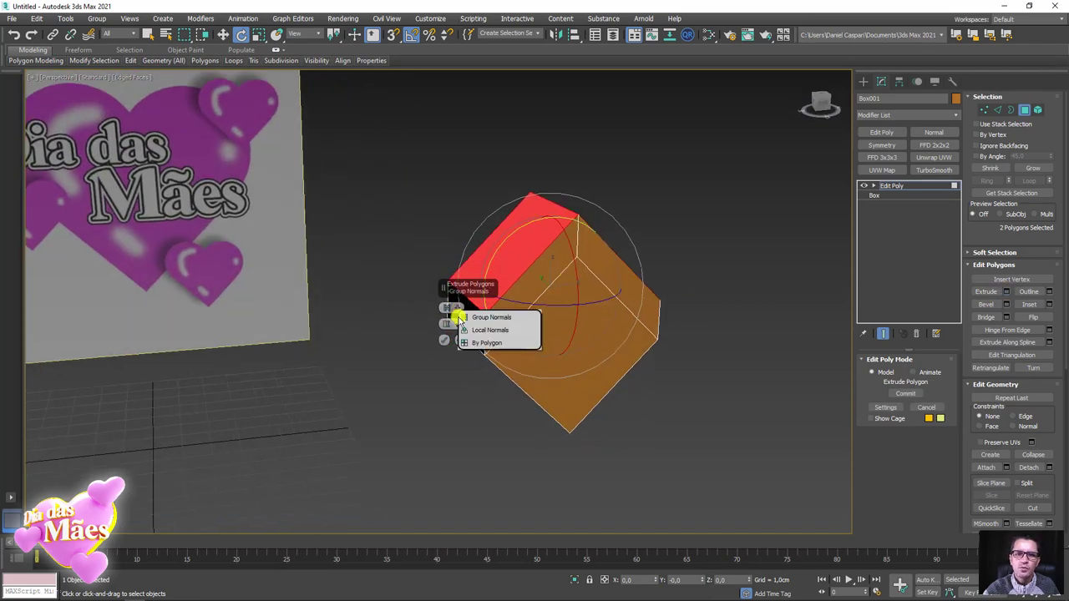
pyautogui.click(492, 344)
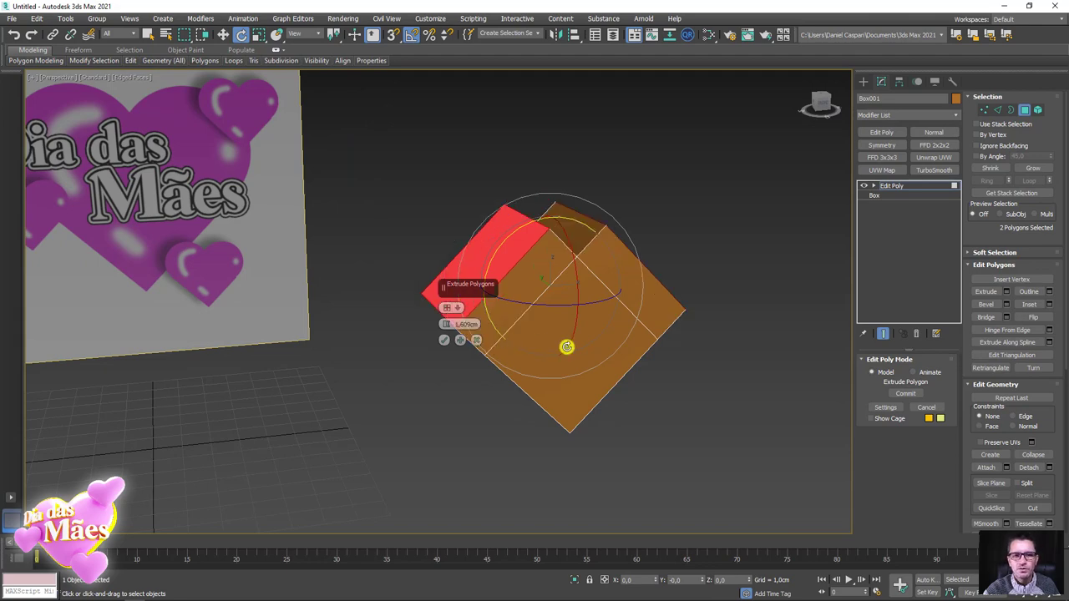
pyautogui.keyDown('alt'); pyautogui.moveTo(568, 345); pyautogui.dragTo(616, 372, button='middle'); pyautogui.keyUp('alt')
pyautogui.moveTo(447, 326); pyautogui.dragTo(471, 286)
pyautogui.click(443, 340)
pyautogui.keyDown('alt'); pyautogui.moveTo(443, 341); pyautogui.dragTo(547, 365, button='middle'); pyautogui.keyUp('alt')
pyautogui.click(891, 187)
pyautogui.moveTo(834, 205)
pyautogui.keyDown('alt'); pyautogui.mouseDown(button='middle')
pyautogui.moveTo(768, 226)
pyautogui.moveTo(933, 173)
pyautogui.mouseUp(button='middle'); pyautogui.keyUp('alt')
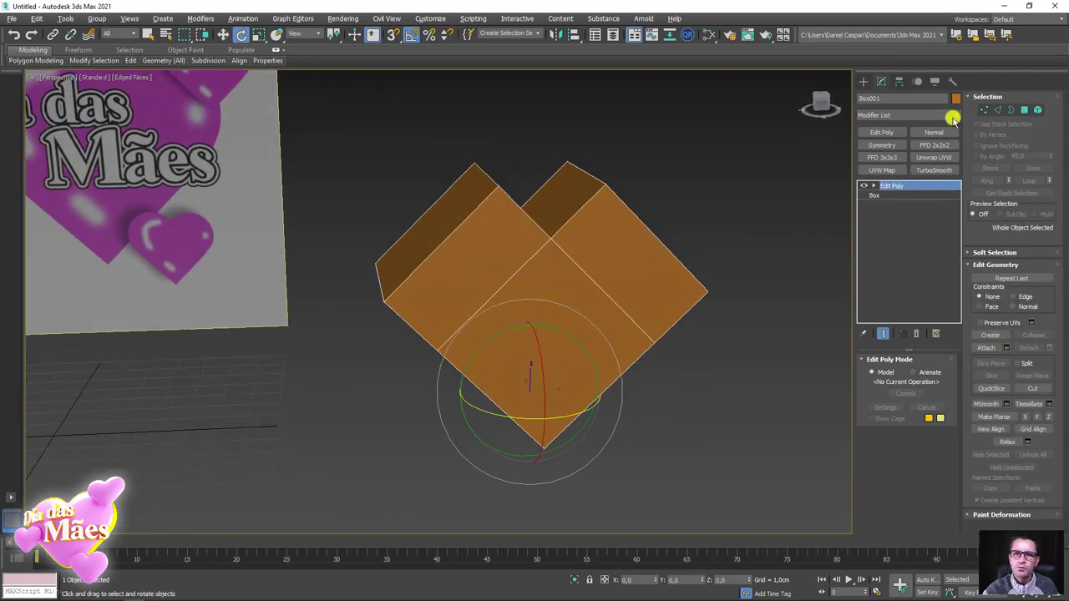
# Add a TurboSmooth modifier to round the heart mesh
pyautogui.click(952, 120)
pyautogui.moveTo(956, 127)
pyautogui.mouseDown()
pyautogui.moveTo(949, 155)
pyautogui.moveTo(973, 358)
pyautogui.moveTo(966, 409)
pyautogui.mouseUp()
pyautogui.click(889, 390)
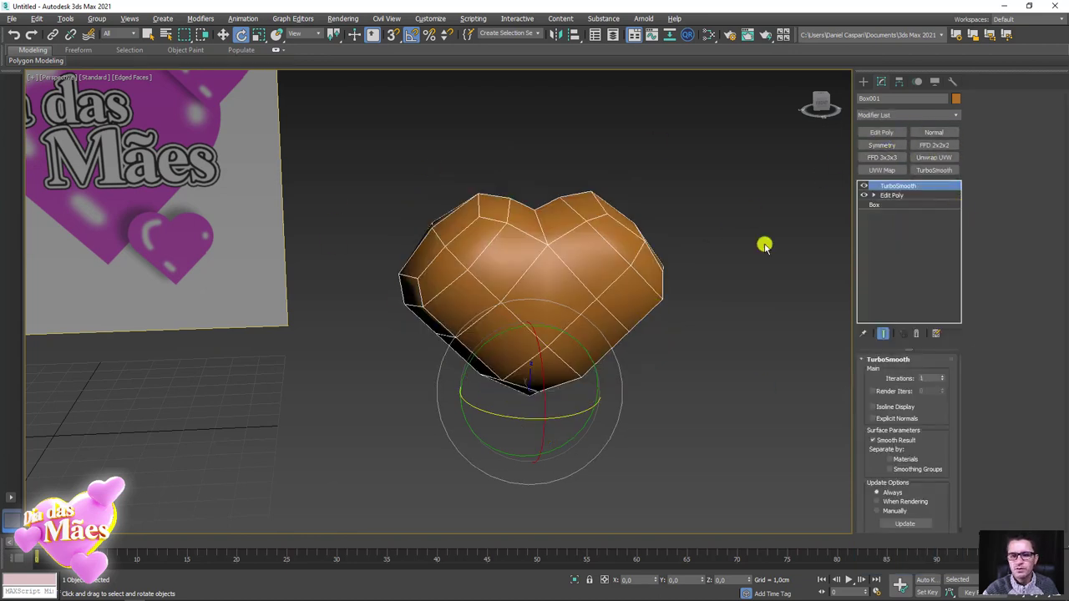
pyautogui.moveTo(764, 245)
pyautogui.keyDown('alt'); pyautogui.mouseDown(button='middle')
pyautogui.moveTo(679, 239)
pyautogui.moveTo(730, 243)
pyautogui.moveTo(477, 276)
pyautogui.moveTo(539, 291)
pyautogui.mouseUp(button='middle'); pyautogui.keyUp('alt')
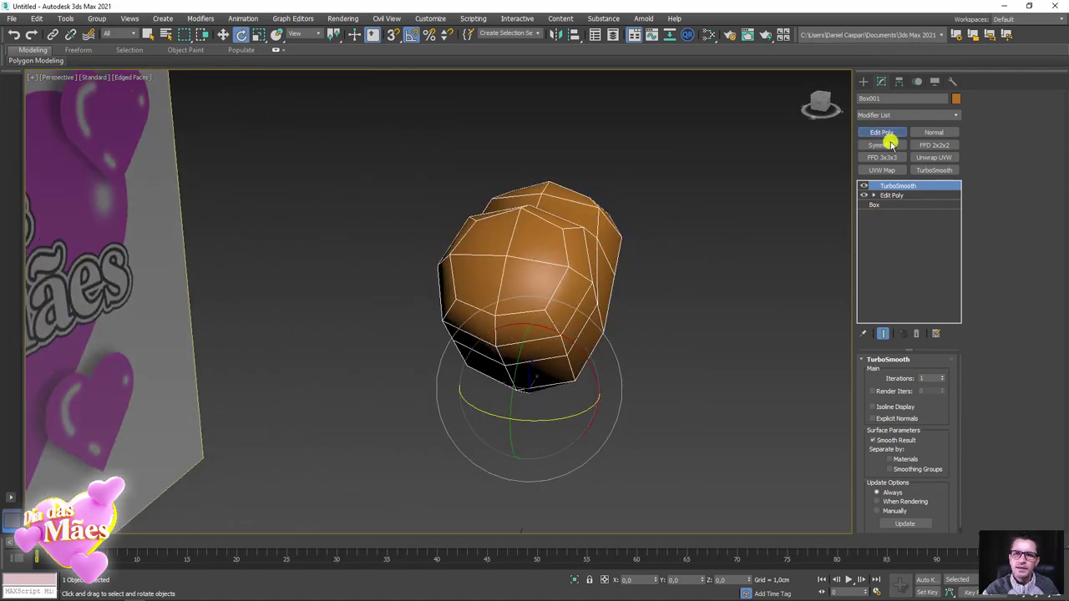
# Add an Edit Poly that flattens the heart to 56% depth, then another TurboSmooth above it
pyautogui.click(883, 135)
pyautogui.click(1036, 110)
pyautogui.click(538, 284)
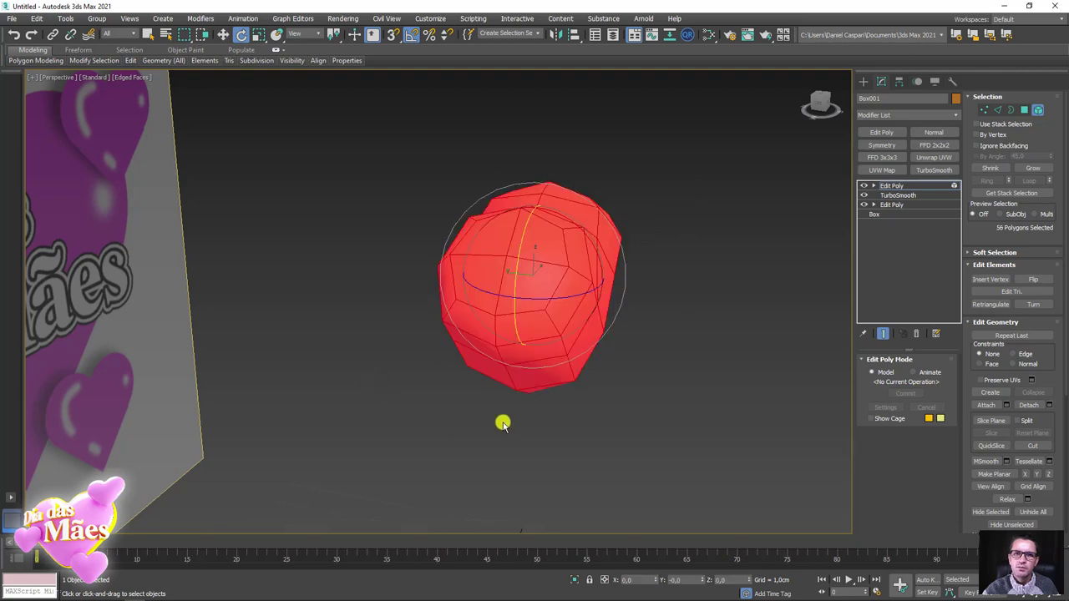
pyautogui.press('r')
pyautogui.moveTo(626, 284); pyautogui.dragTo(588, 285)
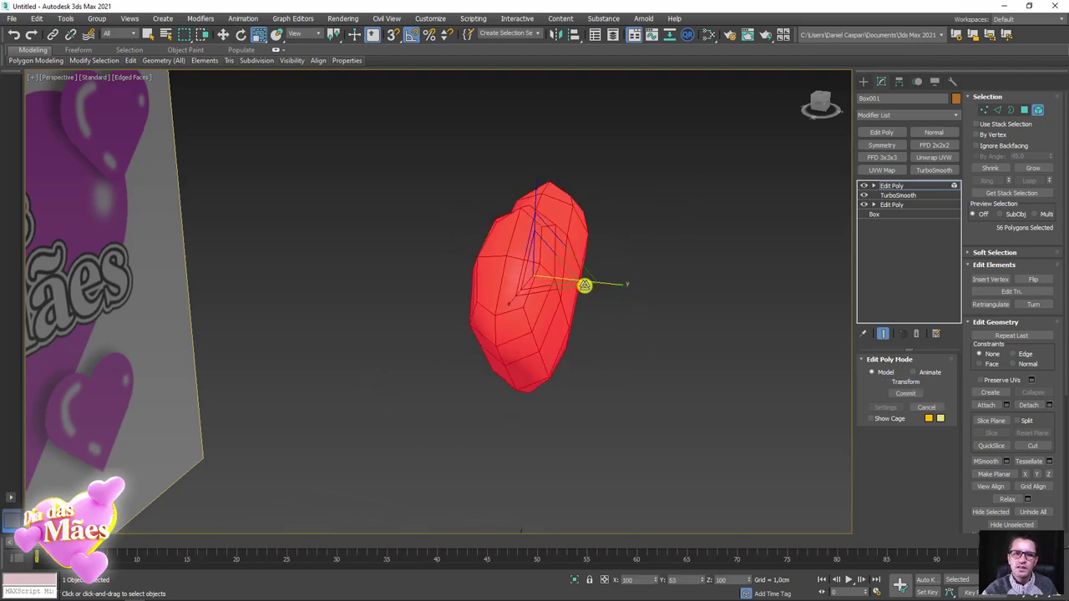
pyautogui.keyDown('alt'); pyautogui.moveTo(587, 285); pyautogui.dragTo(460, 208, button='middle'); pyautogui.keyUp('alt')
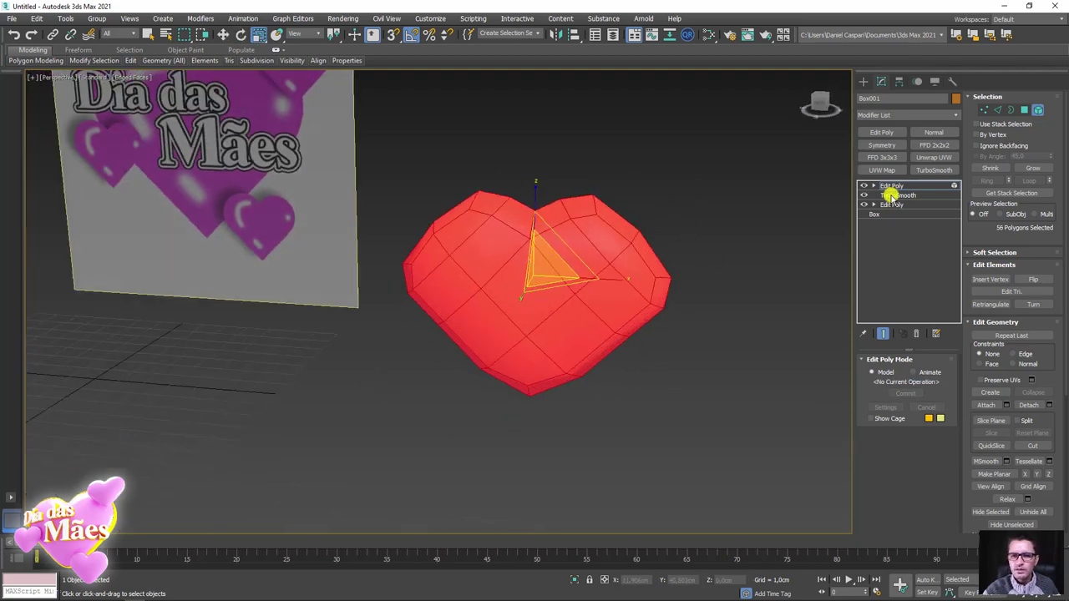
pyautogui.click(900, 186)
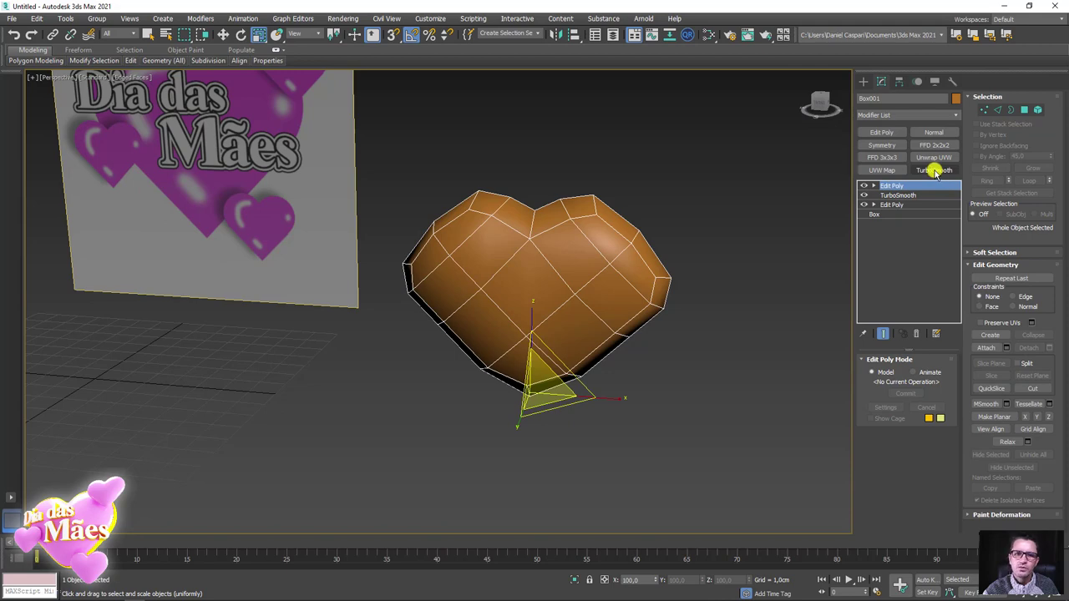
pyautogui.click(935, 171)
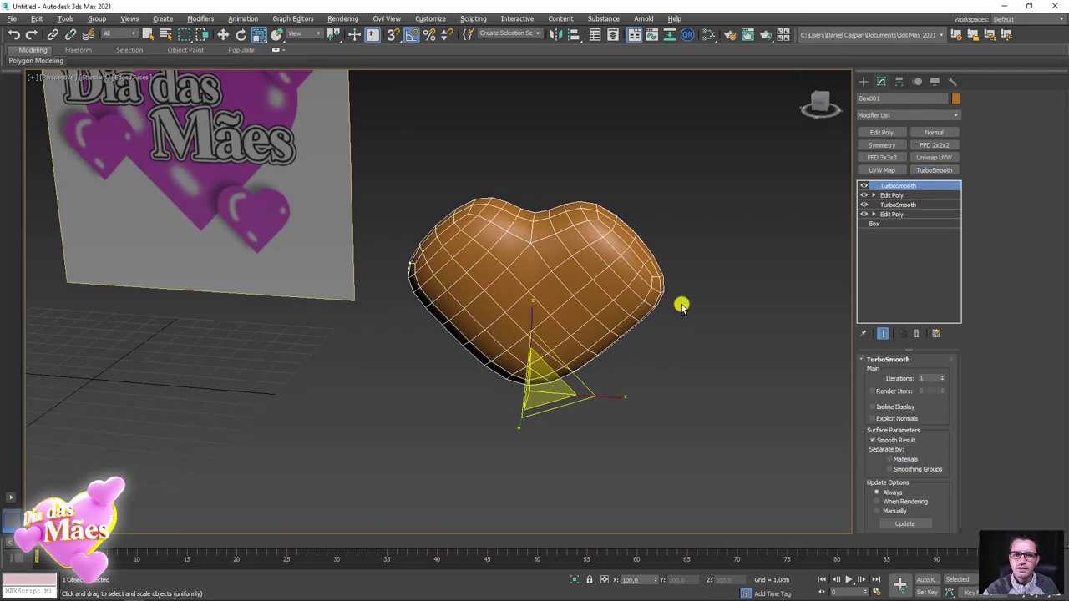
# Disable the top TurboSmooth and edit the heart's vertices in Front view with edged faces
pyautogui.keyDown('alt'); pyautogui.moveTo(679, 301); pyautogui.dragTo(892, 214, button='middle'); pyautogui.keyUp('alt')
pyautogui.click(863, 185)
pyautogui.click(875, 196)
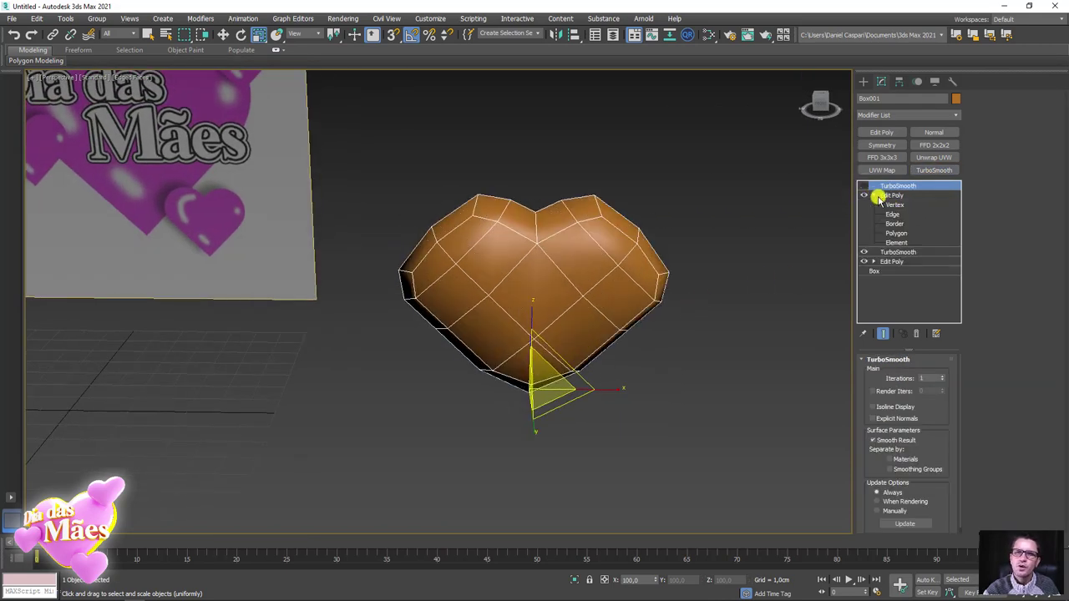
pyautogui.click(893, 203)
pyautogui.keyDown('alt'); pyautogui.moveTo(618, 259); pyautogui.dragTo(631, 321, button='middle'); pyautogui.keyUp('alt')
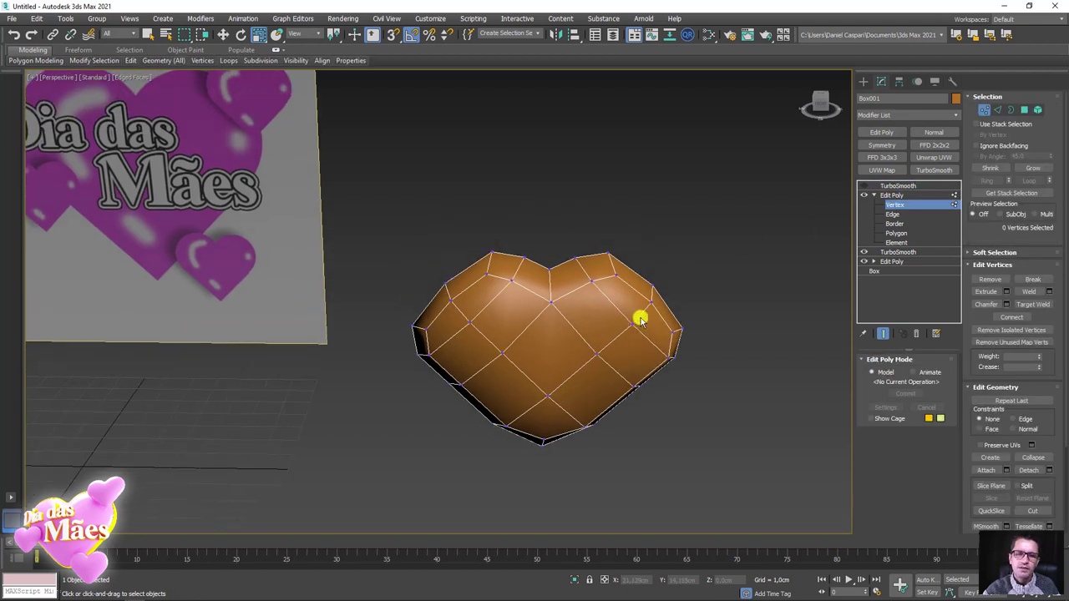
pyautogui.press('f')
pyautogui.moveTo(584, 395); pyautogui.dragTo(522, 275, button='middle')
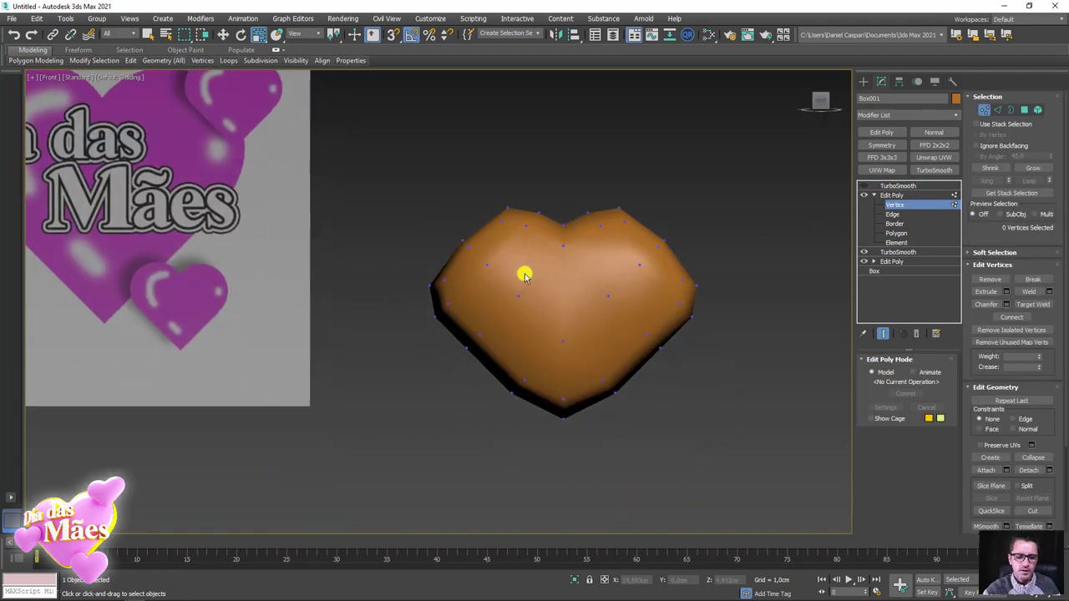
pyautogui.press('F4')
pyautogui.scroll(4, 453, 233)
# Select the heart's left and right side vertices and spread them to widen the upper lobes
pyautogui.moveTo(440, 222); pyautogui.dragTo(496, 279)
pyautogui.scroll(-3, 519, 247)
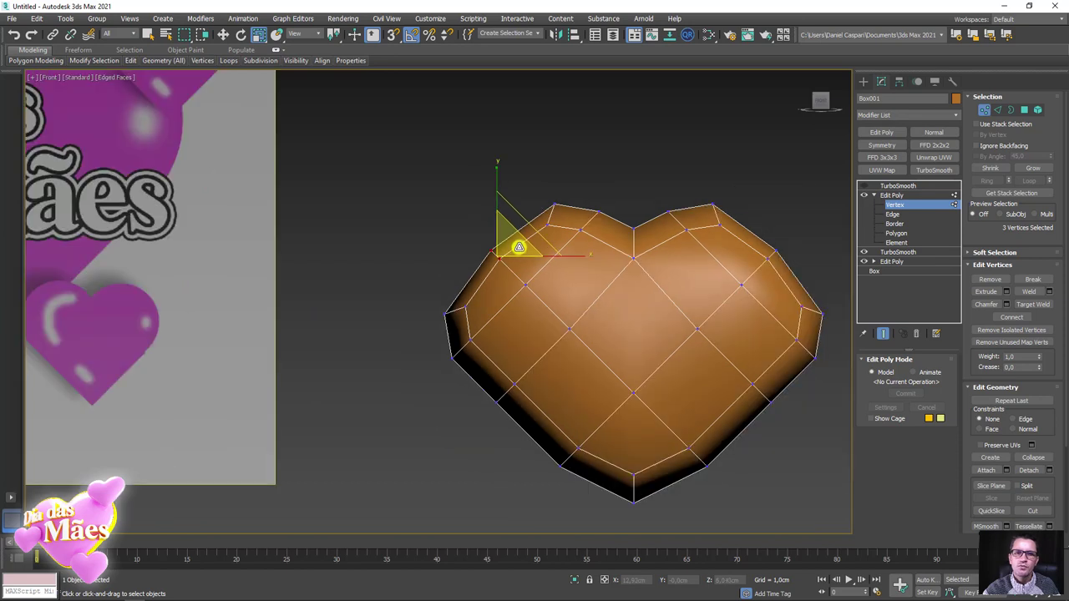
pyautogui.keyDown('ctrl'); pyautogui.moveTo(758, 271); pyautogui.dragTo(756, 272); pyautogui.keyUp('ctrl')
pyautogui.press('w')
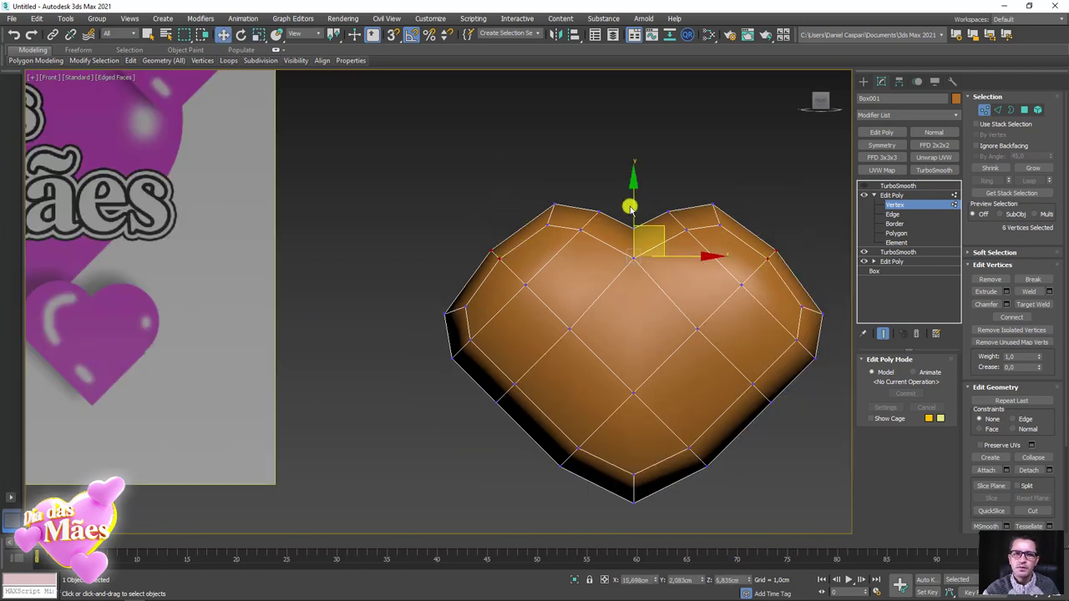
pyautogui.press('e')
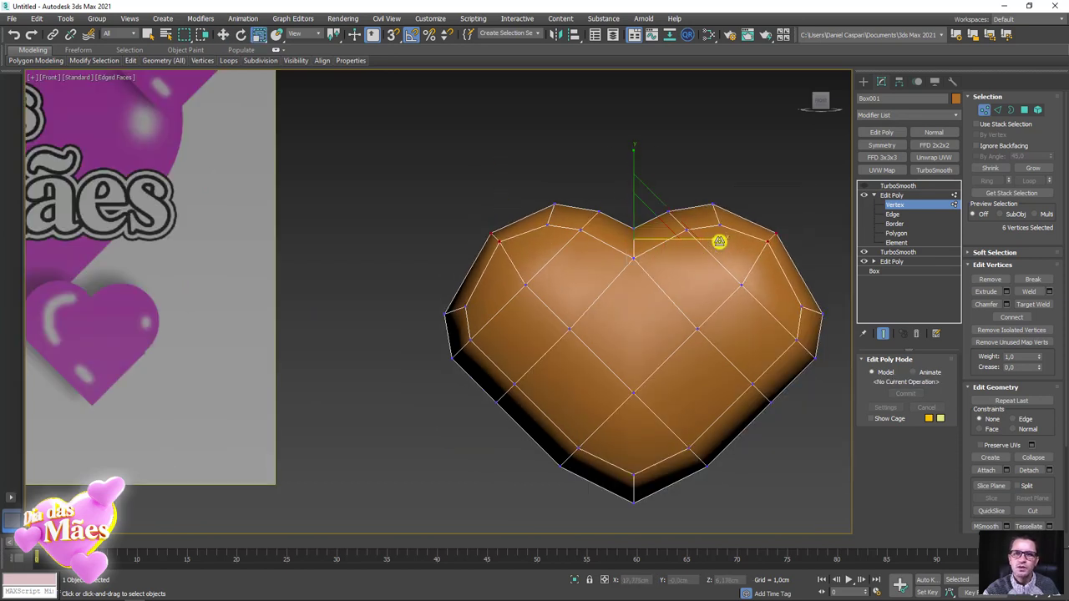
pyautogui.moveTo(719, 241); pyautogui.dragTo(723, 239)
# Fine-tune the top lobe vertices, repositioning and scaling pairs slightly outward and inward
pyautogui.moveTo(720, 239)
pyautogui.mouseDown(button='middle')
pyautogui.moveTo(680, 260)
pyautogui.moveTo(645, 191)
pyautogui.mouseUp(button='middle')
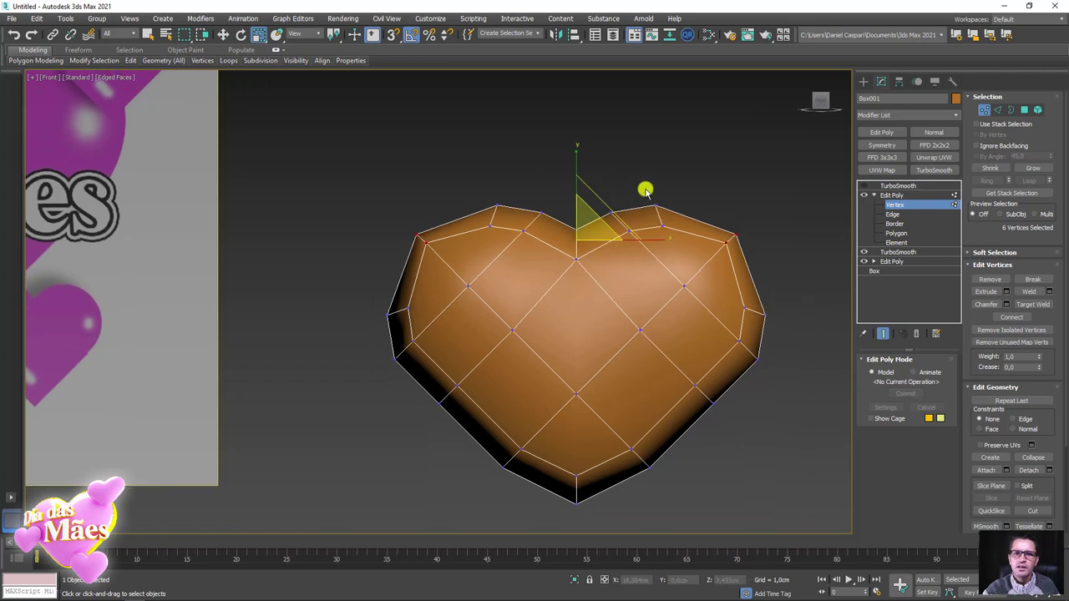
pyautogui.click(657, 206)
pyautogui.keyDown('ctrl'); pyautogui.click(499, 205); pyautogui.keyUp('ctrl')
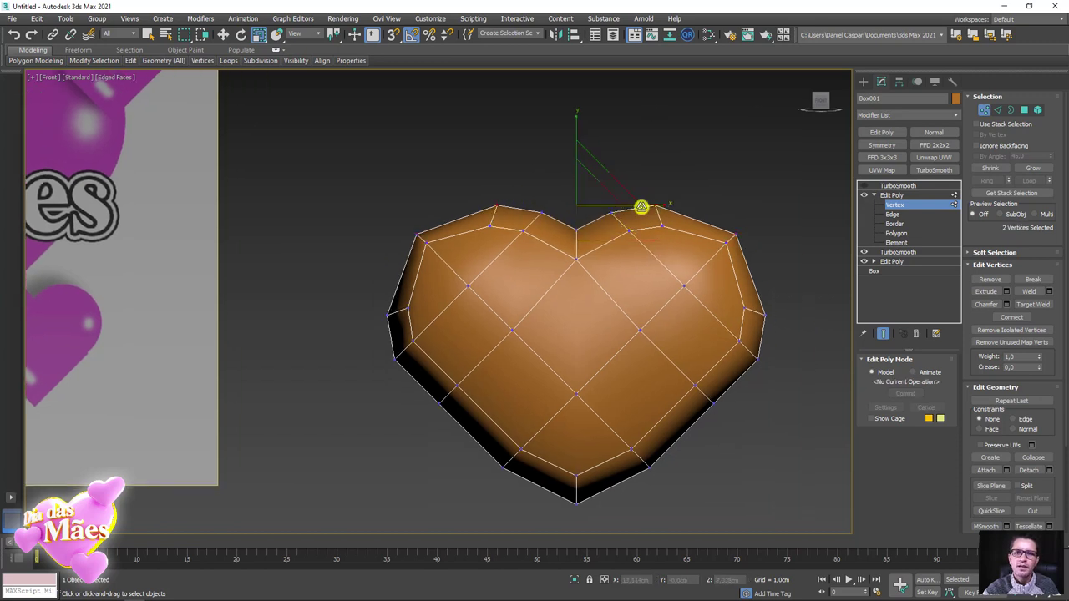
pyautogui.moveTo(640, 208); pyautogui.dragTo(666, 205)
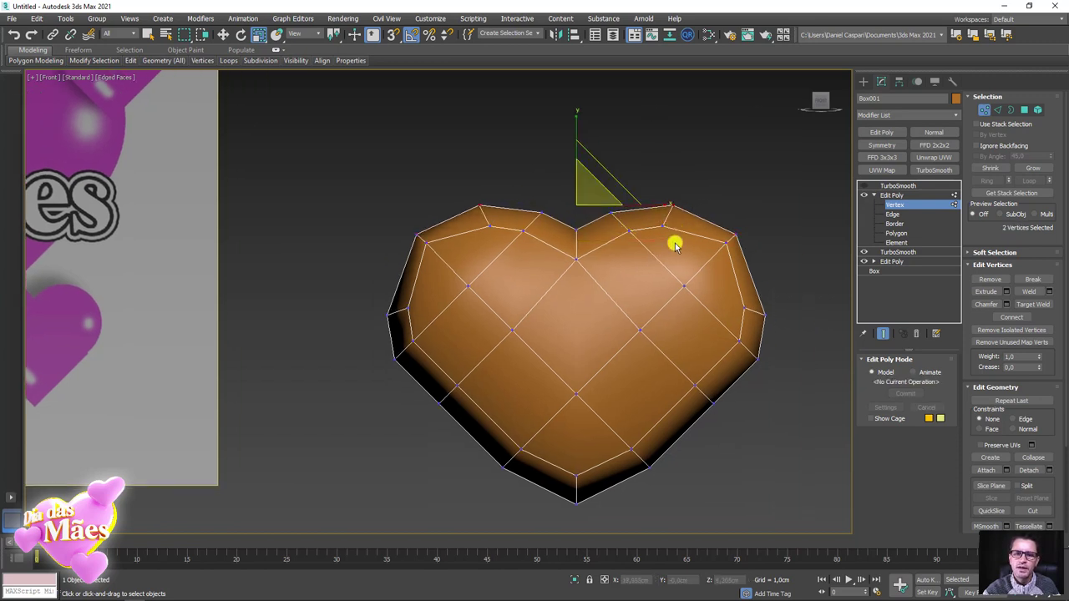
pyautogui.keyDown('ctrl'); pyautogui.click(496, 222); pyautogui.keyUp('ctrl')
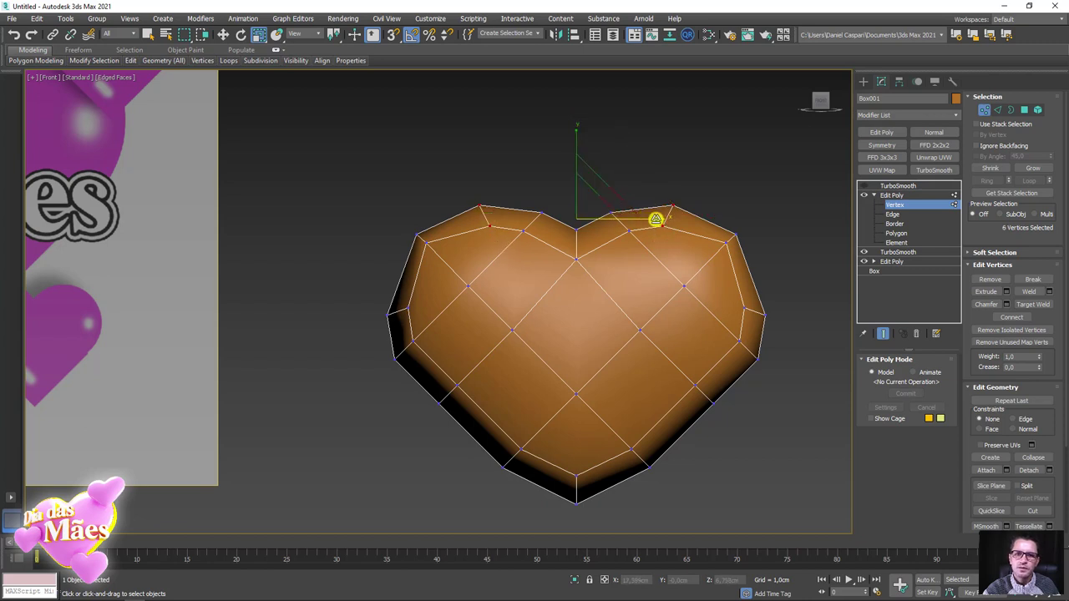
pyautogui.moveTo(656, 220); pyautogui.dragTo(670, 218)
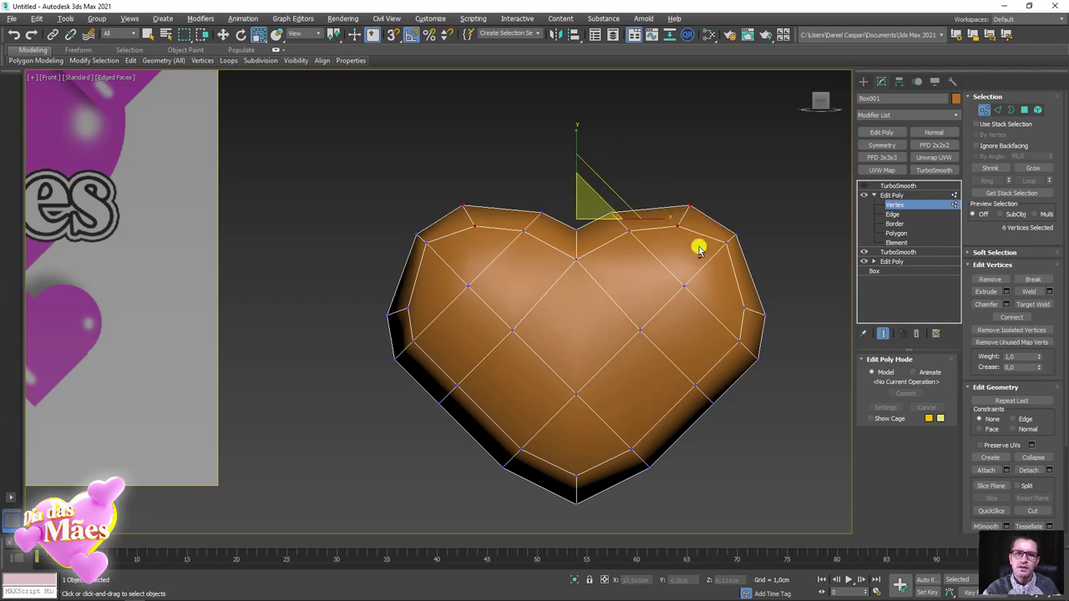
pyautogui.keyDown('alt'); pyautogui.moveTo(451, 228); pyautogui.dragTo(452, 227); pyautogui.keyUp('alt')
pyautogui.moveTo(667, 210); pyautogui.dragTo(661, 208)
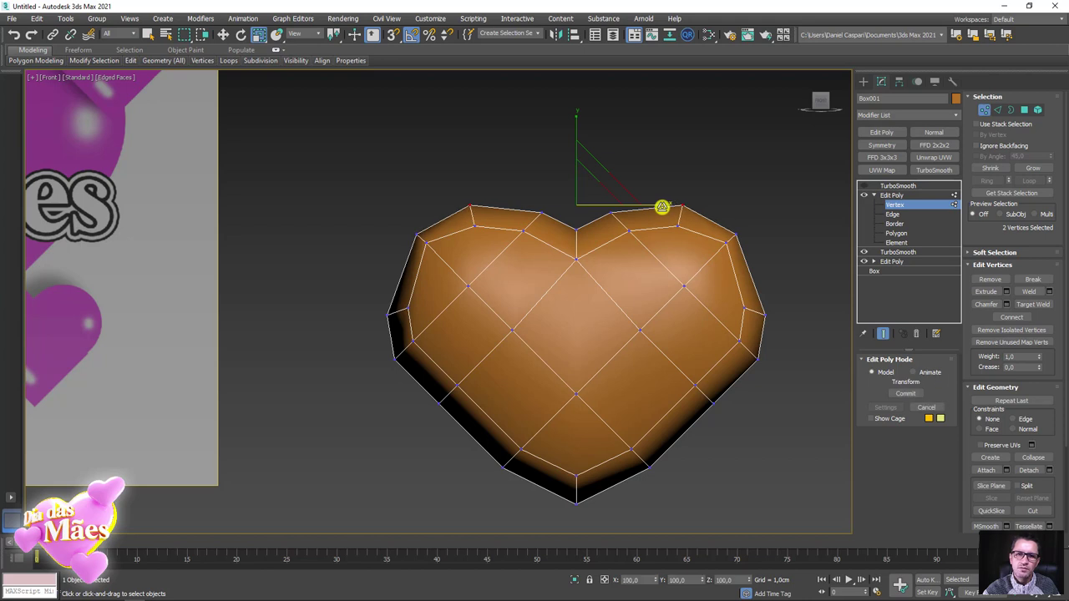
pyautogui.keyDown('ctrl'); pyautogui.click(533, 230); pyautogui.keyUp('ctrl')
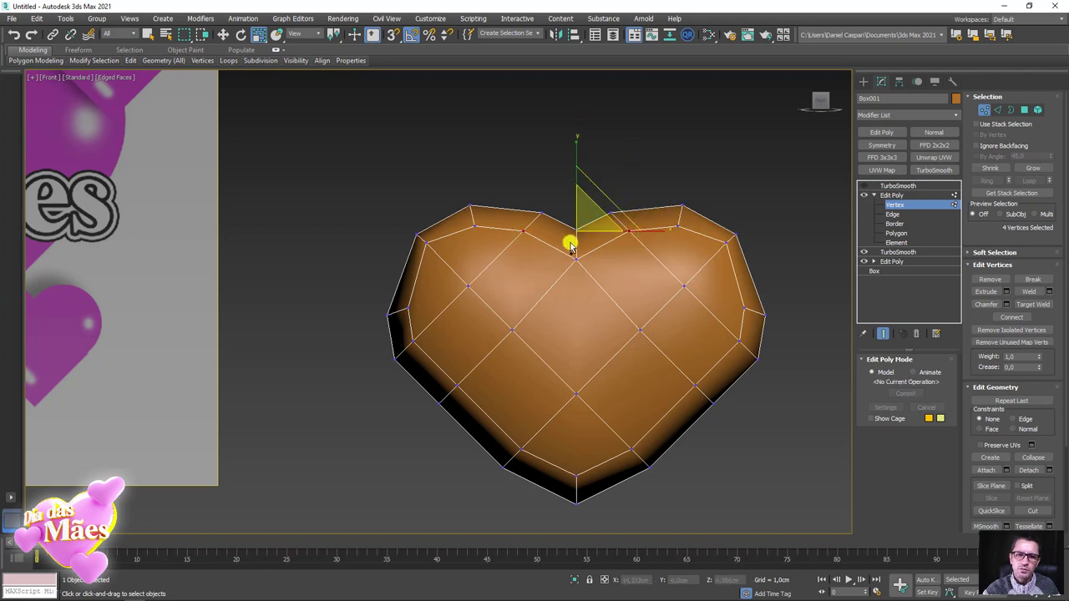
pyautogui.keyDown('ctrl'); pyautogui.click(617, 227); pyautogui.keyUp('ctrl')
pyautogui.moveTo(646, 231); pyautogui.dragTo(638, 232)
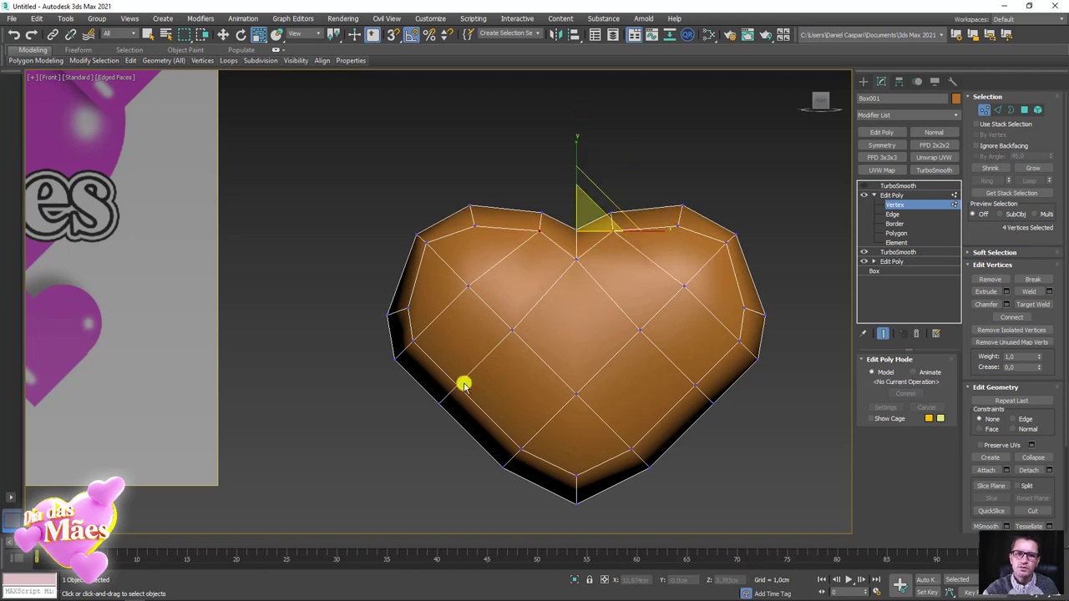
# Raise the side vertices and pull the heart's bottom tip downward using XY-constrained scaling
pyautogui.moveTo(463, 381); pyautogui.dragTo(359, 295, button='middle')
pyautogui.moveTo(404, 312); pyautogui.dragTo(404, 313)
pyautogui.keyDown('ctrl'); pyautogui.moveTo(358, 265); pyautogui.dragTo(410, 280); pyautogui.keyUp('ctrl')
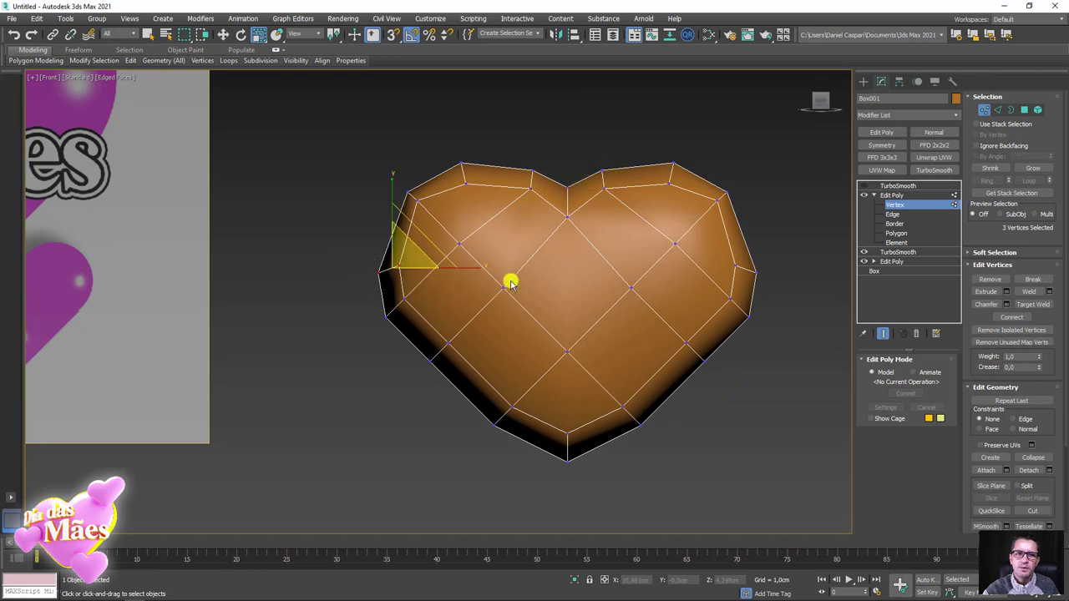
pyautogui.keyDown('ctrl'); pyautogui.moveTo(762, 271); pyautogui.dragTo(715, 282); pyautogui.keyUp('ctrl')
pyautogui.moveTo(563, 218); pyautogui.dragTo(569, 202)
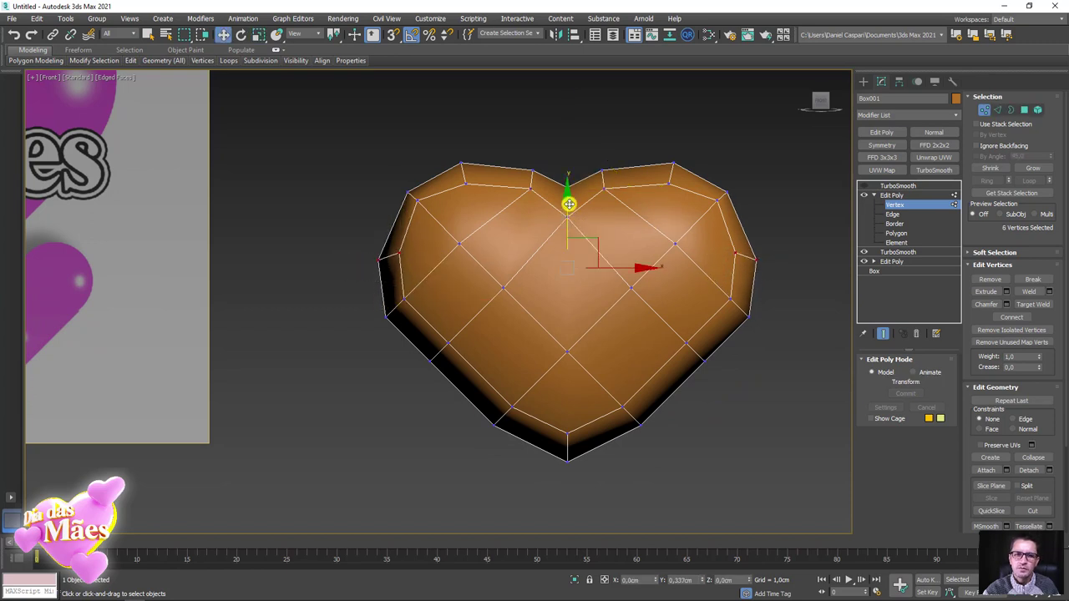
pyautogui.press('e')
pyautogui.press('r')
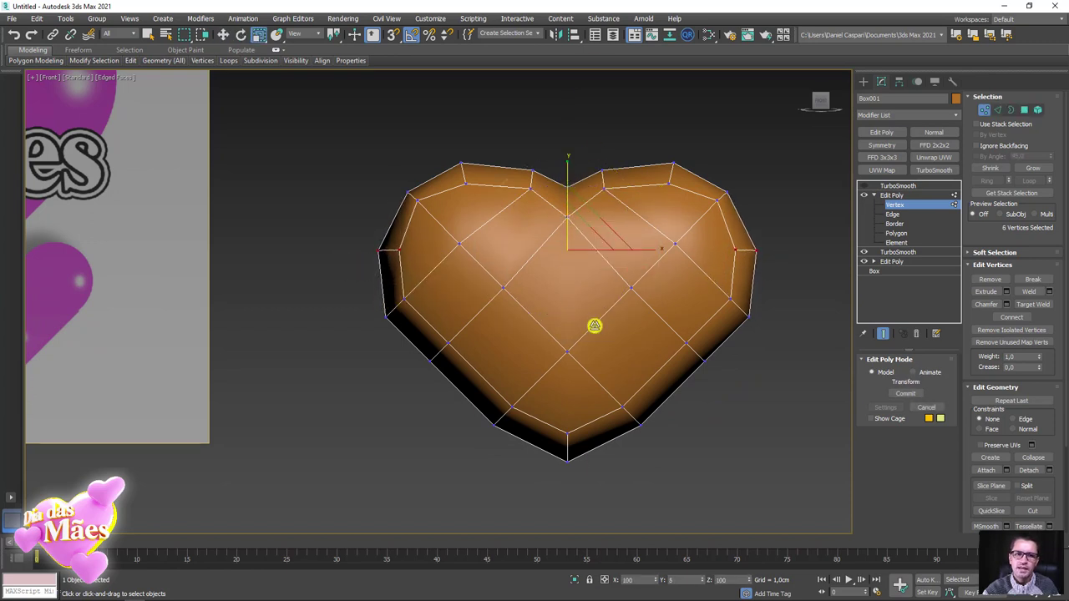
pyautogui.press('F8')
pyautogui.moveTo(597, 486)
pyautogui.mouseDown()
pyautogui.moveTo(552, 402)
pyautogui.moveTo(560, 417)
pyautogui.mouseUp()
pyautogui.press('w')
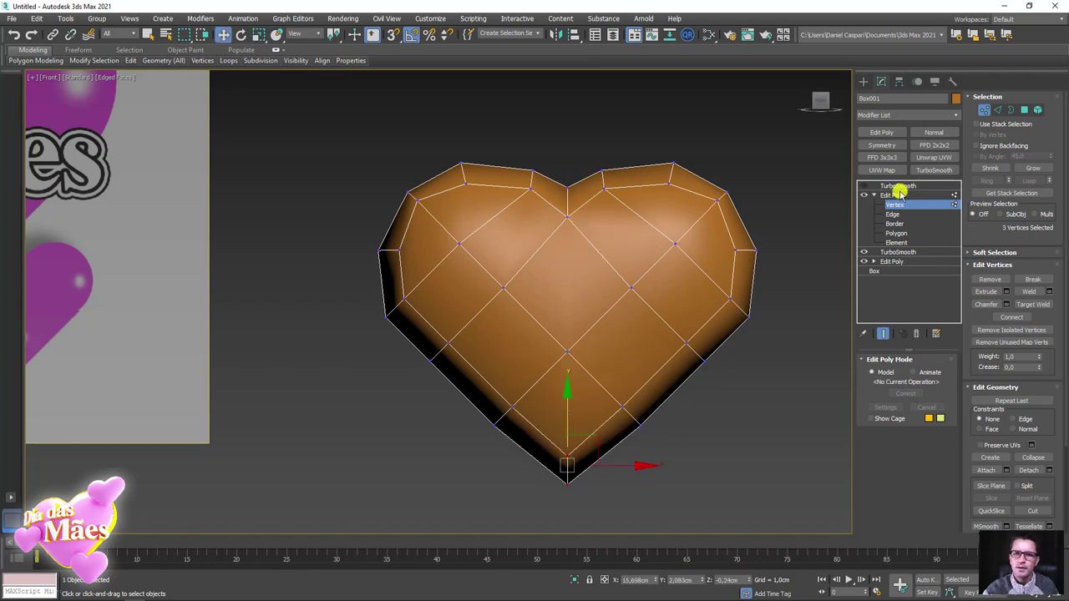
# Pull the top-centre notch down into a sharper V and scale the neighbouring lobe vertices
pyautogui.moveTo(586, 257); pyautogui.dragTo(585, 256)
pyautogui.moveTo(568, 159); pyautogui.dragTo(575, 208)
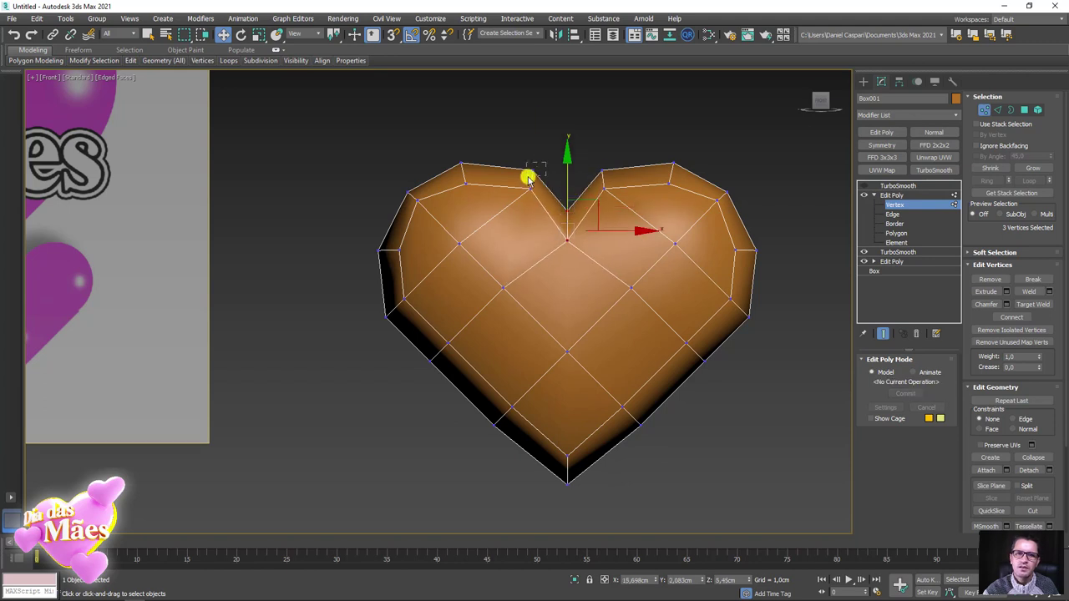
pyautogui.click(528, 178)
pyautogui.keyDown('ctrl'); pyautogui.click(603, 174); pyautogui.keyUp('ctrl')
pyautogui.press('e')
pyautogui.press('r')
pyautogui.moveTo(643, 172); pyautogui.dragTo(626, 161)
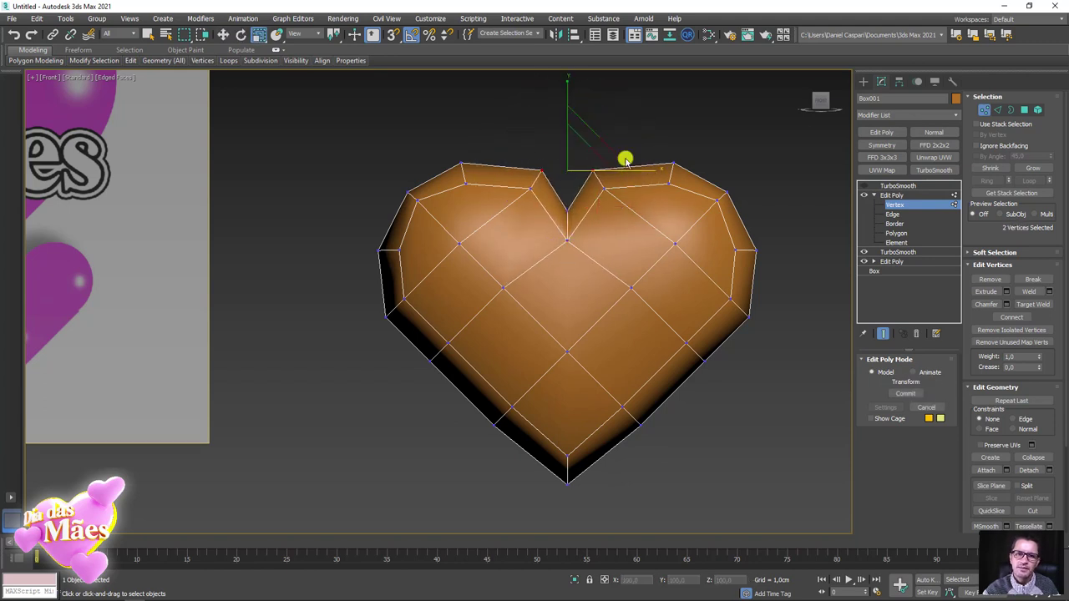
pyautogui.press('w')
# Round the outer top lobes by scaling and shifting their vertices, then leave vertex level
pyautogui.click(461, 164)
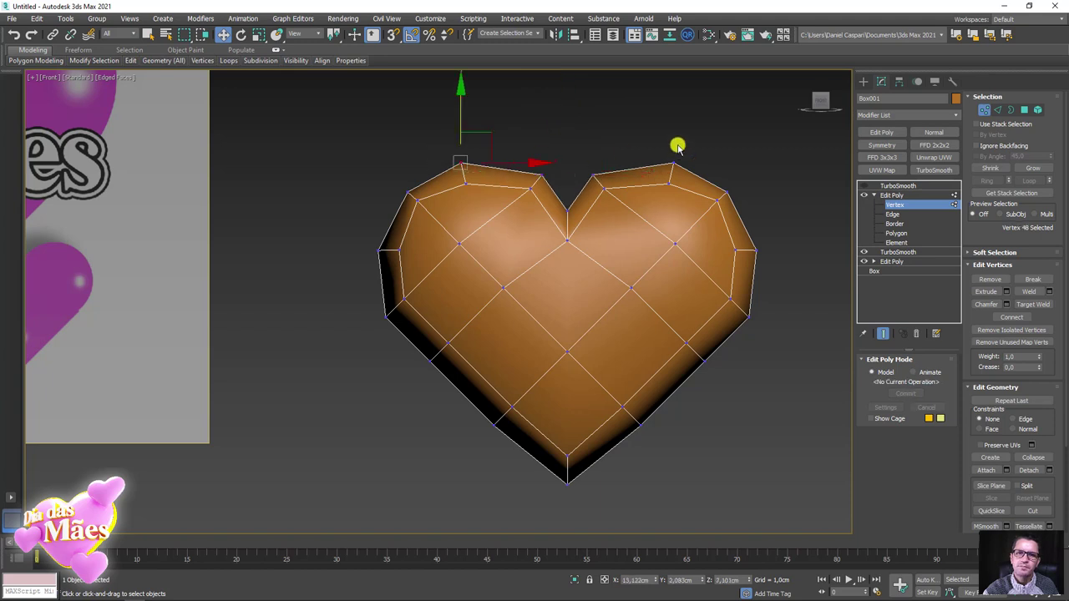
pyautogui.keyDown('ctrl'); pyautogui.click(666, 174); pyautogui.keyUp('ctrl')
pyautogui.press('e')
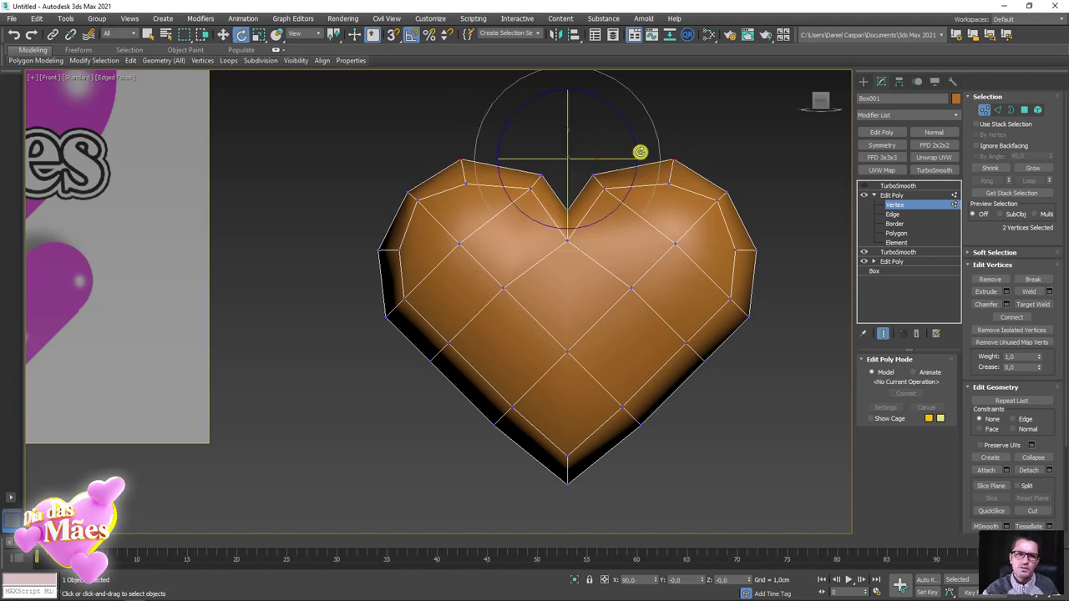
pyautogui.press('r')
pyautogui.moveTo(649, 157); pyautogui.dragTo(668, 208)
pyautogui.keyDown('ctrl'); pyautogui.click(594, 172); pyautogui.keyUp('ctrl')
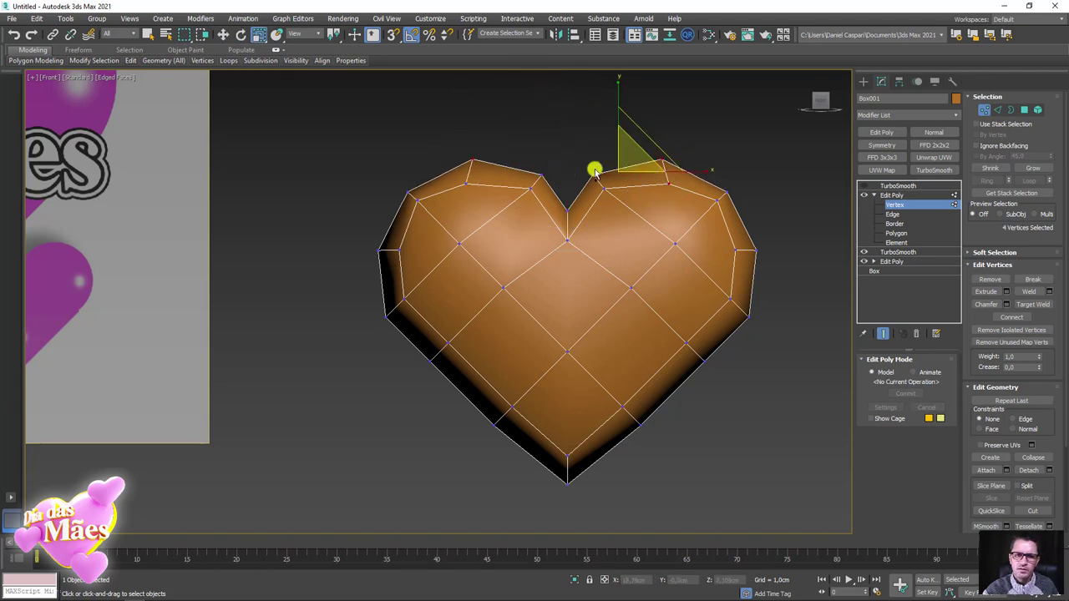
pyautogui.keyDown('ctrl'); pyautogui.click(467, 178); pyautogui.keyUp('ctrl')
pyautogui.keyDown('ctrl'); pyautogui.click(654, 178); pyautogui.keyUp('ctrl')
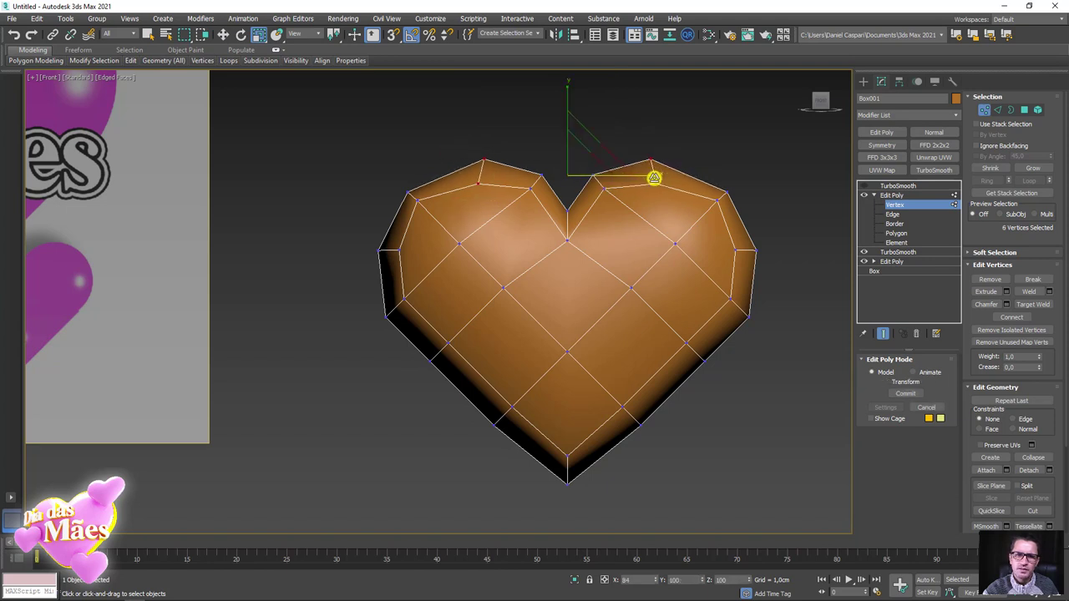
pyautogui.moveTo(656, 177); pyautogui.dragTo(660, 198)
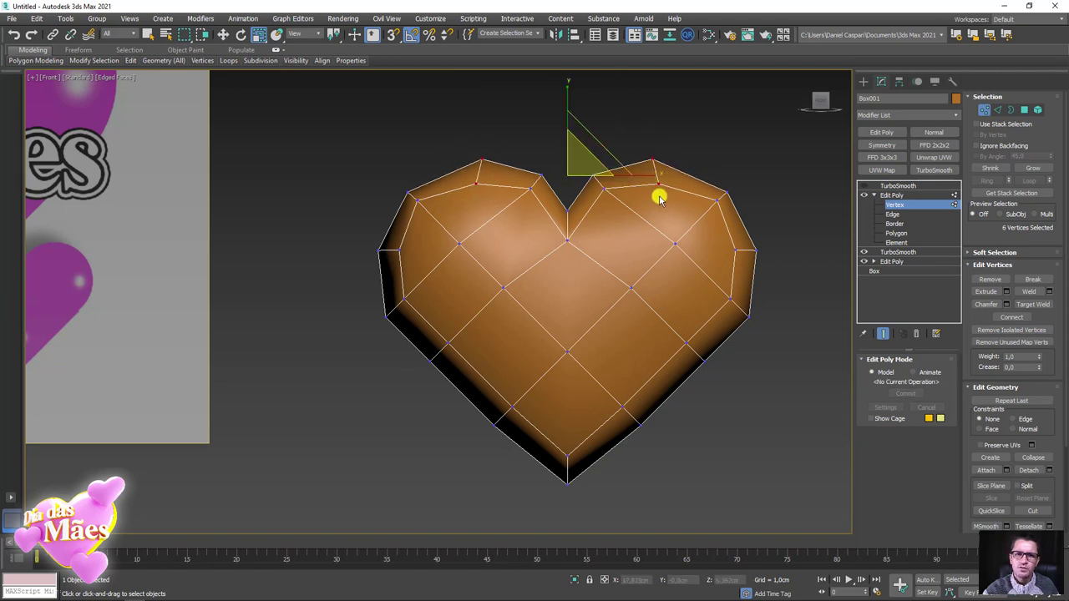
pyautogui.click(481, 162)
pyautogui.keyDown('ctrl'); pyautogui.click(654, 162); pyautogui.keyUp('ctrl')
pyautogui.moveTo(643, 159); pyautogui.dragTo(652, 159)
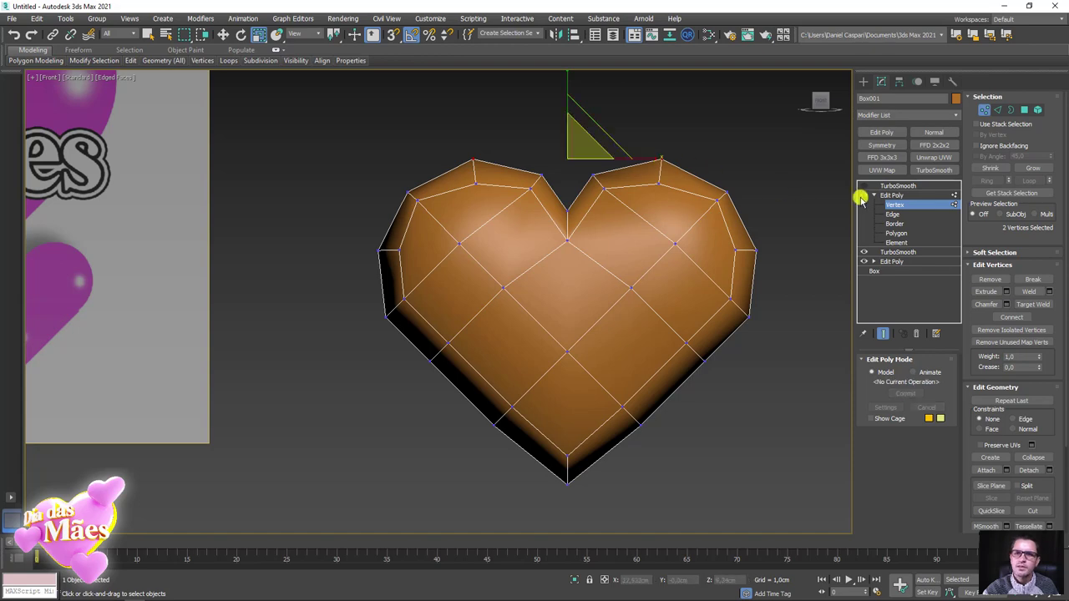
pyautogui.click(887, 194)
# Re-enable the top TurboSmooth and view the smoothed heart in perspective from above
pyautogui.click(869, 185)
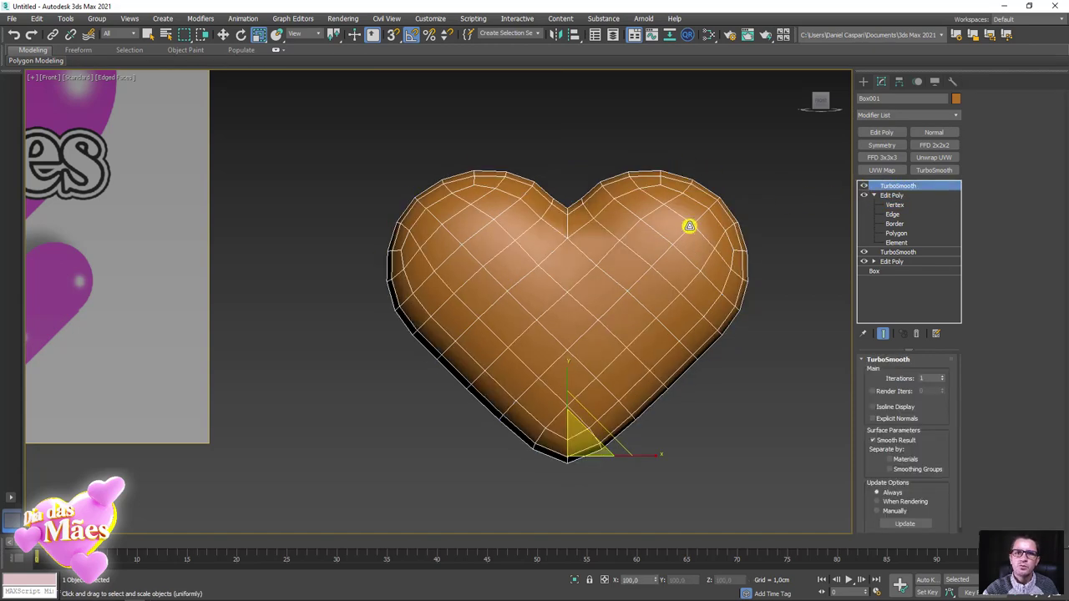
pyautogui.press('p')
pyautogui.moveTo(668, 217)
pyautogui.keyDown('alt'); pyautogui.mouseDown(button='middle')
pyautogui.moveTo(597, 339)
pyautogui.moveTo(542, 356)
pyautogui.moveTo(486, 334)
pyautogui.moveTo(640, 310)
pyautogui.moveTo(640, 243)
pyautogui.moveTo(602, 282)
pyautogui.mouseUp(button='middle'); pyautogui.keyUp('alt')
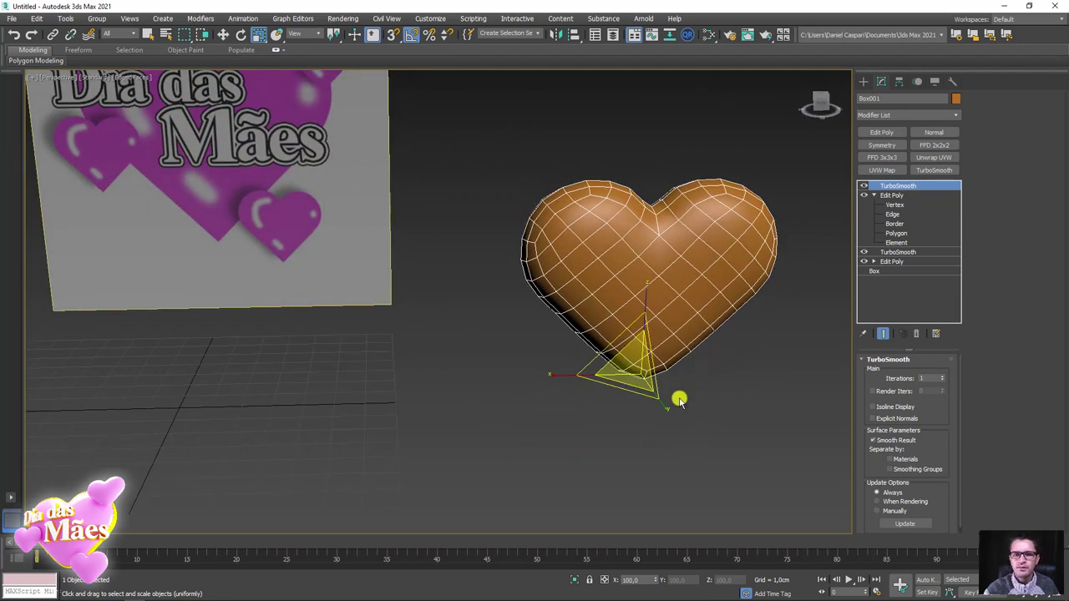
pyautogui.moveTo(678, 400)
pyautogui.keyDown('alt'); pyautogui.mouseDown(button='middle')
pyautogui.moveTo(688, 336)
pyautogui.moveTo(649, 345)
pyautogui.moveTo(562, 327)
pyautogui.moveTo(537, 177)
pyautogui.moveTo(637, 251)
pyautogui.moveTo(401, 212)
pyautogui.mouseUp(button='middle'); pyautogui.keyUp('alt')
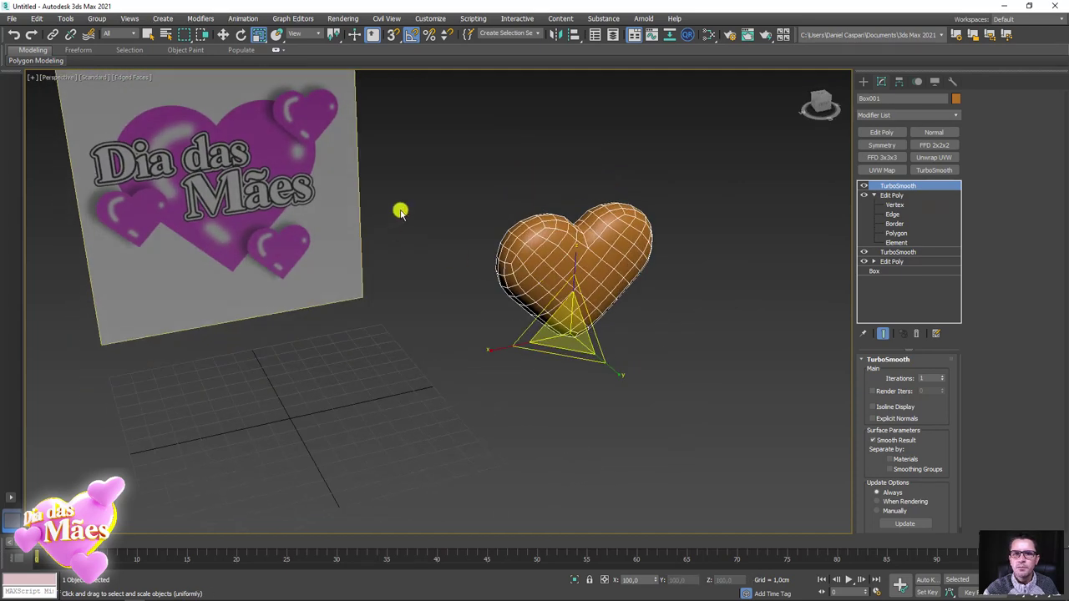
pyautogui.scroll(2, 558, 274)
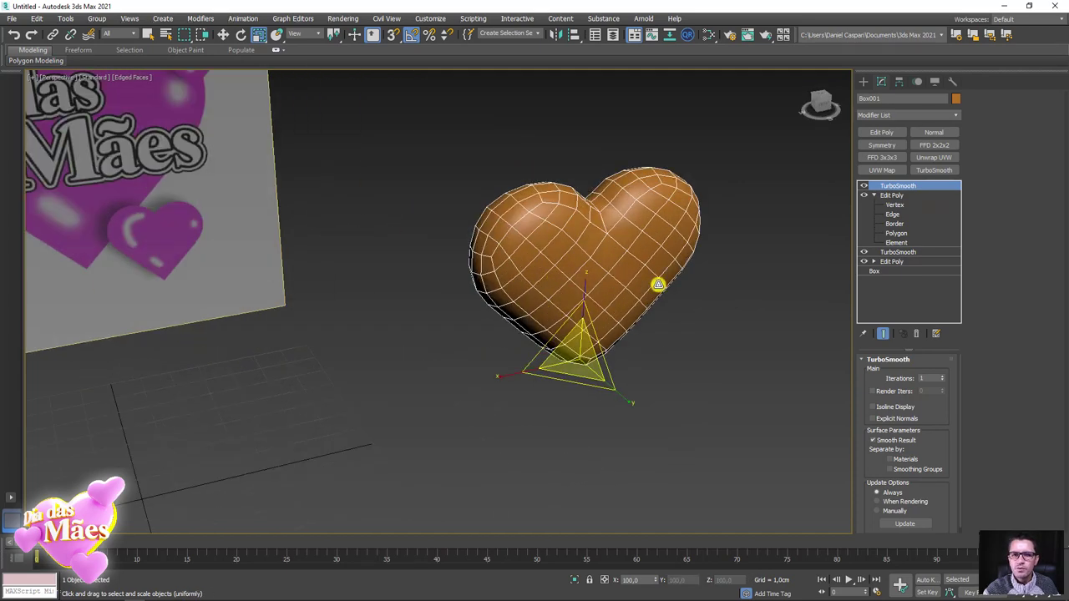
# Add an FFD 3x3x3 lattice and push its control points outward to widen the heart
pyautogui.click(875, 156)
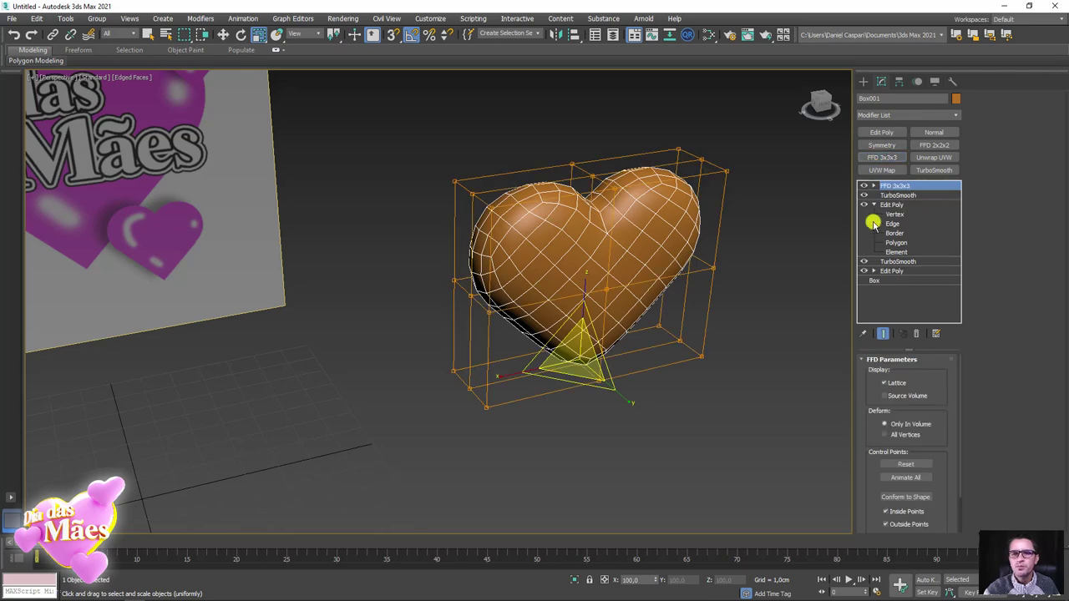
pyautogui.click(872, 186)
pyautogui.click(891, 195)
pyautogui.keyDown('alt'); pyautogui.moveTo(718, 260); pyautogui.dragTo(612, 251, button='middle'); pyautogui.keyUp('alt')
pyautogui.moveTo(611, 251); pyautogui.dragTo(501, 324)
pyautogui.keyDown('alt'); pyautogui.moveTo(505, 314); pyautogui.dragTo(580, 312, button='middle'); pyautogui.keyUp('alt')
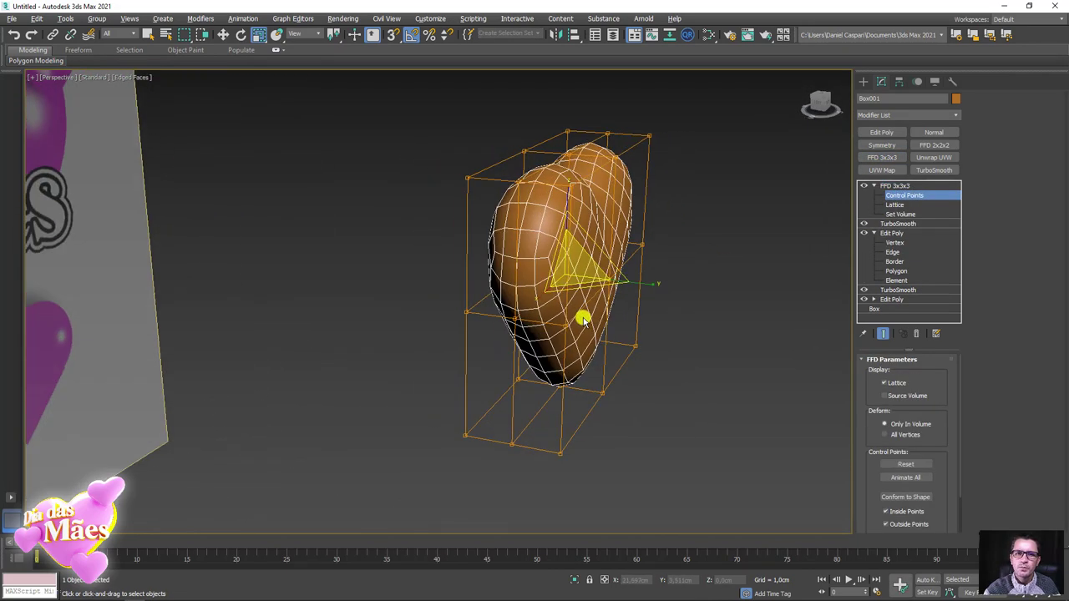
pyautogui.moveTo(656, 281)
pyautogui.mouseDown()
pyautogui.moveTo(733, 291)
pyautogui.moveTo(713, 296)
pyautogui.moveTo(734, 288)
pyautogui.mouseUp()
# Pull lattice control points slightly inward to narrow the heart, then exit control-point editing
pyautogui.hotkey('shift', 'z')
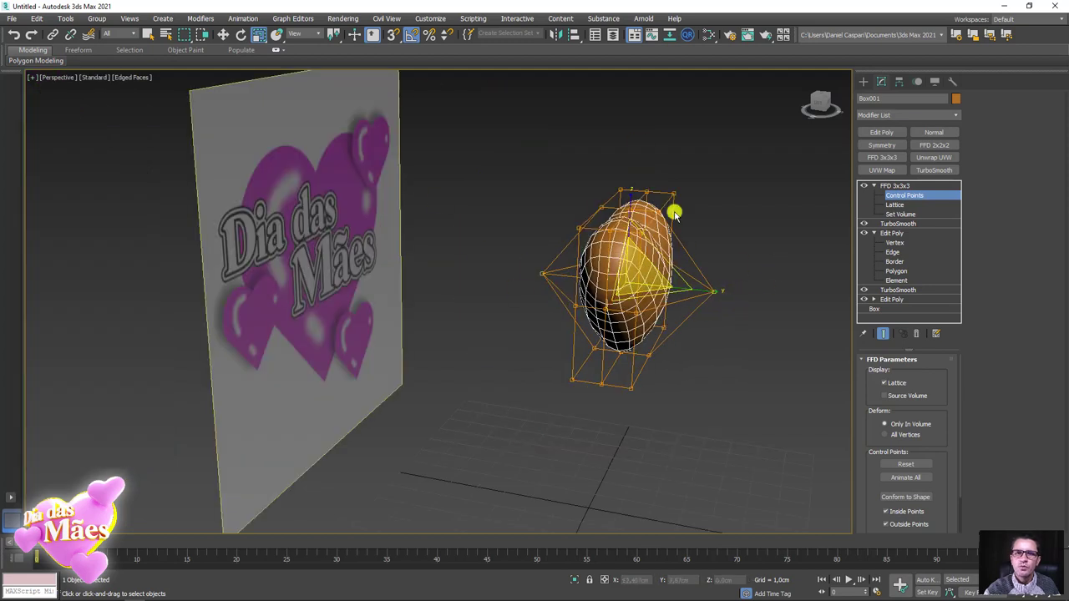
pyautogui.moveTo(723, 296)
pyautogui.mouseDown()
pyautogui.moveTo(673, 289)
pyautogui.moveTo(743, 310)
pyautogui.moveTo(723, 310)
pyautogui.mouseUp()
pyautogui.hotkey('shift', 'z')
pyautogui.hotkey('shift', 'z')
pyautogui.hotkey('shift', 'z')
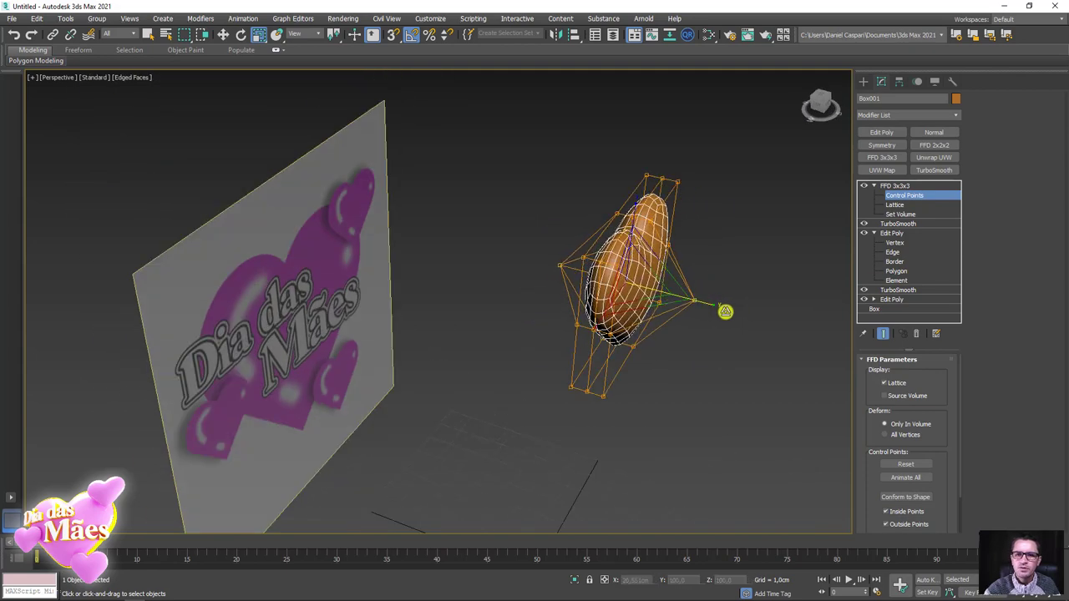
pyautogui.hotkey('shift', 'z')
pyautogui.hotkey('shift', 'z')
pyautogui.click(885, 185)
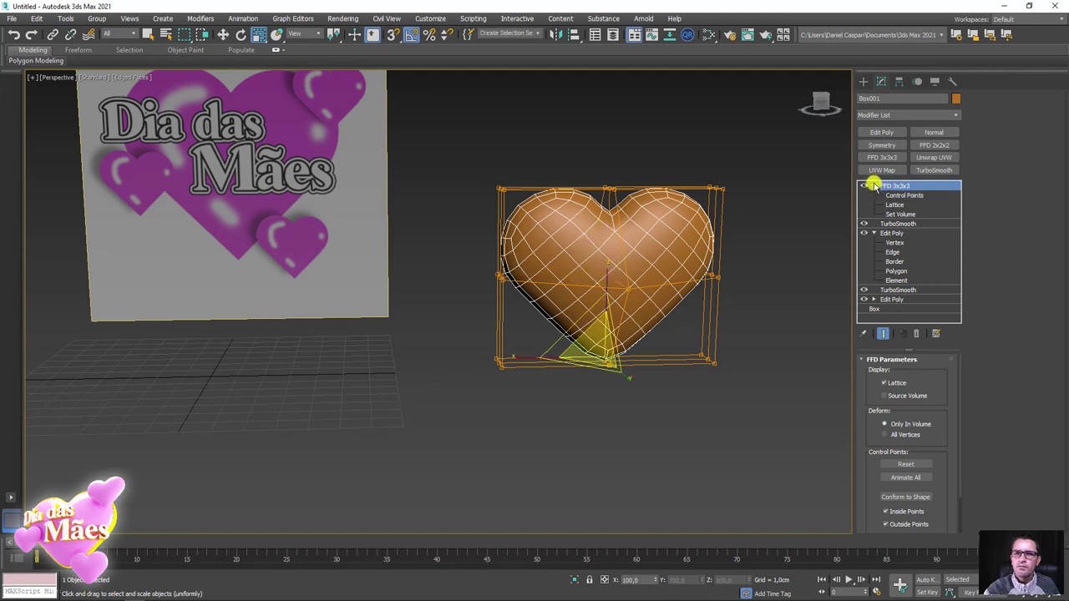
pyautogui.click(874, 185)
# Collapse the heart's entire modifier stack and convert it to an Editable Poly
pyautogui.click(873, 204)
pyautogui.rightClick(888, 186)
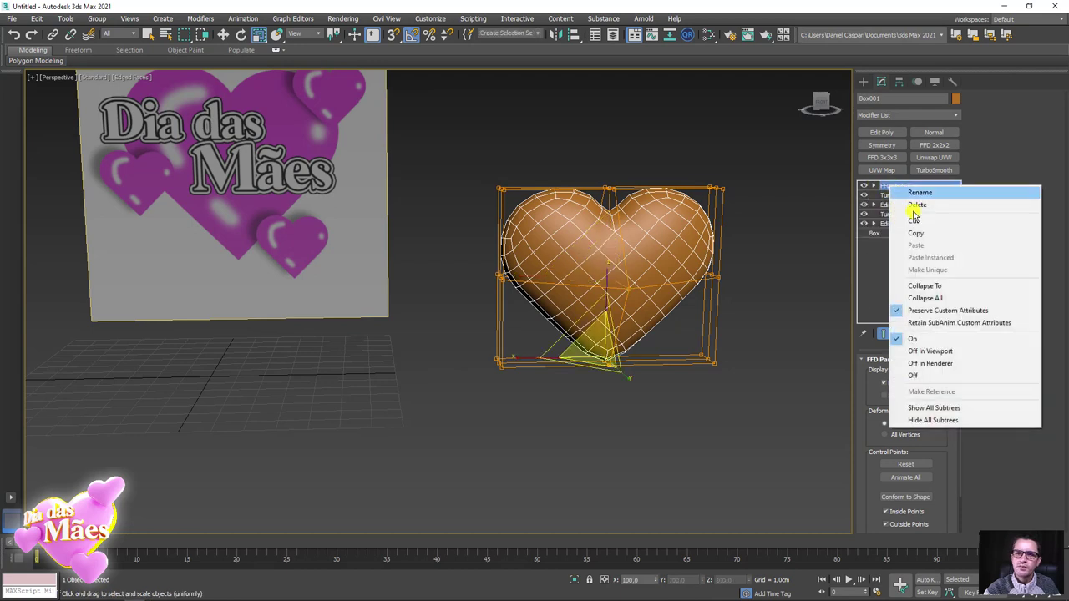
pyautogui.click(936, 287)
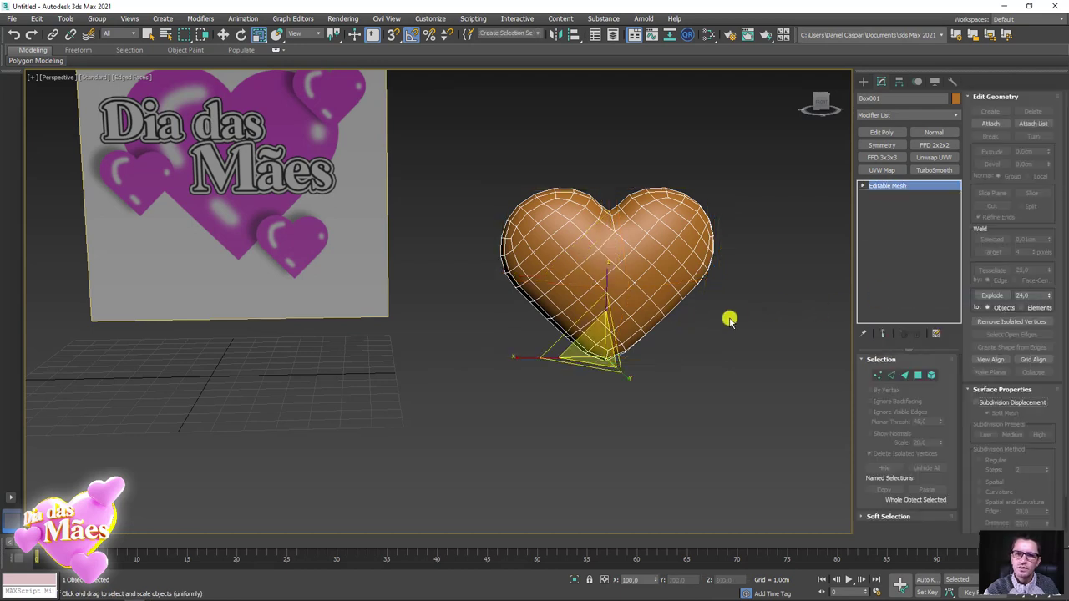
pyautogui.keyDown('alt'); pyautogui.moveTo(727, 317); pyautogui.dragTo(531, 293, button='middle'); pyautogui.keyUp('alt')
pyautogui.rightClick(607, 245)
pyautogui.moveTo(659, 366)
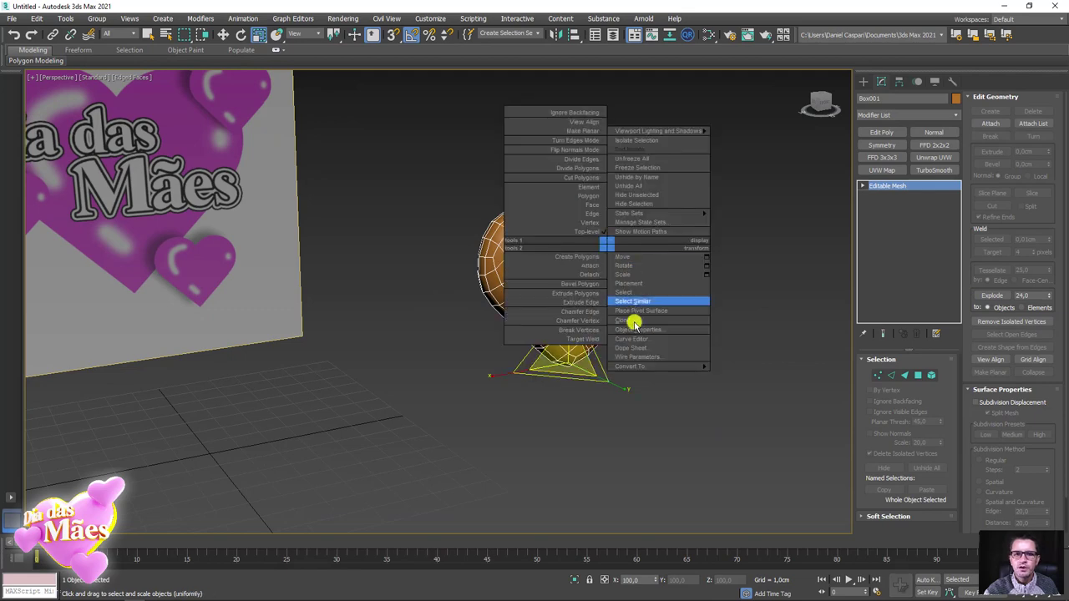
pyautogui.click(746, 378)
# Switch to the Front view framing the heart and banner plane
pyautogui.keyDown('alt'); pyautogui.moveTo(723, 336); pyautogui.dragTo(342, 192, button='middle'); pyautogui.keyUp('alt')
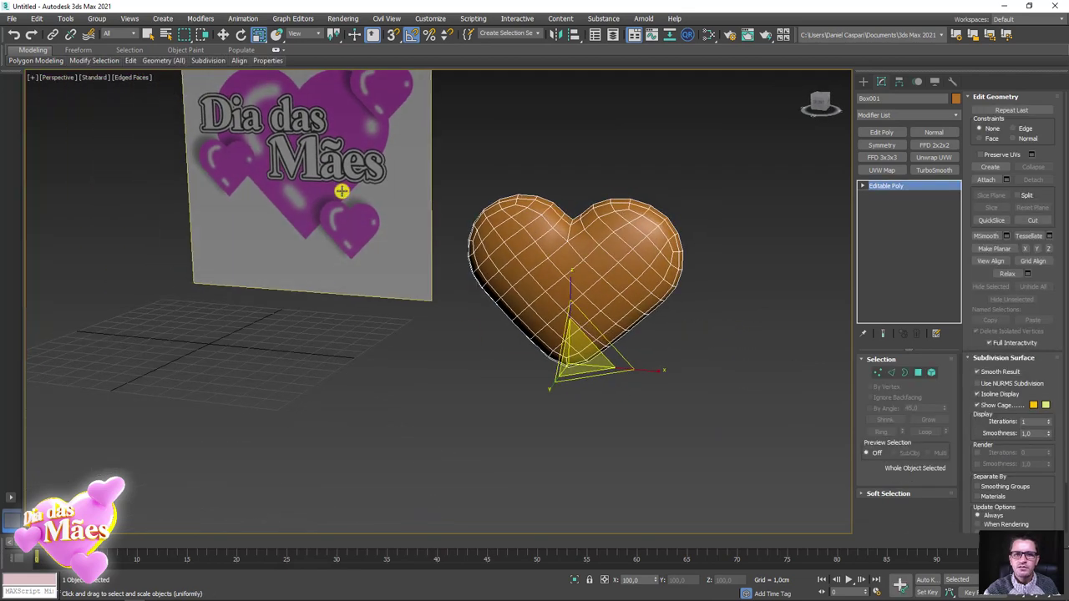
pyautogui.scroll(-5, 548, 275)
pyautogui.scroll(3, 501, 269)
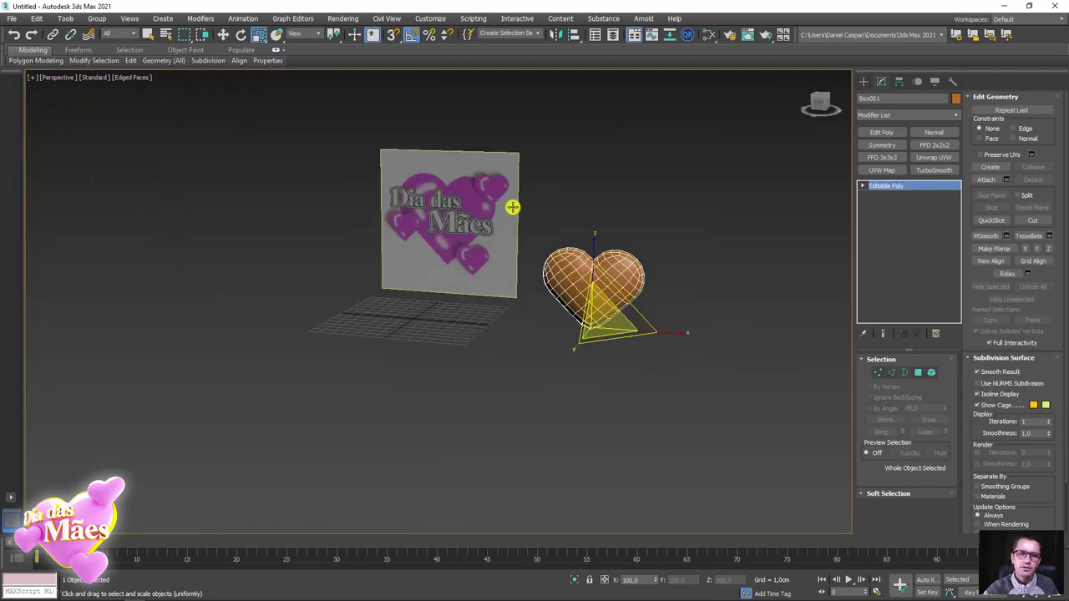
pyautogui.keyDown('alt'); pyautogui.moveTo(699, 156); pyautogui.dragTo(413, 253, button='middle'); pyautogui.keyUp('alt')
pyautogui.scroll(3, 434, 258)
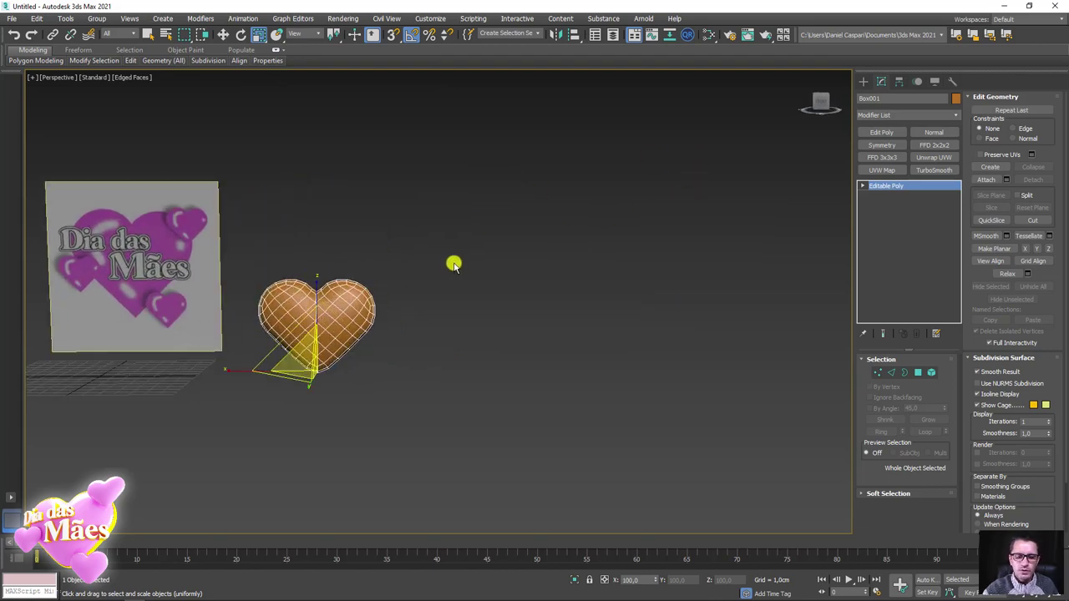
pyautogui.press('z')
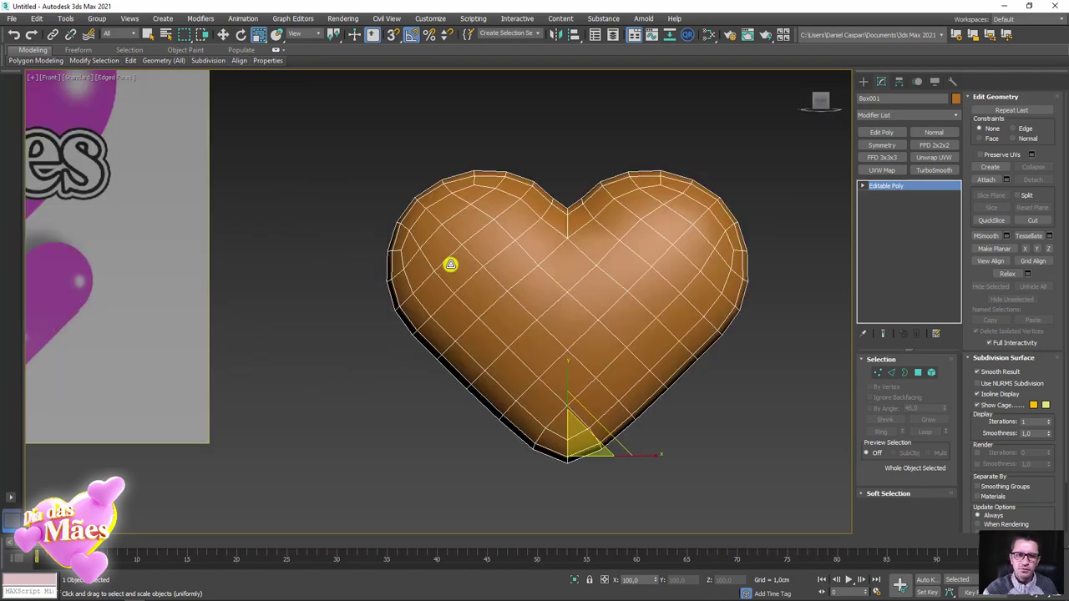
pyautogui.press('f')
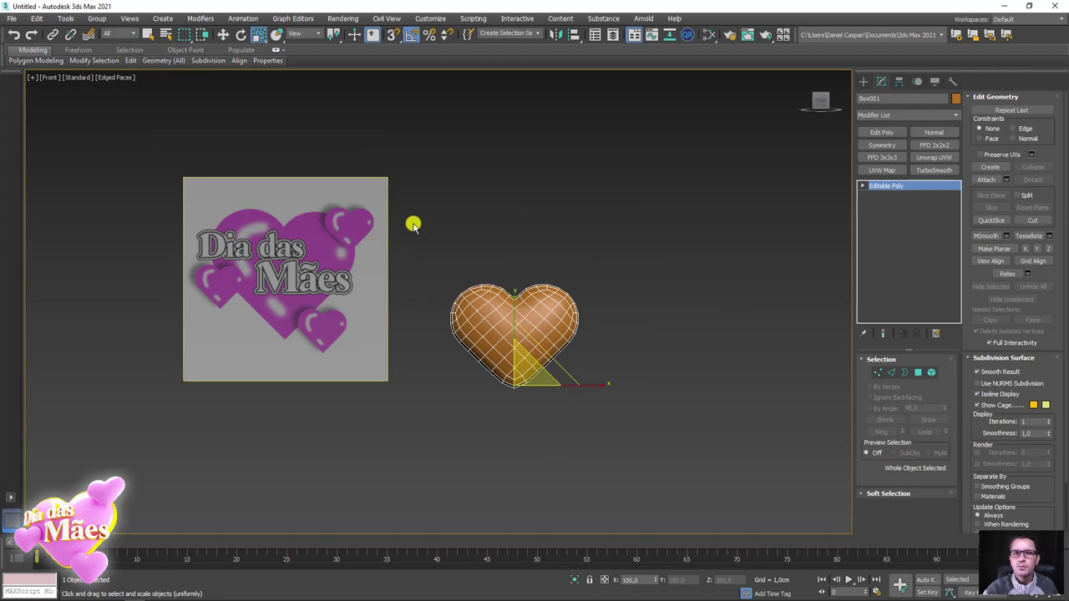
pyautogui.moveTo(514, 267); pyautogui.dragTo(500, 319, button='middle')
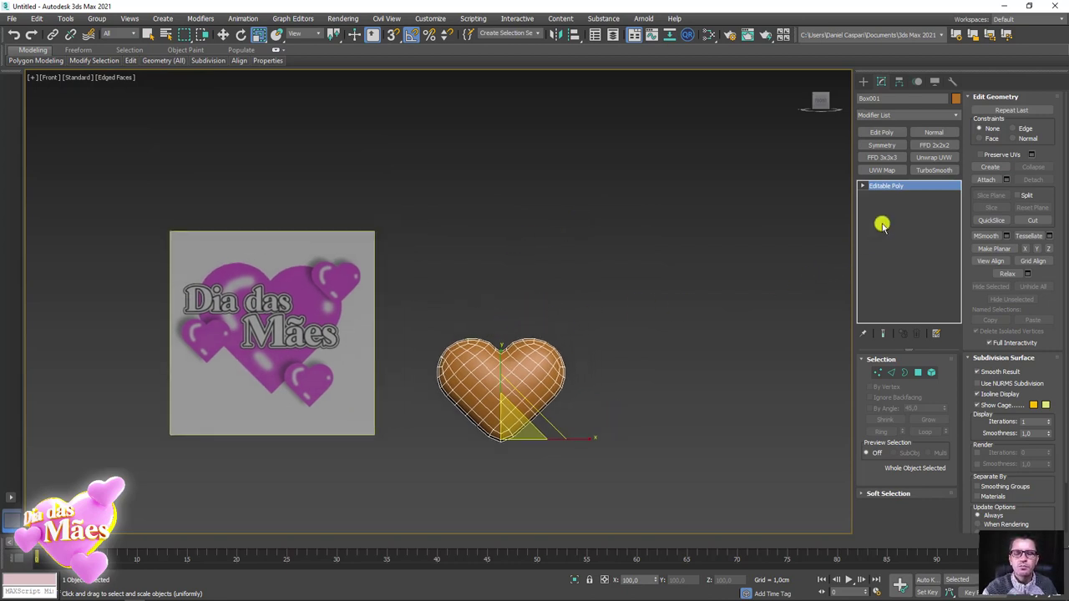
pyautogui.click(863, 81)
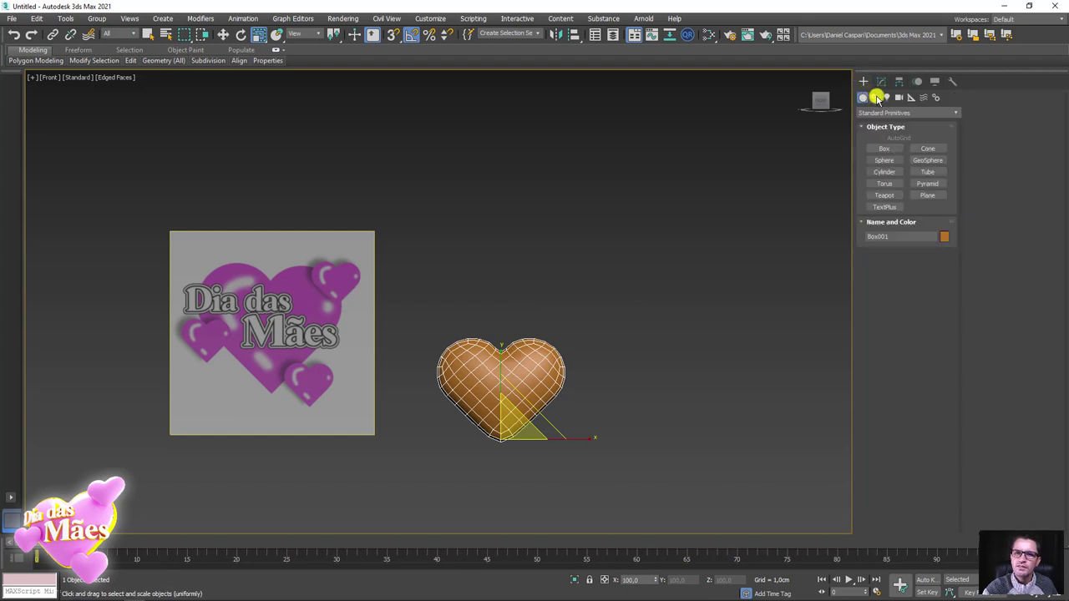
# Create a text shape above the heart reading 'Dia das Mães'
pyautogui.click(875, 97)
pyautogui.click(885, 207)
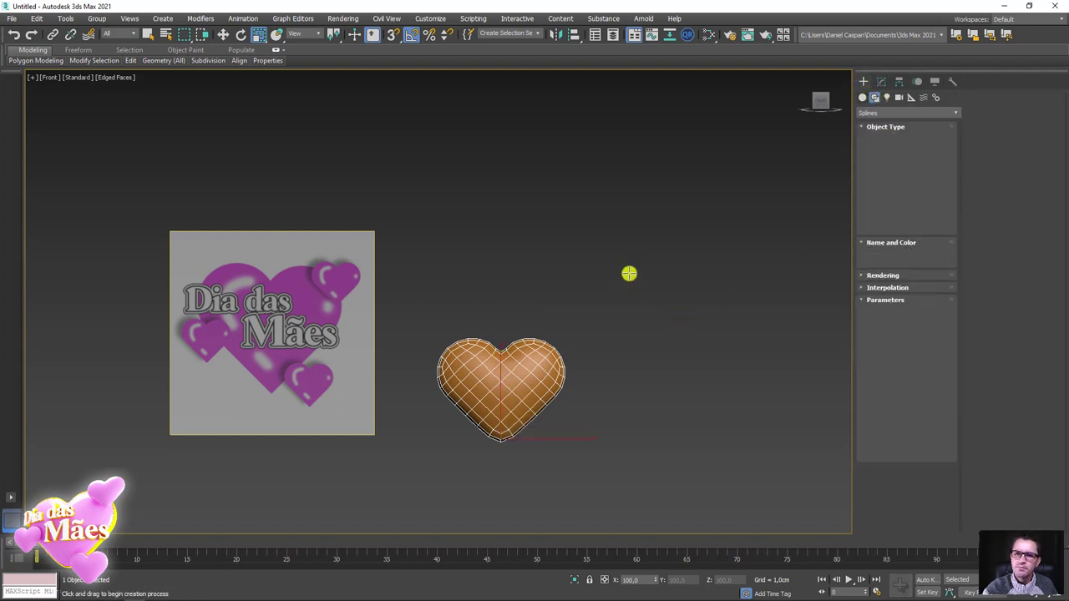
pyautogui.click(548, 181)
pyautogui.scroll(-2, 568, 251)
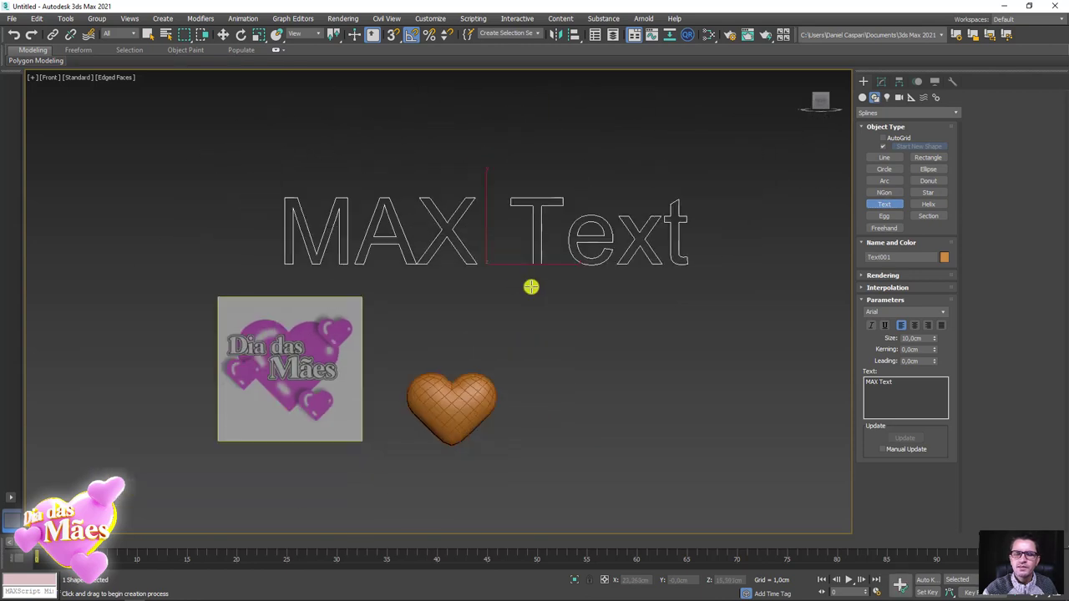
pyautogui.moveTo(866, 384); pyautogui.dragTo(902, 380)
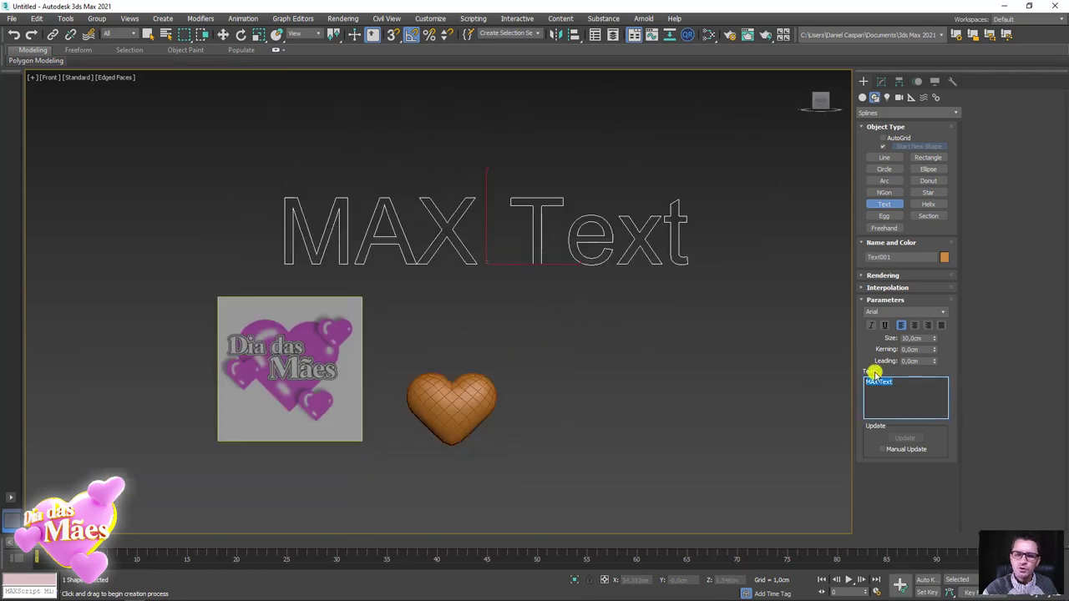
pyautogui.write('Dia')
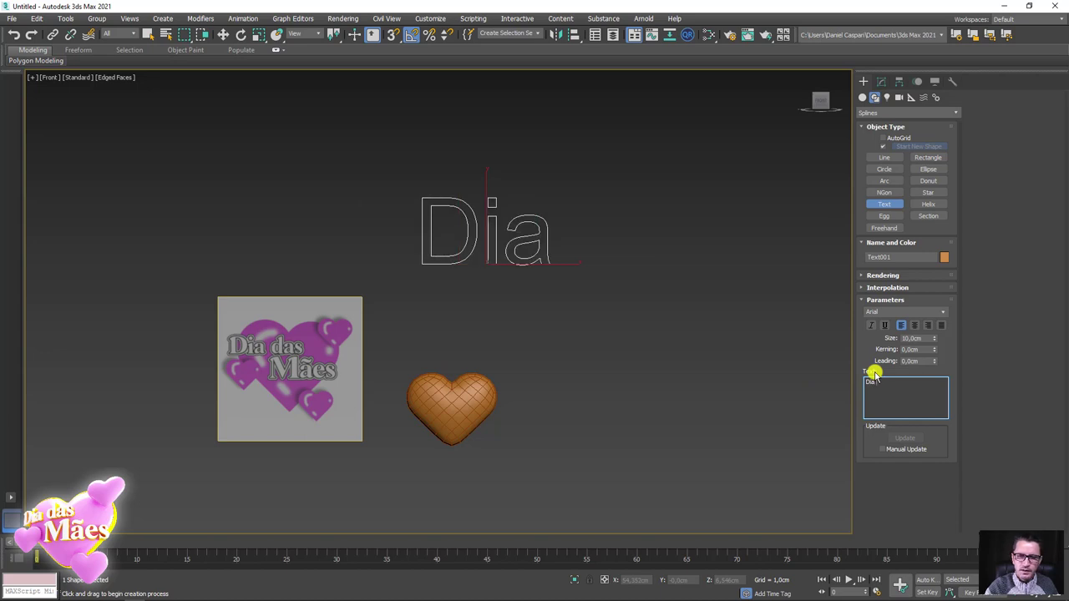
pyautogui.write(' das Mã')
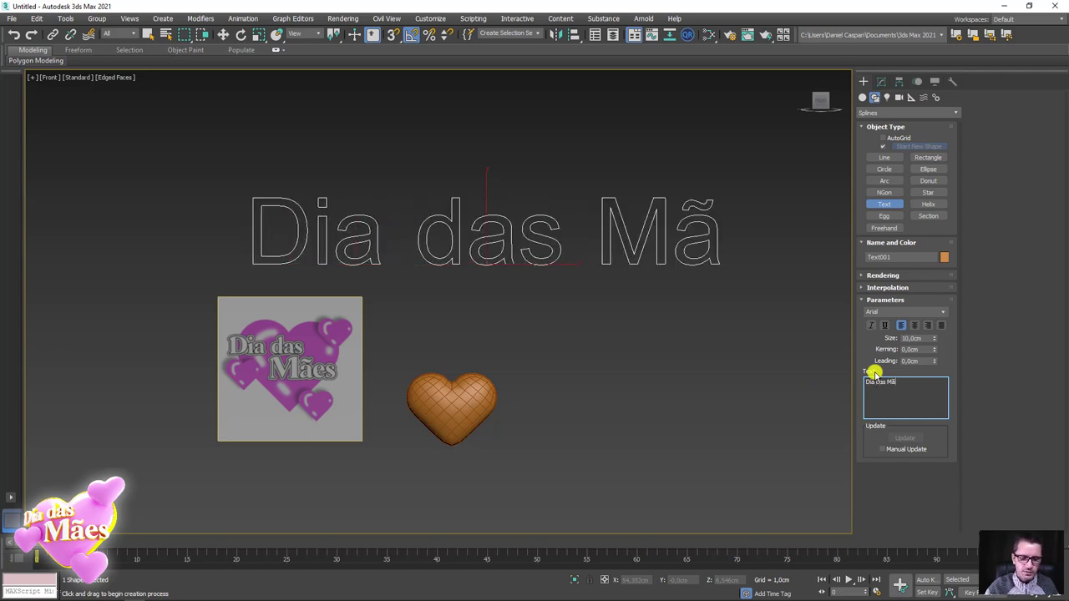
pyautogui.write('es')
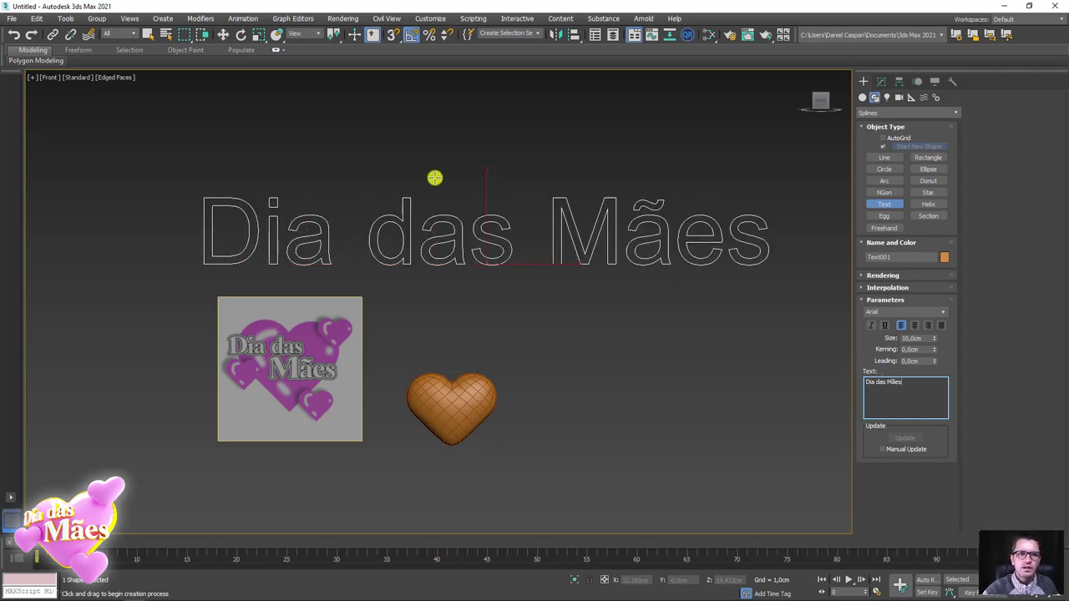
# Set the text's font to AmboqiaBoriangoRegular
pyautogui.moveTo(737, 362); pyautogui.dragTo(633, 239, button='middle')
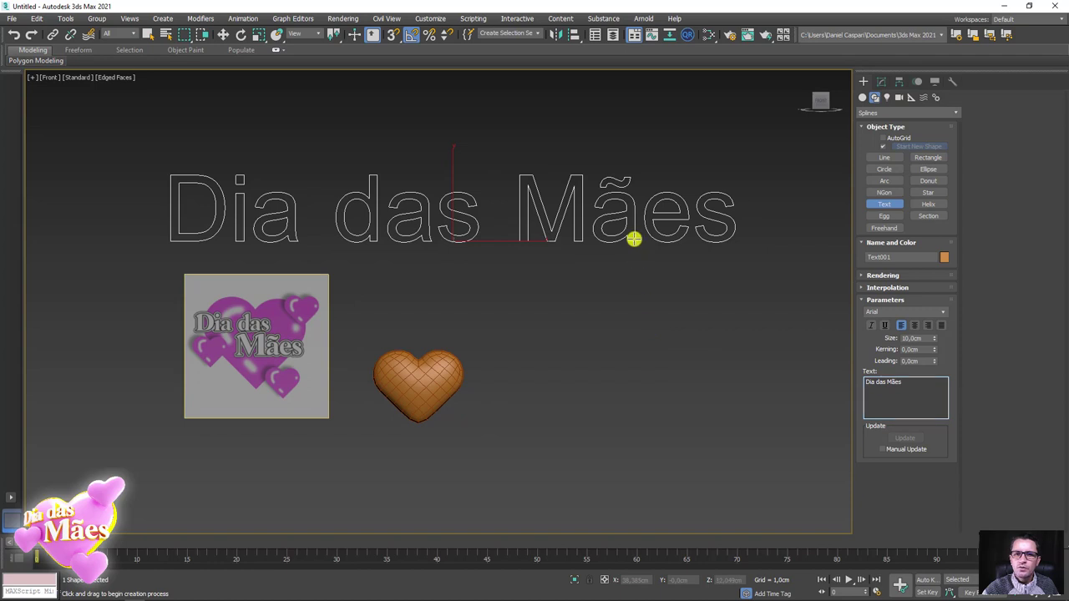
pyautogui.click(942, 313)
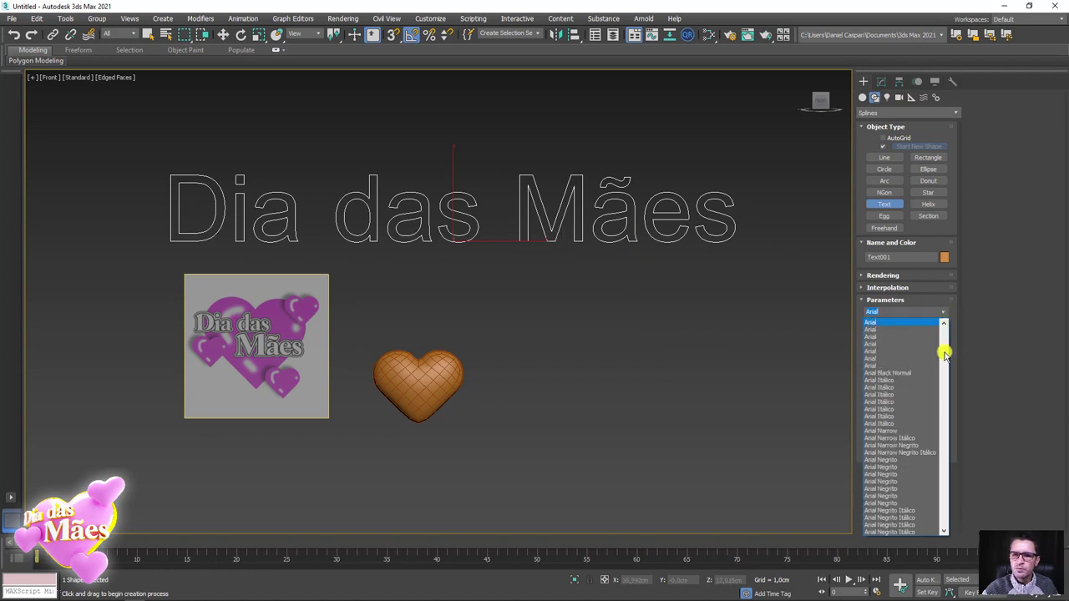
pyautogui.moveTo(944, 354); pyautogui.dragTo(952, 349)
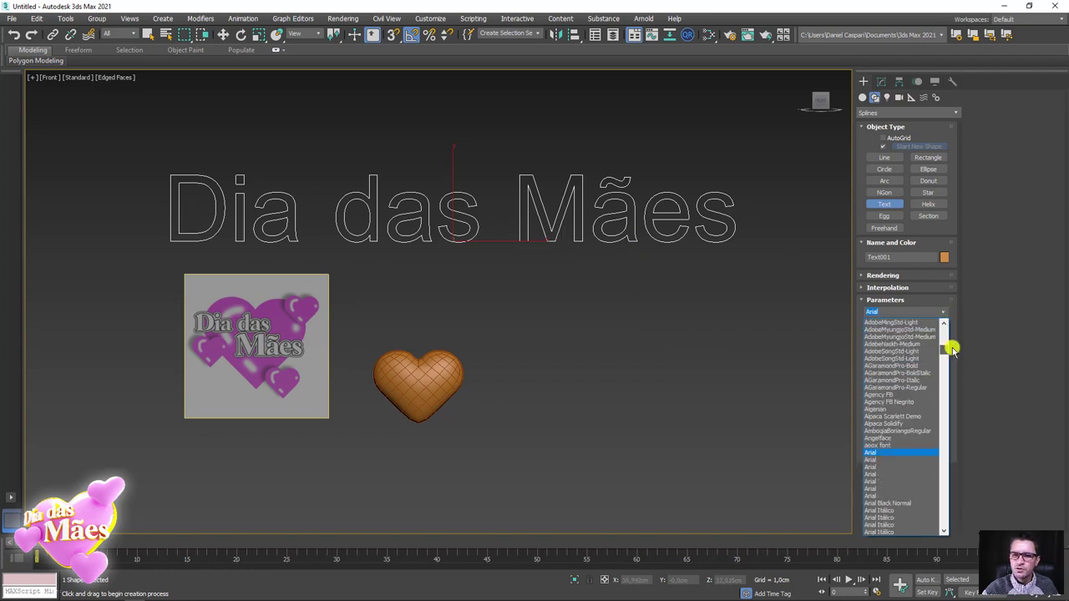
pyautogui.click(883, 431)
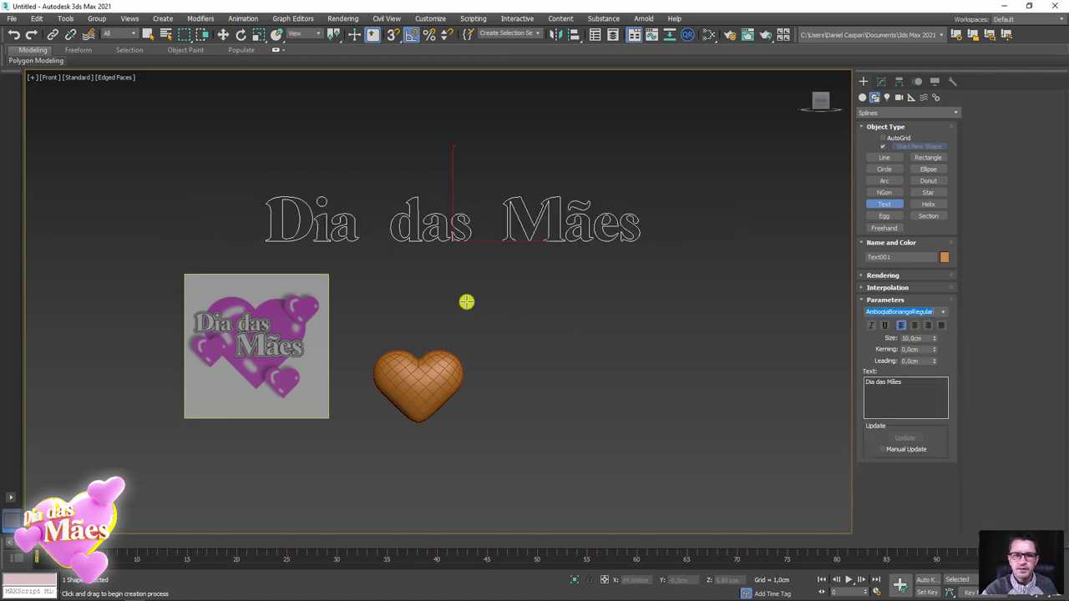
pyautogui.moveTo(465, 301); pyautogui.dragTo(484, 302, button='middle')
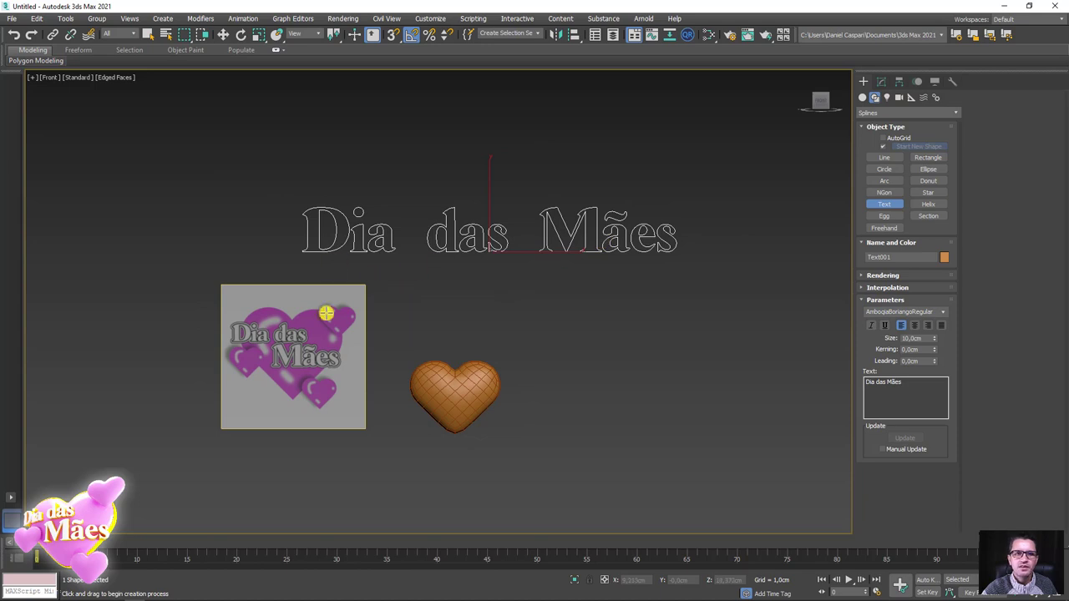
pyautogui.scroll(2, 485, 210)
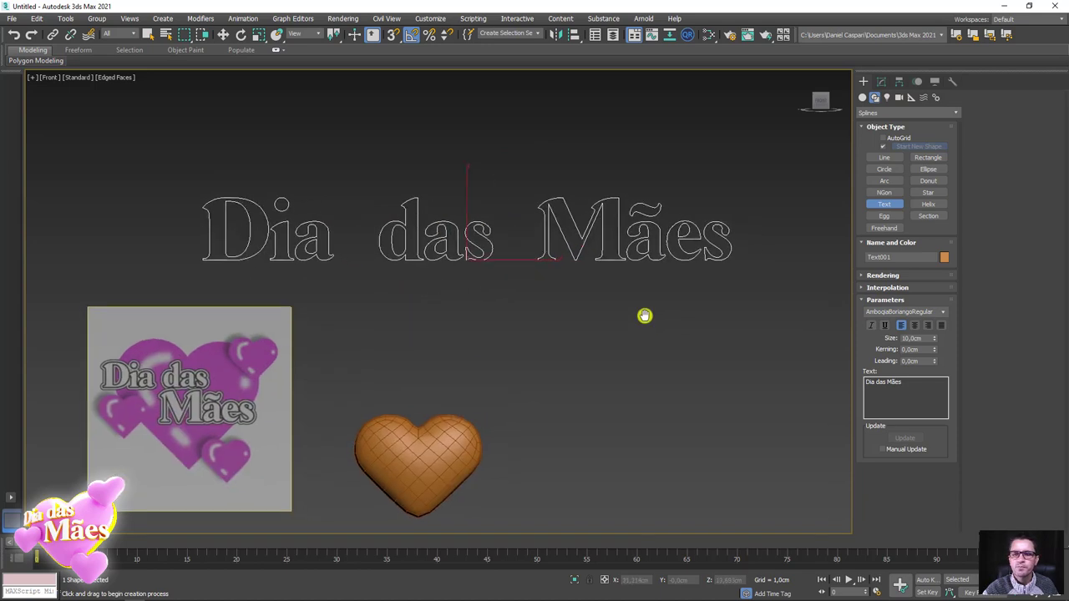
pyautogui.moveTo(644, 315); pyautogui.dragTo(674, 318, button='middle')
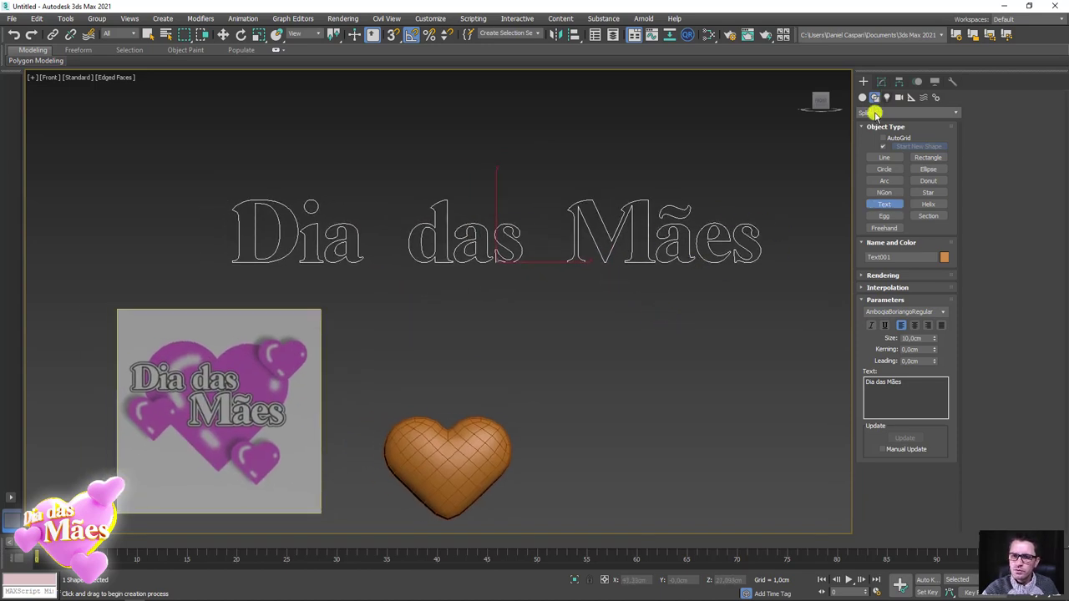
pyautogui.press('r')
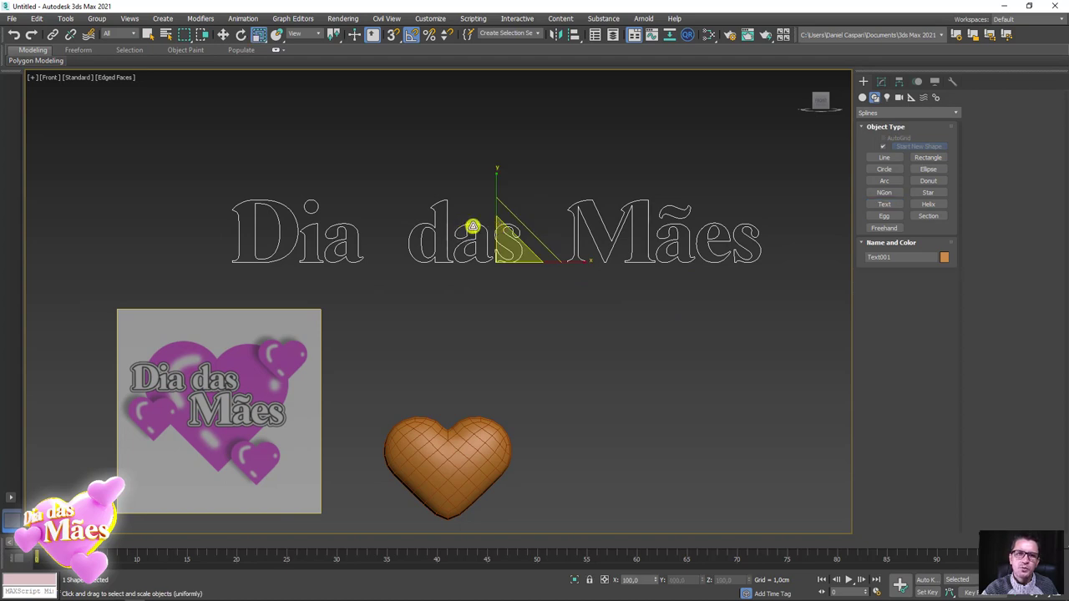
pyautogui.rightClick(472, 226)
pyautogui.moveTo(518, 345)
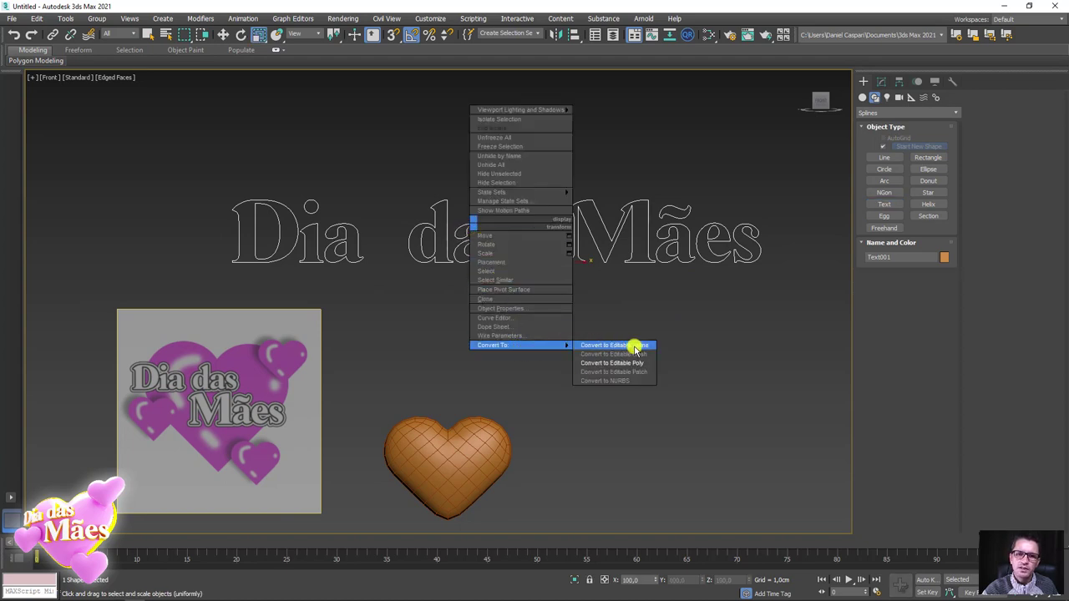
# Convert the text to an Editable Spline, enlarge the image plane, and move the text onto it
pyautogui.click(614, 345)
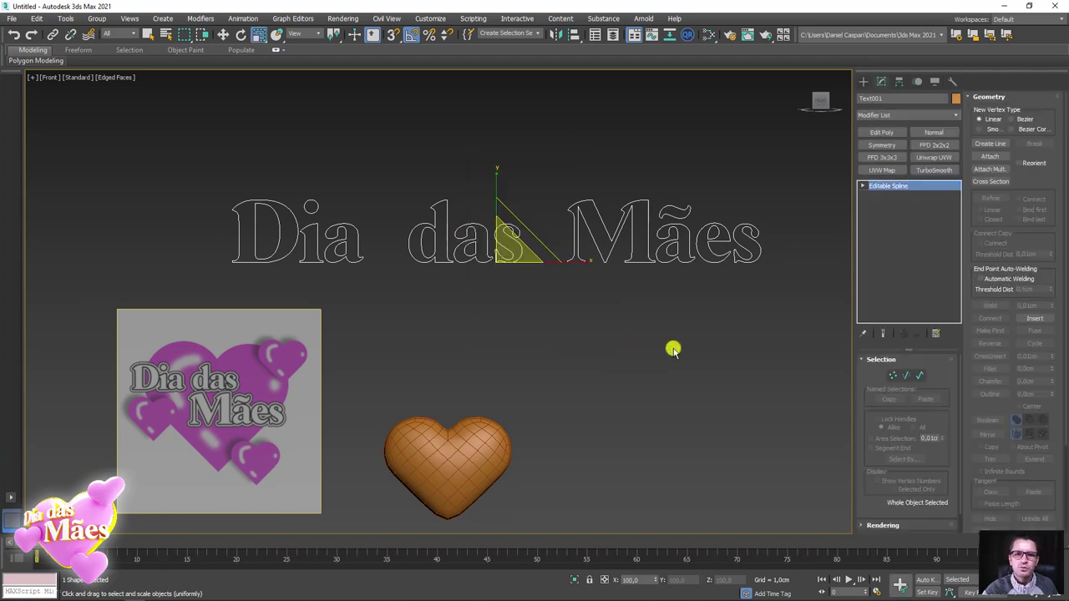
pyautogui.moveTo(404, 409); pyautogui.dragTo(453, 373, button='middle')
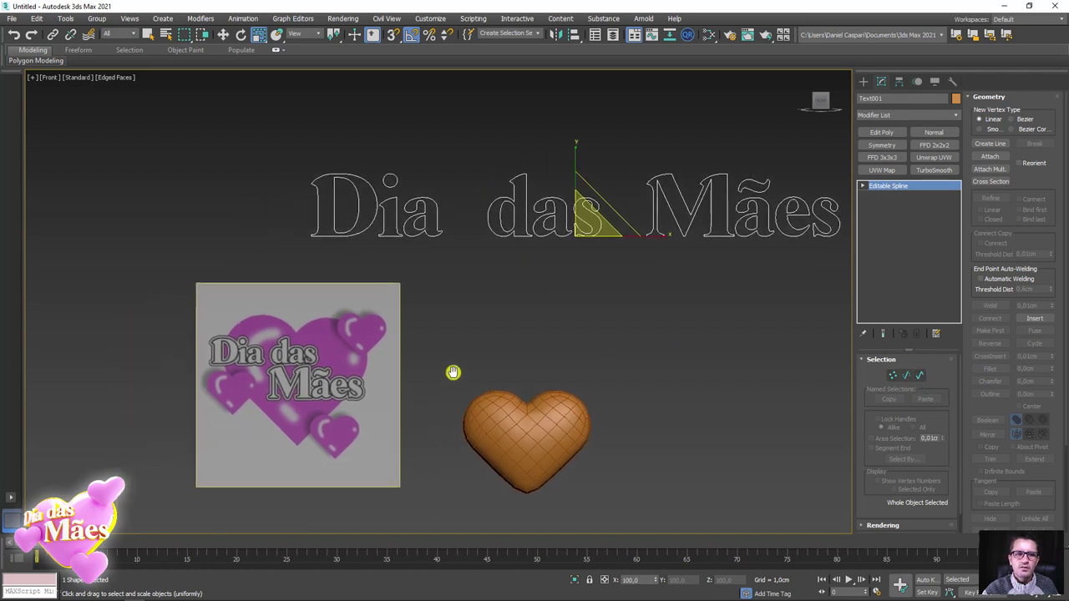
pyautogui.click(280, 398)
pyautogui.scroll(-4, 280, 399)
pyautogui.moveTo(305, 383)
pyautogui.mouseDown()
pyautogui.moveTo(322, 203)
pyautogui.moveTo(596, 288)
pyautogui.mouseUp()
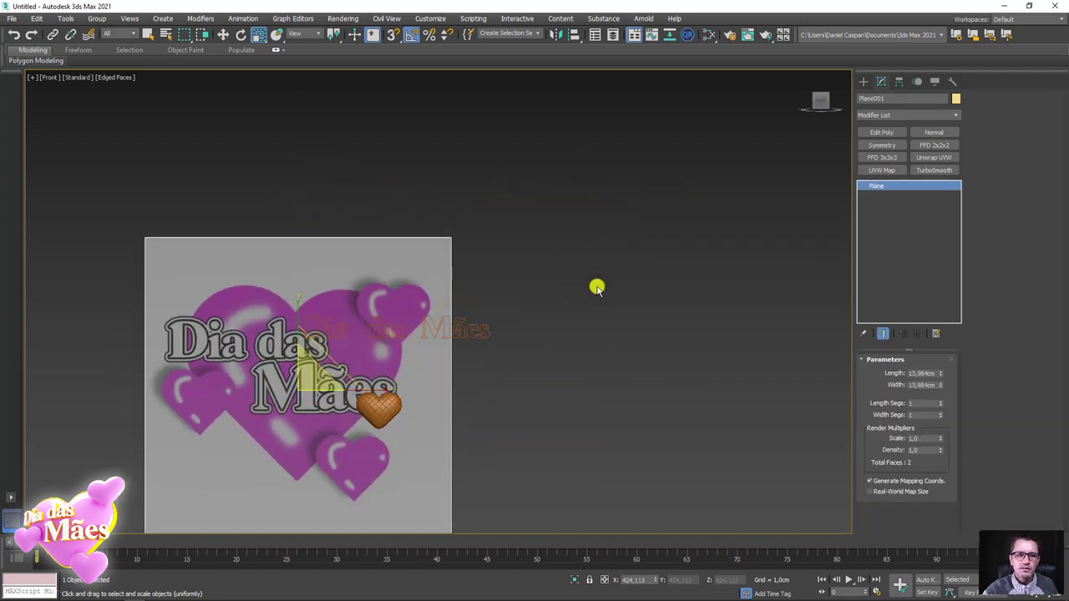
pyautogui.click(452, 322)
pyautogui.press('w')
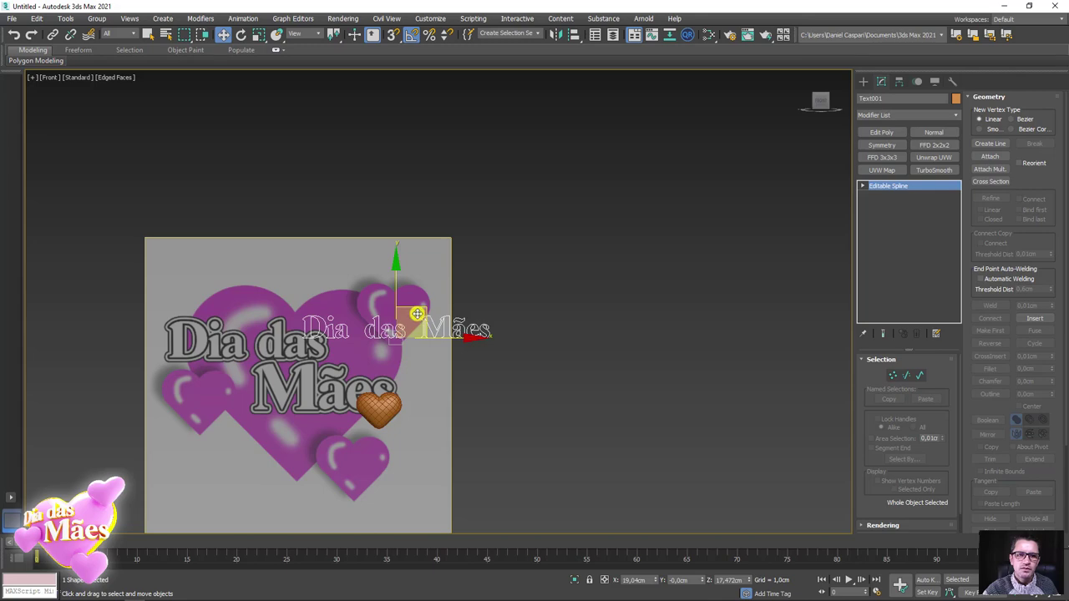
pyautogui.moveTo(417, 314); pyautogui.dragTo(300, 330)
# Select all 18 text splines and scale them wider around each spline's pivot point
pyautogui.click(920, 375)
pyautogui.moveTo(482, 380); pyautogui.dragTo(80, 273)
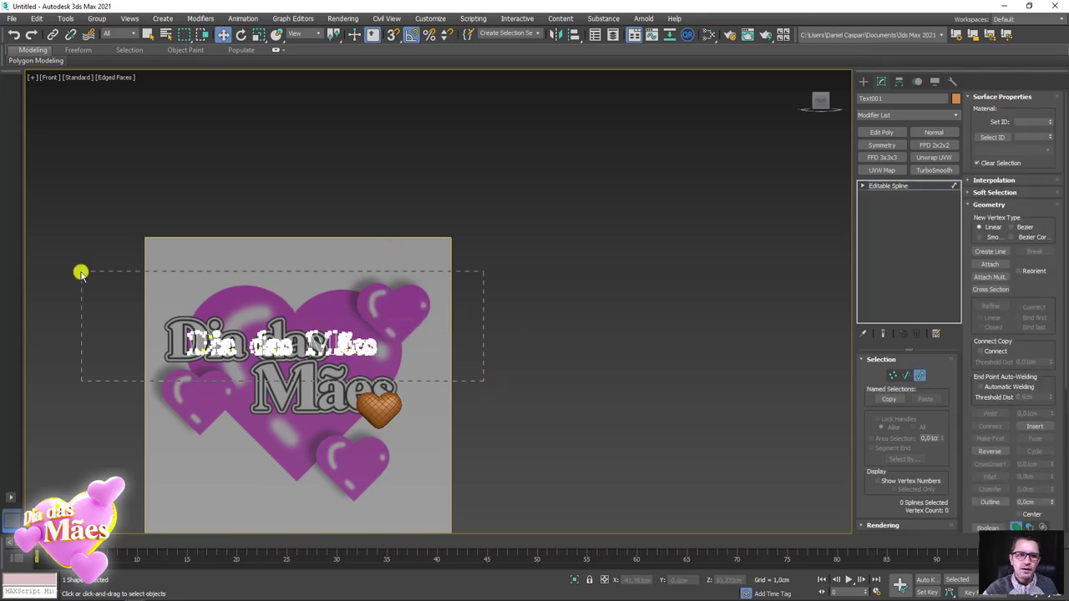
pyautogui.scroll(5, 409, 306)
pyautogui.press('r')
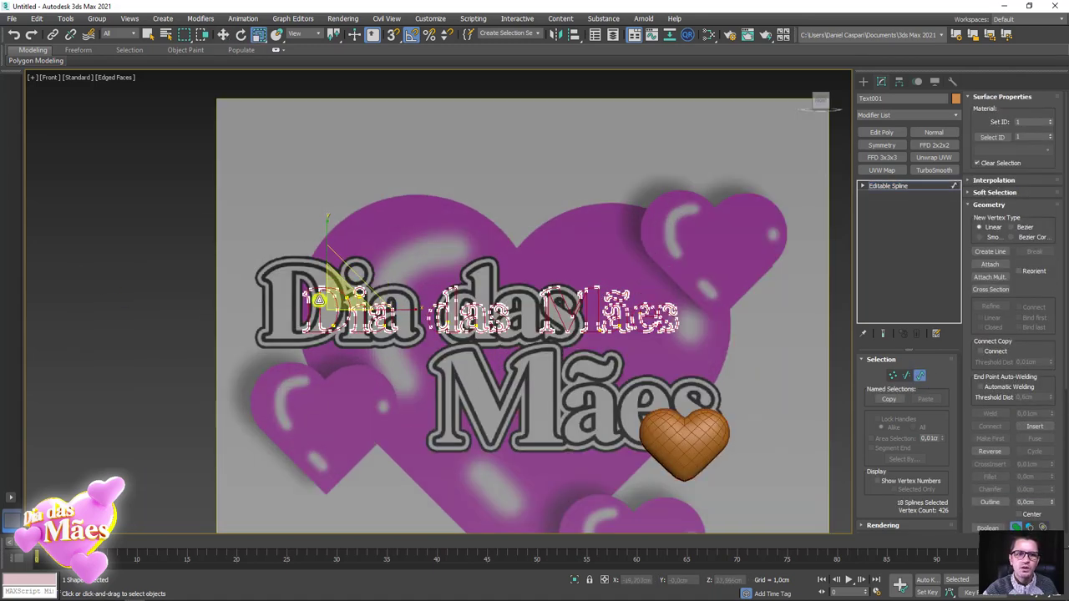
pyautogui.moveTo(346, 298)
pyautogui.mouseDown()
pyautogui.moveTo(357, 272)
pyautogui.moveTo(392, 309)
pyautogui.mouseUp()
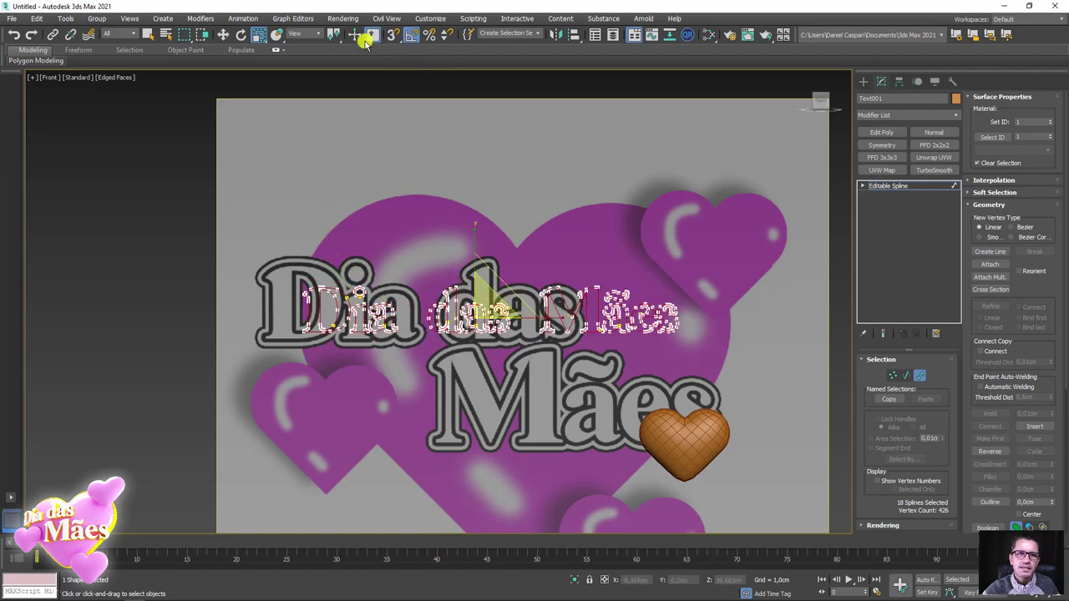
pyautogui.click(327, 34)
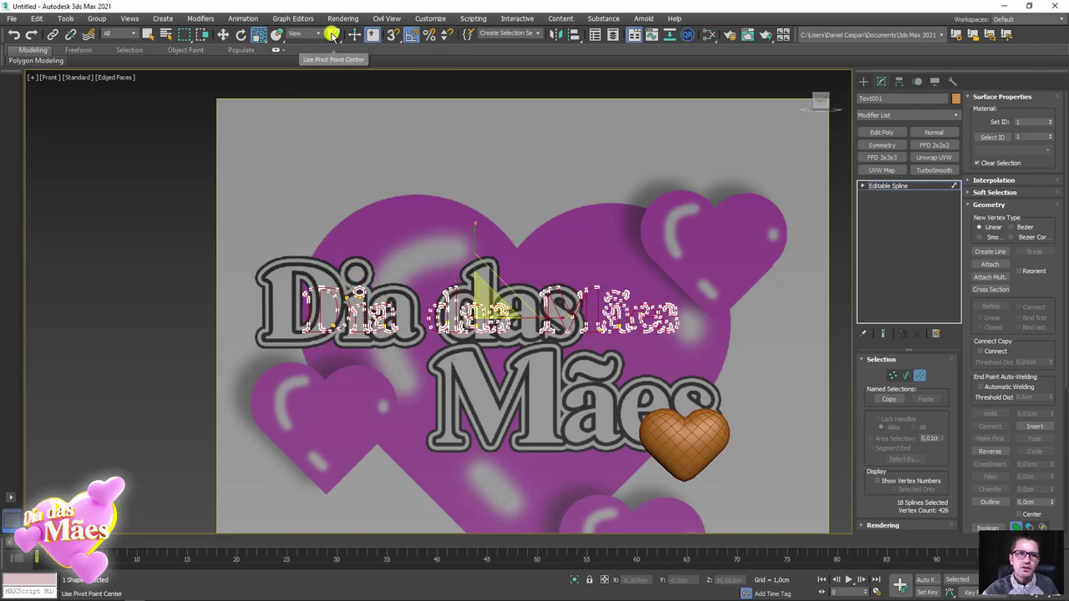
pyautogui.moveTo(333, 34); pyautogui.dragTo(334, 73)
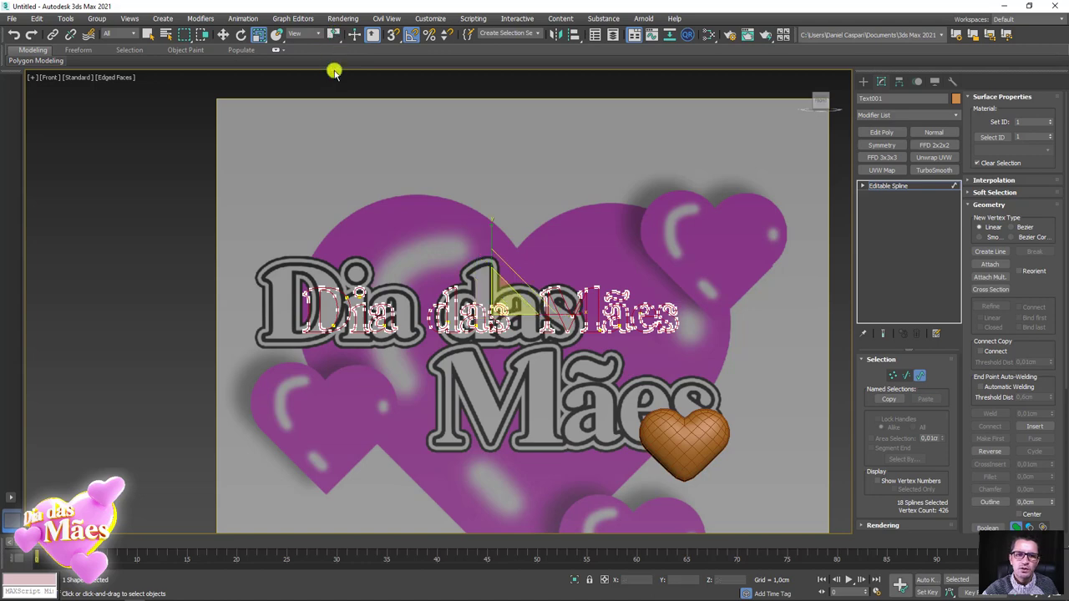
pyautogui.moveTo(511, 309); pyautogui.dragTo(492, 267)
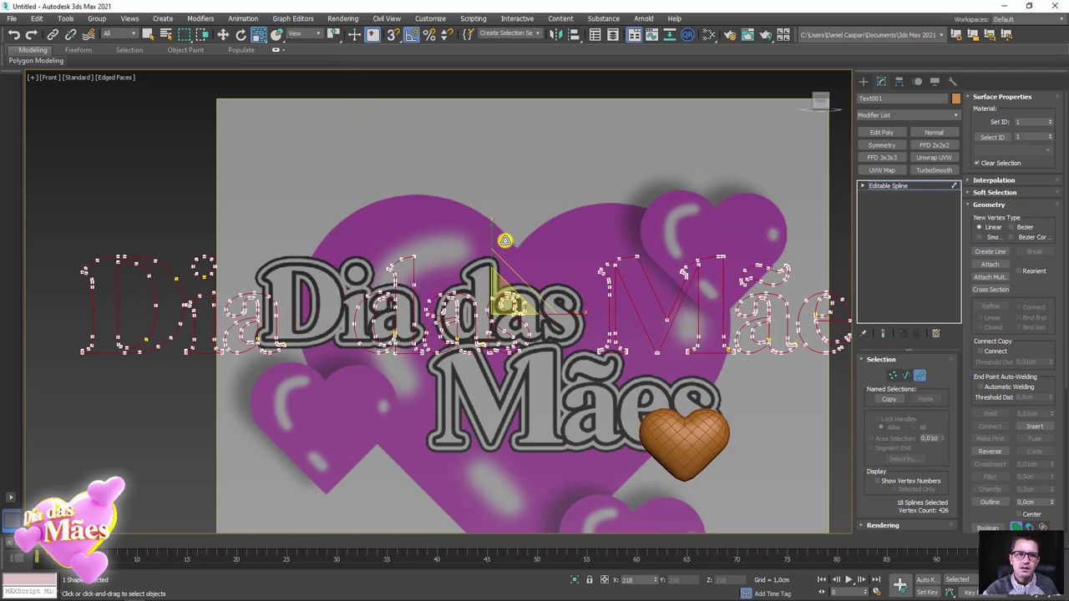
pyautogui.scroll(-3, 523, 287)
# Shift the whole spline text to the right over the reference picture
pyautogui.press('w')
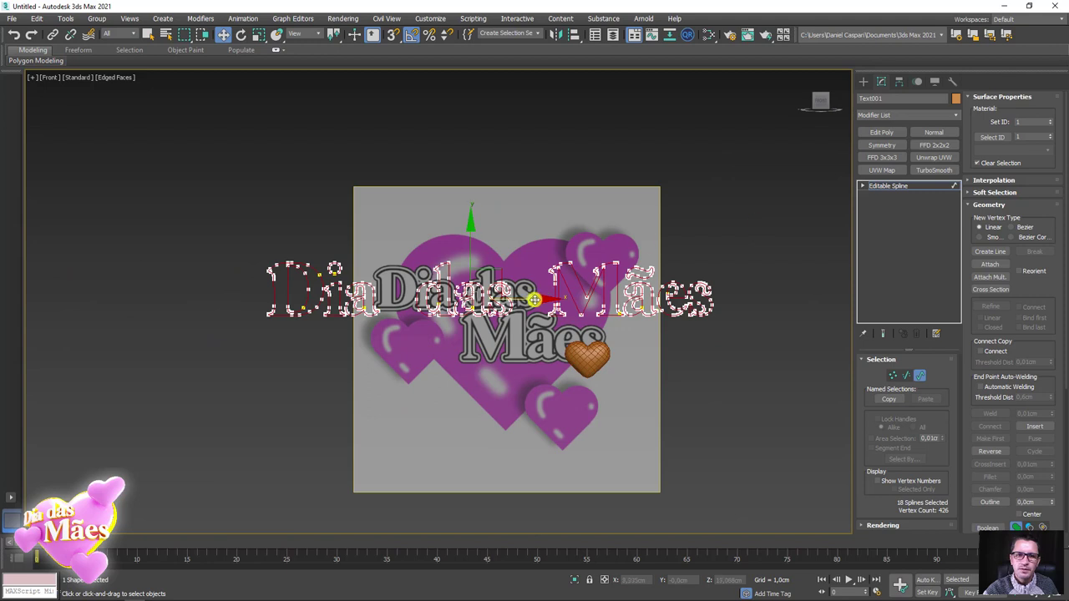
pyautogui.moveTo(534, 299)
pyautogui.mouseDown()
pyautogui.moveTo(618, 274)
pyautogui.moveTo(565, 266)
pyautogui.moveTo(543, 291)
pyautogui.moveTo(551, 284)
pyautogui.moveTo(532, 266)
pyautogui.moveTo(543, 282)
pyautogui.moveTo(637, 261)
pyautogui.mouseUp()
pyautogui.press('r')
pyautogui.press('w')
pyautogui.press('r')
pyautogui.press('w')
pyautogui.press('r')
pyautogui.scroll(3, 512, 284)
pyautogui.press('w')
pyautogui.scroll(2, 541, 283)
pyautogui.scroll(2, 542, 276)
pyautogui.scroll(1, 543, 273)
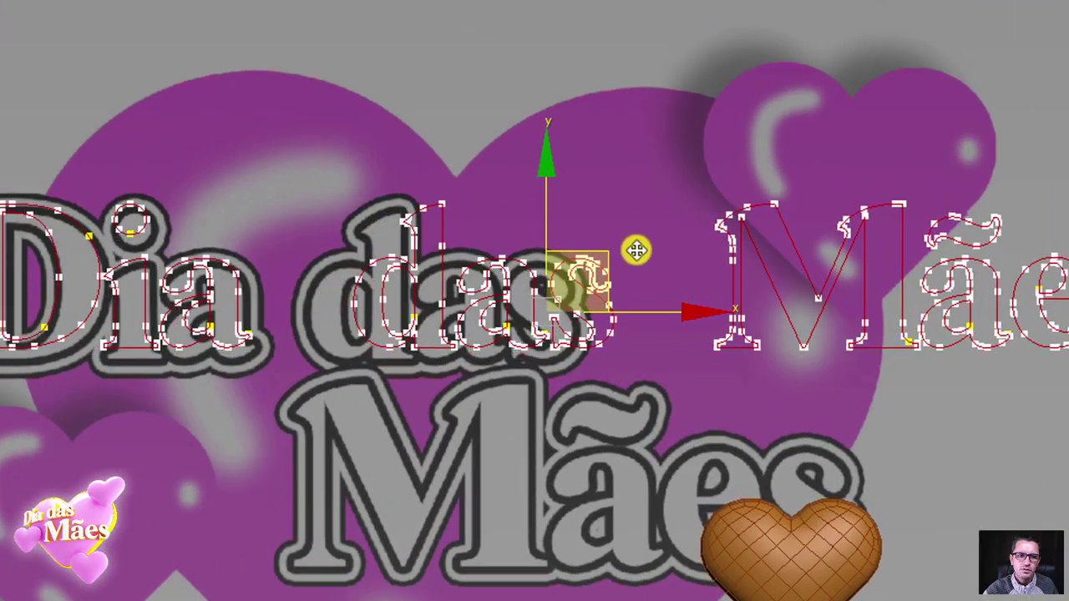
# Isolate the Mães splines, drag them down onto the lower lettering and enlarge them
pyautogui.keyDown('alt'); pyautogui.moveTo(4, 155); pyautogui.dragTo(287, 466); pyautogui.keyUp('alt')
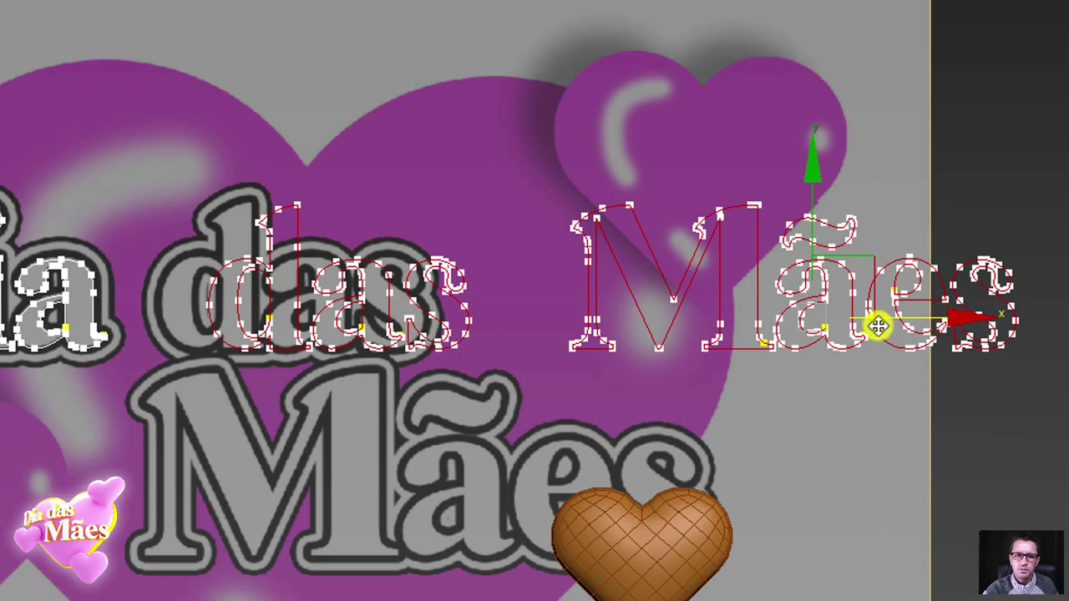
pyautogui.moveTo(948, 317); pyautogui.dragTo(908, 317)
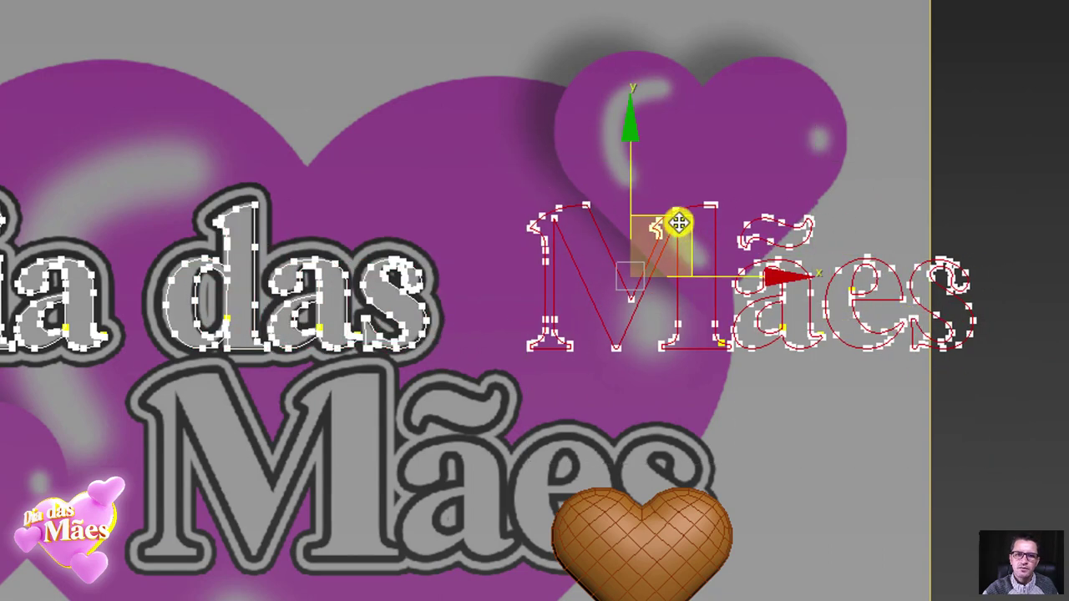
pyautogui.moveTo(677, 222); pyautogui.dragTo(401, 451)
pyautogui.press('e')
pyautogui.press('r')
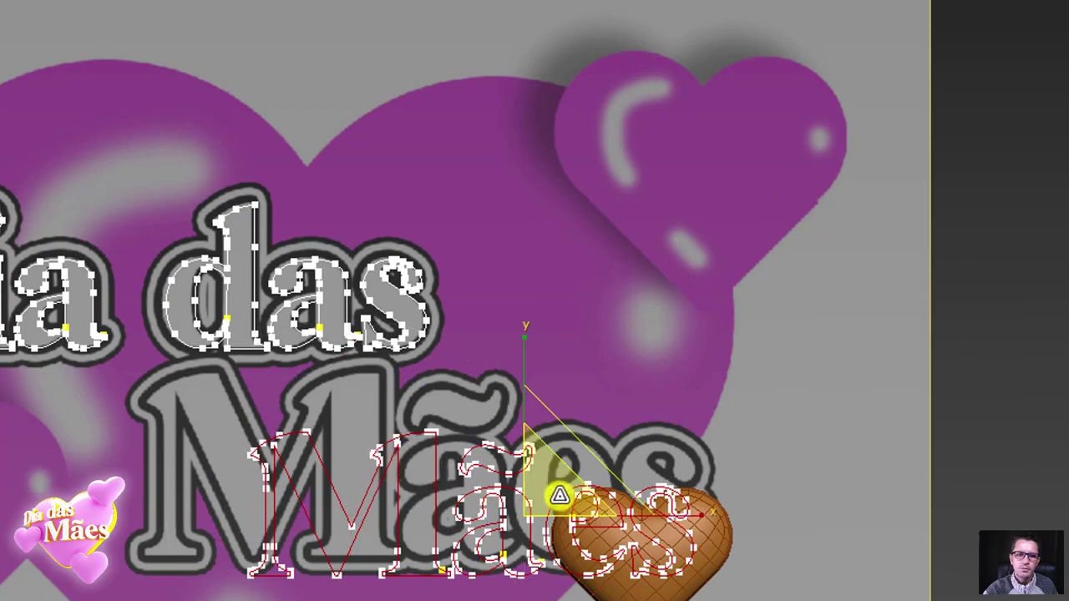
pyautogui.moveTo(560, 493); pyautogui.dragTo(610, 455)
# Fine-tune the position and size of Mães until it lines up with the lettering
pyautogui.press('w')
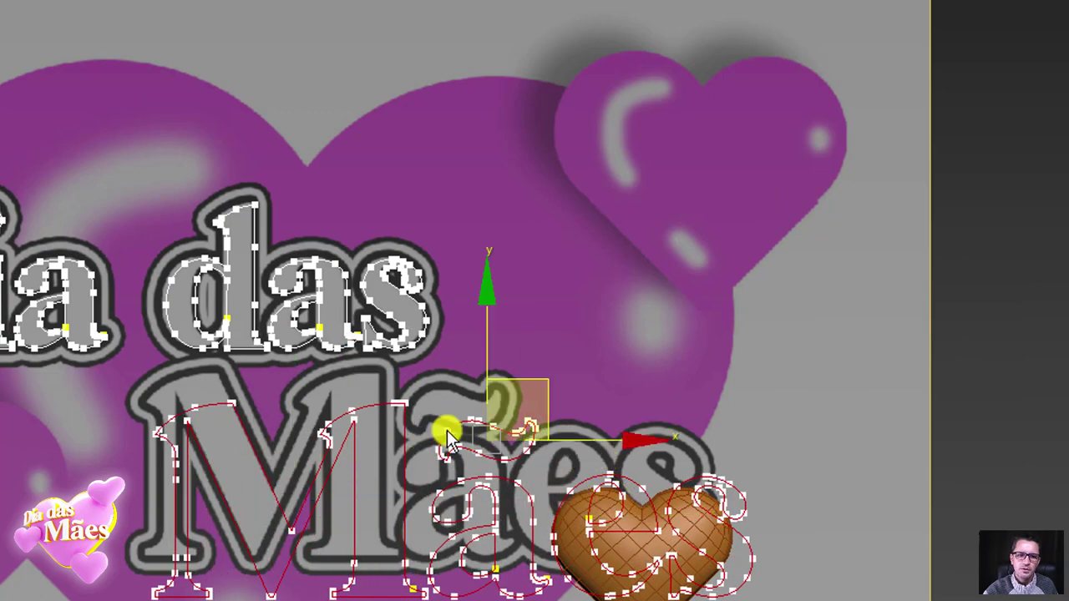
pyautogui.moveTo(534, 382)
pyautogui.mouseDown()
pyautogui.moveTo(533, 349)
pyautogui.moveTo(513, 350)
pyautogui.mouseUp()
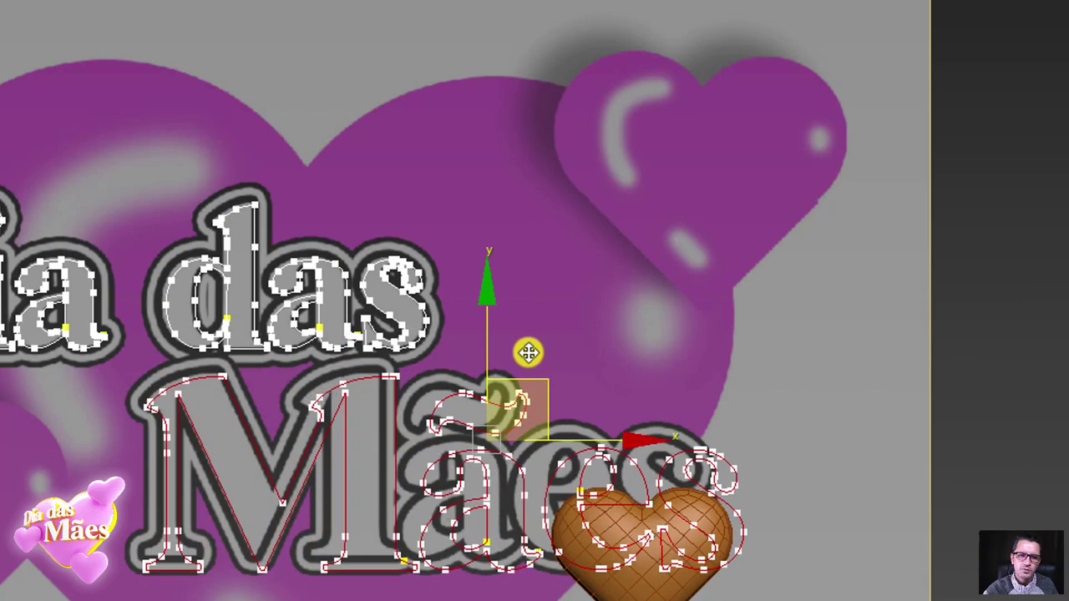
pyautogui.press('e')
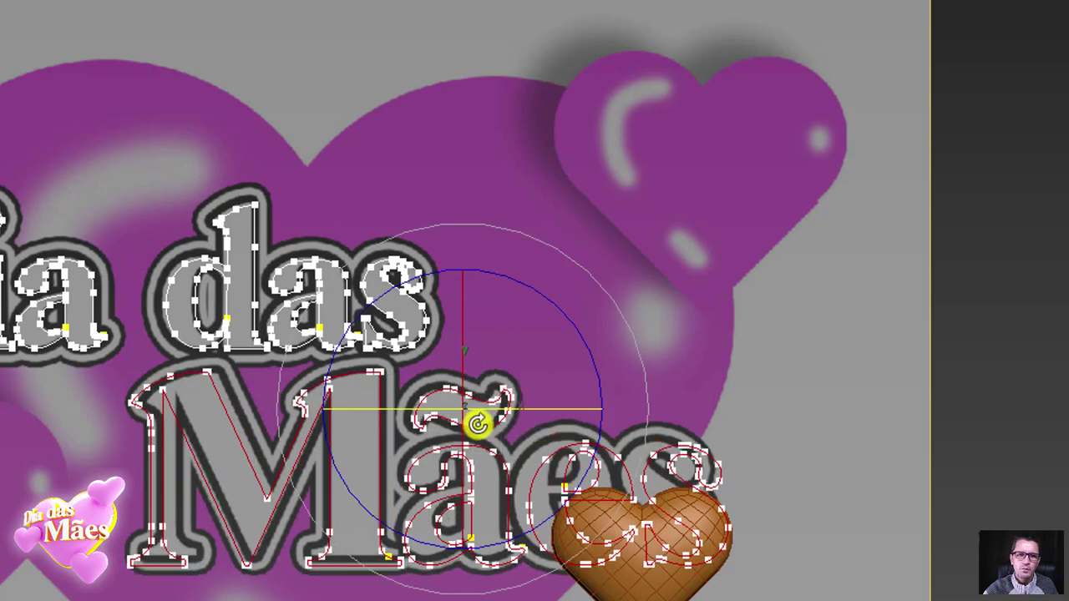
pyautogui.press('r')
pyautogui.moveTo(490, 425); pyautogui.dragTo(525, 458)
pyautogui.press('w')
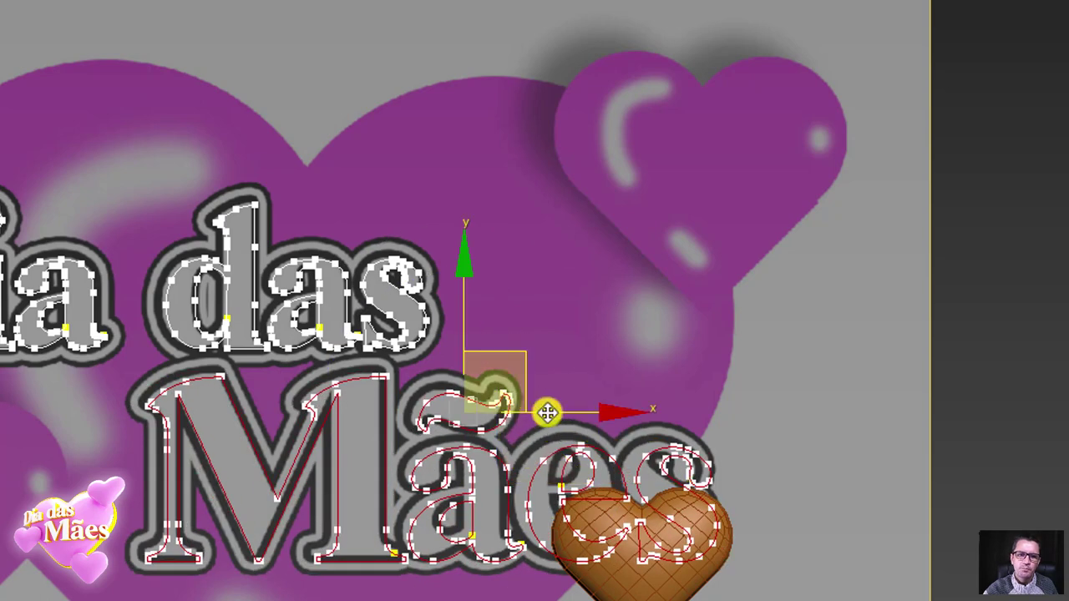
pyautogui.moveTo(518, 355); pyautogui.dragTo(513, 356)
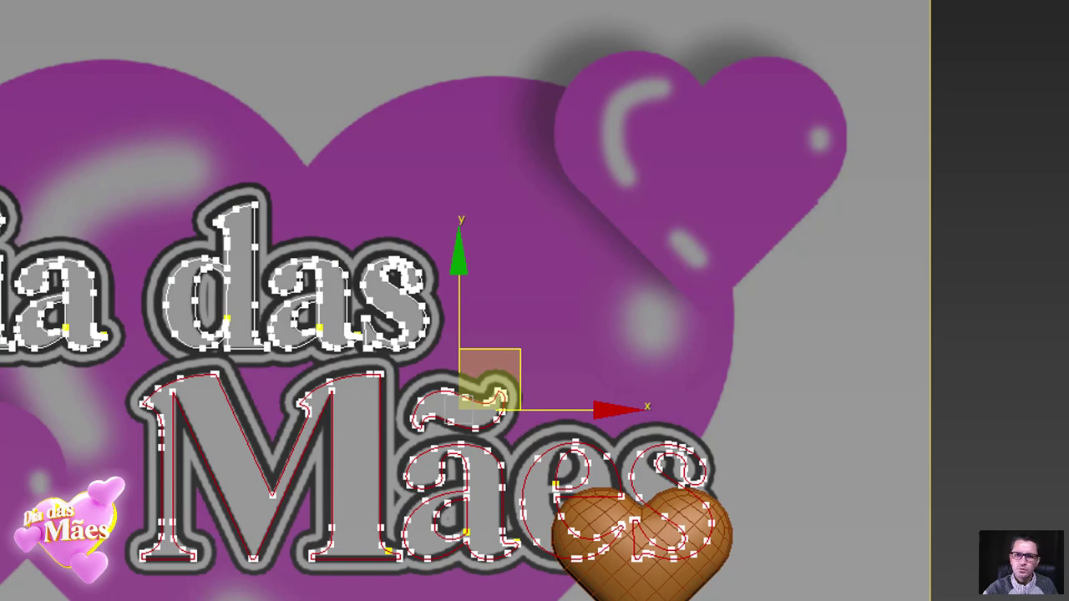
pyautogui.moveTo(353, 270)
pyautogui.keyDown('alt'); pyautogui.mouseDown(button='middle')
pyautogui.moveTo(446, 334)
pyautogui.moveTo(523, 334)
pyautogui.moveTo(155, 208)
pyautogui.mouseUp(button='middle'); pyautogui.keyUp('alt')
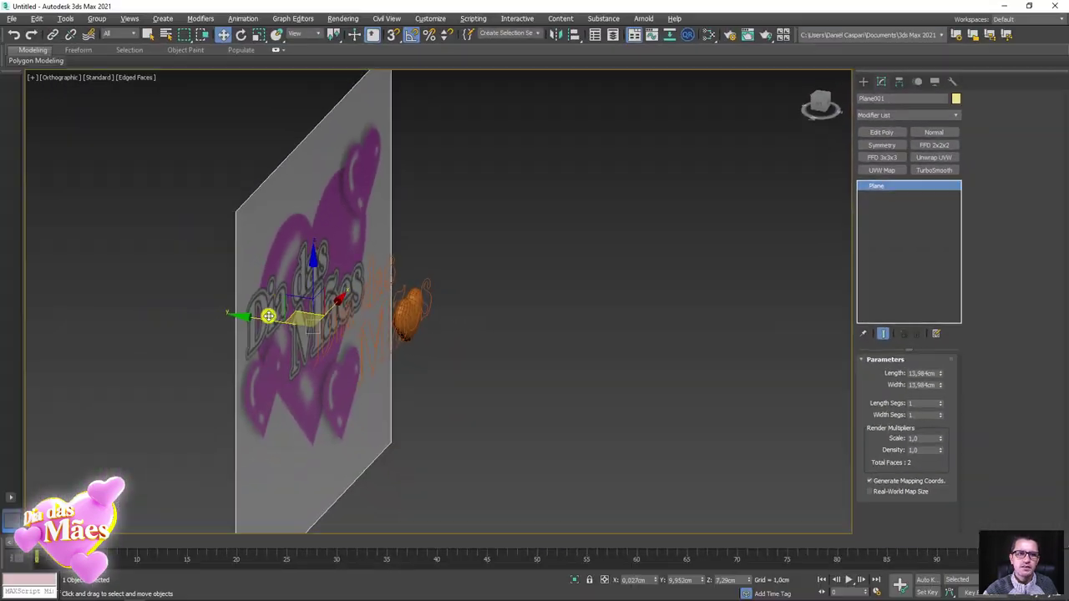
# Move the orange heart left and up, off the text, and reselect Text001
pyautogui.moveTo(267, 313)
pyautogui.keyDown('alt'); pyautogui.mouseDown(button='middle')
pyautogui.moveTo(74, 284)
pyautogui.moveTo(275, 283)
pyautogui.mouseUp(button='middle'); pyautogui.keyUp('alt')
pyautogui.scroll(2, 267, 269)
pyautogui.click(357, 380)
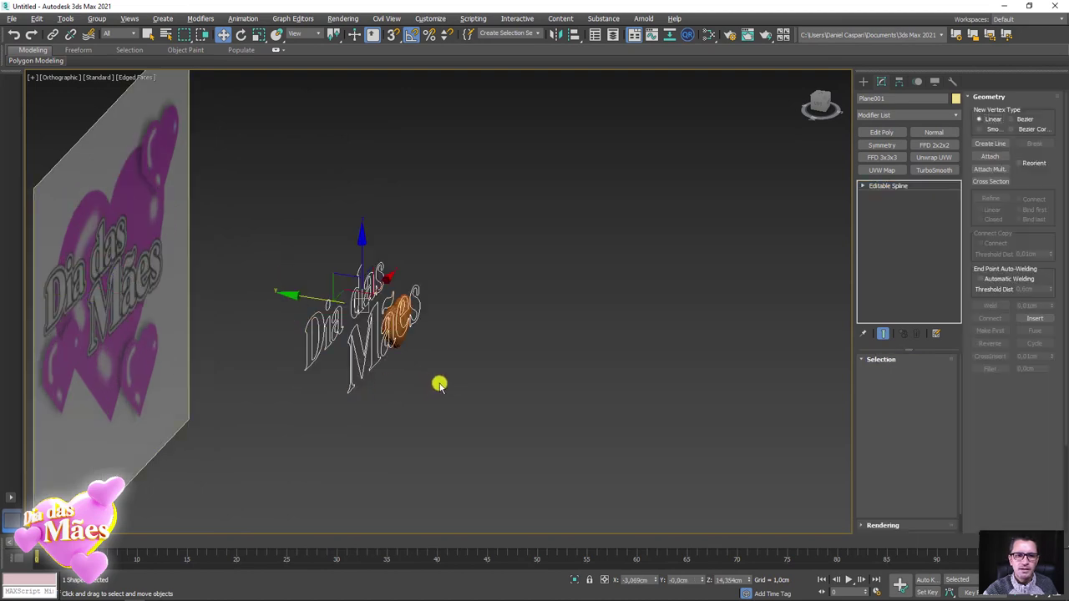
pyautogui.scroll(2, 403, 341)
pyautogui.click(401, 336)
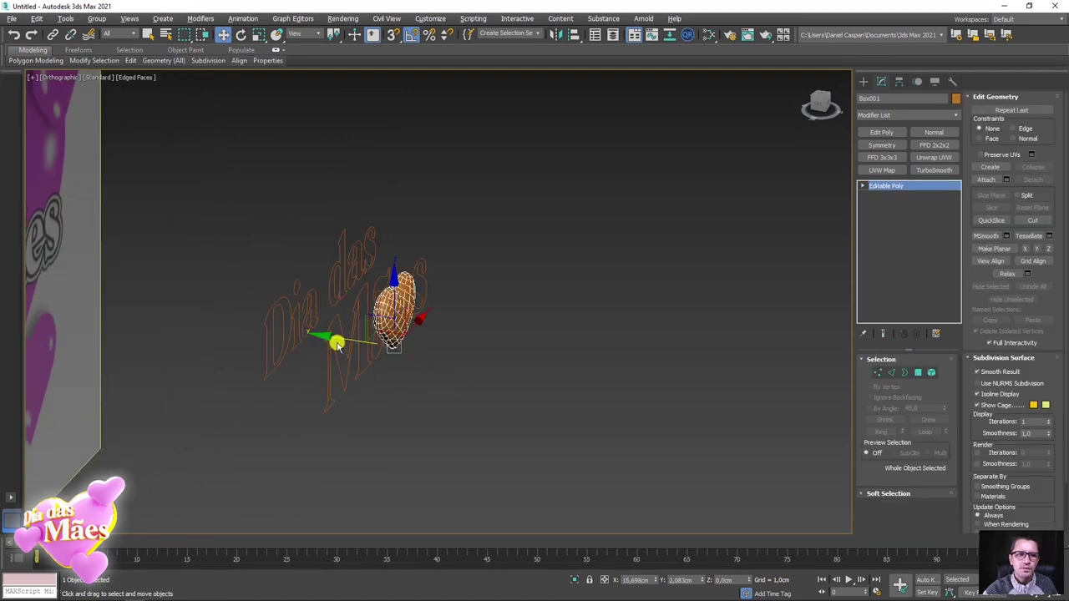
pyautogui.moveTo(336, 341); pyautogui.dragTo(128, 242)
pyautogui.moveTo(411, 345)
pyautogui.keyDown('alt'); pyautogui.mouseDown(button='middle')
pyautogui.moveTo(386, 350)
pyautogui.moveTo(512, 380)
pyautogui.mouseUp(button='middle'); pyautogui.keyUp('alt')
pyautogui.click(465, 296)
pyautogui.moveTo(465, 296)
pyautogui.keyDown('alt'); pyautogui.mouseDown(button='middle')
pyautogui.moveTo(429, 309)
pyautogui.moveTo(382, 306)
pyautogui.moveTo(460, 310)
pyautogui.moveTo(531, 343)
pyautogui.moveTo(543, 336)
pyautogui.mouseUp(button='middle'); pyautogui.keyUp('alt')
# Add an Extrude modifier to Text001 with an Amount of 1.95 cm
pyautogui.scroll(2, 540, 338)
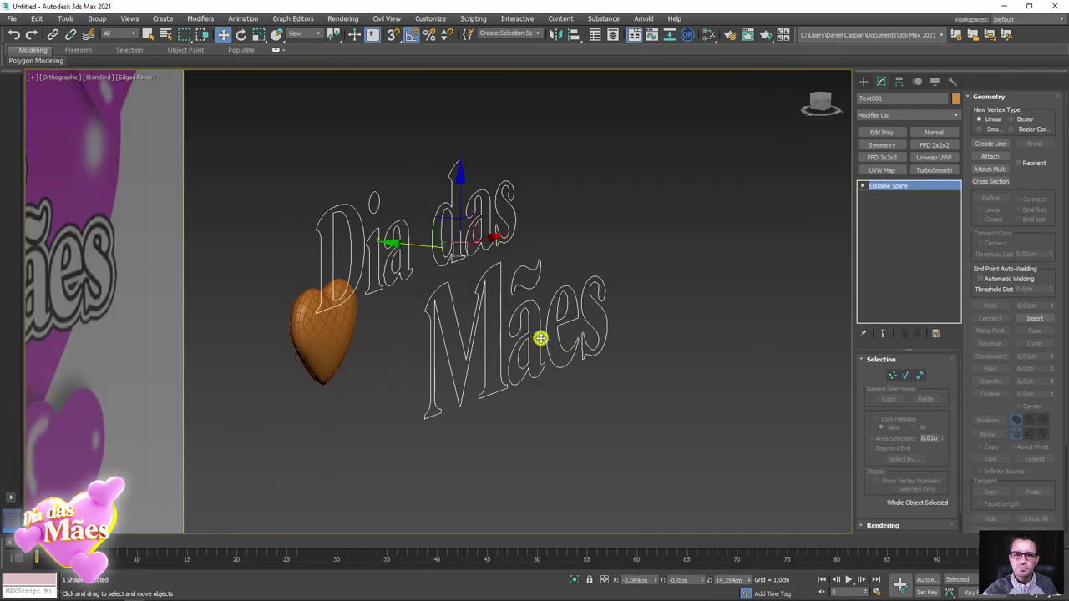
pyautogui.click(956, 117)
pyautogui.moveTo(954, 136); pyautogui.dragTo(955, 184)
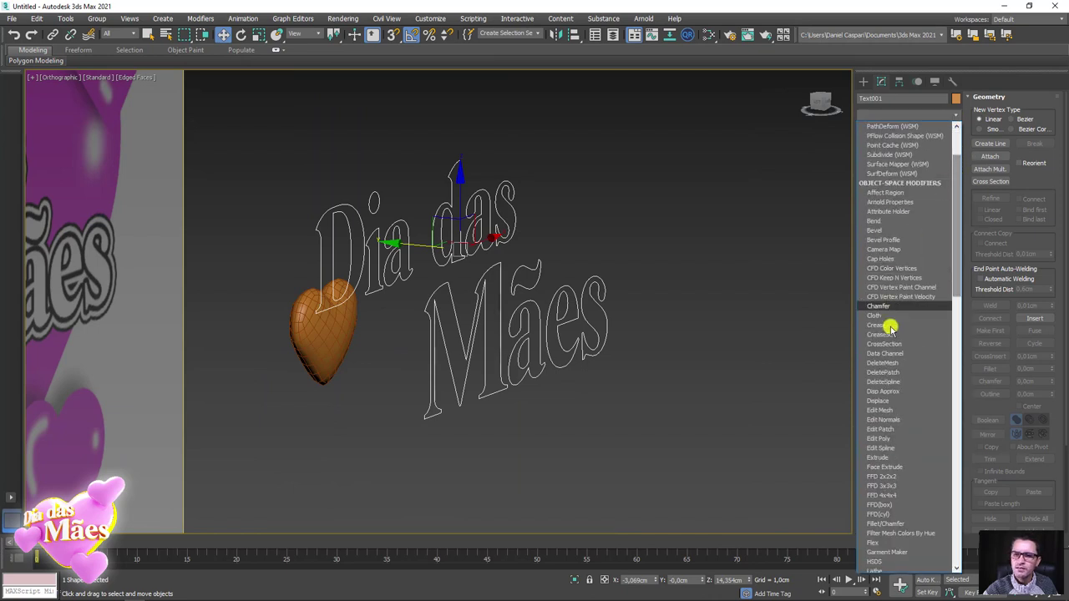
pyautogui.click(878, 457)
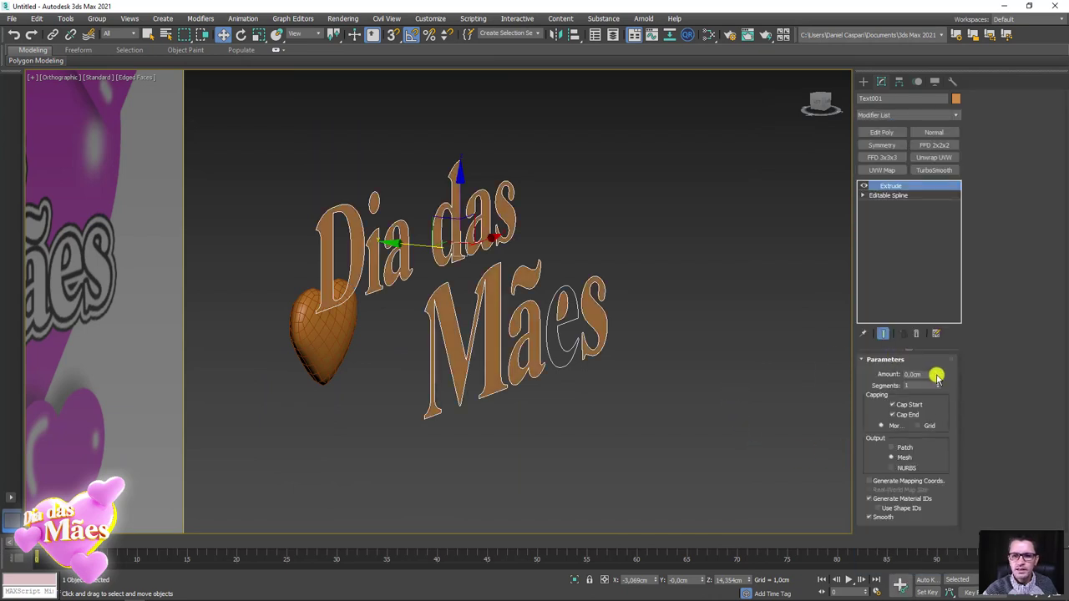
pyautogui.moveTo(939, 377); pyautogui.dragTo(941, 351)
pyautogui.keyDown('alt'); pyautogui.moveTo(734, 348); pyautogui.dragTo(674, 351, button='middle'); pyautogui.keyUp('alt')
pyautogui.scroll(3, 675, 351)
pyautogui.scroll(3, 554, 279)
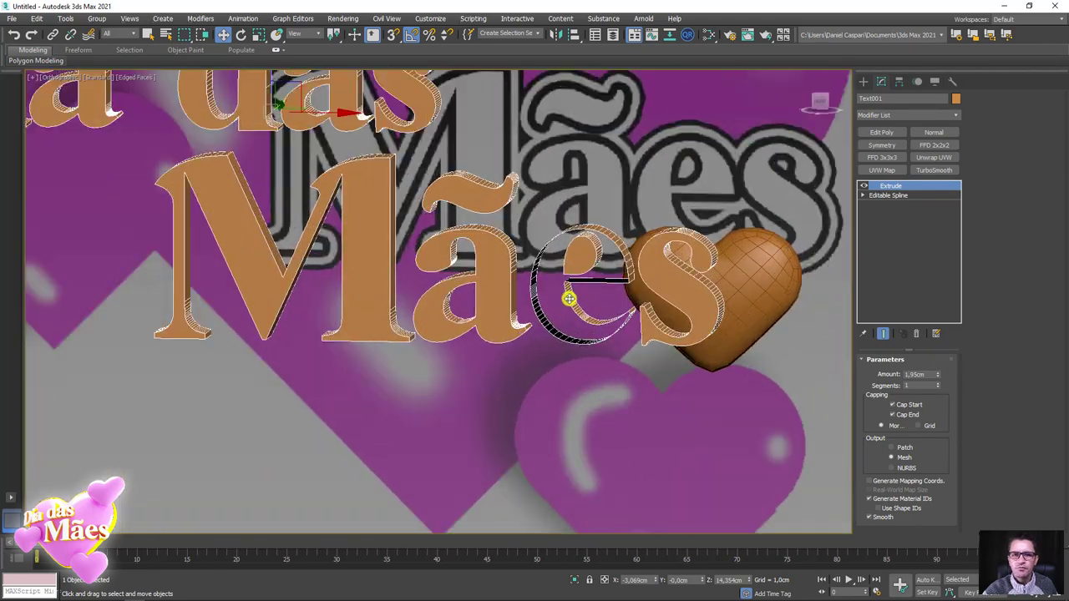
pyautogui.scroll(3, 551, 275)
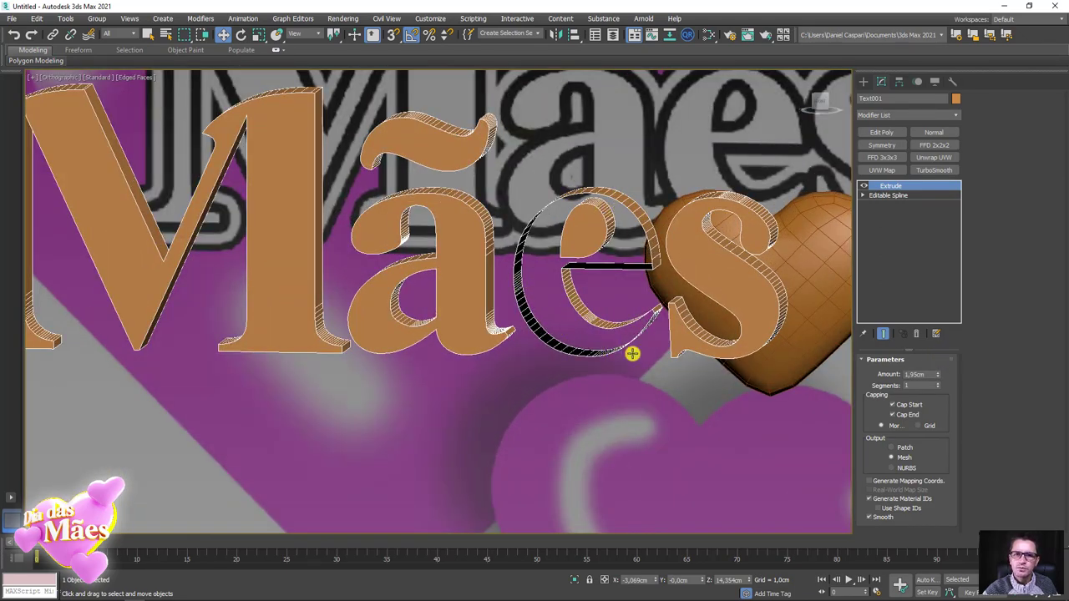
# Weld the overlapping vertices of the e in Mães, then return to the Extrude level
pyautogui.click(866, 194)
pyautogui.click(864, 195)
pyautogui.keyDown('alt'); pyautogui.moveTo(583, 280); pyautogui.dragTo(769, 258, button='middle'); pyautogui.keyUp('alt')
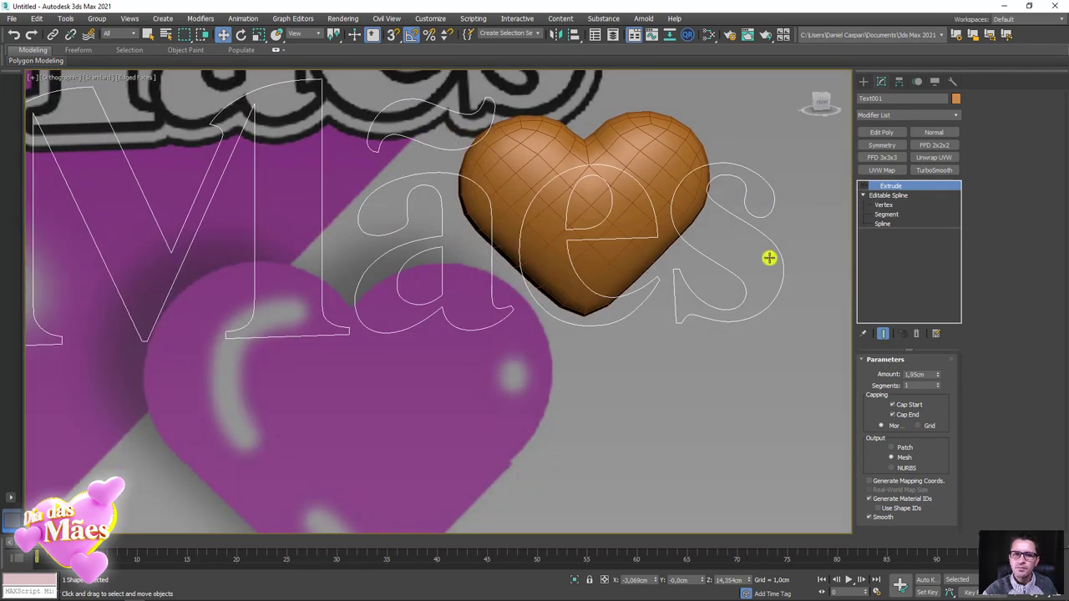
pyautogui.click(882, 205)
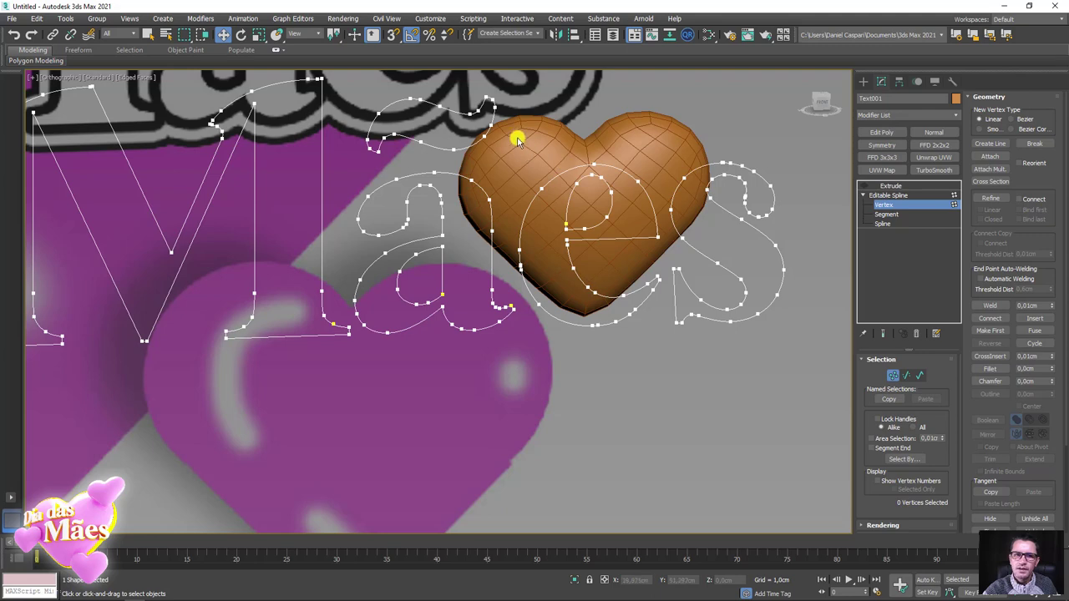
pyautogui.moveTo(674, 365)
pyautogui.mouseDown()
pyautogui.moveTo(663, 398)
pyautogui.moveTo(494, 117)
pyautogui.mouseUp()
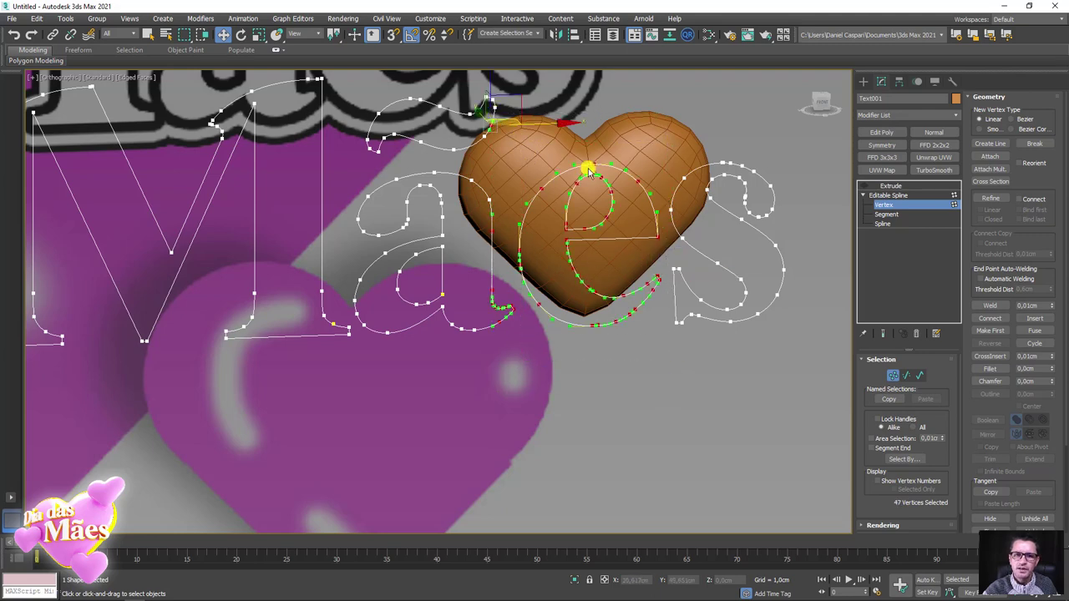
pyautogui.click(990, 305)
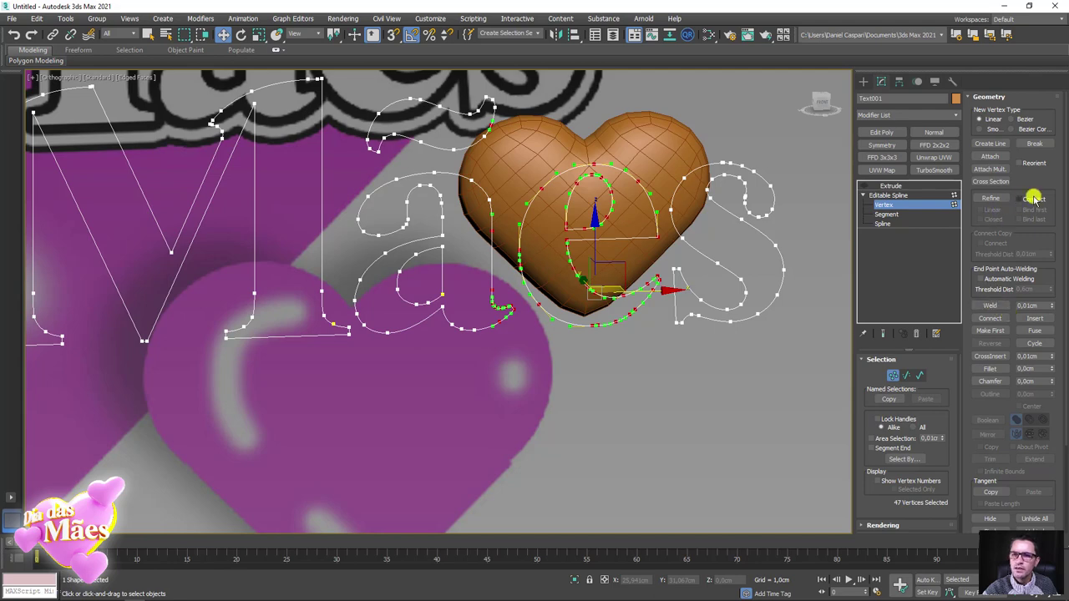
pyautogui.click(989, 306)
pyautogui.click(887, 195)
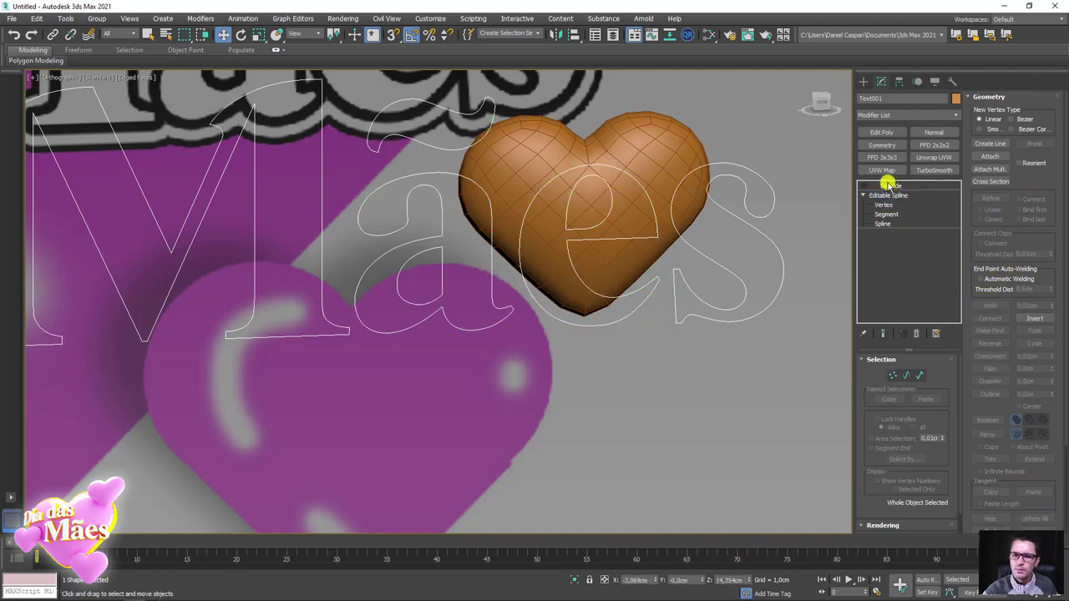
pyautogui.click(869, 185)
pyautogui.scroll(-3, 582, 255)
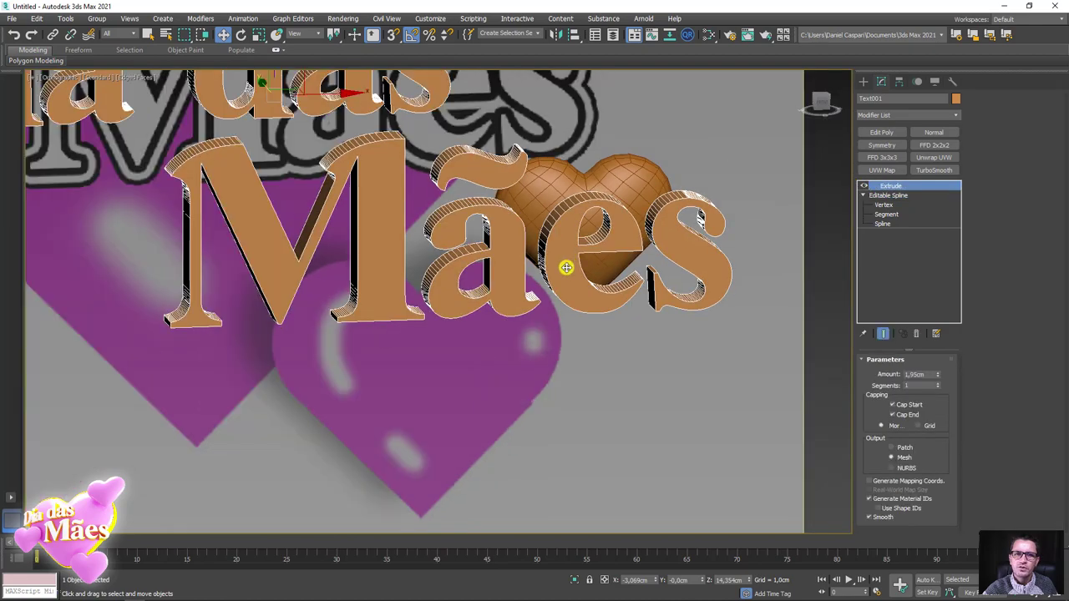
pyautogui.scroll(-3, 565, 262)
pyautogui.moveTo(470, 275)
pyautogui.keyDown('alt'); pyautogui.mouseDown(button='middle')
pyautogui.moveTo(522, 289)
pyautogui.moveTo(667, 368)
pyautogui.moveTo(585, 376)
pyautogui.moveTo(549, 353)
pyautogui.moveTo(279, 330)
pyautogui.mouseUp(button='middle'); pyautogui.keyUp('alt')
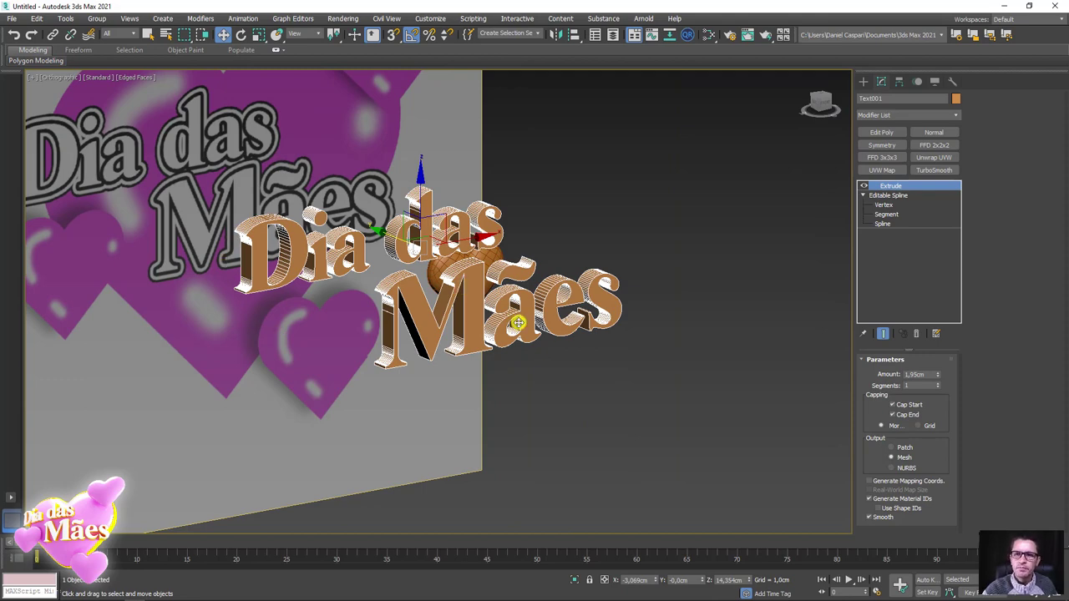
pyautogui.scroll(2, 518, 323)
pyautogui.scroll(5, 543, 240)
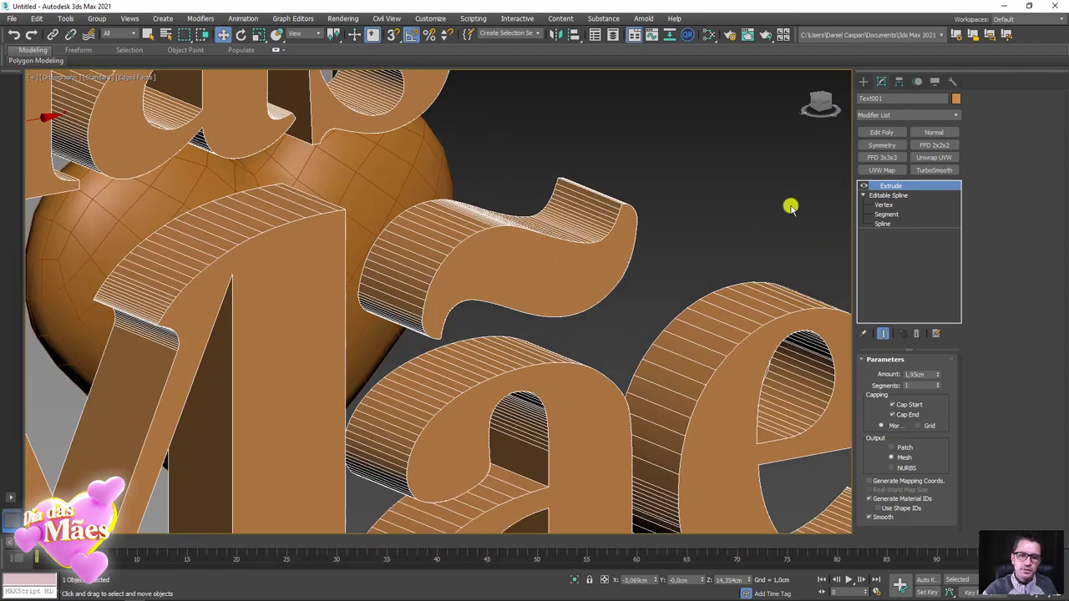
pyautogui.scroll(-4, 781, 225)
pyautogui.scroll(-2, 735, 246)
pyautogui.scroll(-2, 699, 248)
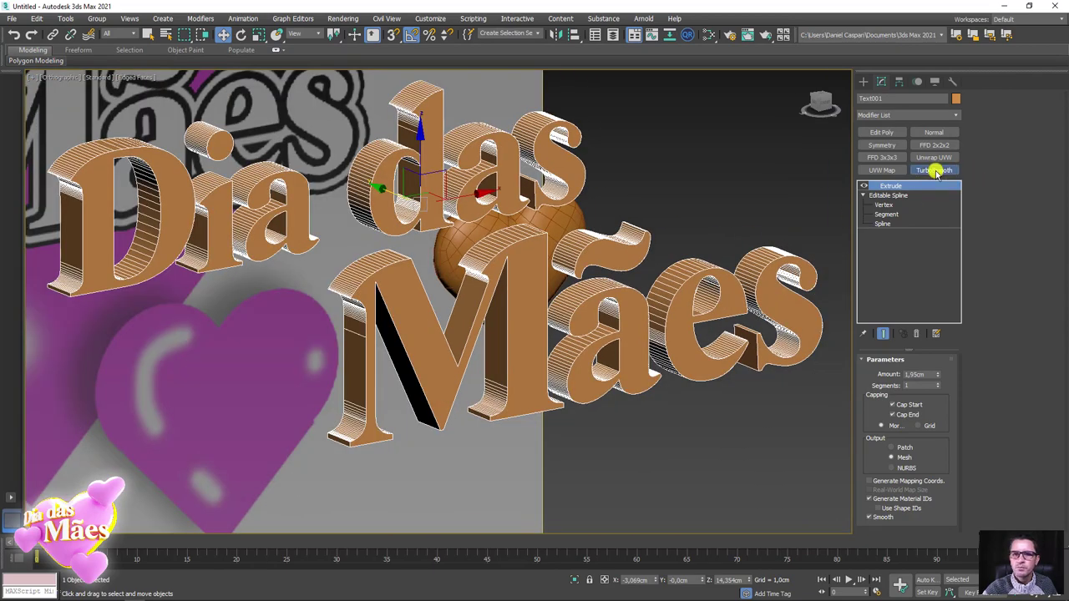
pyautogui.moveTo(720, 274)
pyautogui.keyDown('alt'); pyautogui.mouseDown(button='middle')
pyautogui.moveTo(460, 318)
pyautogui.moveTo(624, 310)
pyautogui.moveTo(619, 324)
pyautogui.mouseUp(button='middle'); pyautogui.keyUp('alt')
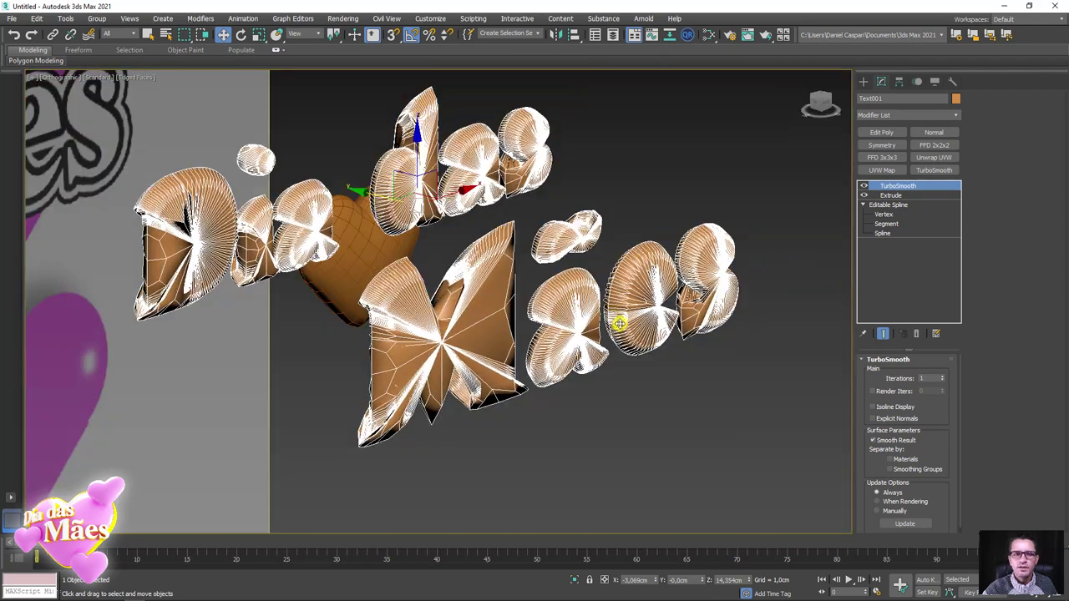
pyautogui.click(916, 333)
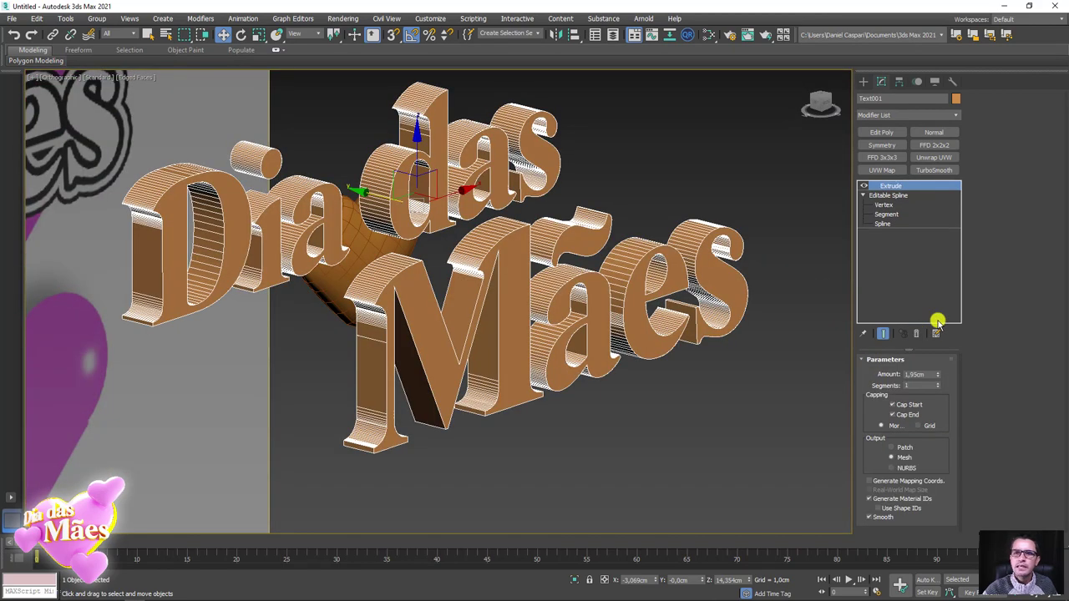
pyautogui.click(956, 116)
pyautogui.moveTo(954, 162); pyautogui.dragTo(952, 315)
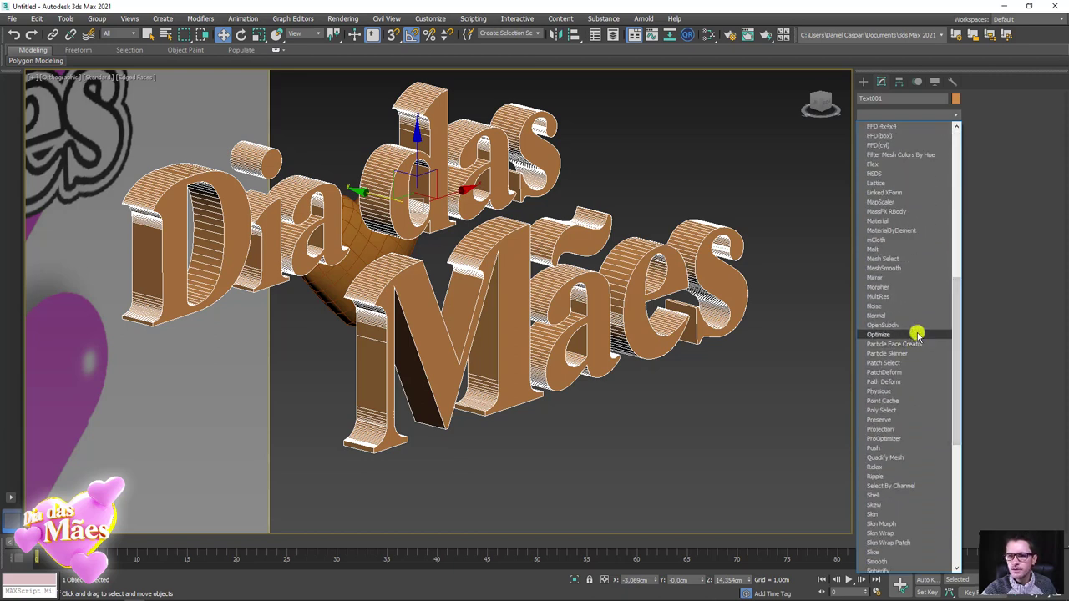
pyautogui.scroll(-4, 910, 351)
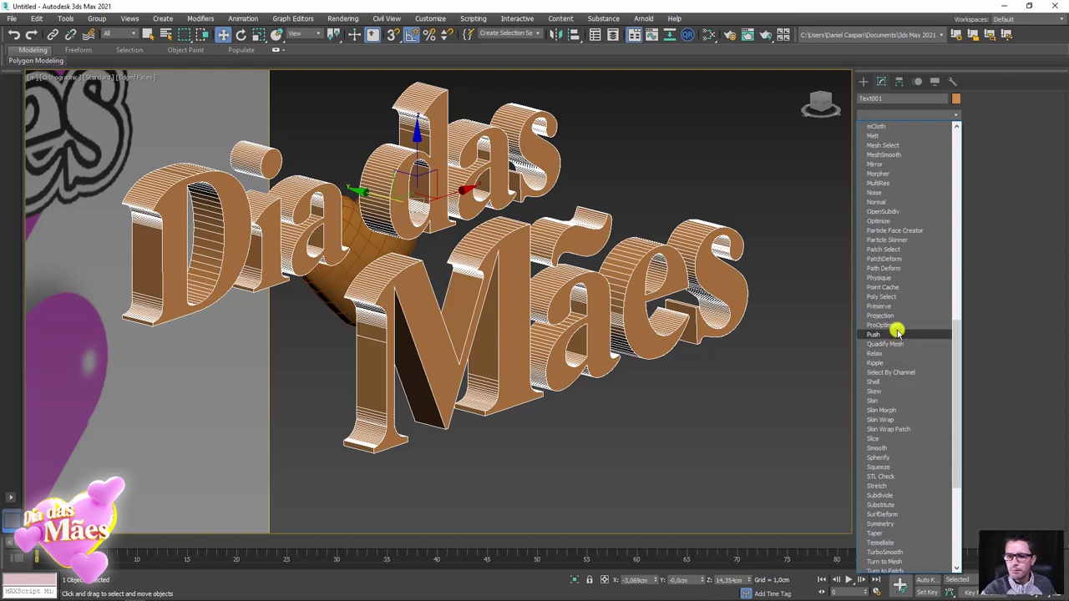
pyautogui.click(900, 326)
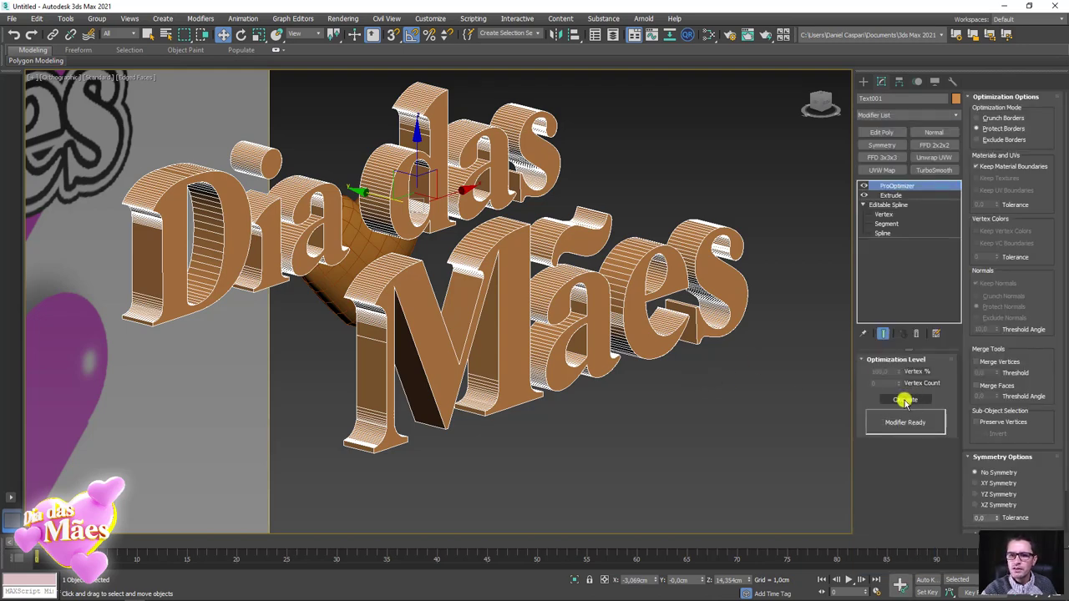
pyautogui.click(905, 400)
pyautogui.moveTo(713, 381)
pyautogui.keyDown('alt'); pyautogui.mouseDown(button='middle')
pyautogui.moveTo(590, 341)
pyautogui.moveTo(854, 278)
pyautogui.mouseUp(button='middle'); pyautogui.keyUp('alt')
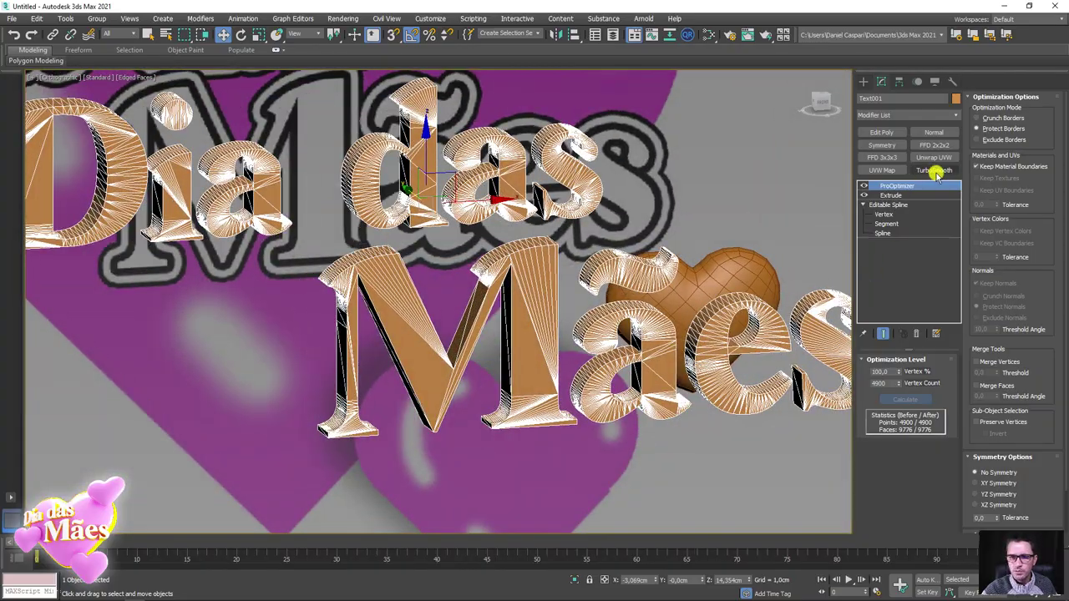
pyautogui.click(933, 171)
pyautogui.keyDown('alt'); pyautogui.moveTo(676, 265); pyautogui.dragTo(674, 277, button='middle'); pyautogui.keyUp('alt')
pyautogui.press('F4')
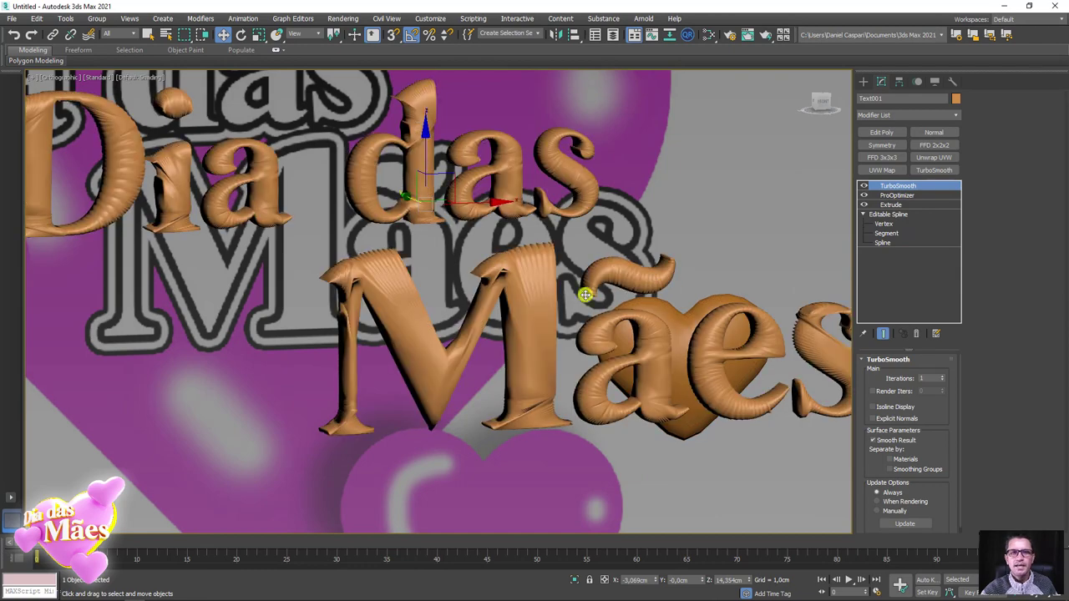
pyautogui.moveTo(584, 293)
pyautogui.keyDown('alt'); pyautogui.mouseDown(button='middle')
pyautogui.moveTo(573, 301)
pyautogui.moveTo(432, 277)
pyautogui.mouseUp(button='middle'); pyautogui.keyUp('alt')
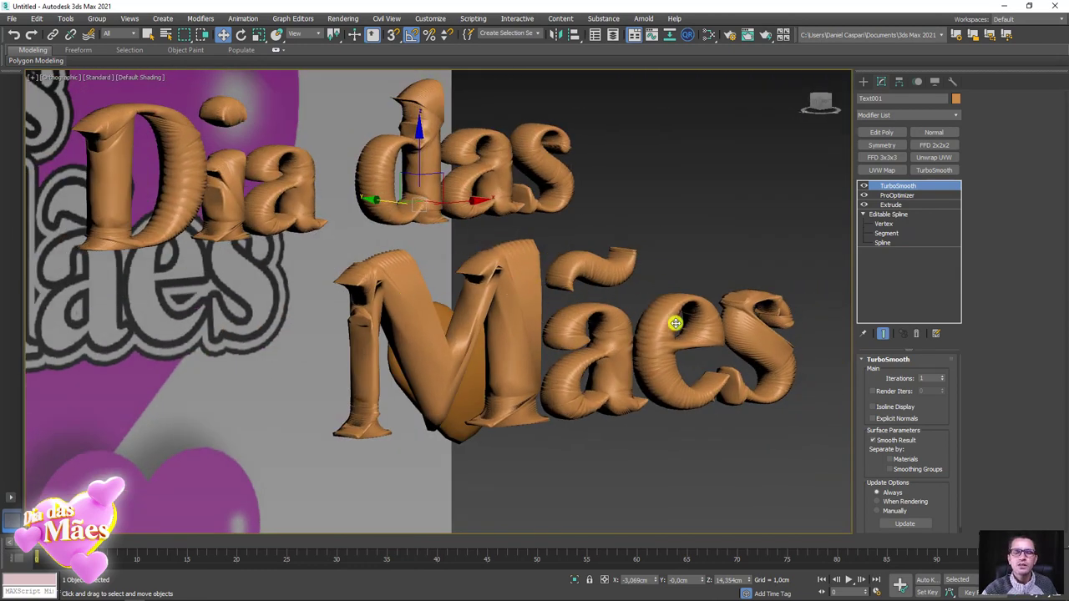
pyautogui.click(916, 334)
pyautogui.click(915, 334)
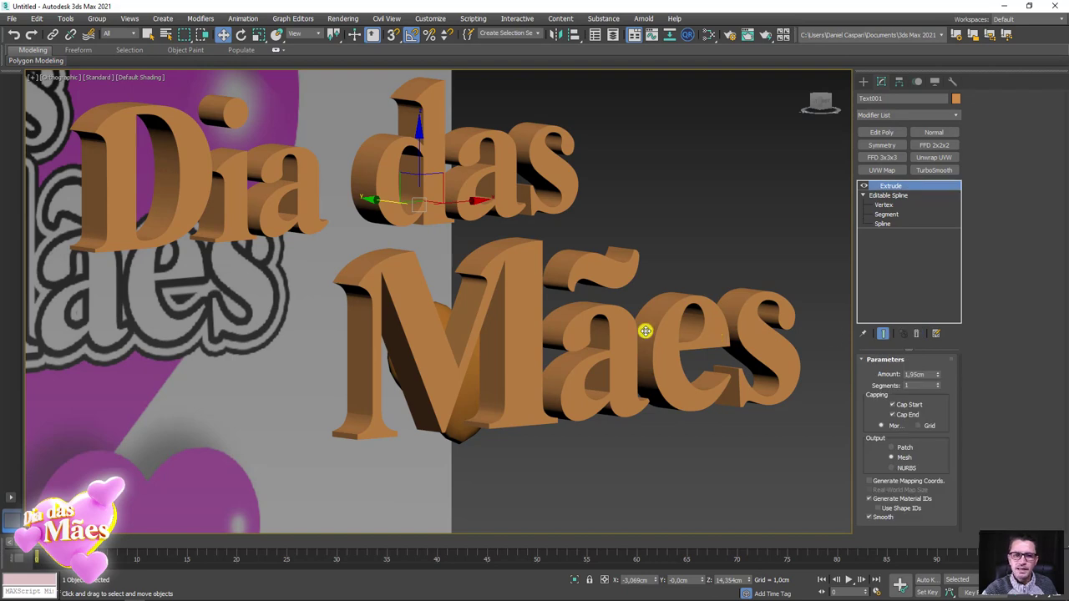
pyautogui.scroll(-5, 646, 330)
pyautogui.scroll(-3, 643, 303)
pyautogui.keyDown('alt'); pyautogui.moveTo(643, 310); pyautogui.dragTo(375, 310, button='middle'); pyautogui.keyUp('alt')
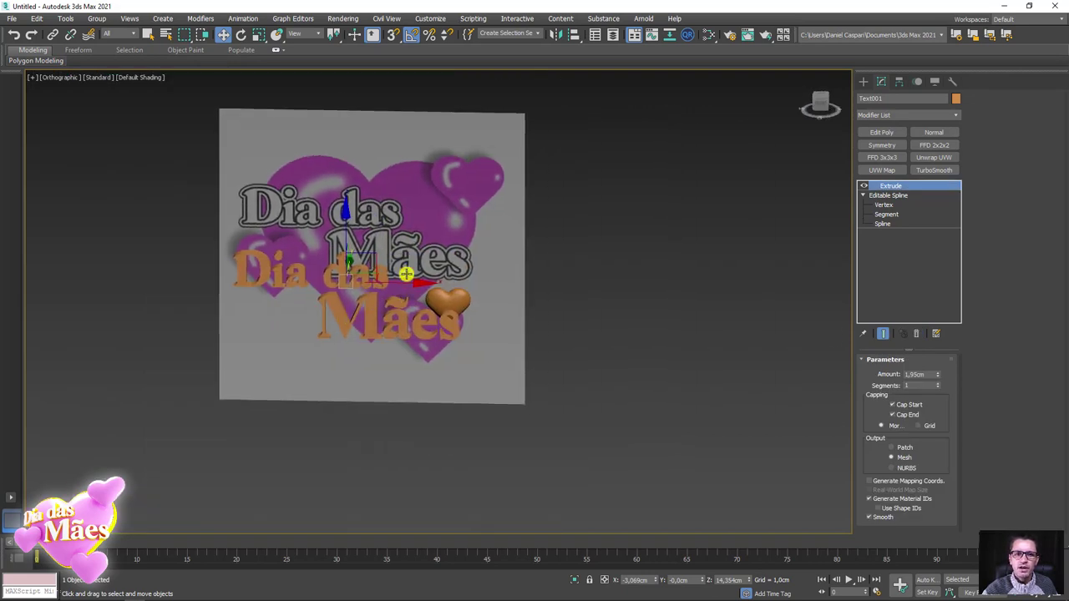
# Shift-drag the text to the right to create an independent copy named Text002
pyautogui.keyDown('shift'); pyautogui.moveTo(401, 283); pyautogui.dragTo(827, 303); pyautogui.keyUp('shift')
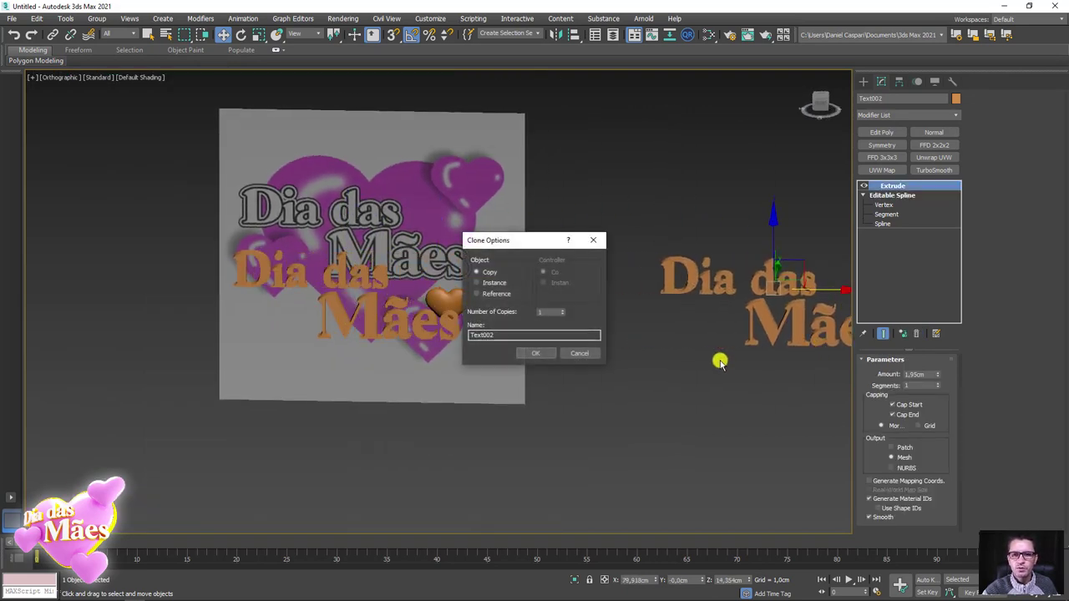
pyautogui.click(533, 353)
pyautogui.press('F4')
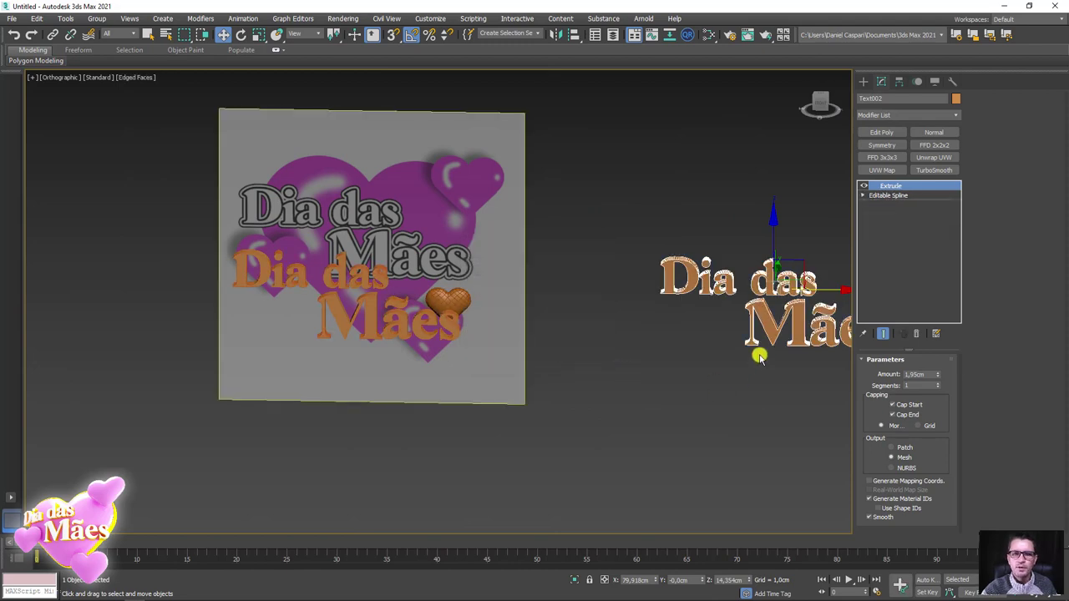
pyautogui.moveTo(757, 328); pyautogui.dragTo(599, 328, button='middle')
pyautogui.scroll(4, 599, 328)
pyautogui.moveTo(680, 318)
pyautogui.keyDown('alt'); pyautogui.mouseDown(button='middle')
pyautogui.moveTo(702, 305)
pyautogui.moveTo(537, 325)
pyautogui.moveTo(547, 307)
pyautogui.moveTo(526, 360)
pyautogui.moveTo(689, 285)
pyautogui.mouseUp(button='middle'); pyautogui.keyUp('alt')
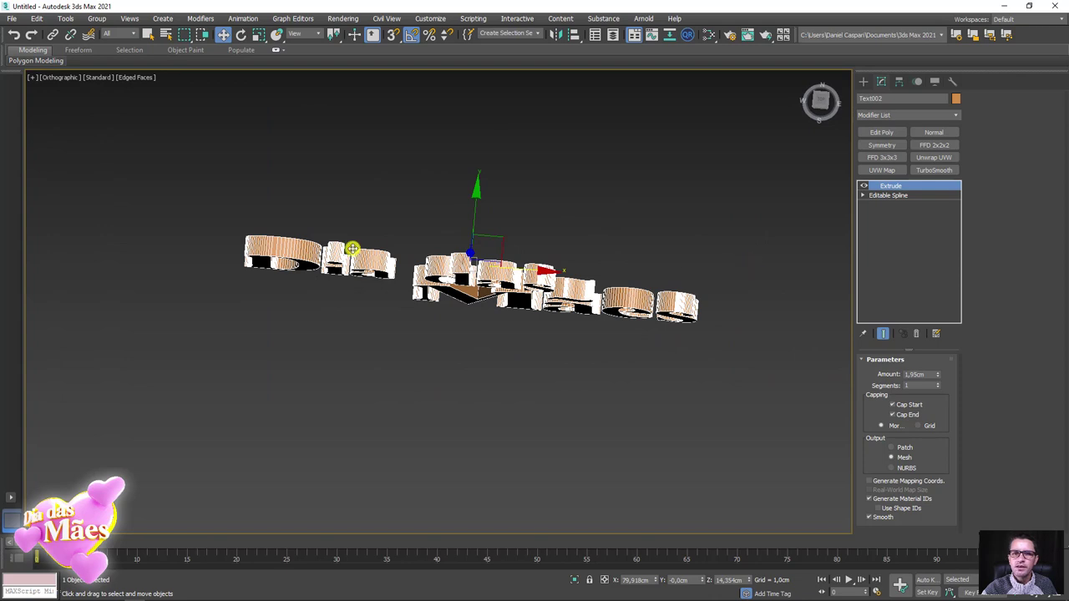
pyautogui.keyDown('alt'); pyautogui.moveTo(423, 271); pyautogui.dragTo(801, 289, button='middle'); pyautogui.keyUp('alt')
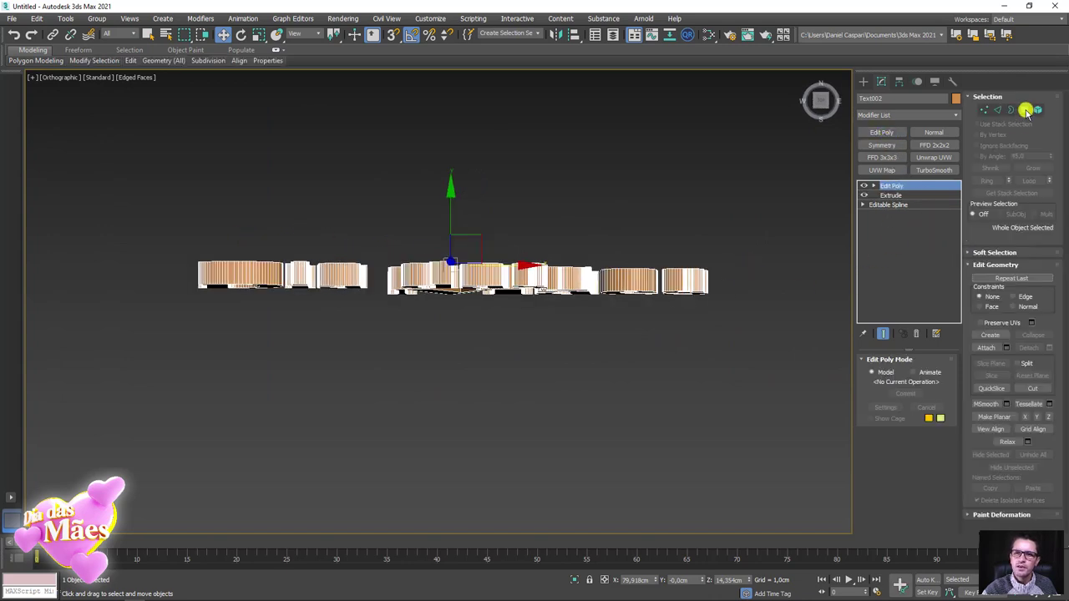
# Inspect Text002's polygons from the top in wireframe, then clear the selection and exit Polygon level
pyautogui.click(1025, 111)
pyautogui.press('t')
pyautogui.press('F3')
pyautogui.scroll(-1, 521, 242)
pyautogui.scroll(-3, 520, 242)
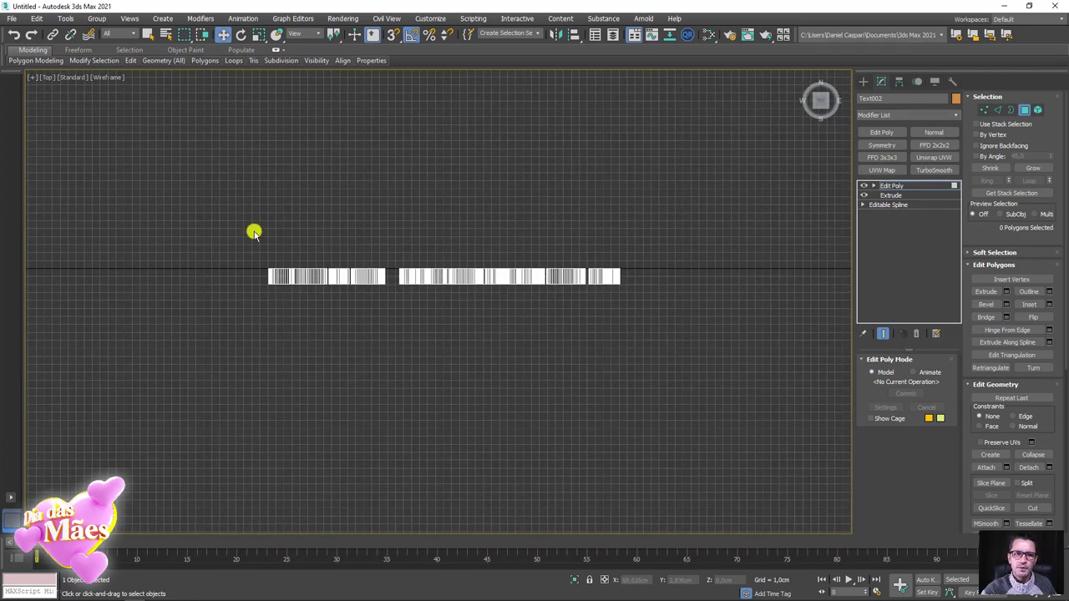
pyautogui.press('F3')
pyautogui.moveTo(684, 281)
pyautogui.keyDown('alt'); pyautogui.mouseDown(button='middle')
pyautogui.moveTo(612, 276)
pyautogui.moveTo(420, 306)
pyautogui.moveTo(472, 353)
pyautogui.moveTo(470, 341)
pyautogui.mouseUp(button='middle'); pyautogui.keyUp('alt')
pyautogui.scroll(2, 537, 381)
pyautogui.scroll(2, 537, 384)
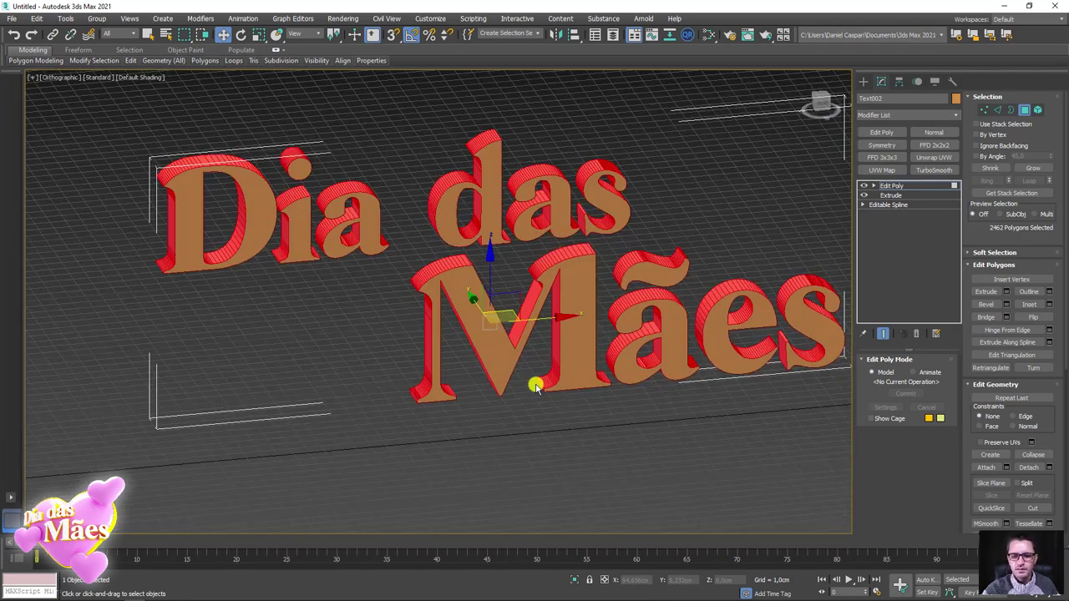
pyautogui.click(537, 387)
pyautogui.click(892, 186)
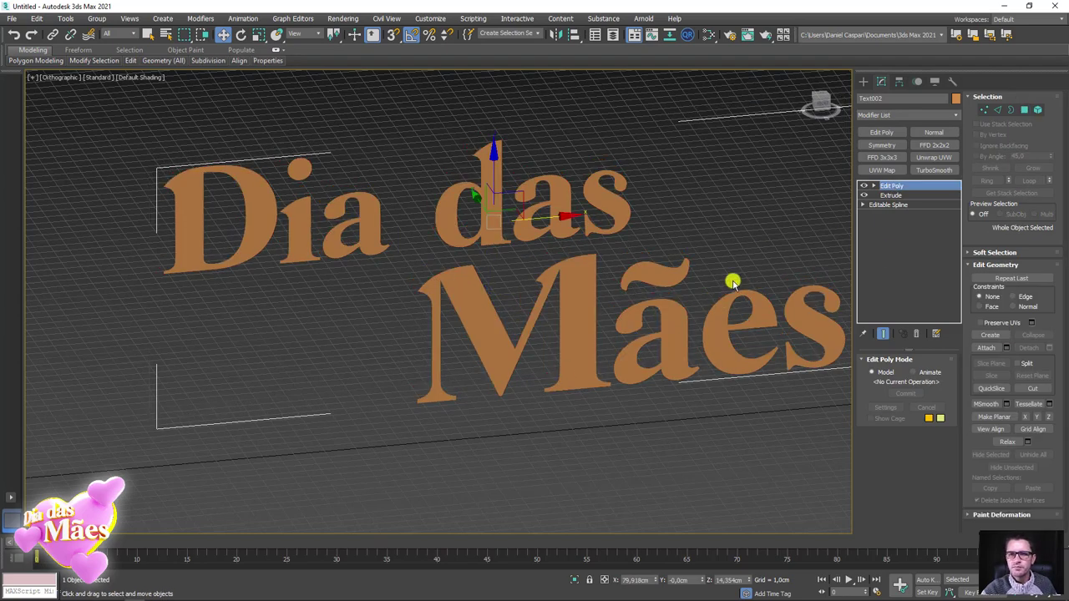
pyautogui.moveTo(703, 311)
pyautogui.mouseDown(button='middle')
pyautogui.moveTo(484, 303)
pyautogui.moveTo(507, 301)
pyautogui.mouseUp(button='middle')
# Create a small standard box just to the right of Mães
pyautogui.click(864, 81)
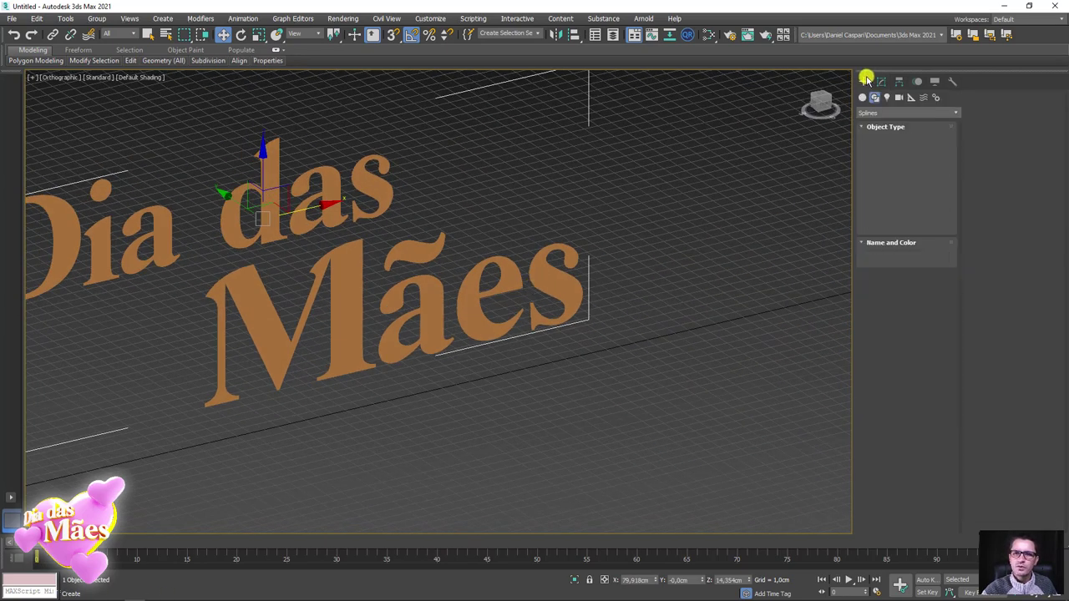
pyautogui.click(863, 97)
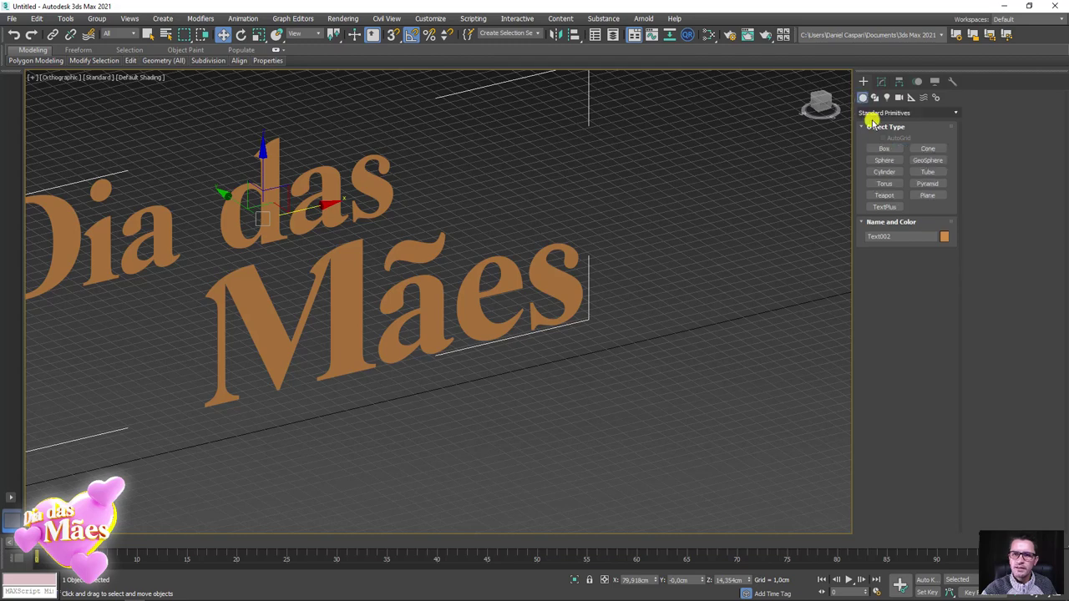
pyautogui.click(884, 148)
pyautogui.moveTo(623, 357); pyautogui.dragTo(632, 351)
pyautogui.click(632, 346)
pyautogui.press('w')
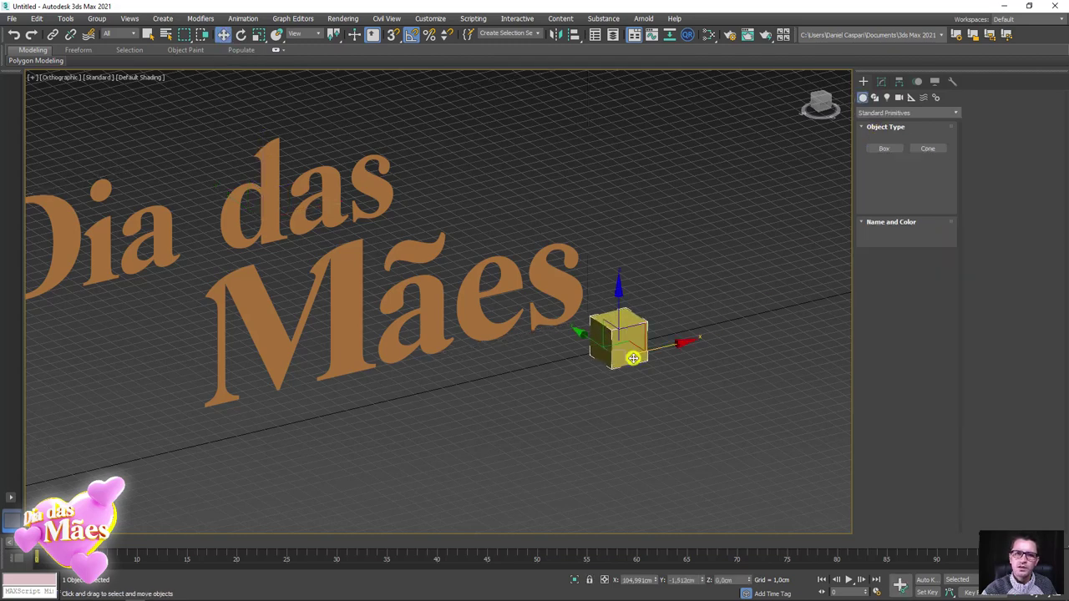
pyautogui.moveTo(584, 361); pyautogui.dragTo(645, 359, button='middle')
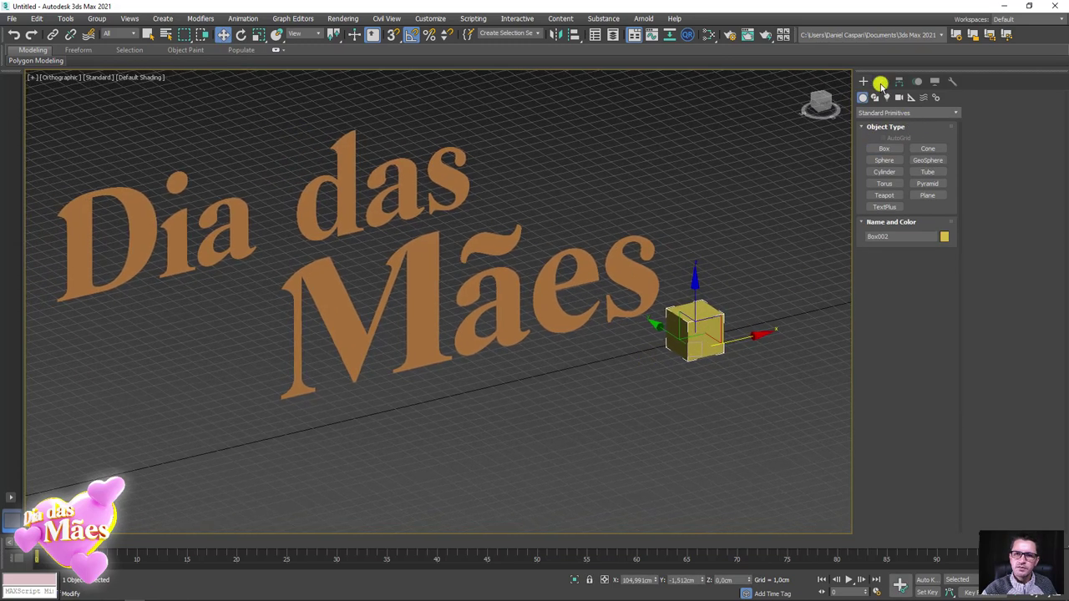
# Set box creation to the Cube method so new boxes are equal-sided
pyautogui.click(881, 81)
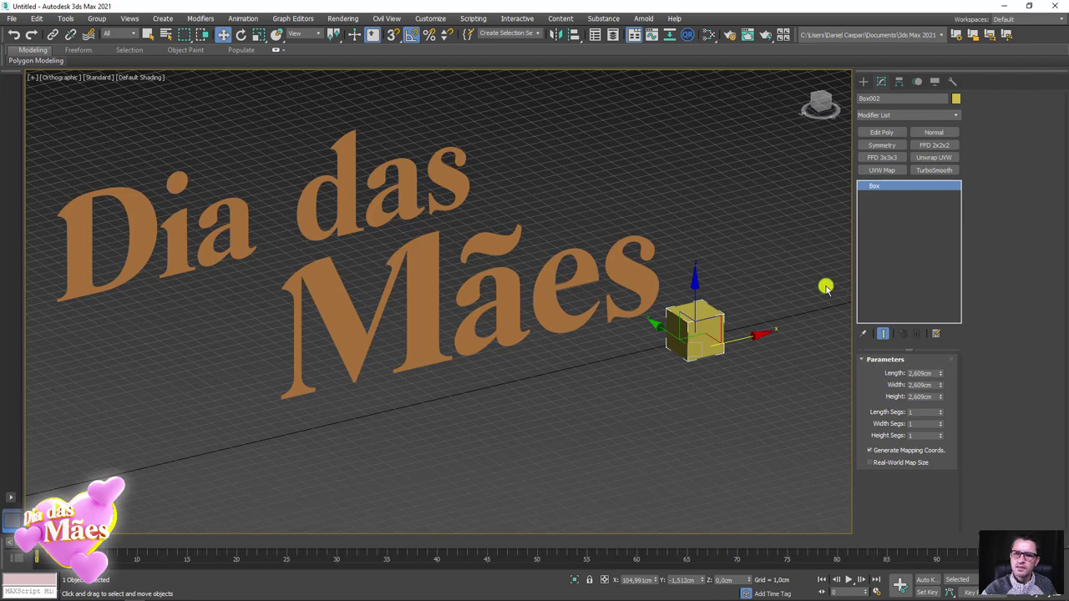
pyautogui.click(864, 81)
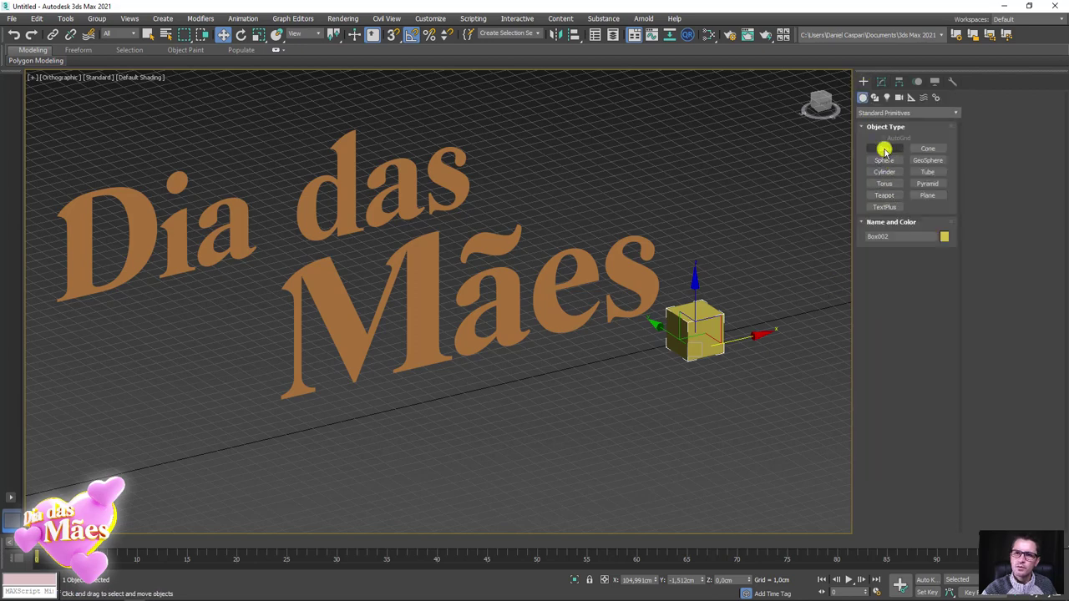
pyautogui.click(883, 148)
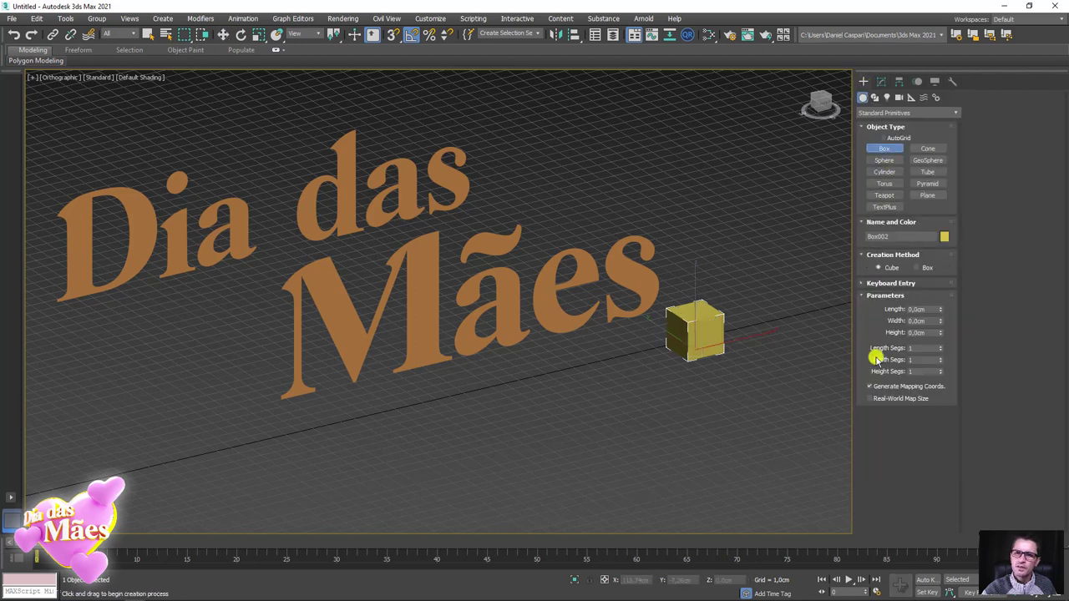
pyautogui.click(871, 269)
pyautogui.scroll(2, 768, 330)
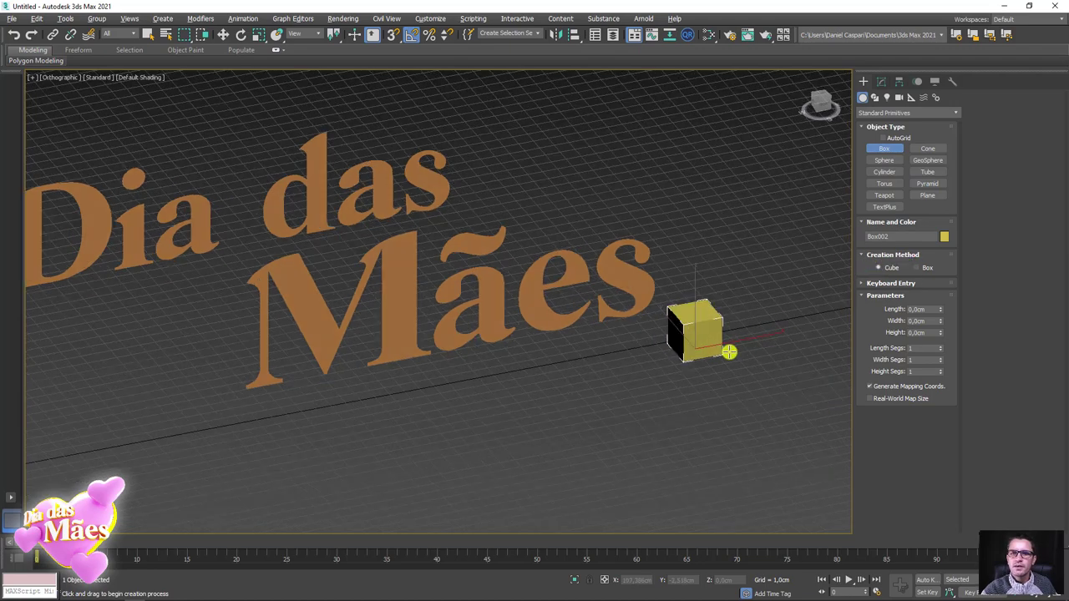
pyautogui.scroll(2, 728, 351)
pyautogui.scroll(-3, 678, 334)
pyautogui.scroll(-1, 672, 346)
pyautogui.press('w')
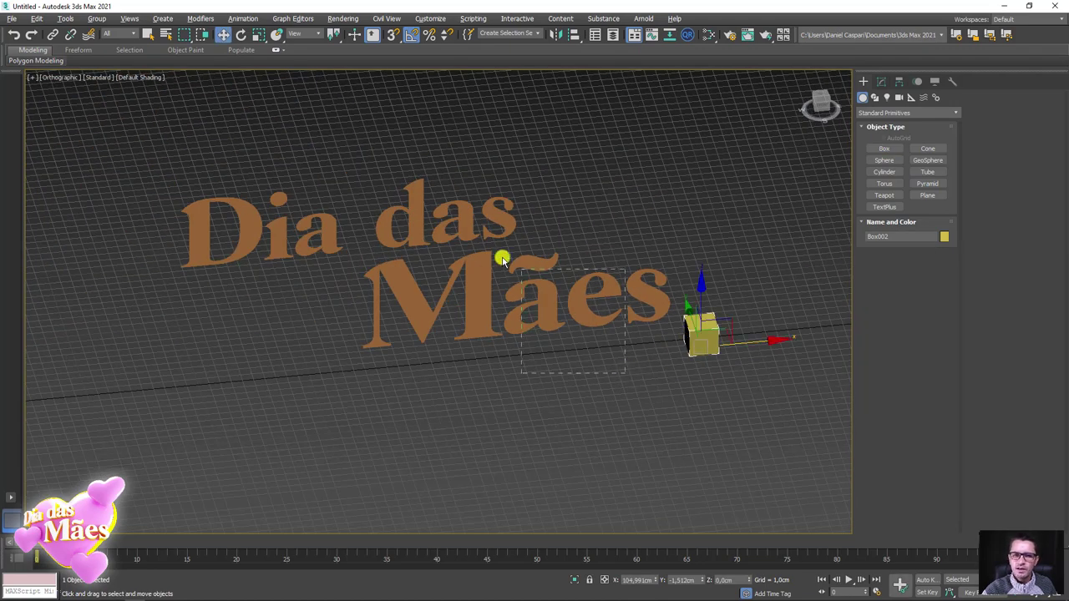
# Select the Dia das Mães text, turn on Edged Faces, switch to Perspective and frame it
pyautogui.moveTo(346, 168); pyautogui.dragTo(408, 250)
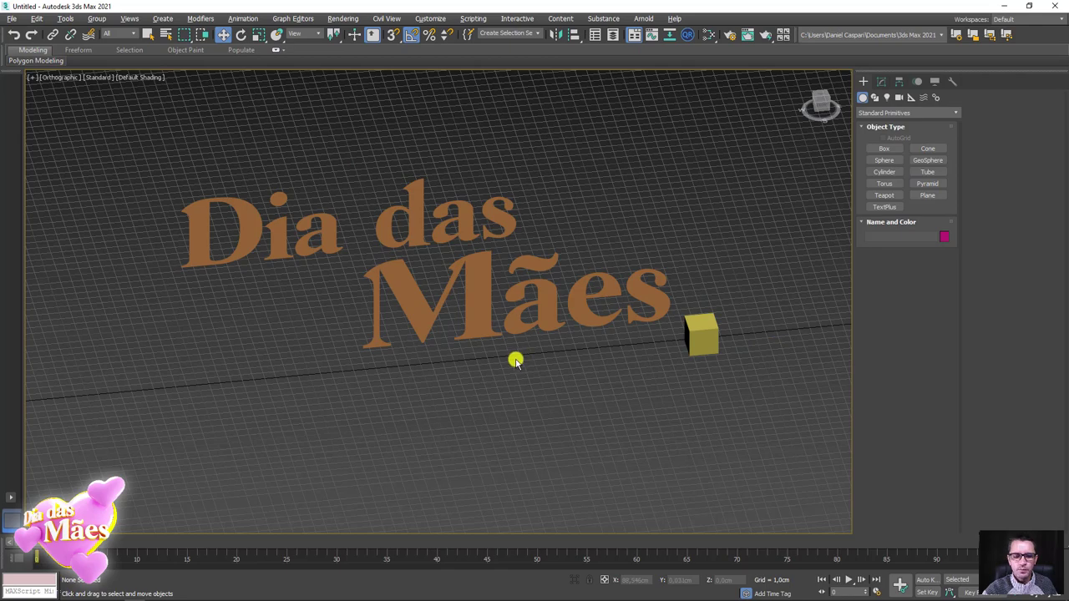
pyautogui.moveTo(556, 372); pyautogui.dragTo(447, 247)
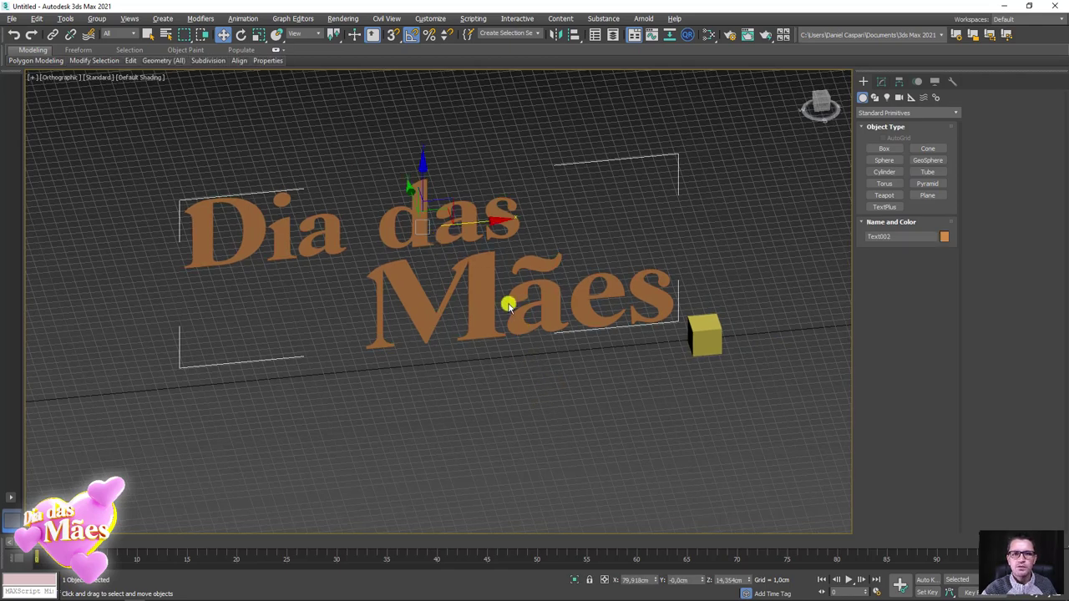
pyautogui.press('F4')
pyautogui.scroll(2, 646, 310)
pyautogui.scroll(1, 654, 310)
pyautogui.scroll(1, 651, 315)
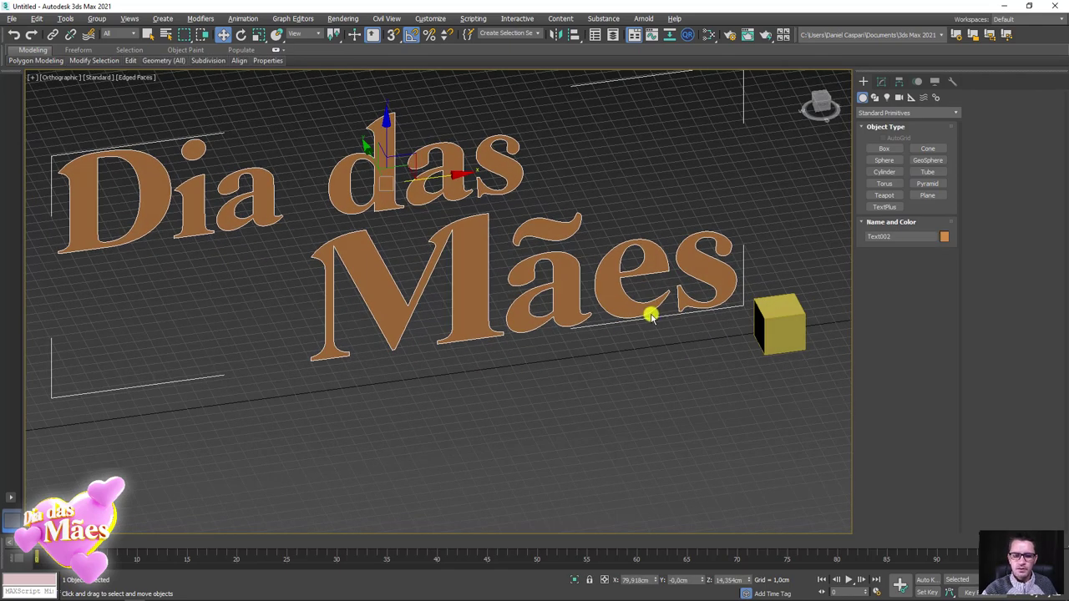
pyautogui.press('p')
pyautogui.scroll(-3, 621, 322)
pyautogui.moveTo(604, 339); pyautogui.dragTo(256, 346, button='middle')
pyautogui.scroll(3, 508, 315)
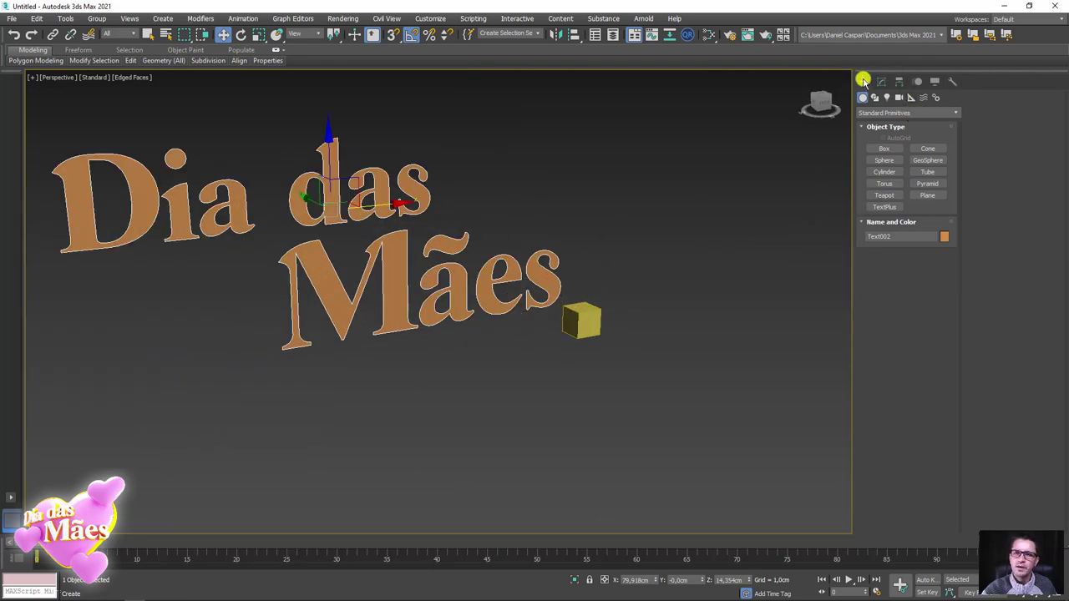
# Make Text002 a ProBoolean and subtract the yellow cube from it
pyautogui.click(904, 113)
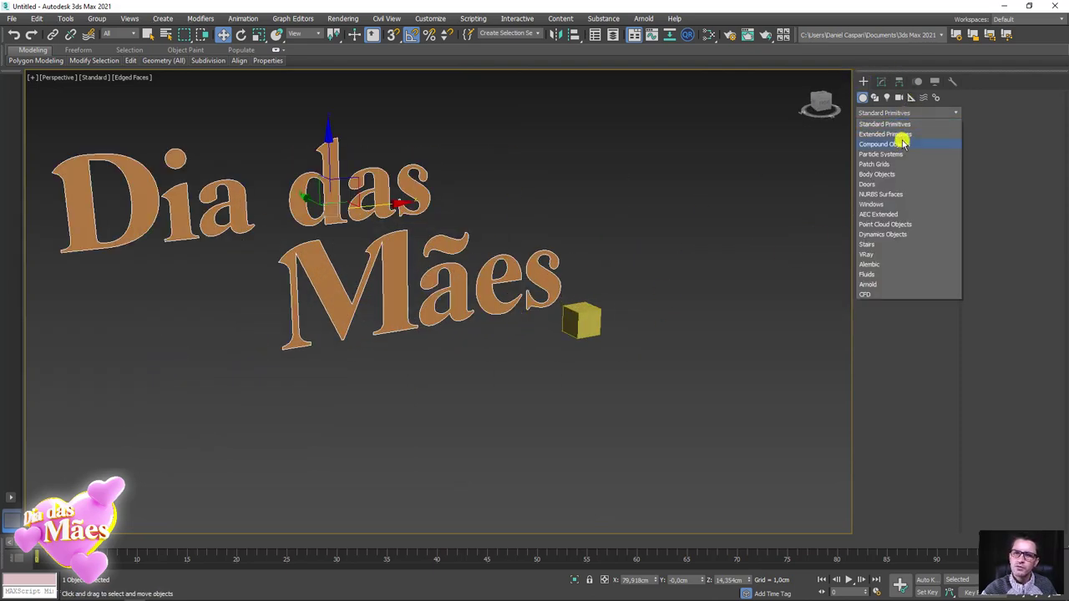
pyautogui.click(897, 145)
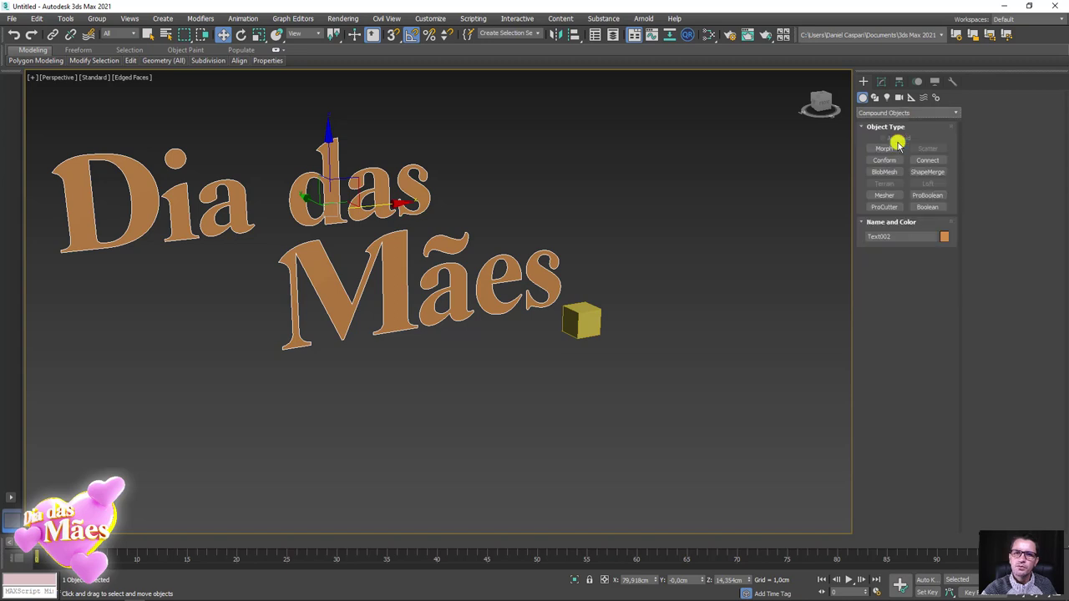
pyautogui.click(926, 195)
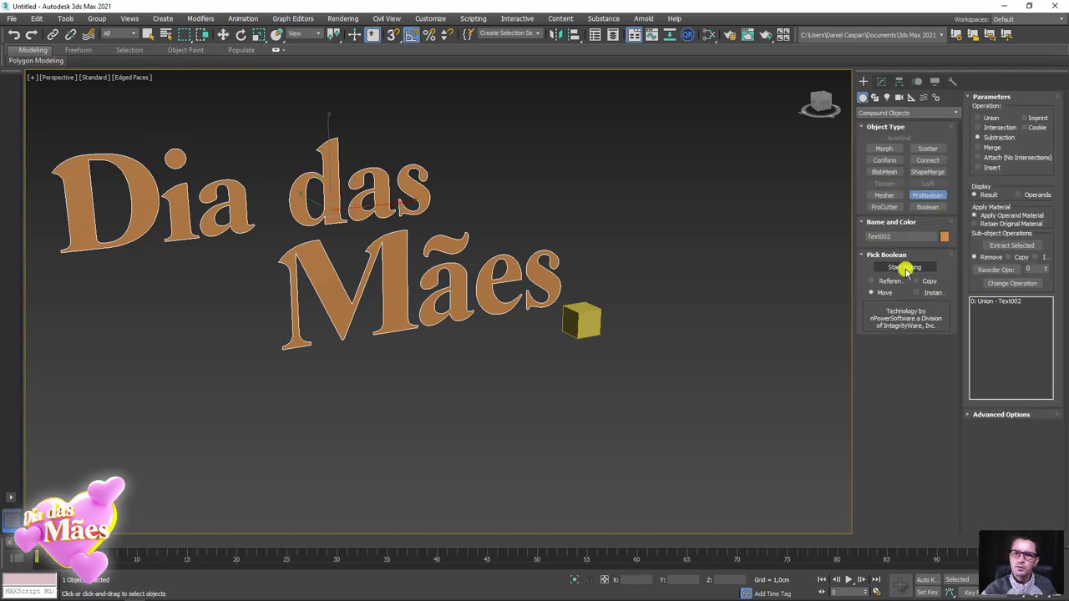
pyautogui.click(906, 268)
pyautogui.click(585, 314)
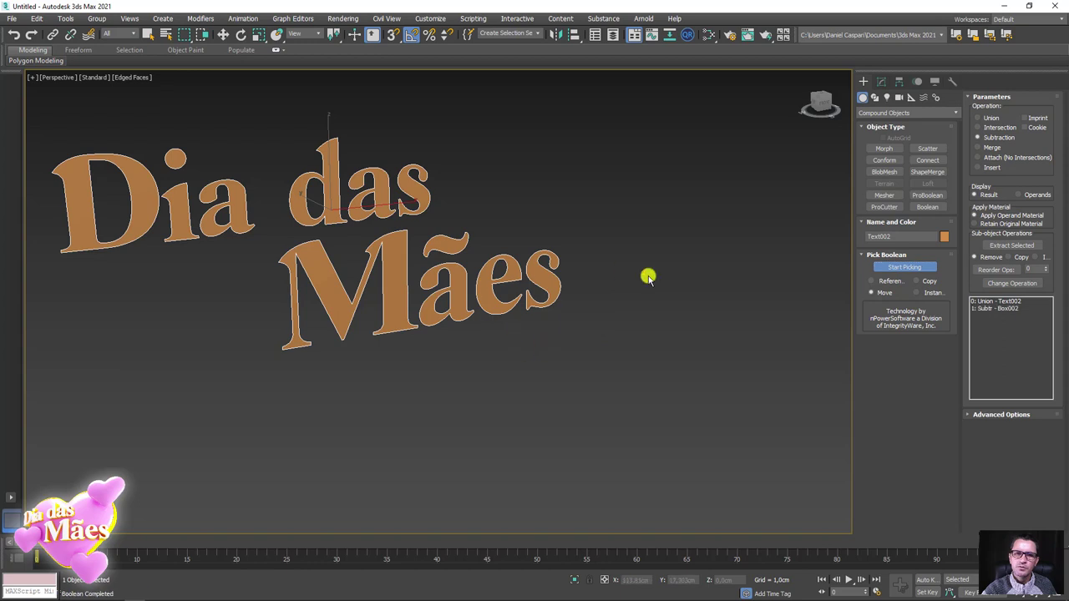
pyautogui.moveTo(538, 357); pyautogui.dragTo(663, 356, button='middle')
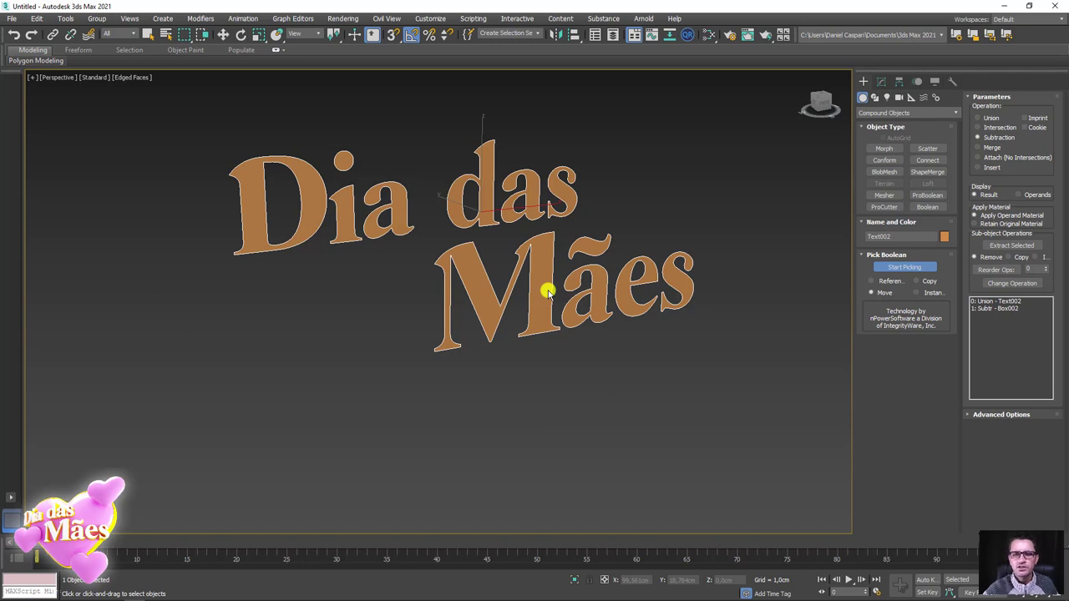
# Enable Make Quadrilaterals in the advanced options with a Quad Size of 1,0
pyautogui.click(969, 415)
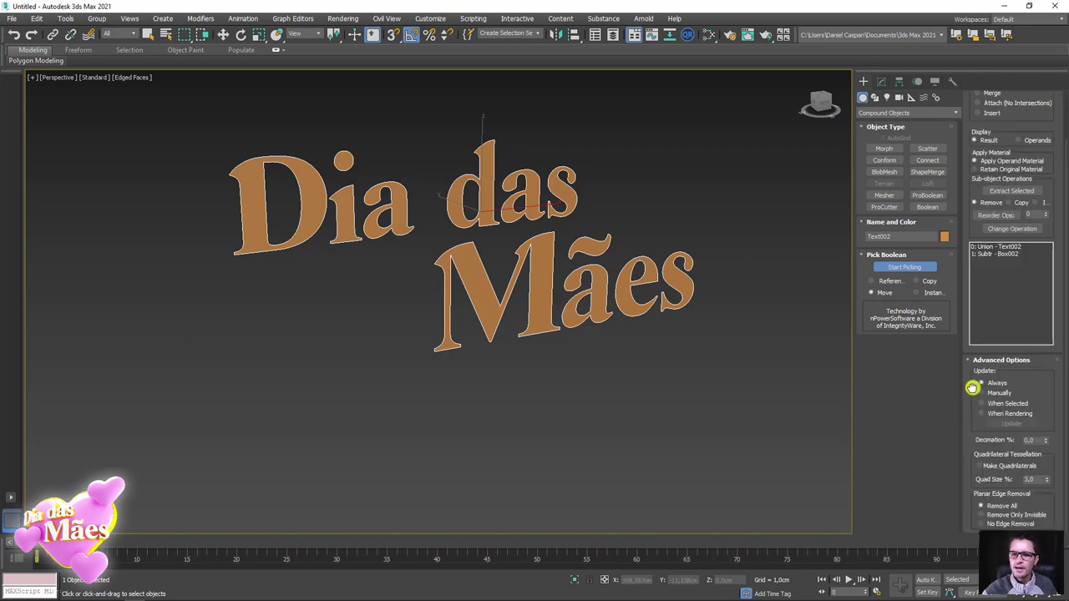
pyautogui.click(981, 466)
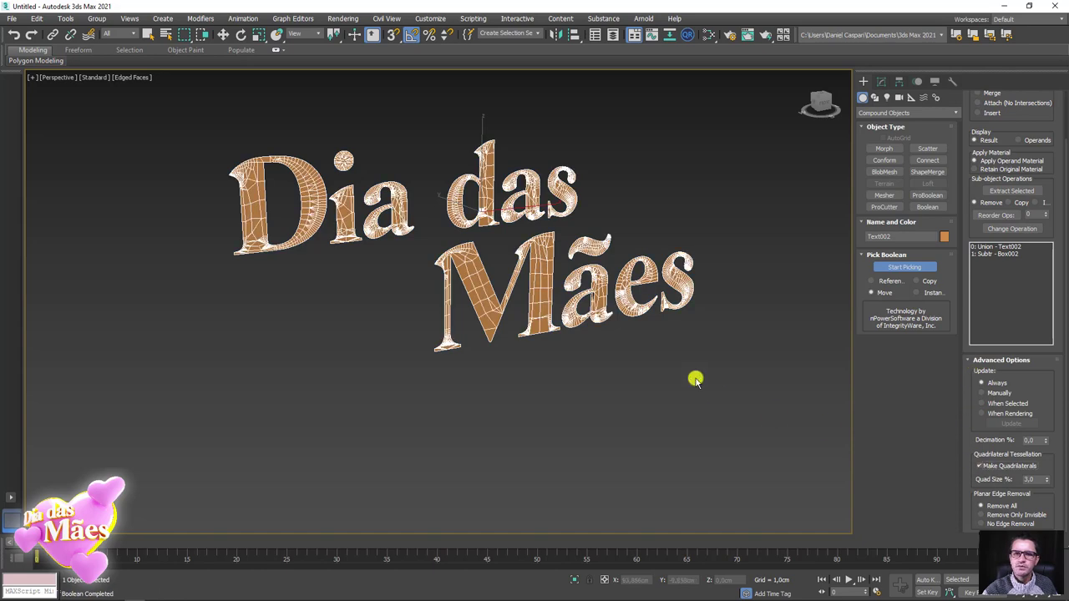
pyautogui.keyDown('alt'); pyautogui.moveTo(694, 376); pyautogui.dragTo(436, 310, button='middle'); pyautogui.keyUp('alt')
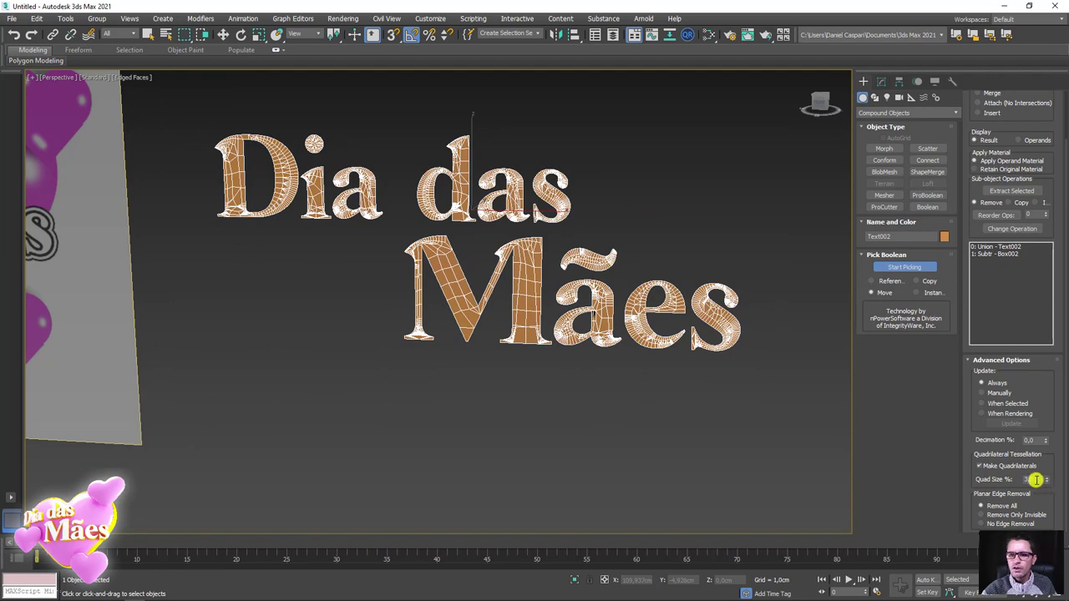
pyautogui.write('1')
pyautogui.press('Return')
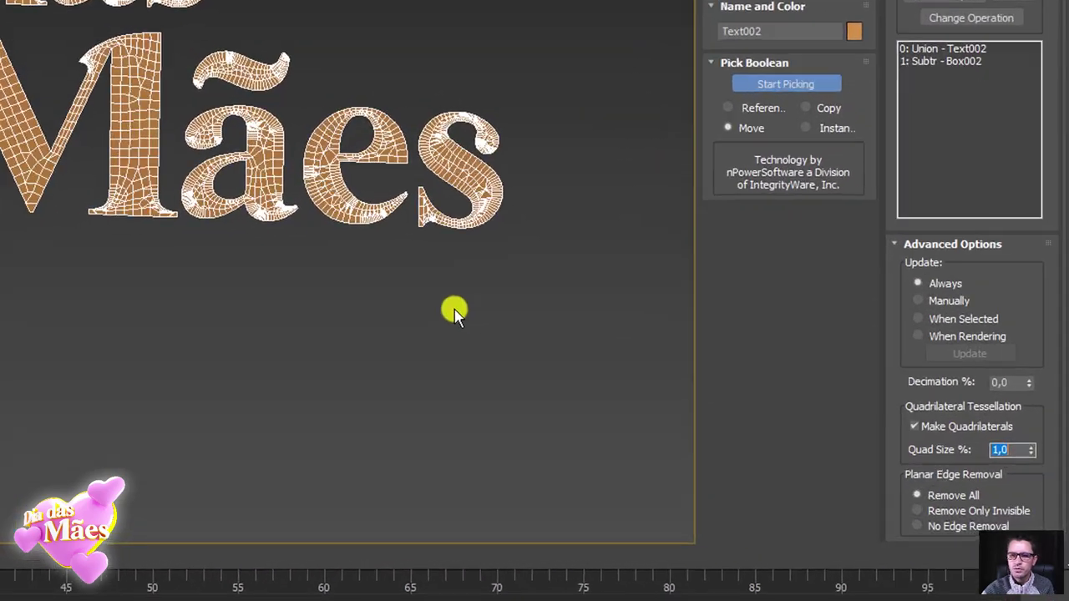
pyautogui.scroll(2, 70, 51)
pyautogui.scroll(-3, 70, 61)
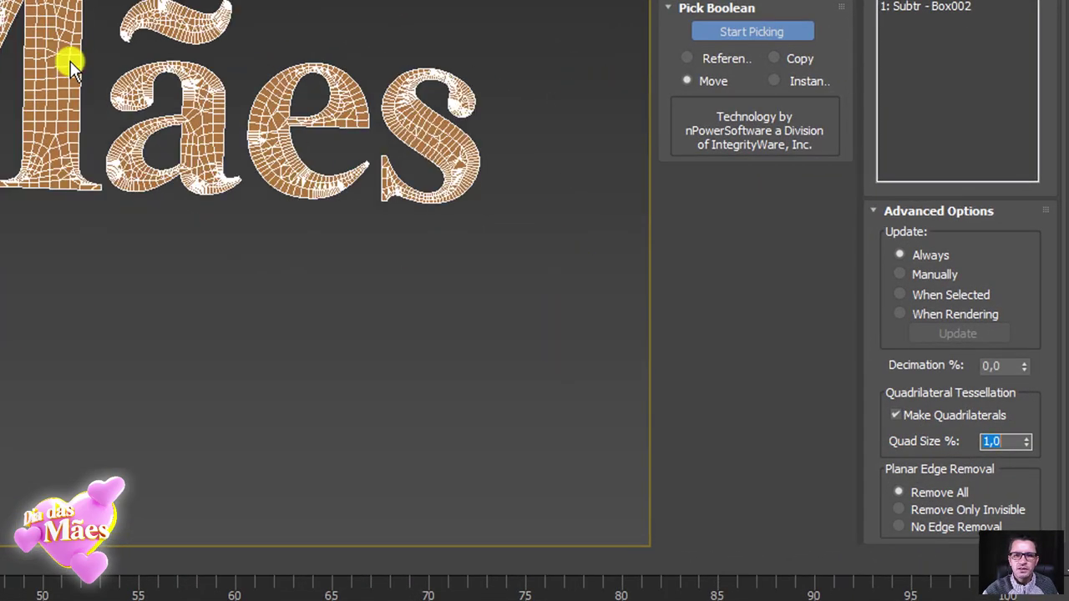
pyautogui.scroll(-2, 70, 61)
pyautogui.moveTo(114, 76); pyautogui.dragTo(200, 114, button='middle')
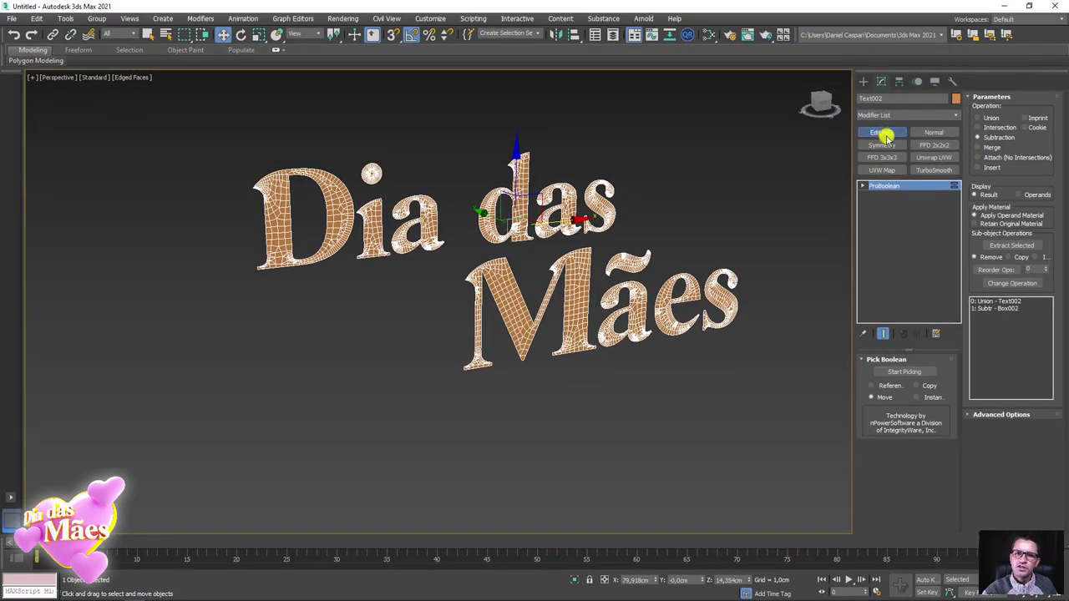
# Add Edit Poly, select all borders and Shift-drag them to thicken the letters
pyautogui.click(878, 134)
pyautogui.click(1007, 109)
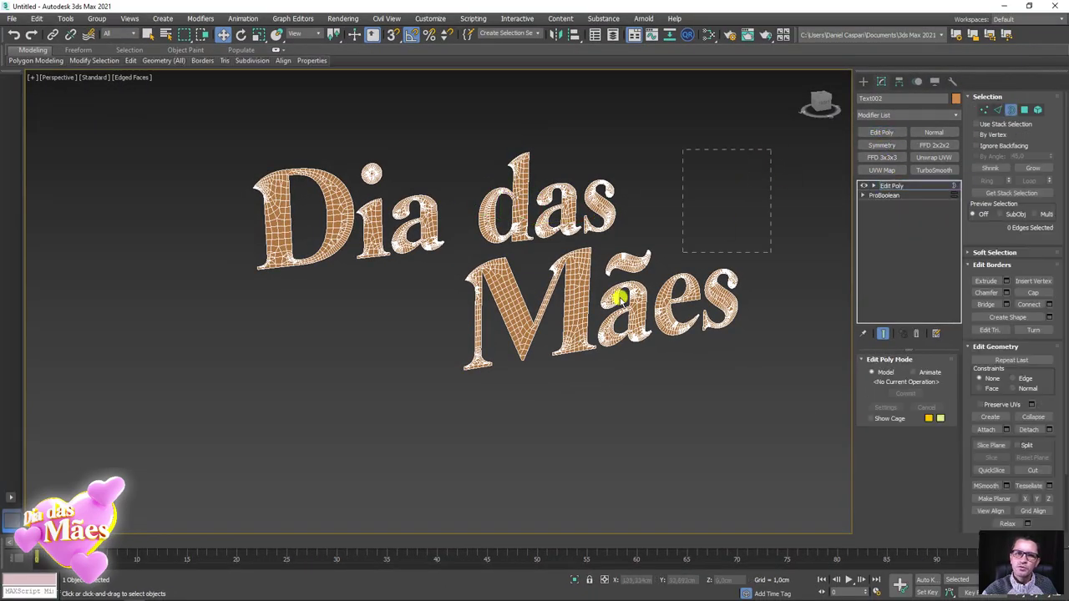
pyautogui.hotkey('ctrl', 'a')
pyautogui.keyDown('alt'); pyautogui.moveTo(367, 310); pyautogui.dragTo(405, 329, button='middle'); pyautogui.keyUp('alt')
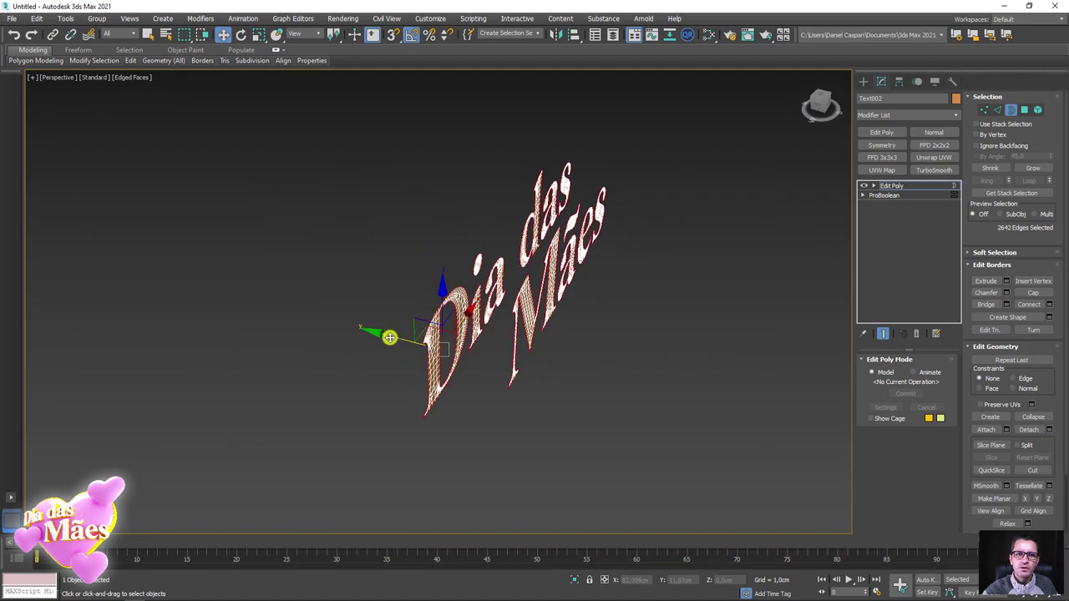
pyautogui.moveTo(389, 337)
pyautogui.keyDown('shift'); pyautogui.mouseDown()
pyautogui.moveTo(431, 351)
pyautogui.moveTo(406, 346)
pyautogui.mouseUp(); pyautogui.keyUp('shift')
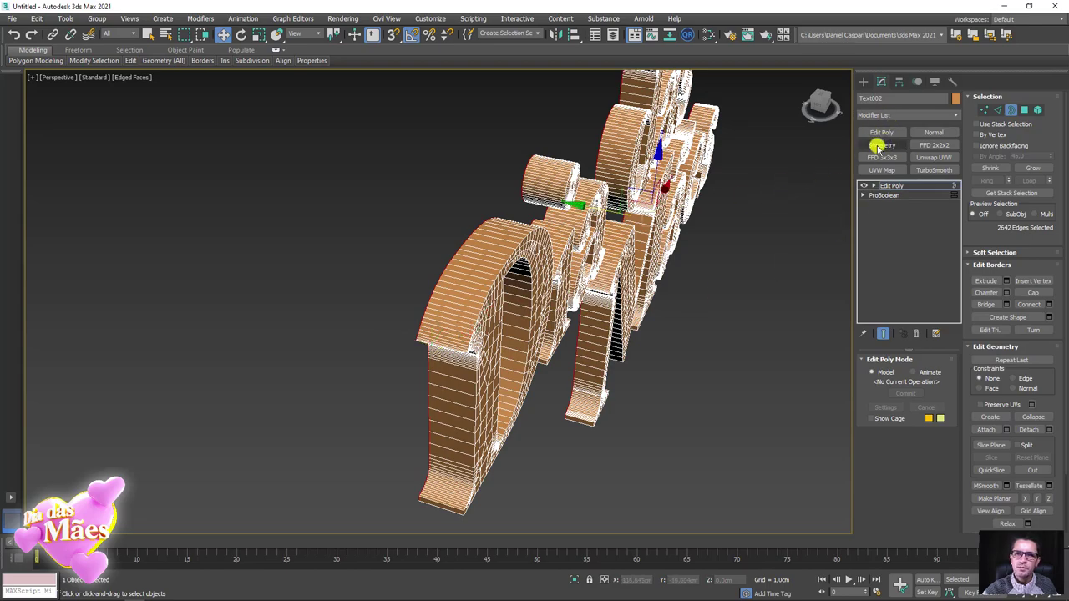
# Add a Symmetry modifier mirrored across the Z axis
pyautogui.click(881, 144)
pyautogui.moveTo(746, 352)
pyautogui.keyDown('alt'); pyautogui.mouseDown(button='middle')
pyautogui.moveTo(679, 329)
pyautogui.moveTo(449, 329)
pyautogui.moveTo(534, 342)
pyautogui.mouseUp(button='middle'); pyautogui.keyUp('alt')
pyautogui.click(921, 381)
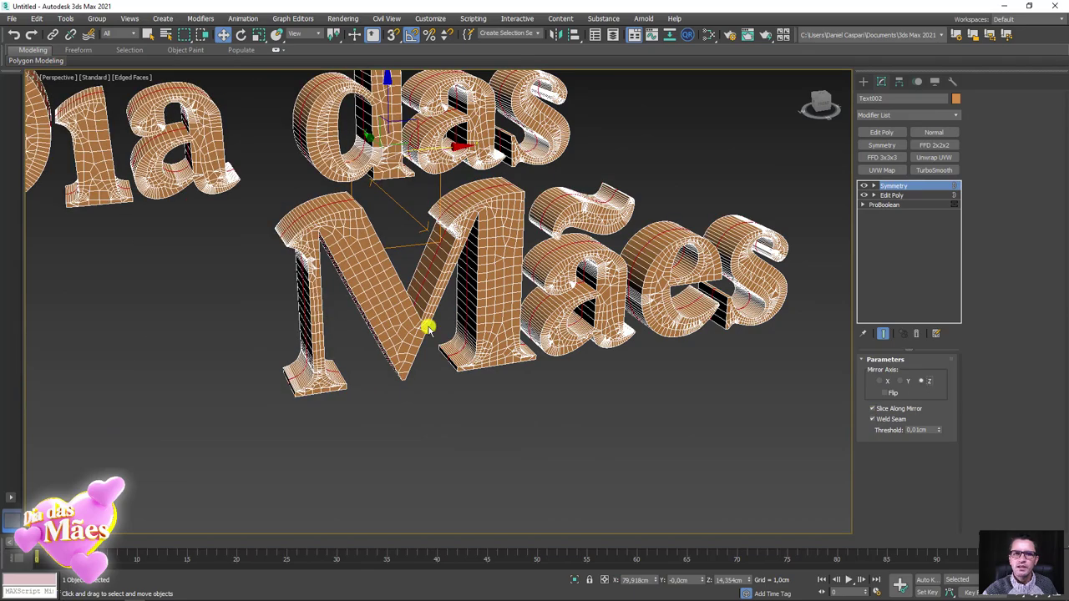
pyautogui.moveTo(426, 325)
pyautogui.keyDown('alt'); pyautogui.mouseDown(button='middle')
pyautogui.moveTo(490, 332)
pyautogui.moveTo(506, 351)
pyautogui.moveTo(429, 346)
pyautogui.moveTo(808, 222)
pyautogui.mouseUp(button='middle'); pyautogui.keyUp('alt')
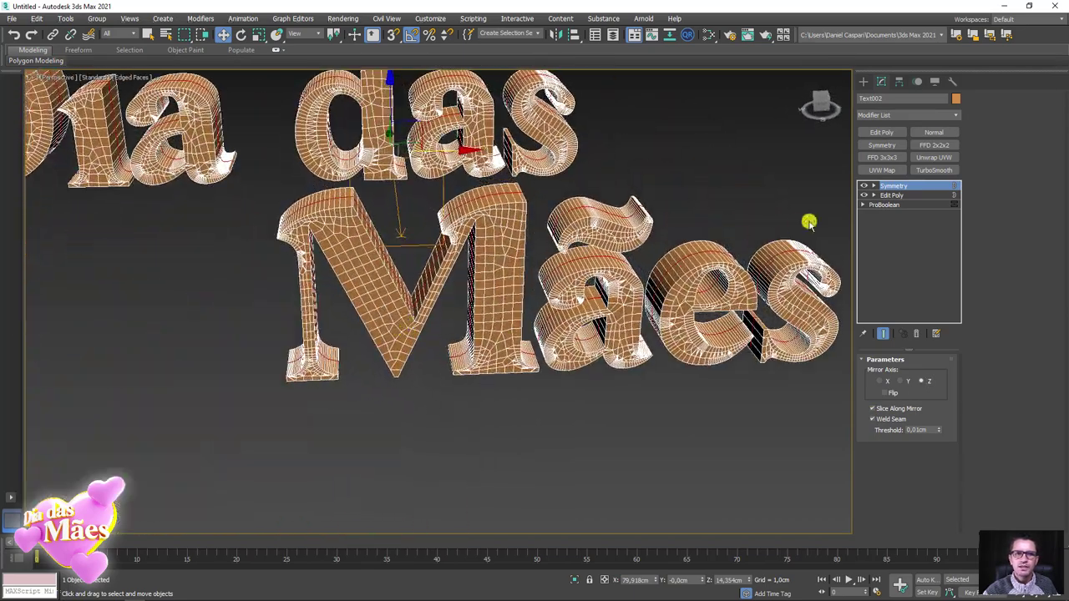
pyautogui.moveTo(683, 265)
pyautogui.keyDown('alt'); pyautogui.mouseDown(button='middle')
pyautogui.moveTo(694, 360)
pyautogui.moveTo(742, 298)
pyautogui.mouseUp(button='middle'); pyautogui.keyUp('alt')
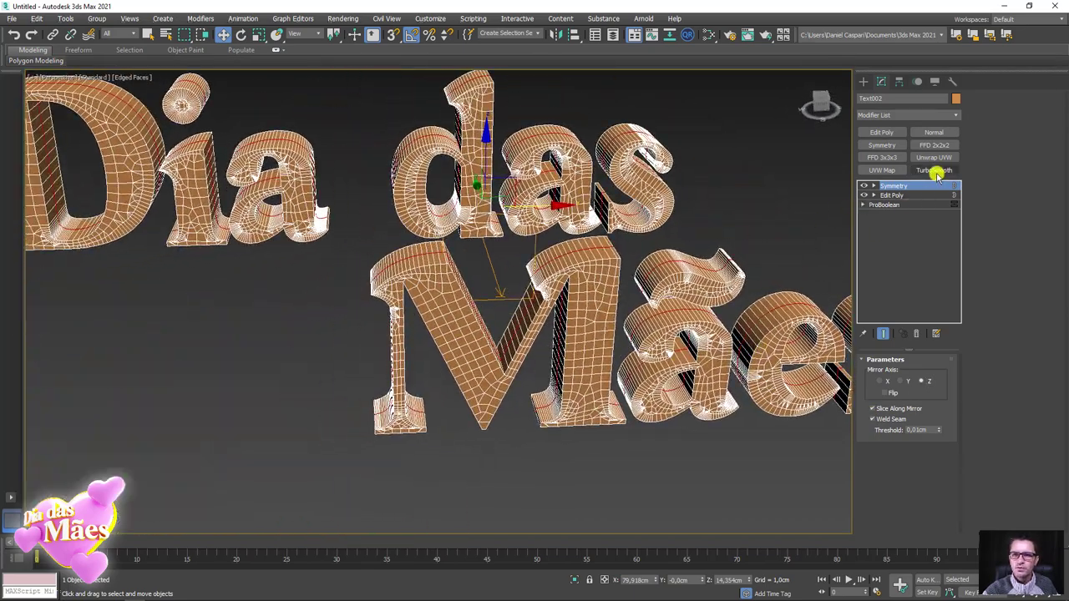
# Review the Edit Poly and Symmetry levels, then add a 1-iteration TurboSmooth to round the letters
pyautogui.click(873, 195)
pyautogui.click(897, 223)
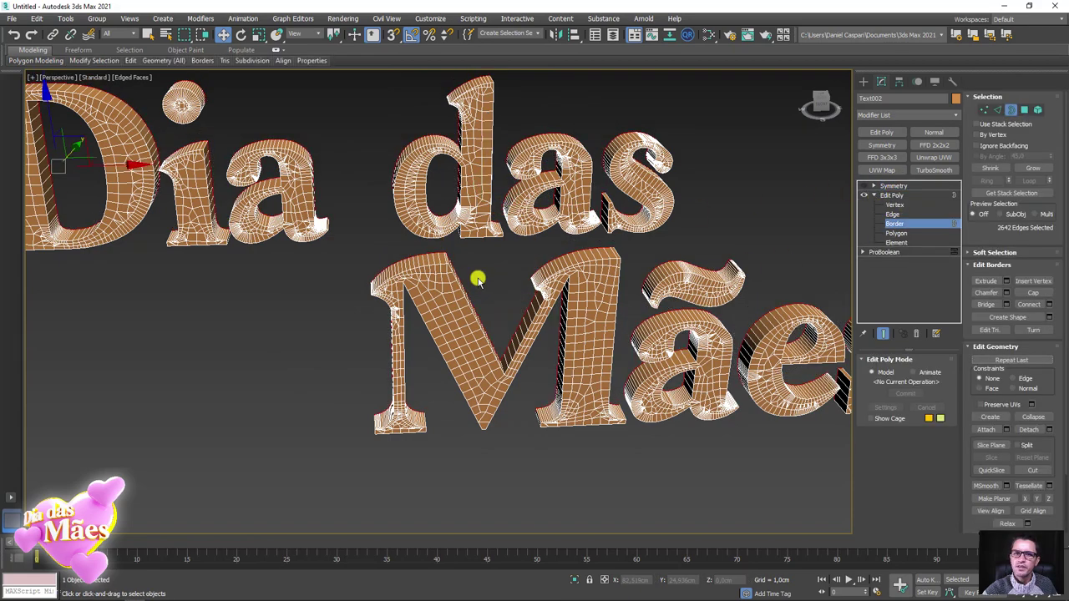
pyautogui.keyDown('alt'); pyautogui.moveTo(476, 276); pyautogui.dragTo(618, 293, button='middle'); pyautogui.keyUp('alt')
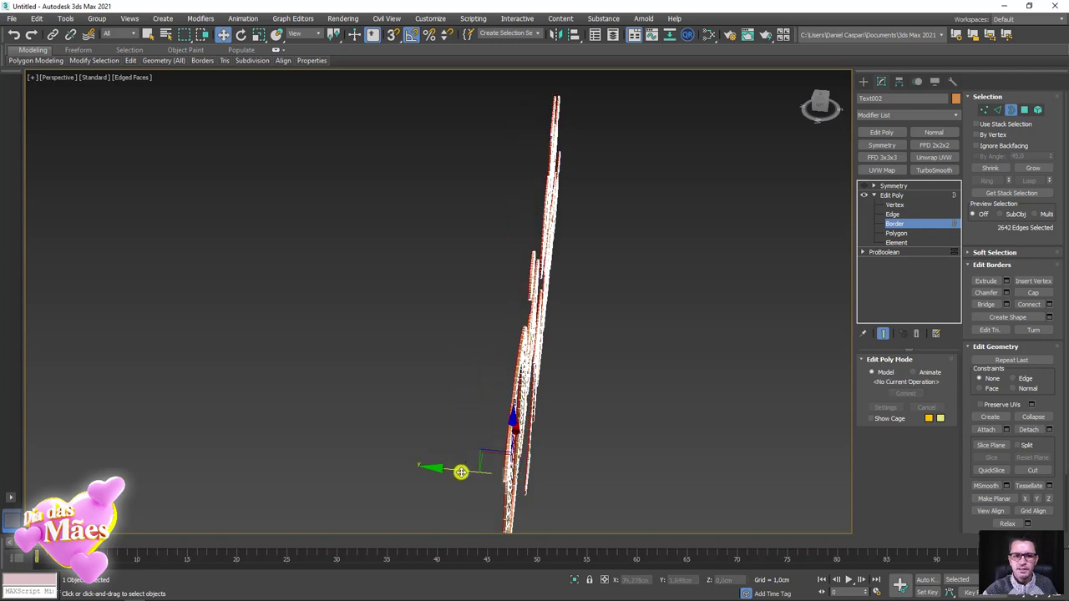
pyautogui.keyDown('alt'); pyautogui.moveTo(461, 473); pyautogui.dragTo(422, 465, button='middle'); pyautogui.keyUp('alt')
pyautogui.click(892, 195)
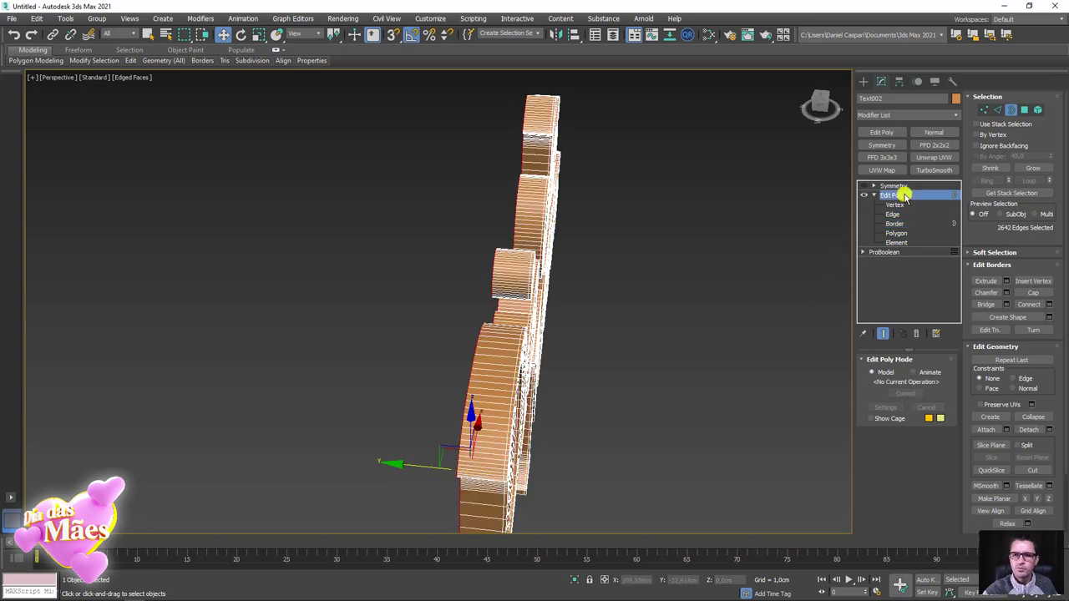
pyautogui.click(892, 185)
pyautogui.moveTo(748, 286)
pyautogui.keyDown('alt'); pyautogui.mouseDown(button='middle')
pyautogui.moveTo(687, 329)
pyautogui.moveTo(730, 306)
pyautogui.mouseUp(button='middle'); pyautogui.keyUp('alt')
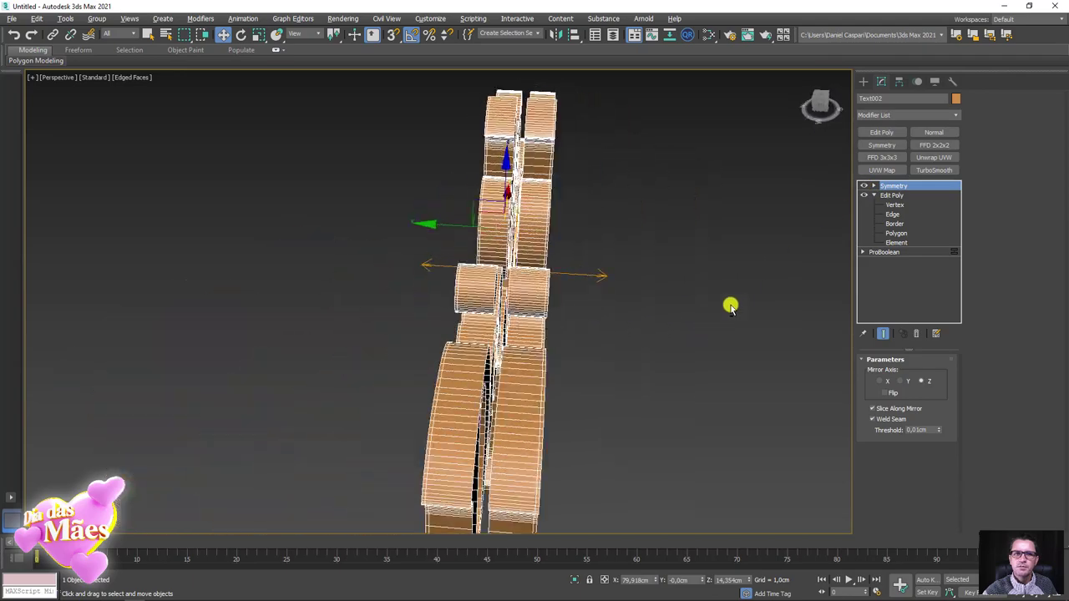
pyautogui.click(873, 186)
pyautogui.click(892, 195)
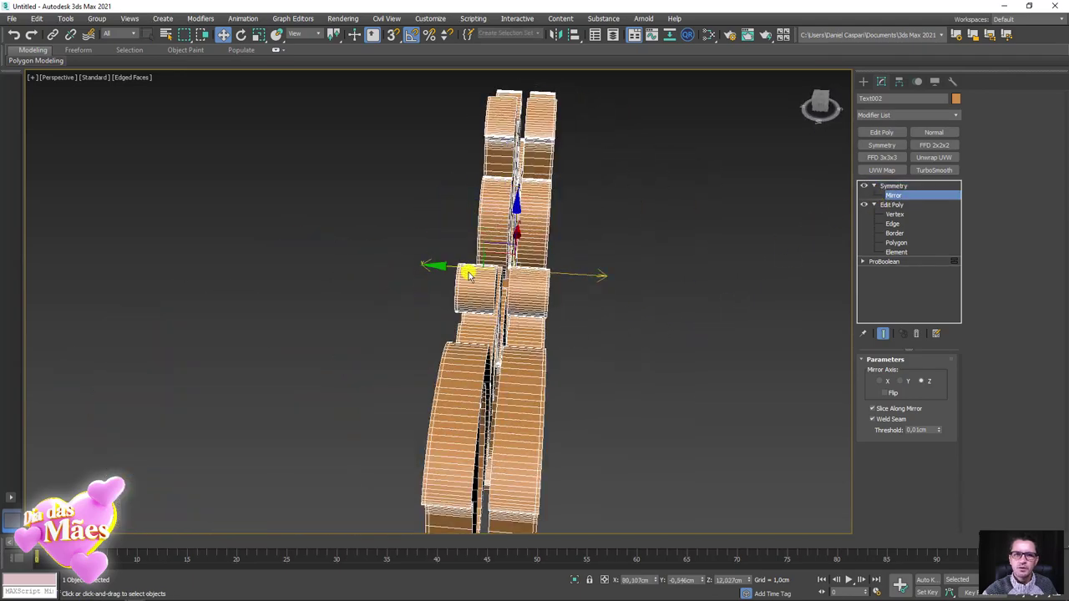
pyautogui.moveTo(466, 265)
pyautogui.keyDown('alt'); pyautogui.mouseDown(button='middle')
pyautogui.moveTo(568, 317)
pyautogui.moveTo(512, 262)
pyautogui.moveTo(654, 321)
pyautogui.mouseUp(button='middle'); pyautogui.keyUp('alt')
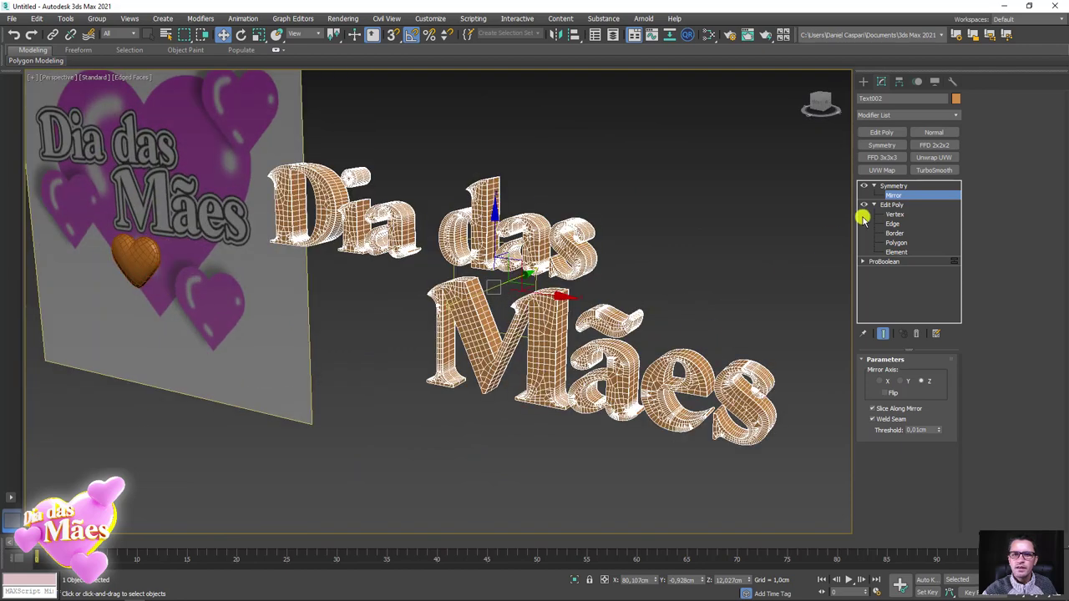
pyautogui.click(901, 185)
pyautogui.click(939, 170)
# Switch off the TurboSmooth on the thick text and select the Symmetry modifier below it
pyautogui.moveTo(673, 262)
pyautogui.keyDown('alt'); pyautogui.mouseDown(button='middle')
pyautogui.moveTo(496, 310)
pyautogui.moveTo(420, 289)
pyautogui.moveTo(455, 286)
pyautogui.moveTo(445, 286)
pyautogui.moveTo(632, 358)
pyautogui.mouseUp(button='middle'); pyautogui.keyUp('alt')
pyautogui.press('F4')
pyautogui.scroll(3, 455, 285)
pyautogui.scroll(4, 463, 227)
pyautogui.scroll(3, 463, 228)
pyautogui.scroll(3, 360, 235)
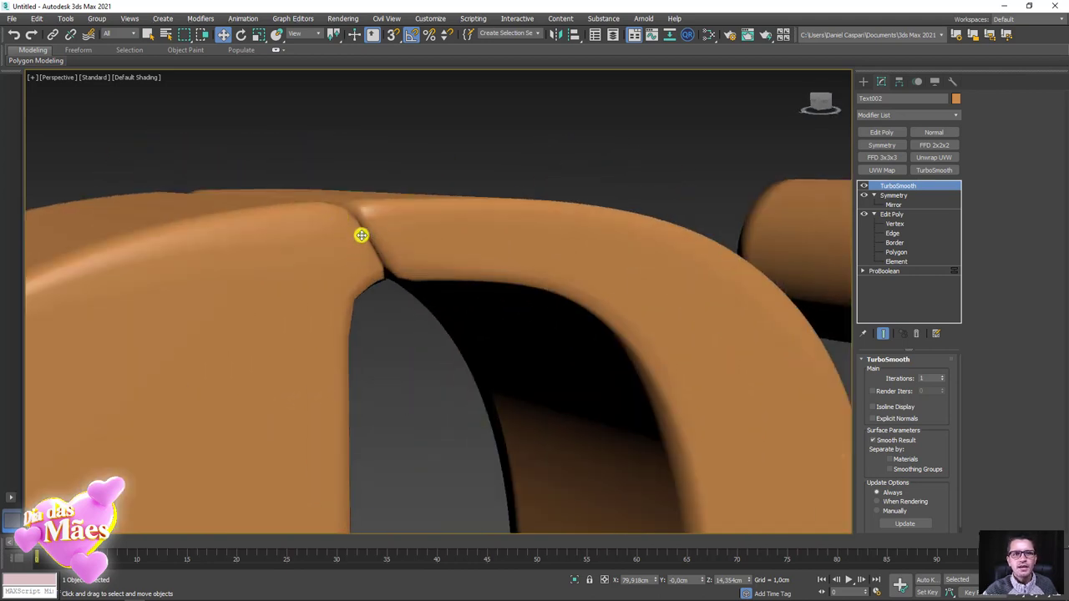
pyautogui.click(864, 185)
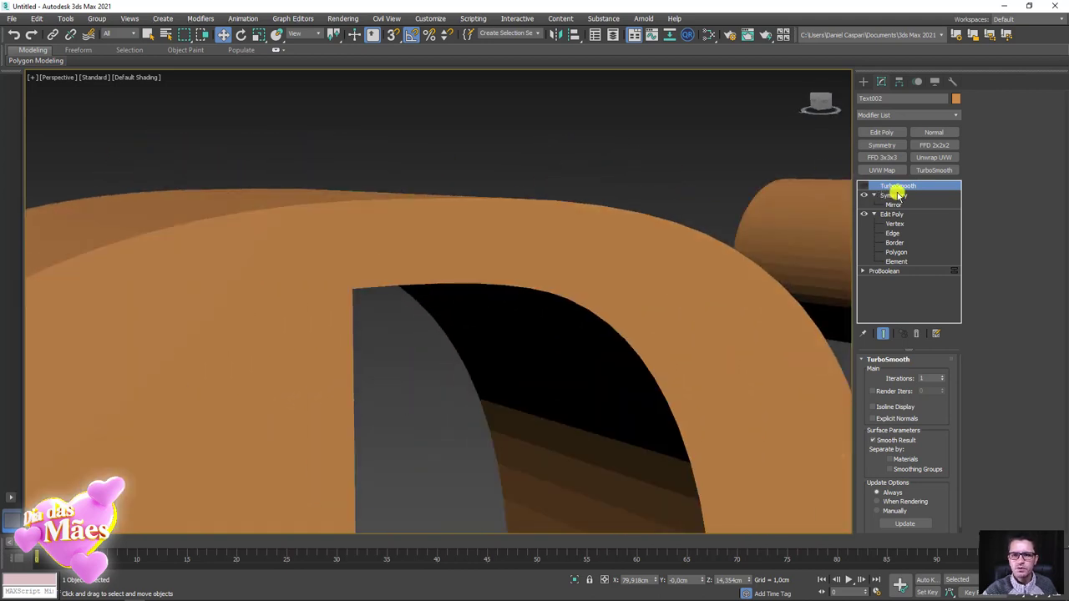
pyautogui.click(893, 194)
pyautogui.scroll(-4, 518, 296)
pyautogui.scroll(-1, 513, 298)
# Compare the smoothed and raw mesh, leave TurboSmooth off, and add an Edit Poly above Symmetry
pyautogui.press('F4')
pyautogui.scroll(2, 342, 306)
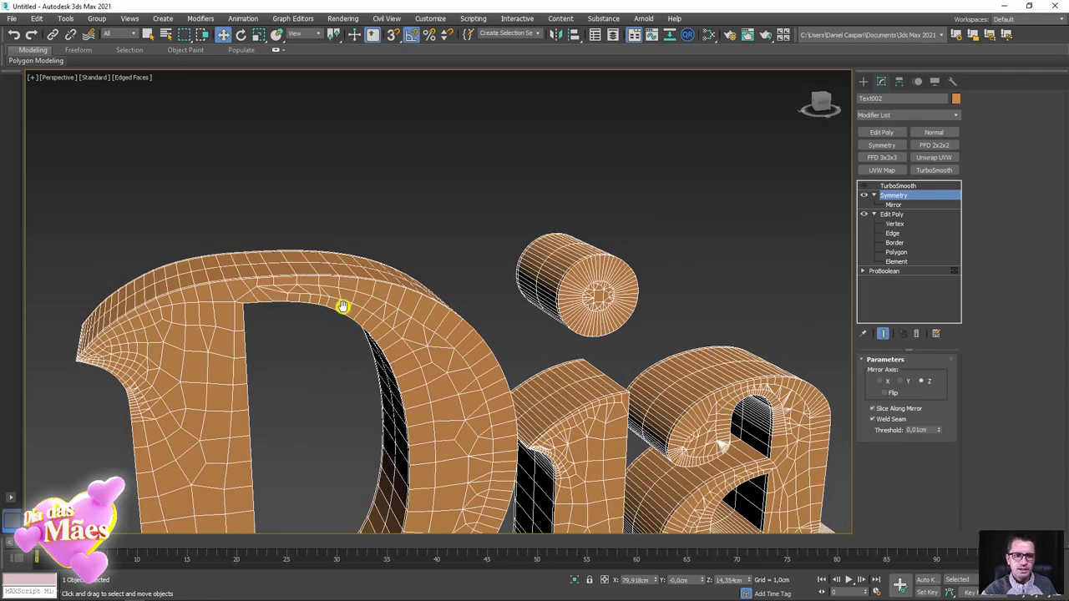
pyautogui.scroll(3, 341, 297)
pyautogui.scroll(3, 341, 296)
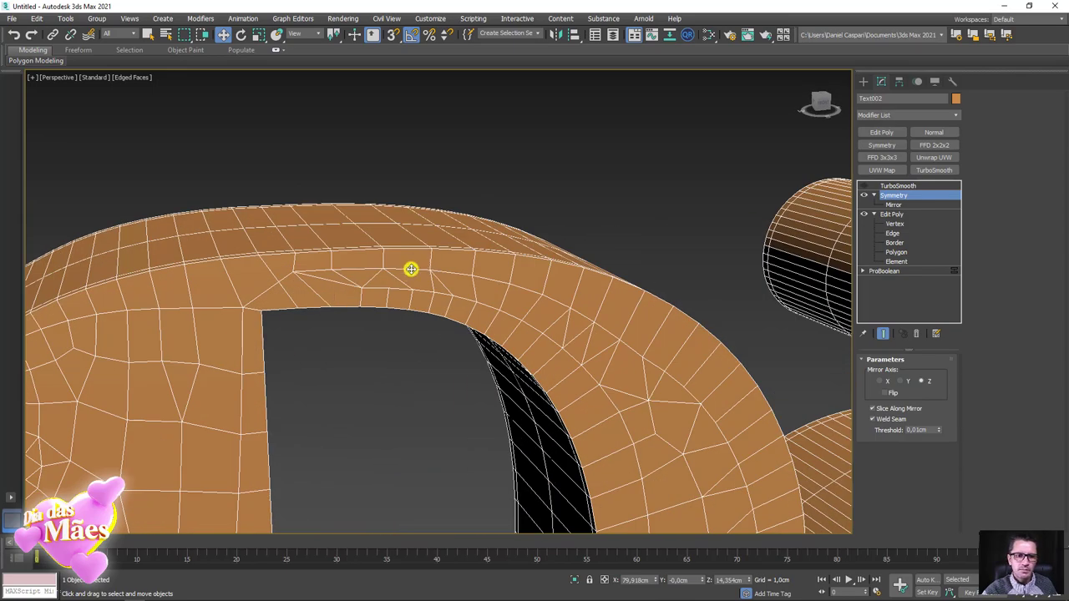
pyautogui.click(865, 185)
pyautogui.click(864, 186)
pyautogui.click(864, 186)
pyautogui.click(864, 186)
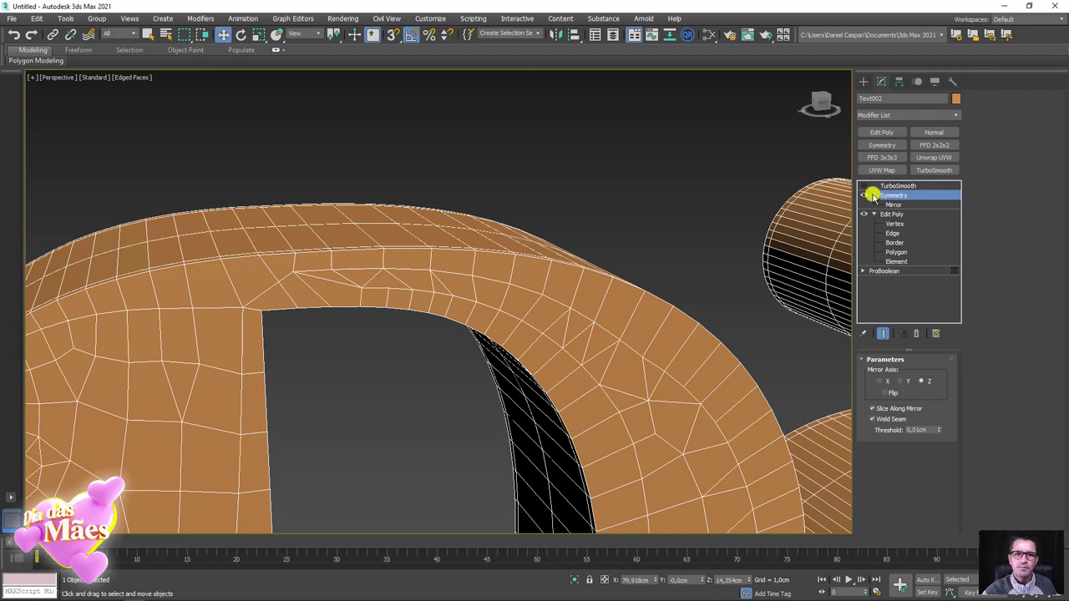
pyautogui.click(881, 132)
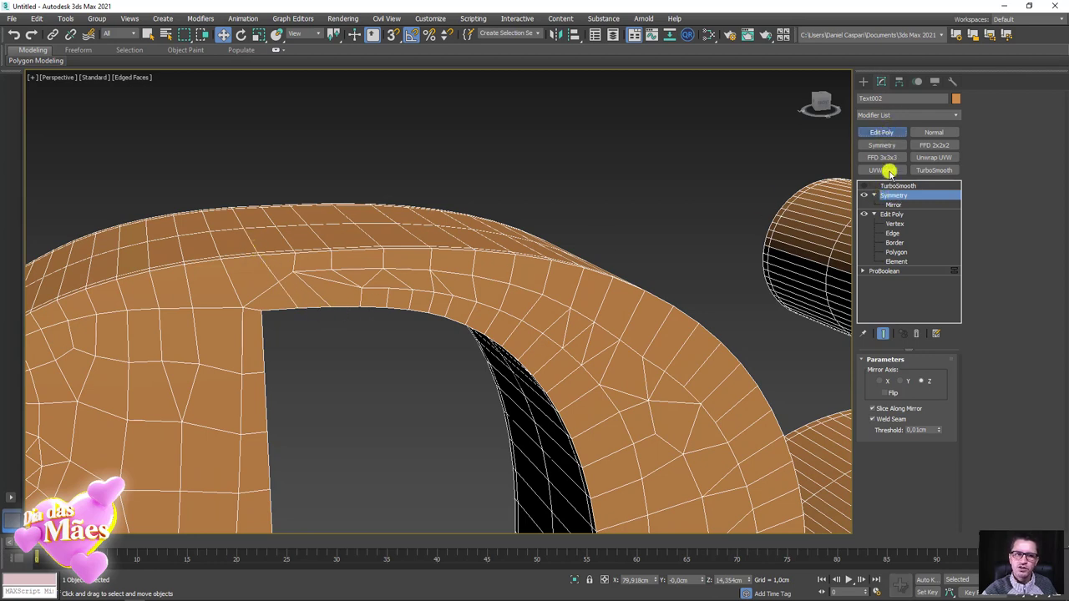
# Delete the tangled edges and polygons of the messy patch on top of the letter
pyautogui.click(995, 111)
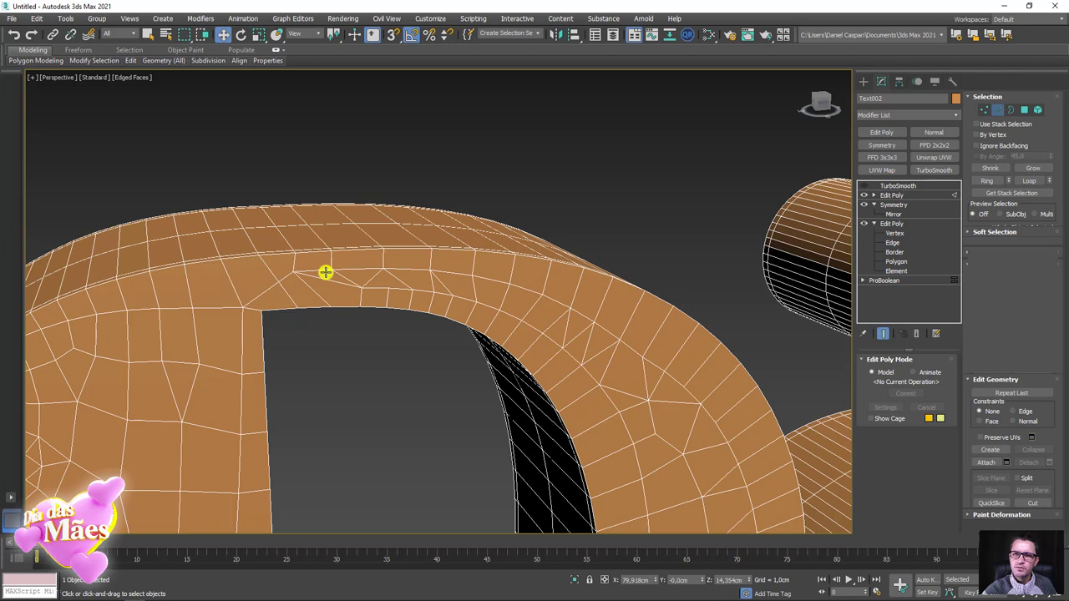
pyautogui.click(256, 247)
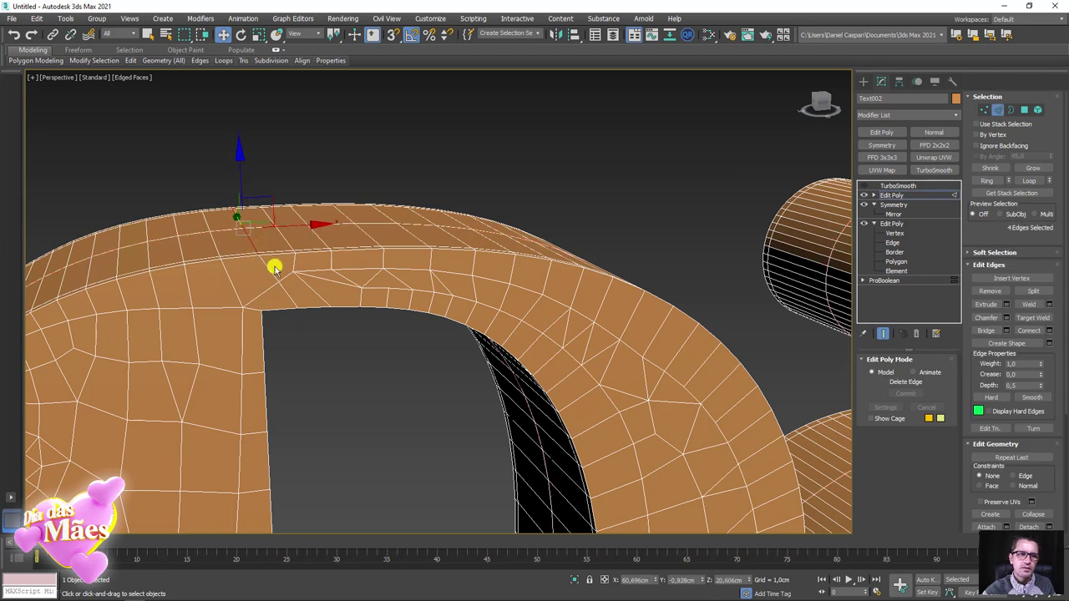
pyautogui.press('Delete')
pyautogui.click(269, 267)
pyautogui.press('Delete')
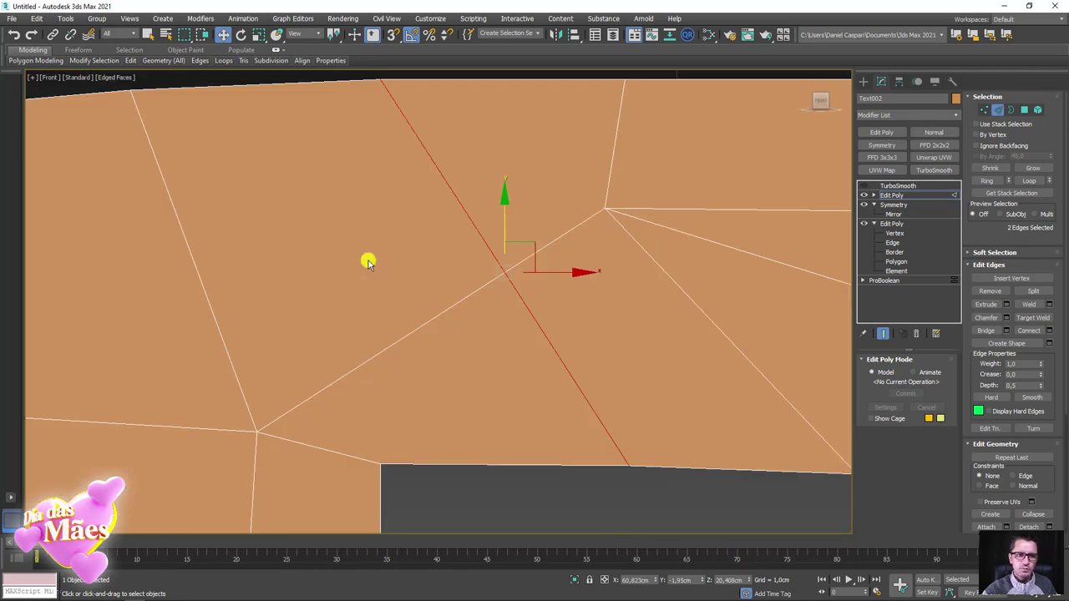
pyautogui.click(1024, 110)
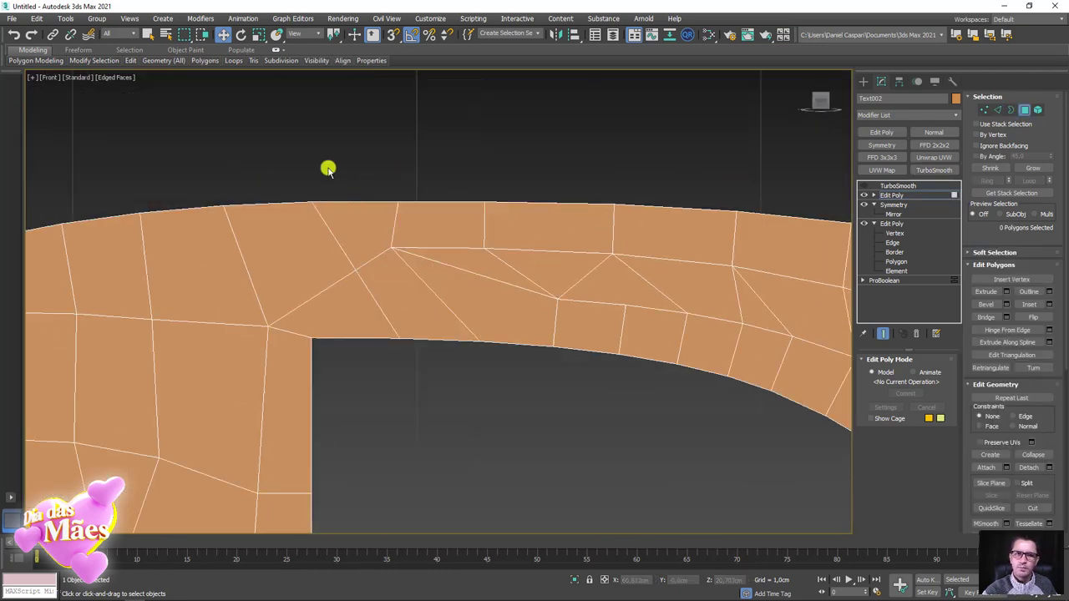
pyautogui.moveTo(326, 238); pyautogui.dragTo(346, 262)
pyautogui.keyDown('ctrl'); pyautogui.moveTo(382, 310); pyautogui.dragTo(401, 360); pyautogui.keyUp('ctrl')
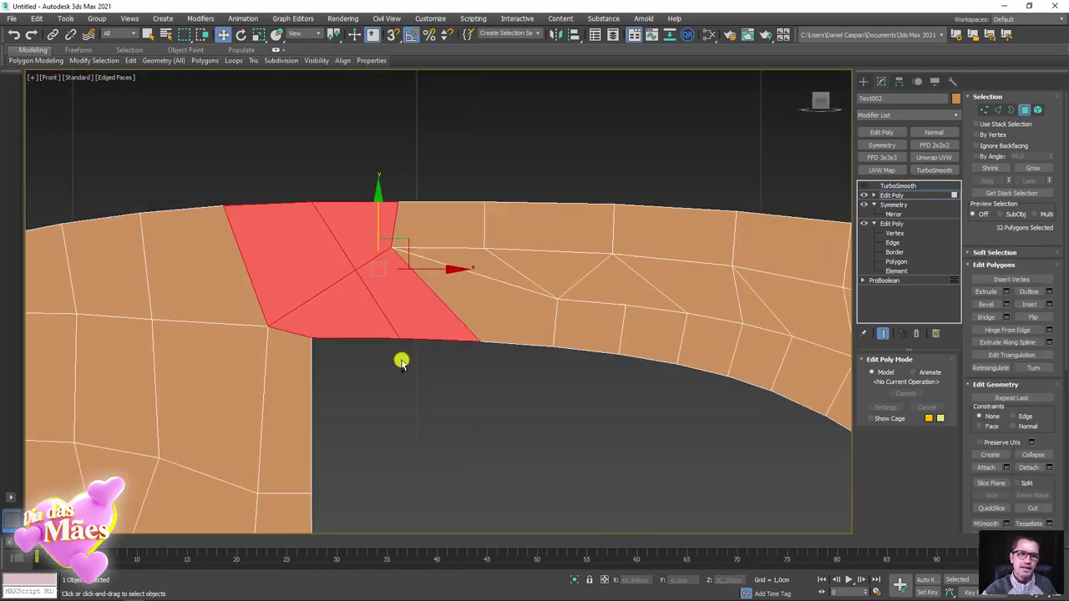
pyautogui.press('Delete')
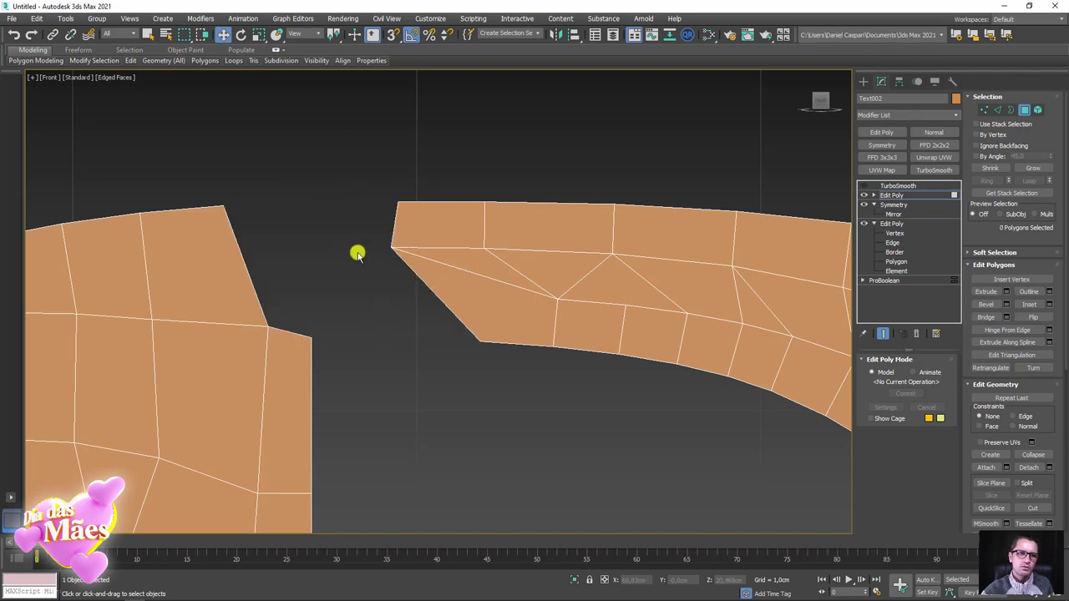
# Select the open border around the gap and bridge it with a clean strip of polygons
pyautogui.scroll(-3, 475, 253)
pyautogui.moveTo(475, 253)
pyautogui.keyDown('alt'); pyautogui.mouseDown(button='middle')
pyautogui.moveTo(496, 298)
pyautogui.moveTo(451, 122)
pyautogui.mouseUp(button='middle'); pyautogui.keyUp('alt')
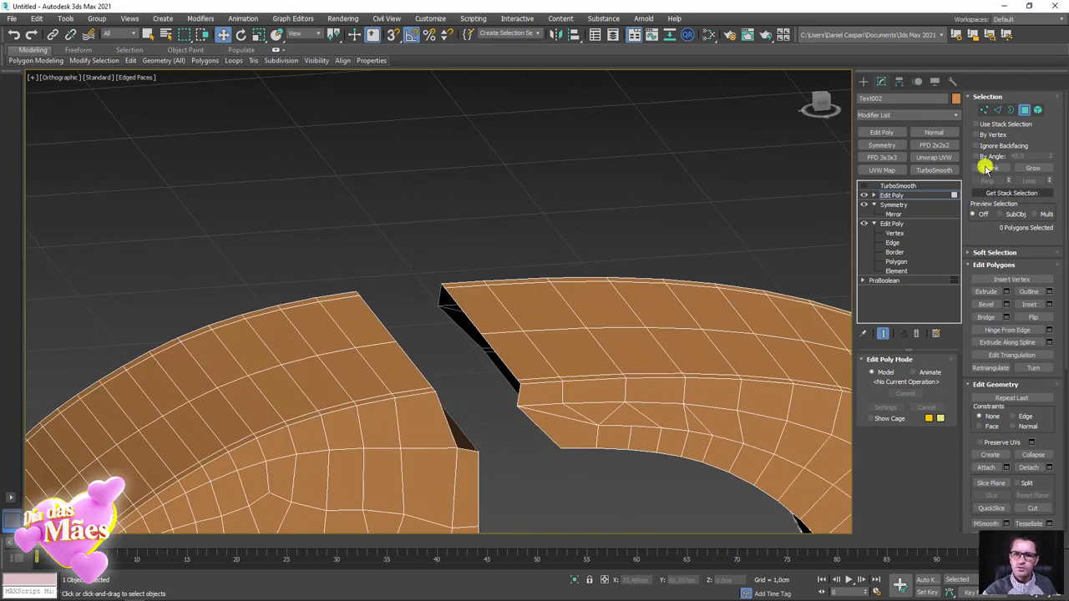
pyautogui.click(1010, 110)
pyautogui.moveTo(422, 203); pyautogui.dragTo(565, 303)
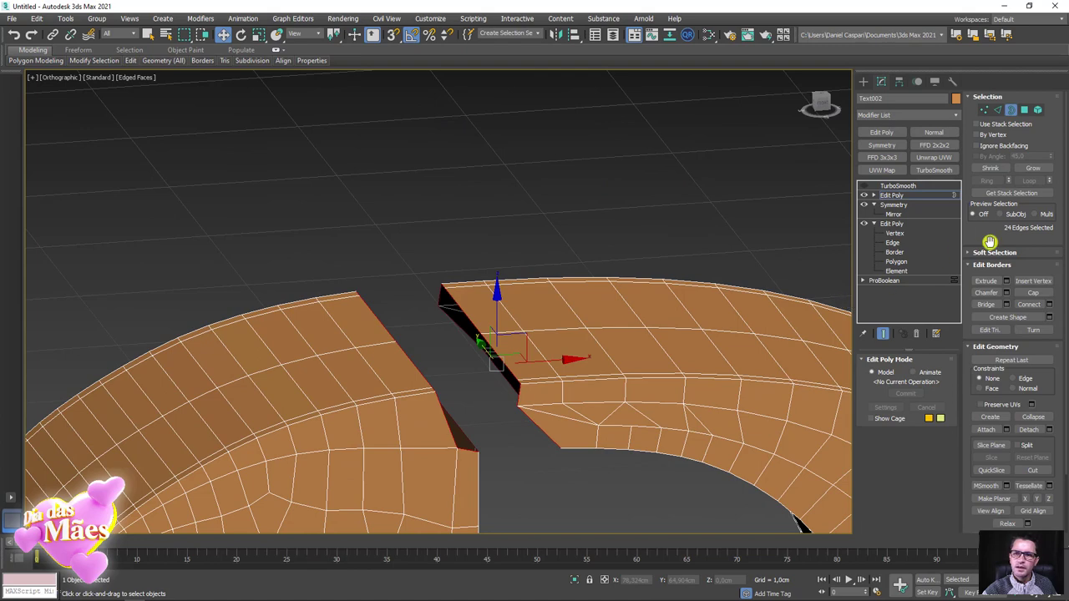
pyautogui.scroll(-2, 989, 241)
pyautogui.click(986, 276)
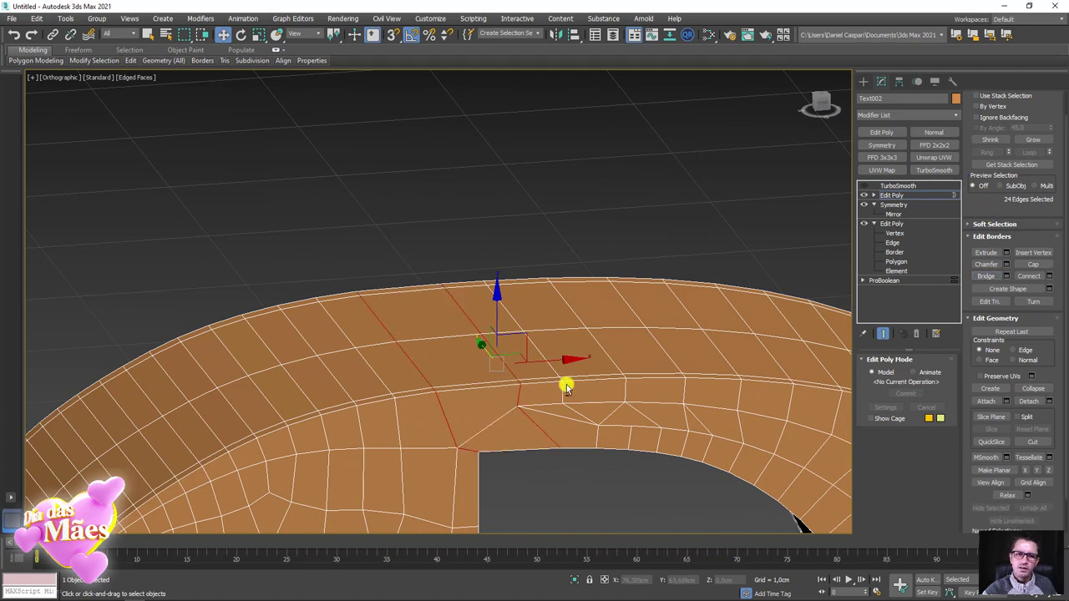
pyautogui.moveTo(565, 381)
pyautogui.keyDown('alt'); pyautogui.mouseDown(button='middle')
pyautogui.moveTo(544, 367)
pyautogui.moveTo(865, 242)
pyautogui.mouseUp(button='middle'); pyautogui.keyUp('alt')
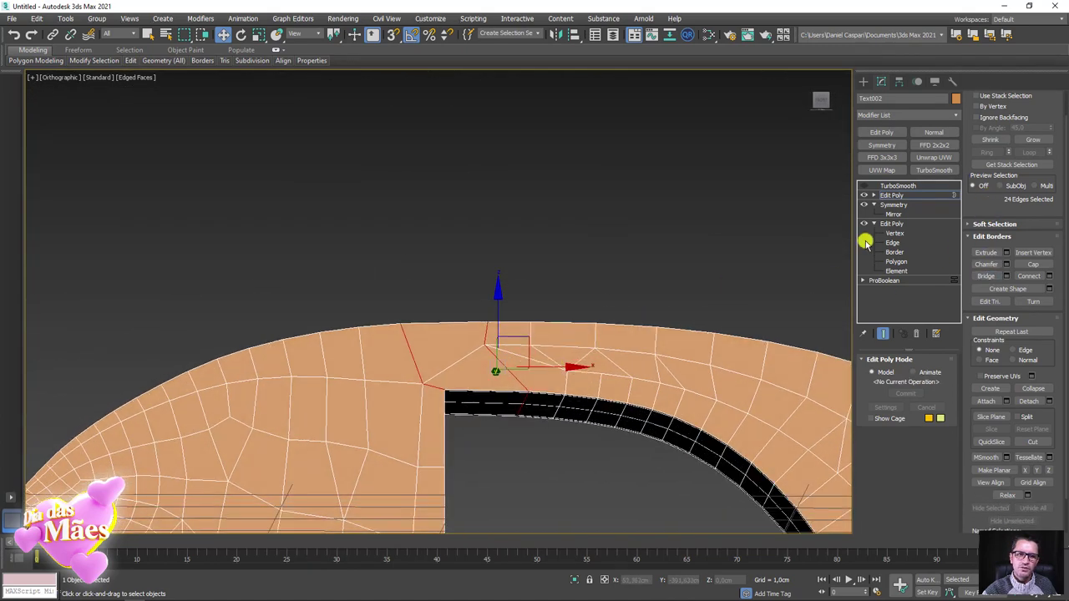
pyautogui.click(895, 185)
# Turn TurboSmooth back on and view the rounded text from the front and above
pyautogui.click(864, 186)
pyautogui.scroll(-3, 643, 343)
pyautogui.scroll(-2, 526, 265)
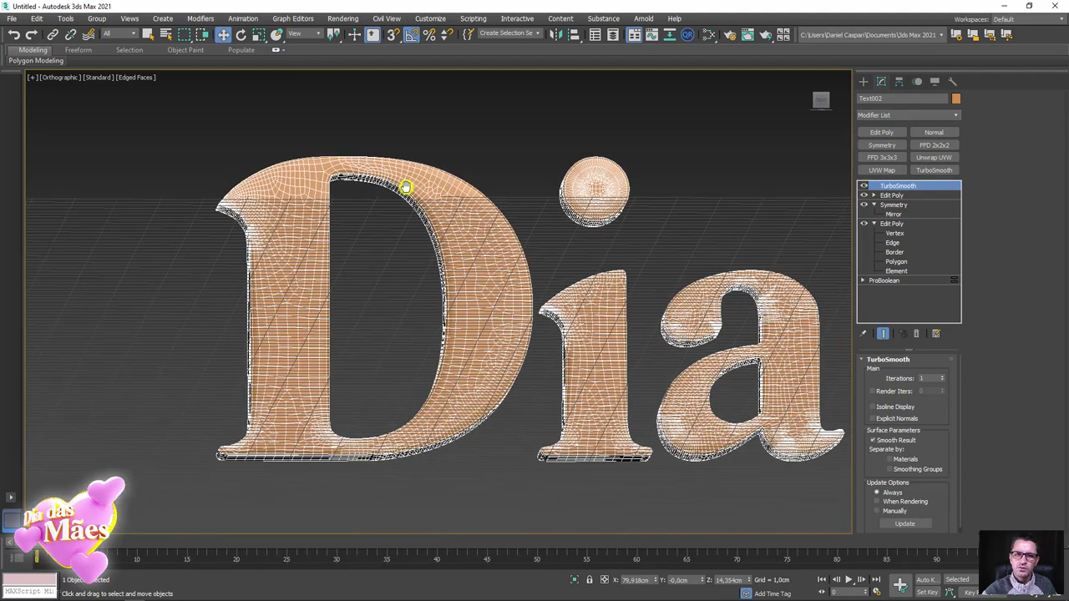
pyautogui.keyDown('alt'); pyautogui.moveTo(406, 186); pyautogui.dragTo(656, 303, button='middle'); pyautogui.keyUp('alt')
pyautogui.scroll(-3, 626, 338)
pyautogui.scroll(2, 491, 365)
pyautogui.moveTo(491, 365)
pyautogui.keyDown('alt'); pyautogui.mouseDown(button='middle')
pyautogui.moveTo(417, 362)
pyautogui.moveTo(490, 366)
pyautogui.mouseUp(button='middle'); pyautogui.keyUp('alt')
pyautogui.scroll(2, 622, 343)
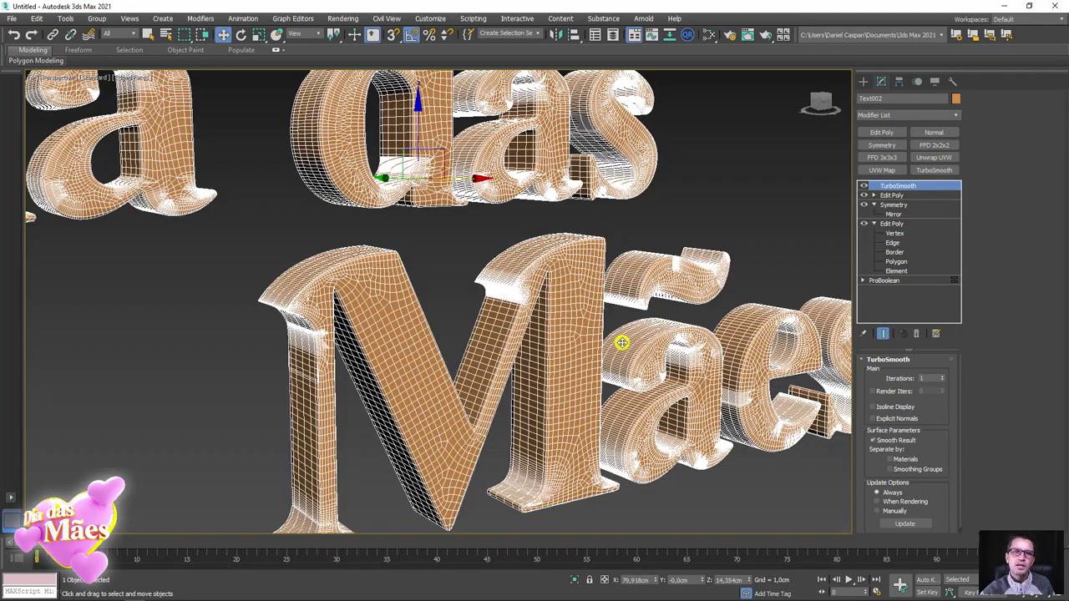
pyautogui.scroll(-3, 549, 334)
# Hide edged faces and inspect the smoothed 'Dia das Mães' lettering from several angles
pyautogui.press('F4')
pyautogui.keyDown('alt'); pyautogui.moveTo(504, 342); pyautogui.dragTo(549, 356, button='middle'); pyautogui.keyUp('alt')
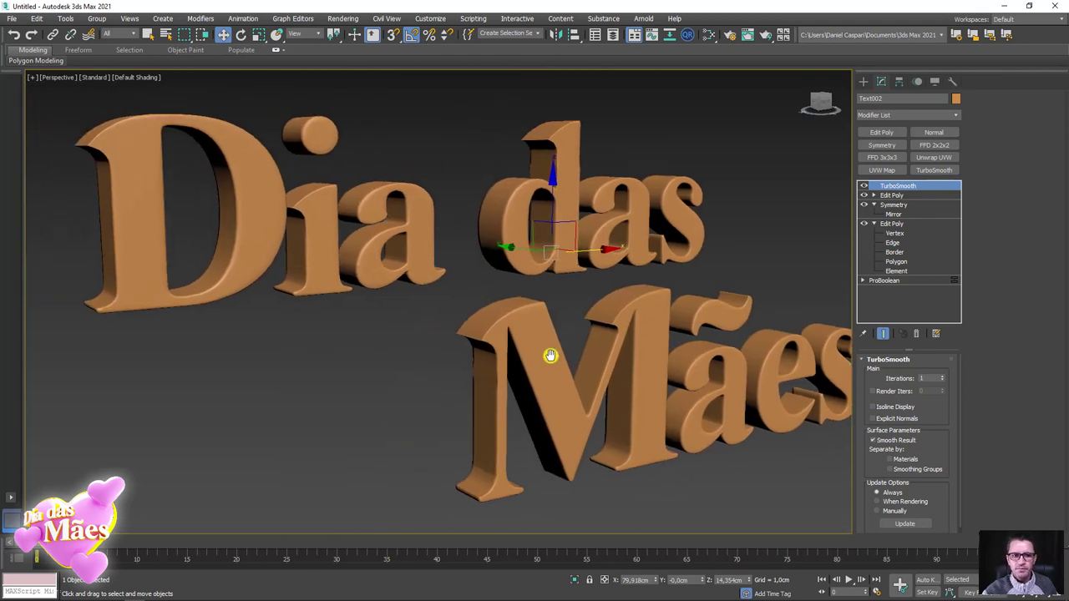
pyautogui.keyDown('alt'); pyautogui.moveTo(360, 368); pyautogui.dragTo(424, 362, button='middle'); pyautogui.keyUp('alt')
pyautogui.scroll(-2, 585, 367)
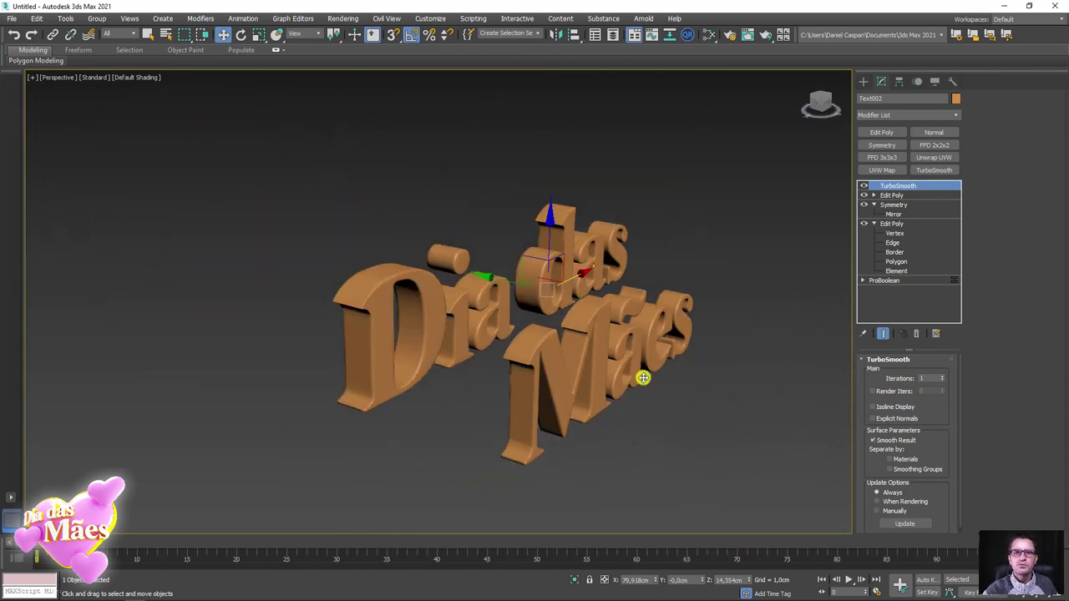
pyautogui.moveTo(642, 376); pyautogui.dragTo(518, 384, button='middle')
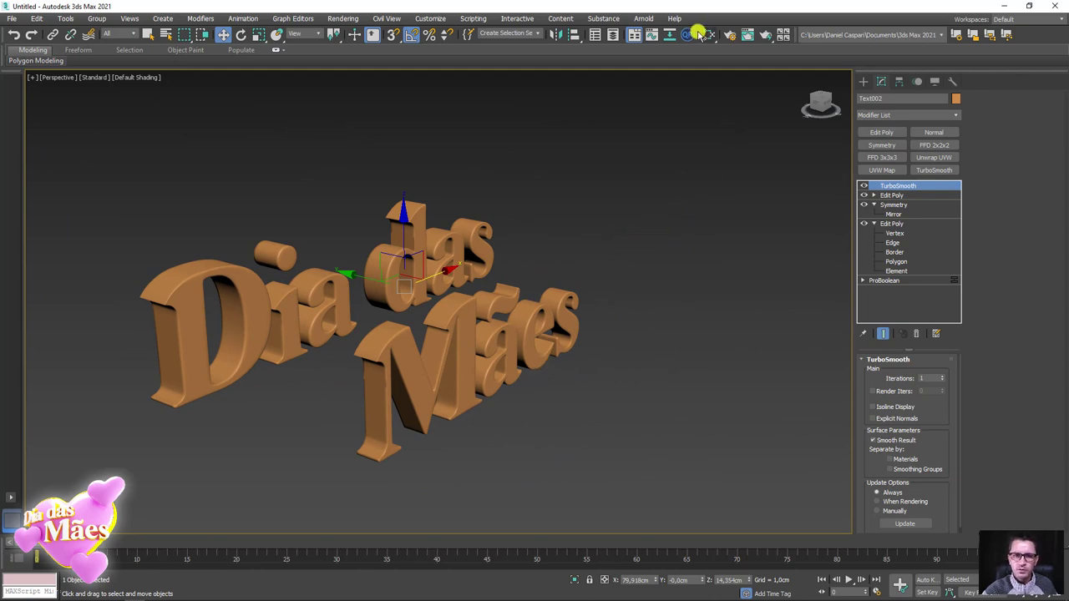
pyautogui.moveTo(649, 195)
pyautogui.keyDown('alt'); pyautogui.mouseDown(button='middle')
pyautogui.moveTo(637, 298)
pyautogui.moveTo(632, 243)
pyautogui.mouseUp(button='middle'); pyautogui.keyUp('alt')
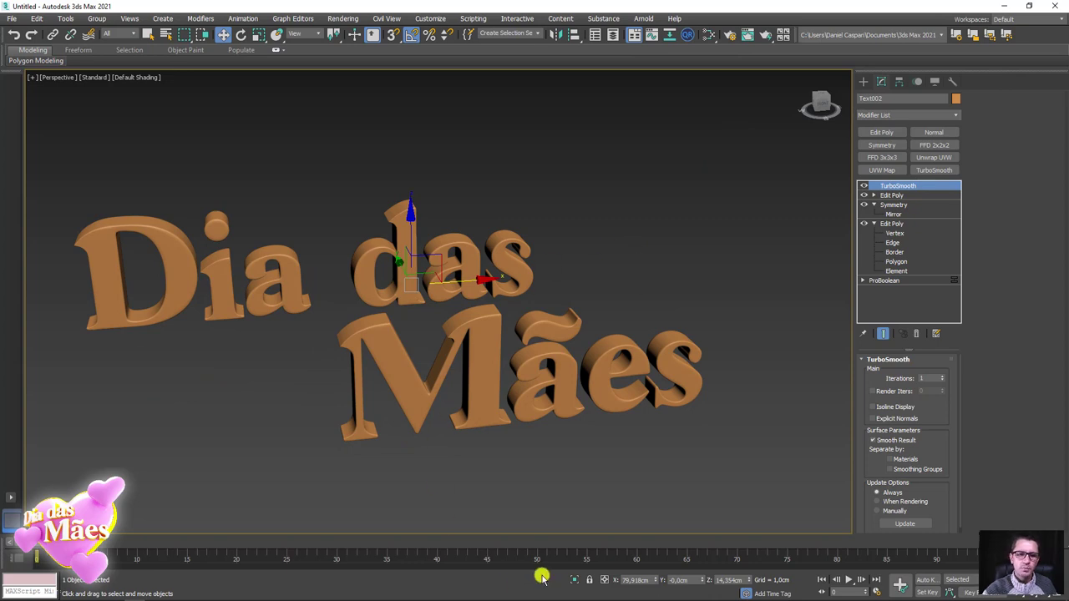
pyautogui.scroll(-3, 596, 484)
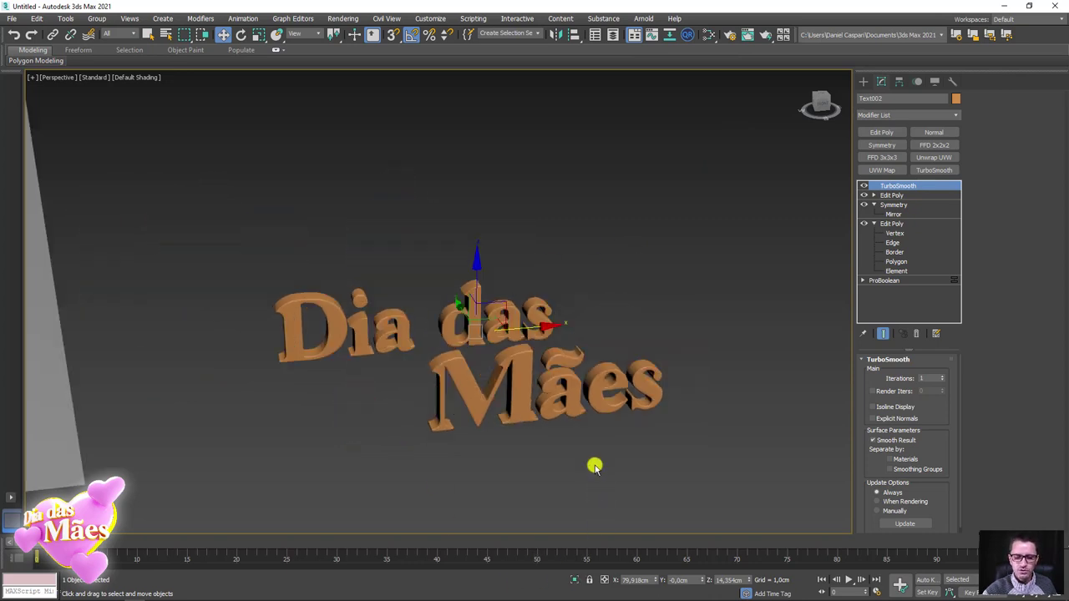
pyautogui.scroll(-3, 607, 462)
pyautogui.moveTo(595, 459); pyautogui.dragTo(558, 341, button='middle')
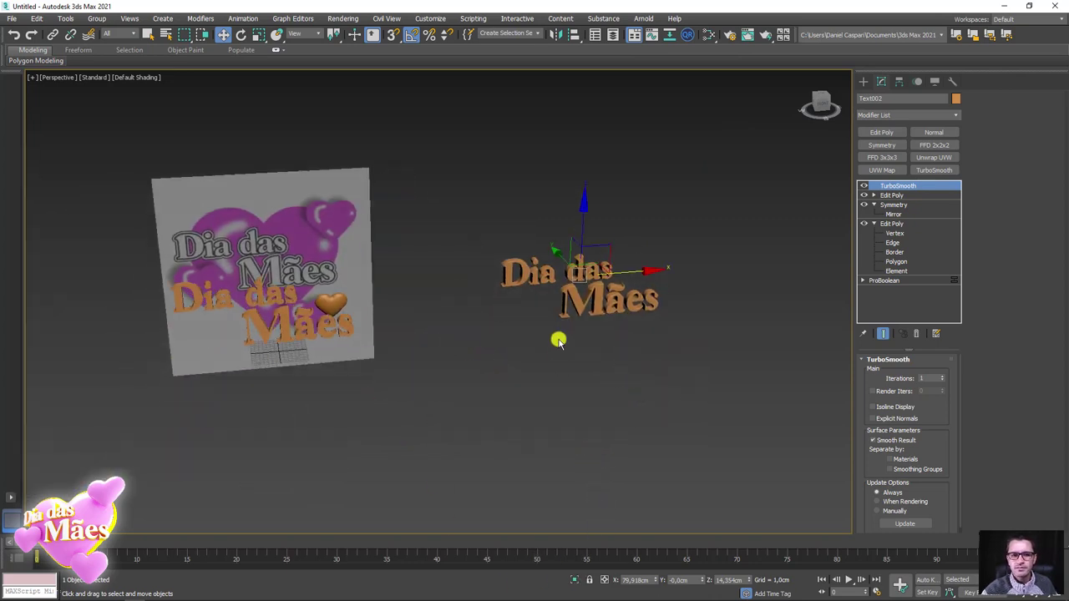
# Clone the original title text Text001 as Text003 and convert the copy to Editable Poly
pyautogui.click(345, 321)
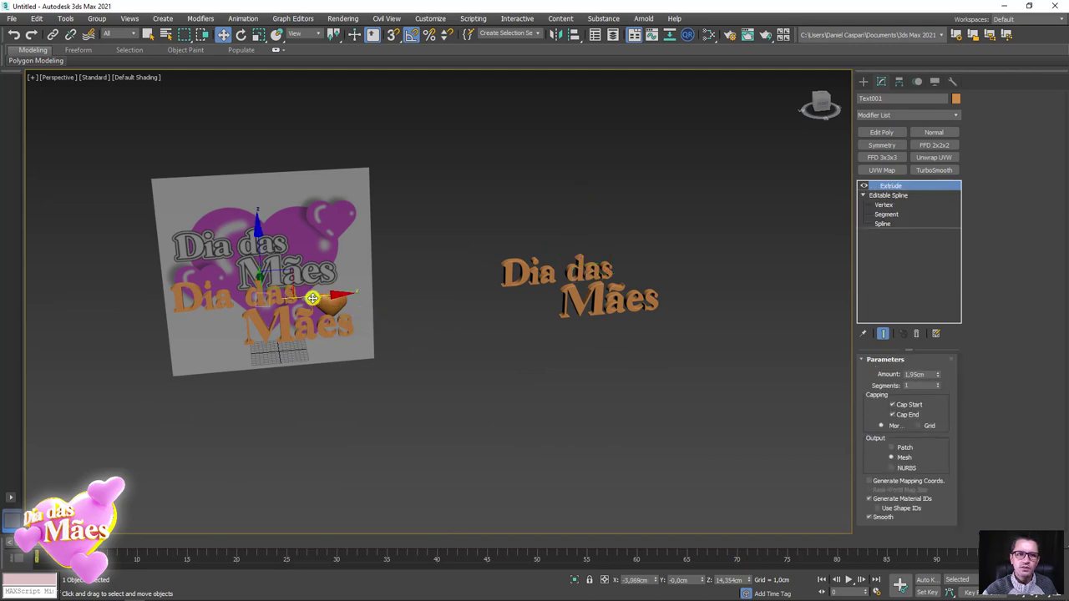
pyautogui.keyDown('shift'); pyautogui.moveTo(312, 298); pyautogui.dragTo(754, 253); pyautogui.keyUp('shift')
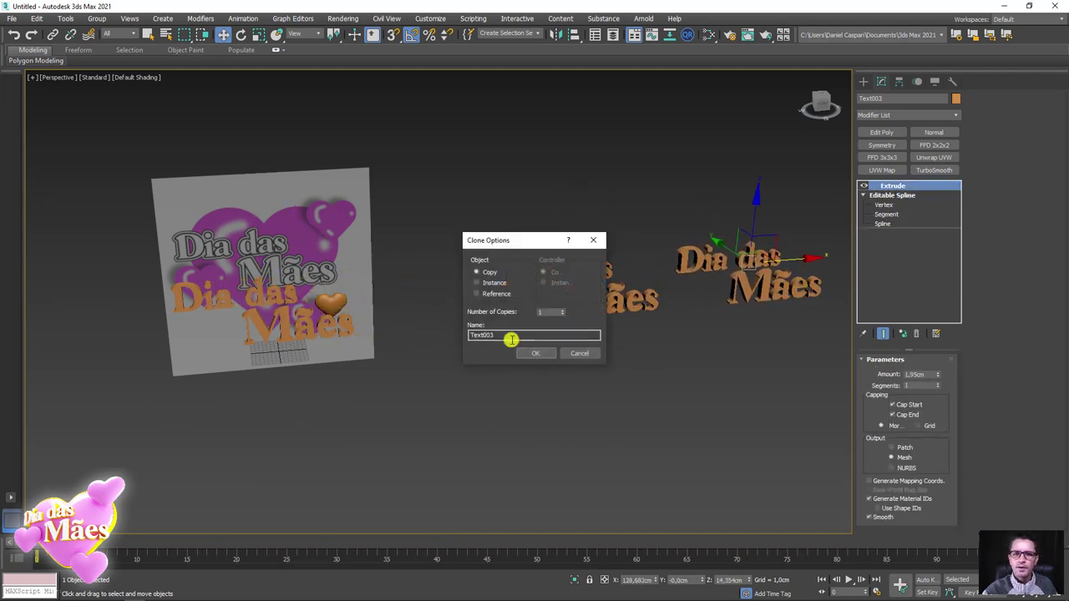
pyautogui.click(536, 352)
pyautogui.scroll(3, 606, 320)
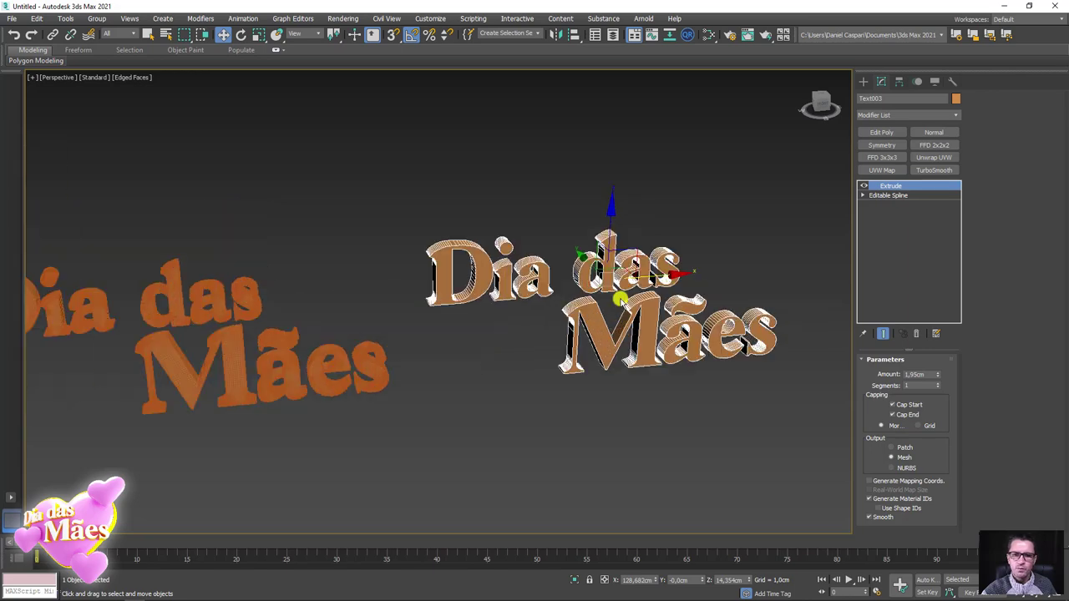
pyautogui.scroll(2, 613, 313)
pyautogui.scroll(3, 601, 313)
pyautogui.scroll(3, 585, 314)
pyautogui.moveTo(585, 314); pyautogui.dragTo(576, 272, button='middle')
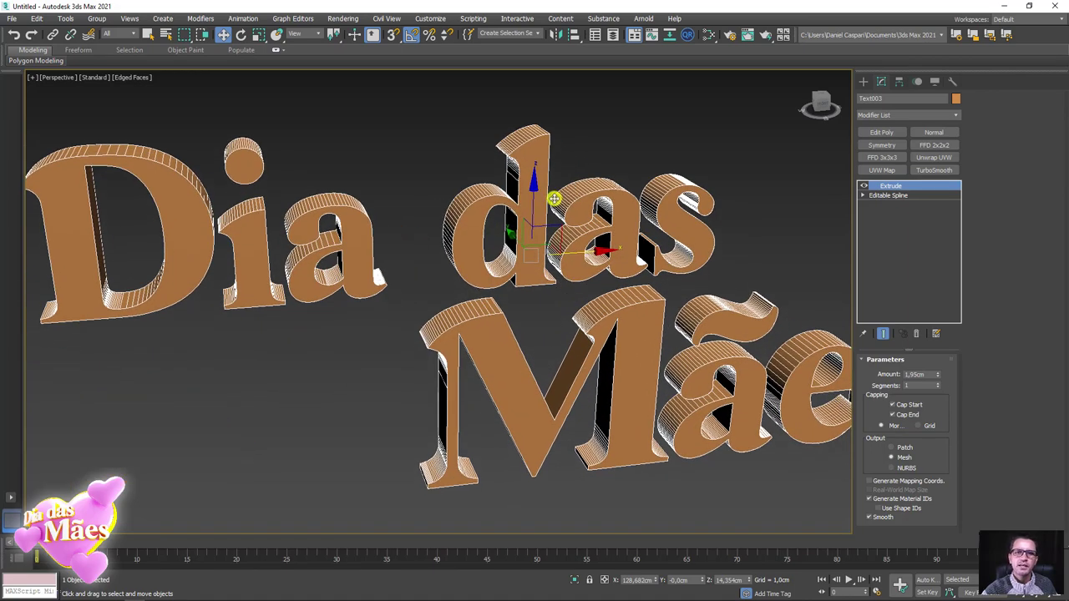
pyautogui.rightClick(540, 175)
pyautogui.moveTo(568, 298)
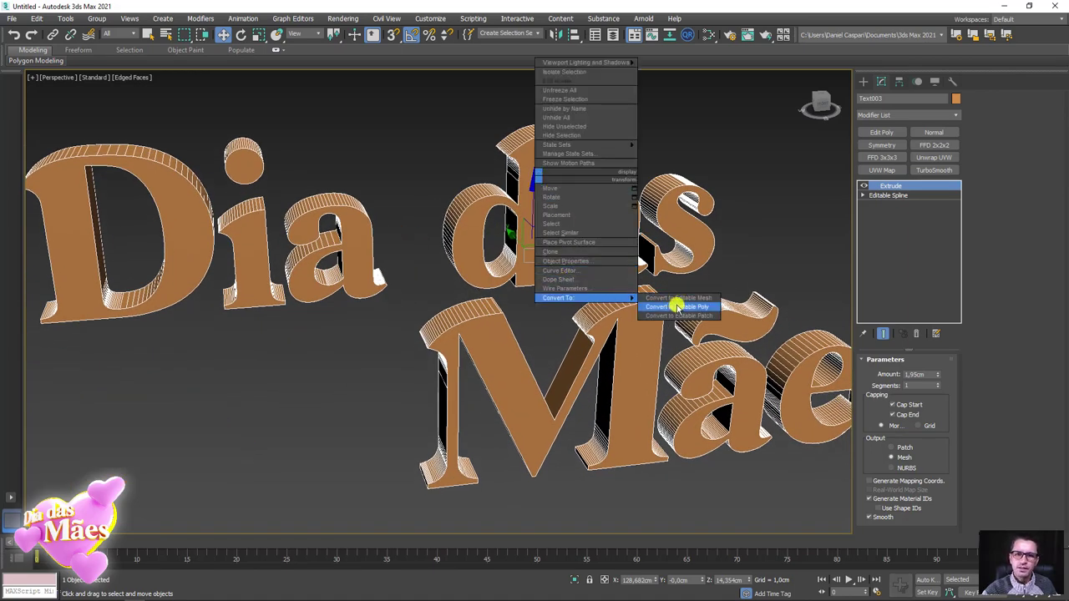
pyautogui.click(678, 308)
pyautogui.keyDown('alt'); pyautogui.moveTo(677, 306); pyautogui.dragTo(698, 168, button='middle'); pyautogui.keyUp('alt')
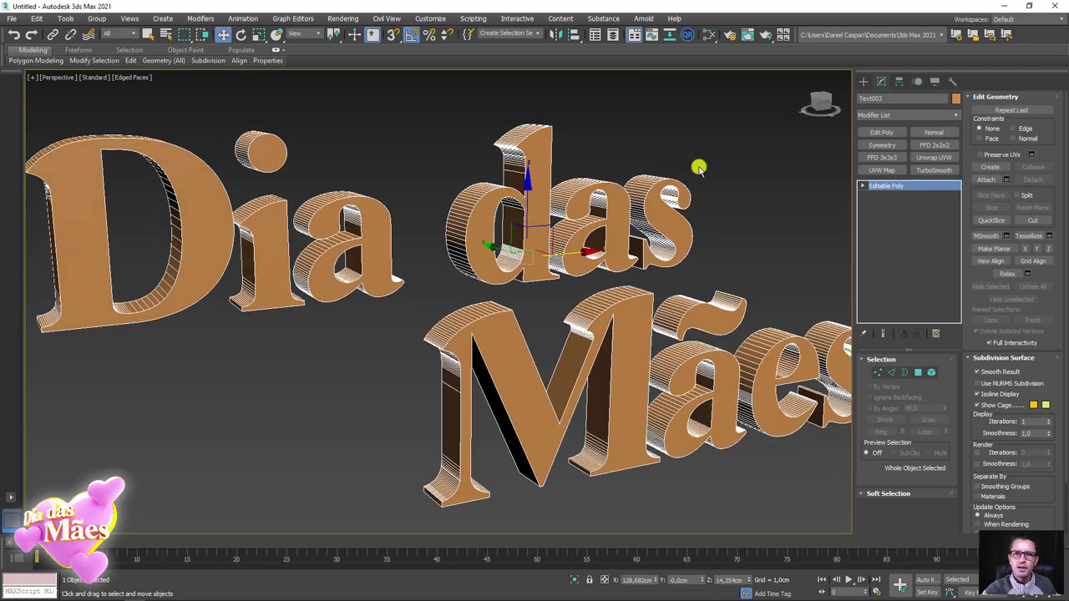
# Remesh Text003 into quads with Quad Remesher at a 5000 target quad count
pyautogui.click(686, 34)
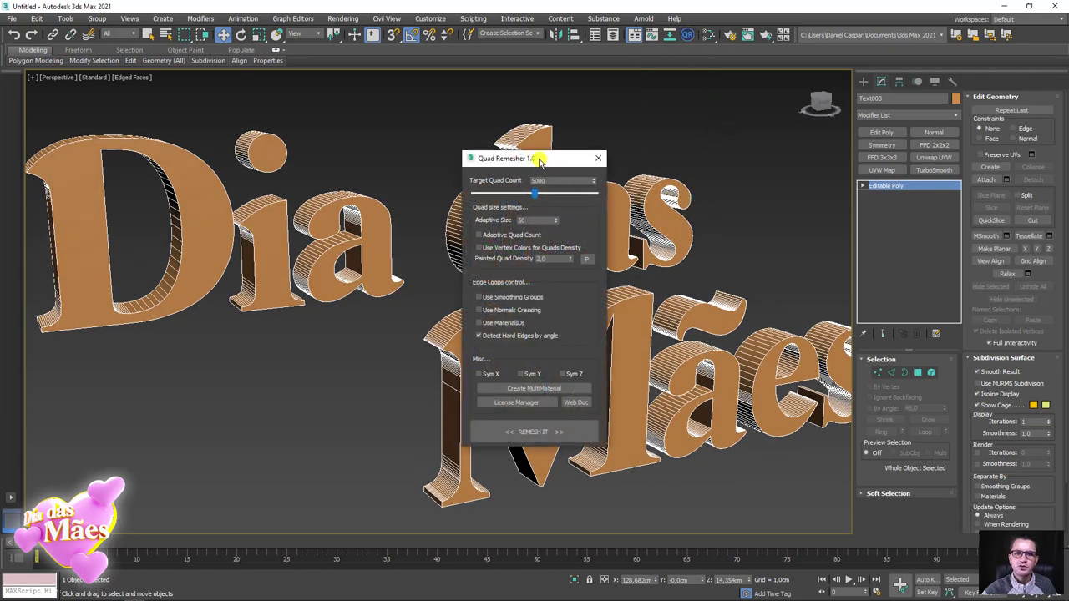
pyautogui.moveTo(540, 158); pyautogui.dragTo(245, 160)
pyautogui.moveTo(353, 238)
pyautogui.keyDown('alt'); pyautogui.mouseDown(button='middle')
pyautogui.moveTo(539, 261)
pyautogui.moveTo(402, 131)
pyautogui.mouseUp(button='middle'); pyautogui.keyUp('alt')
pyautogui.moveTo(247, 159); pyautogui.dragTo(210, 136)
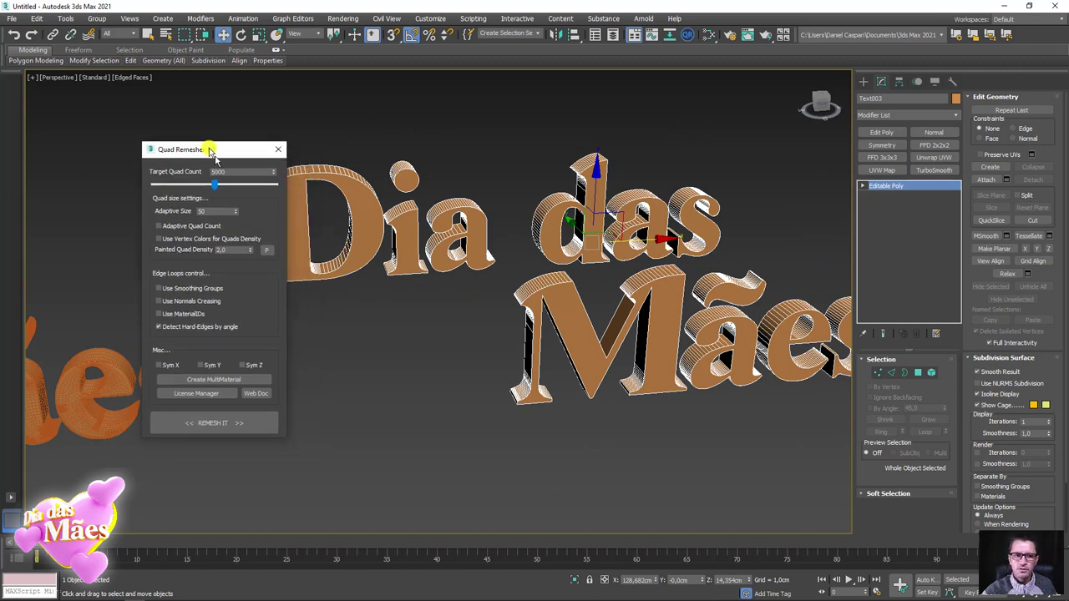
pyautogui.click(211, 408)
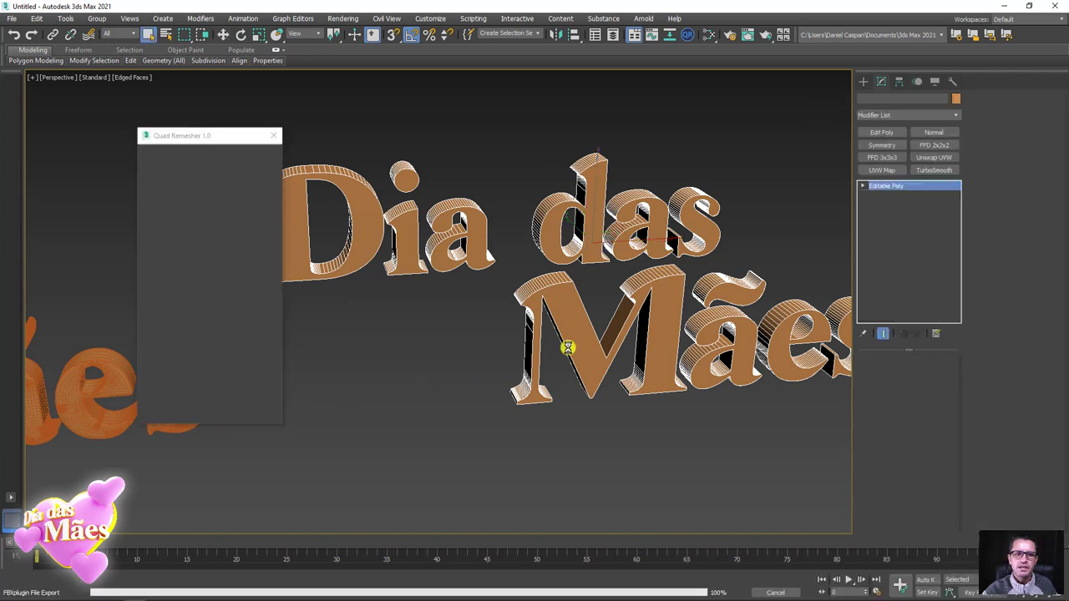
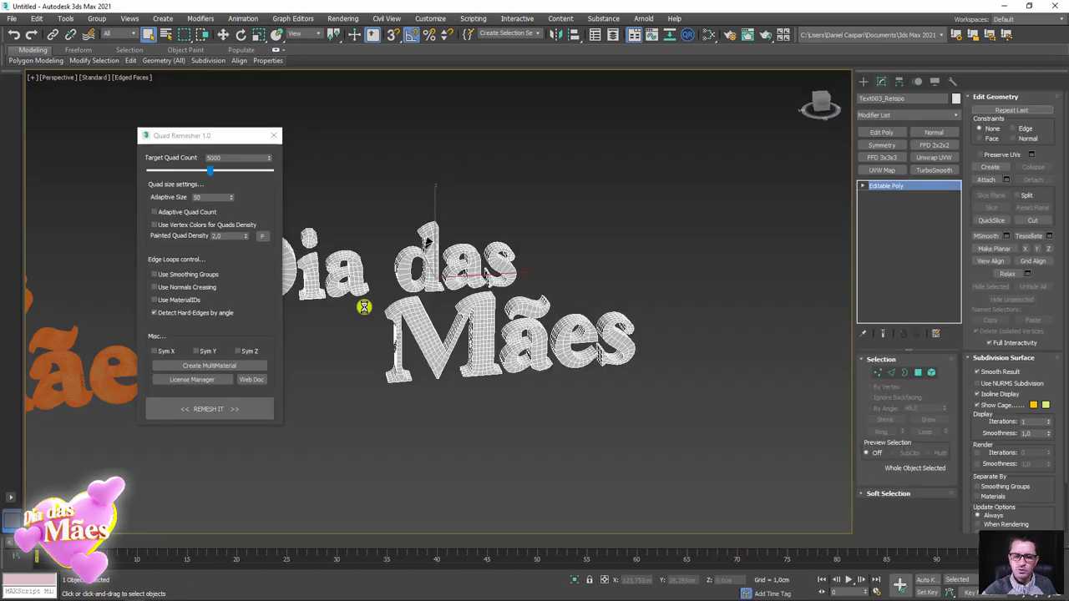
# Shift-move a copy of the orange Text001 lettering to the right as Text004
pyautogui.scroll(2, 565, 287)
pyautogui.scroll(2, 568, 282)
pyautogui.scroll(2, 675, 286)
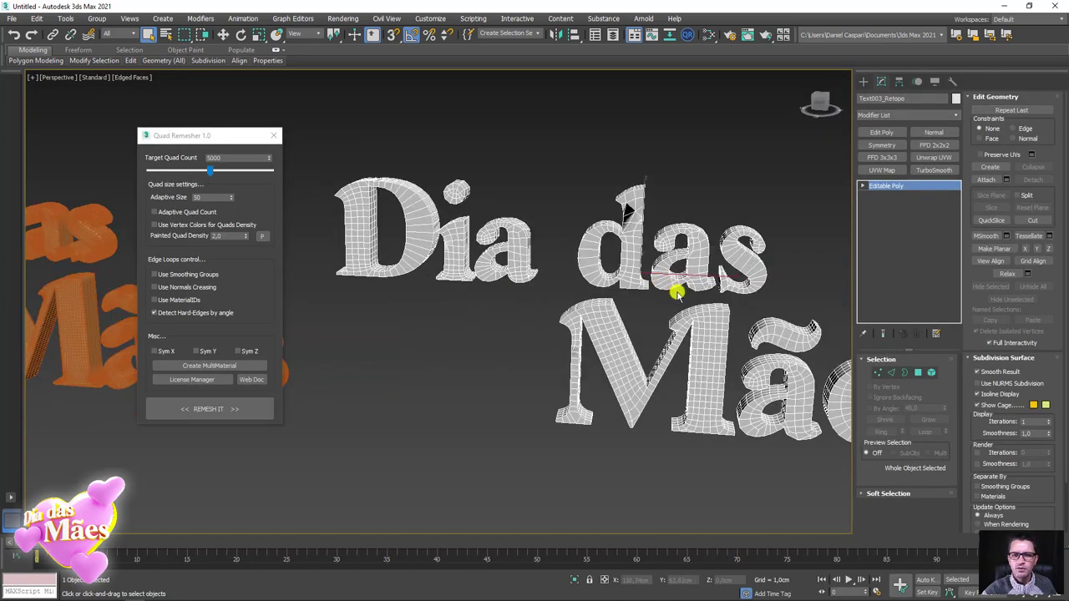
pyautogui.moveTo(675, 286); pyautogui.dragTo(657, 309, button='middle')
pyautogui.scroll(2, 673, 294)
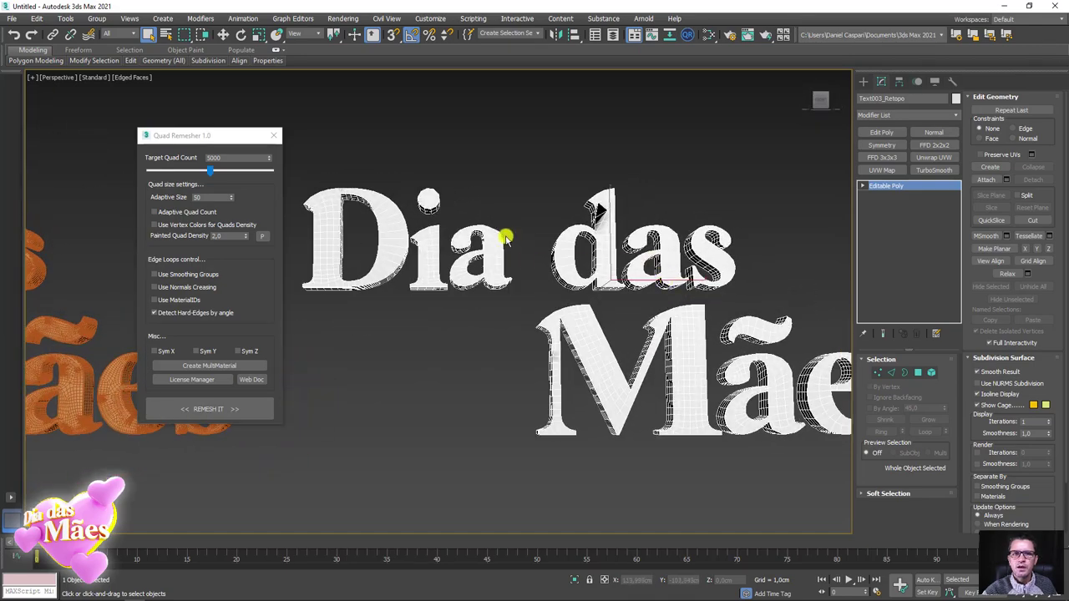
pyautogui.scroll(4, 481, 237)
pyautogui.scroll(2, 553, 286)
pyautogui.scroll(1, 618, 239)
pyautogui.moveTo(618, 239)
pyautogui.mouseDown(button='middle')
pyautogui.moveTo(520, 241)
pyautogui.moveTo(571, 266)
pyautogui.mouseUp(button='middle')
pyautogui.scroll(4, 520, 241)
pyautogui.scroll(-2, 556, 265)
pyautogui.scroll(-1, 556, 267)
pyautogui.scroll(-4, 529, 262)
pyautogui.scroll(-3, 576, 250)
pyautogui.scroll(-2, 554, 273)
pyautogui.scroll(-4, 489, 253)
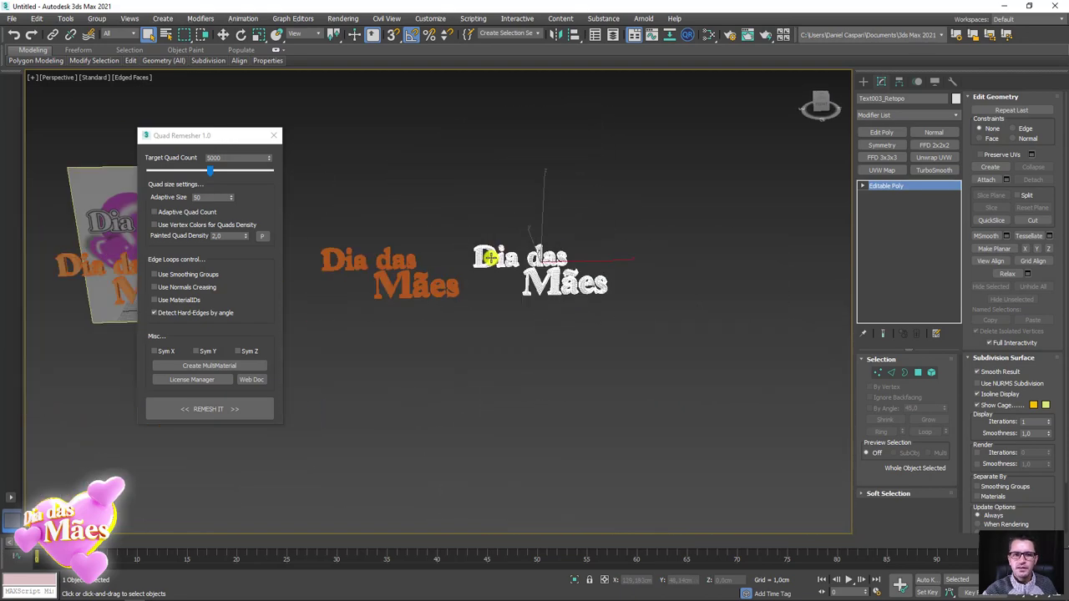
pyautogui.scroll(-2, 433, 279)
pyautogui.moveTo(432, 280); pyautogui.dragTo(436, 295, button='middle')
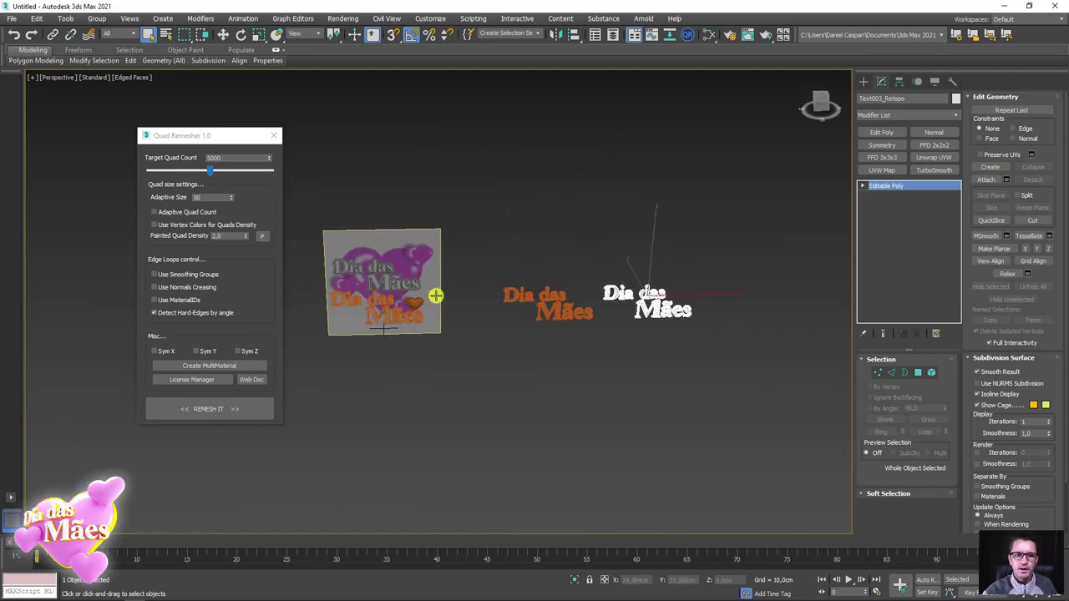
pyautogui.click(378, 302)
pyautogui.press('w')
pyautogui.keyDown('shift'); pyautogui.moveTo(432, 299); pyautogui.dragTo(789, 299); pyautogui.keyUp('shift')
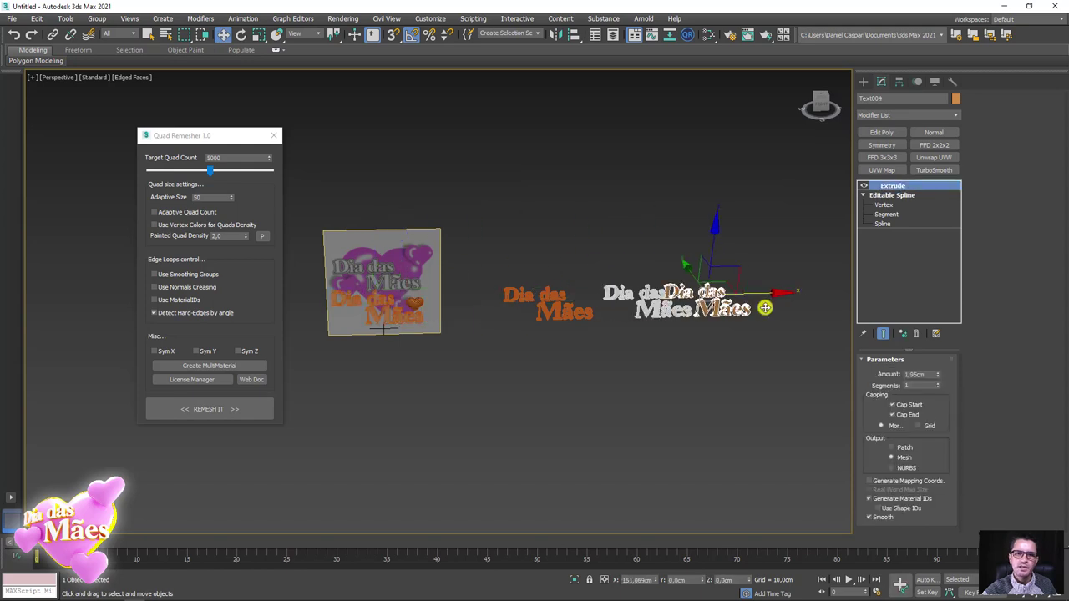
pyautogui.click(542, 354)
pyautogui.press('z')
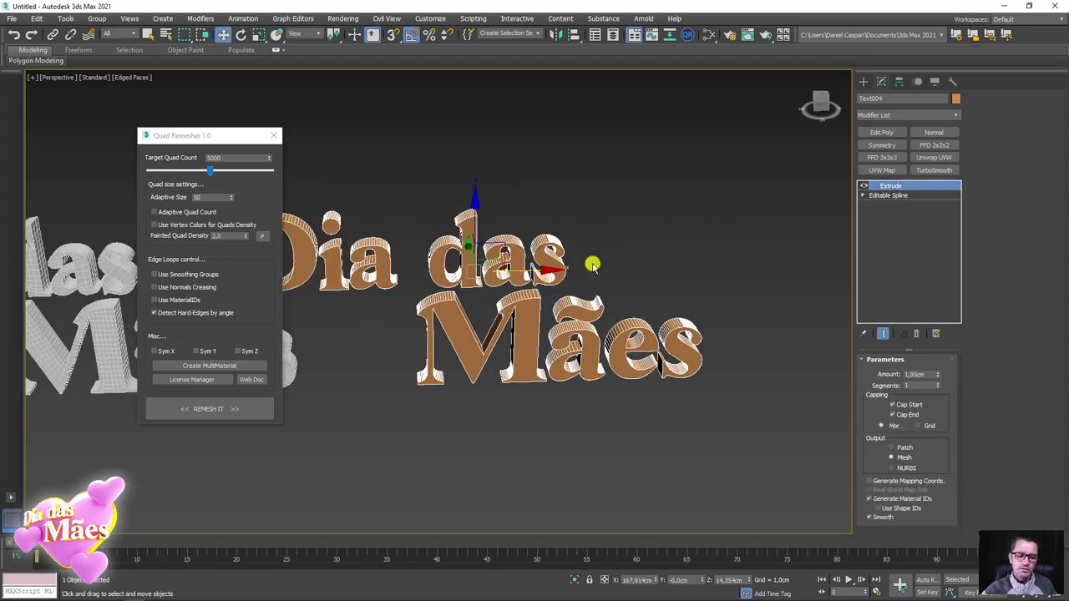
# Add an Edit Poly modifier to Text004 and select its polygons in Top view
pyautogui.hotkey('ctrl', 'e')
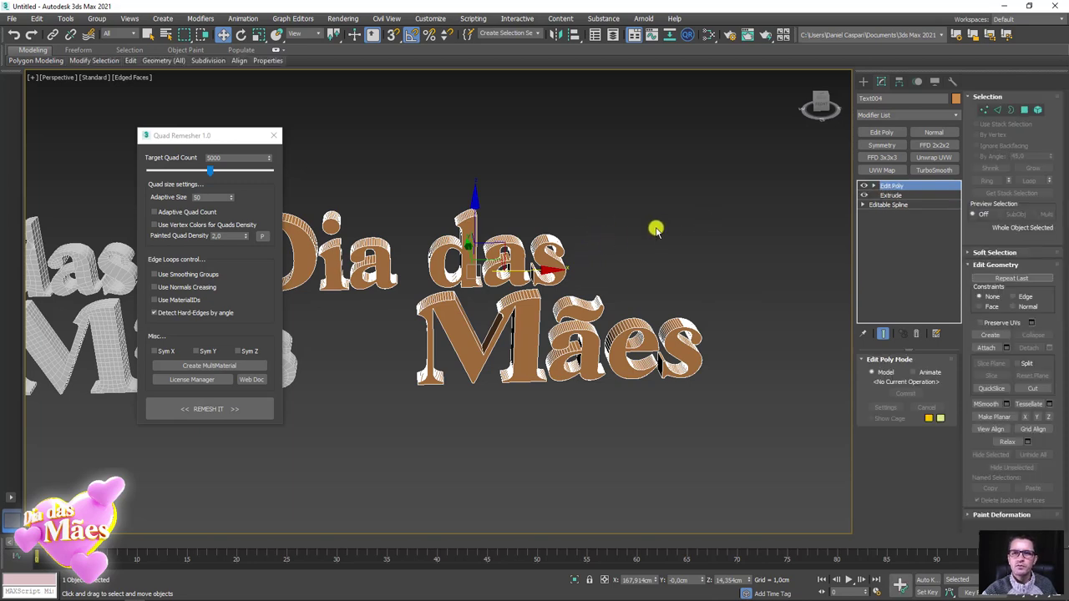
pyautogui.moveTo(656, 228)
pyautogui.keyDown('alt'); pyautogui.mouseDown(button='middle')
pyautogui.moveTo(732, 222)
pyautogui.moveTo(779, 260)
pyautogui.mouseUp(button='middle'); pyautogui.keyUp('alt')
pyautogui.click(1025, 111)
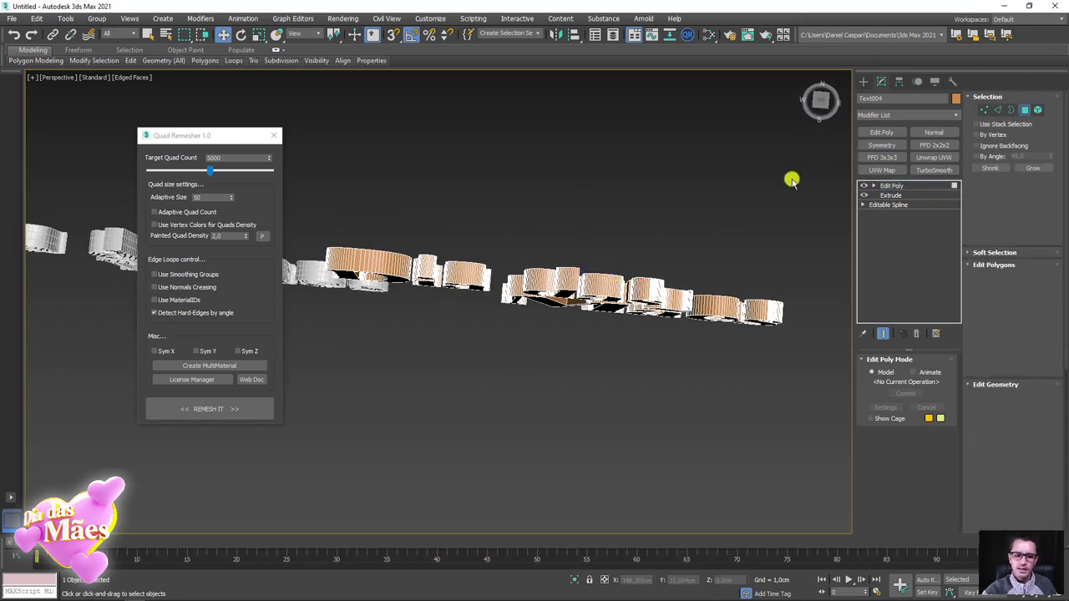
pyautogui.press('t')
pyautogui.scroll(-2, 660, 219)
pyautogui.scroll(2, 641, 224)
pyautogui.scroll(-2, 641, 223)
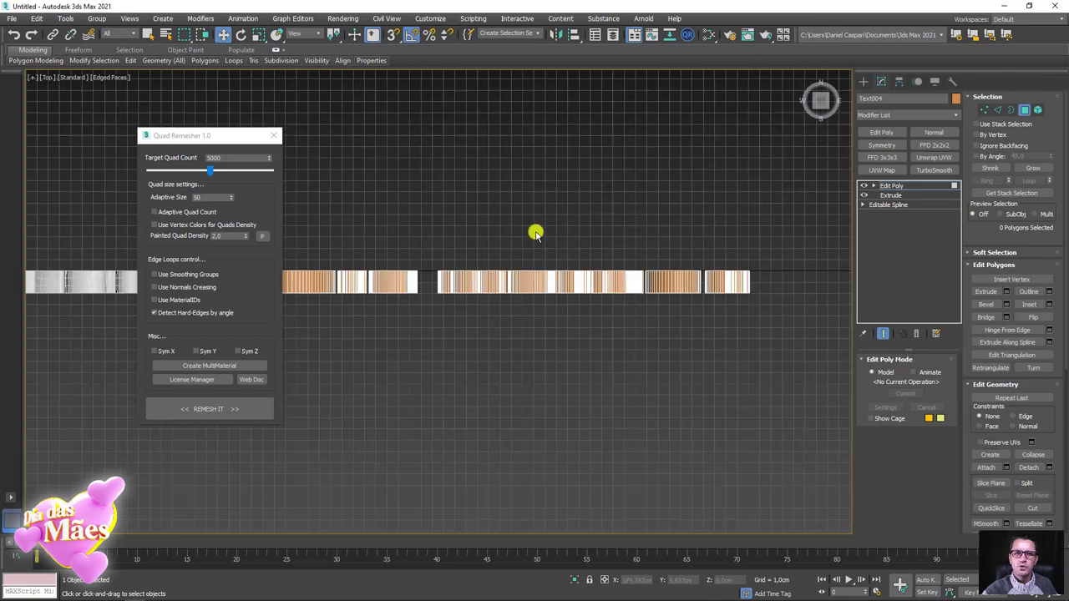
pyautogui.scroll(-2, 537, 231)
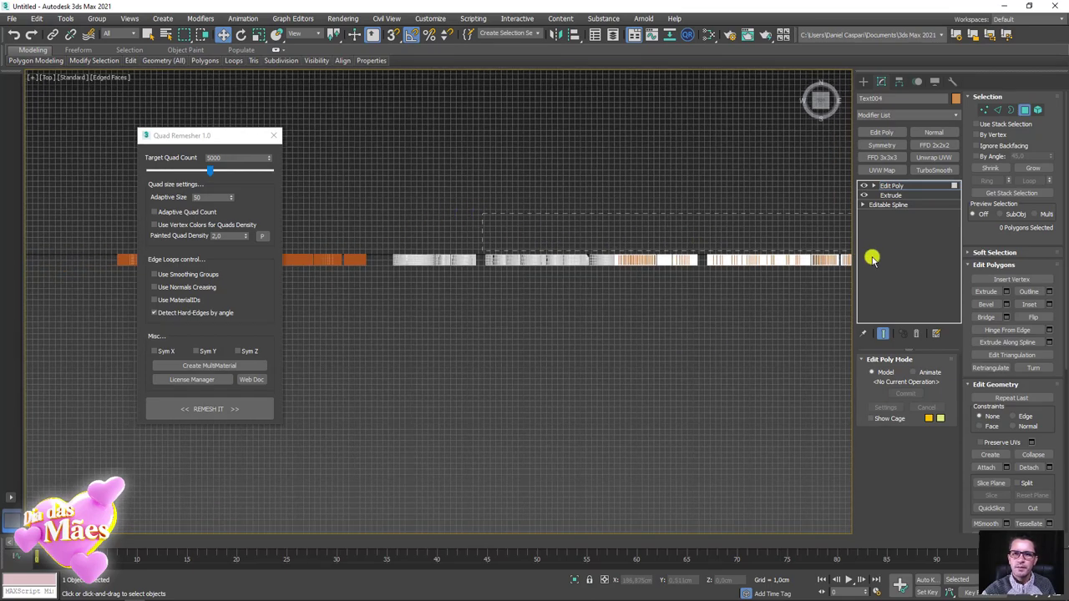
pyautogui.moveTo(482, 213); pyautogui.dragTo(871, 259)
pyautogui.moveTo(704, 258); pyautogui.dragTo(363, 215, button='middle')
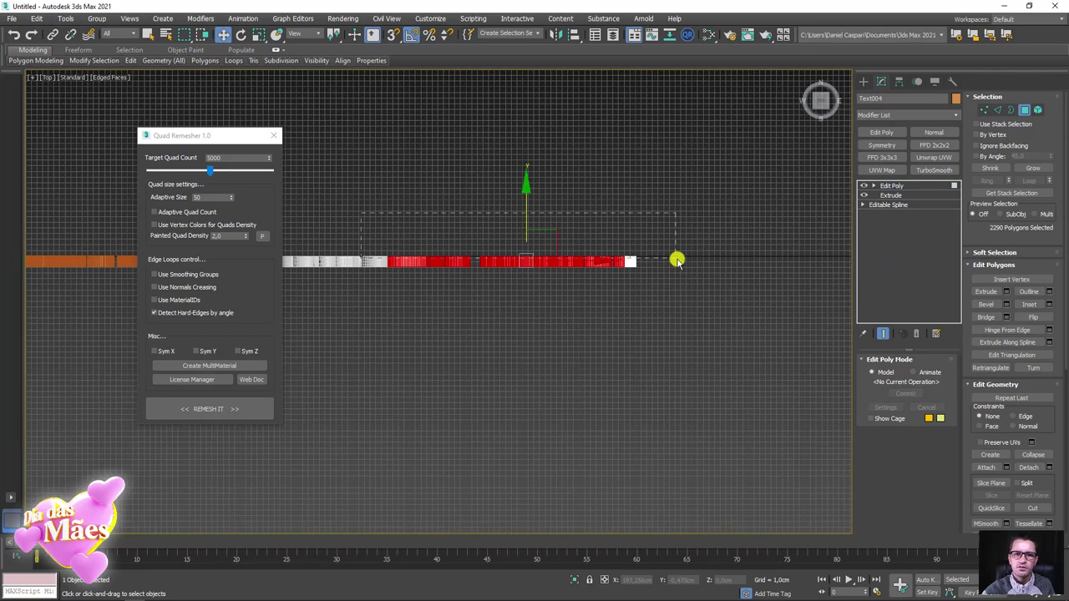
pyautogui.keyDown('alt'); pyautogui.moveTo(677, 261); pyautogui.dragTo(553, 267, button='middle'); pyautogui.keyUp('alt')
pyautogui.scroll(3, 559, 269)
pyautogui.click(796, 204)
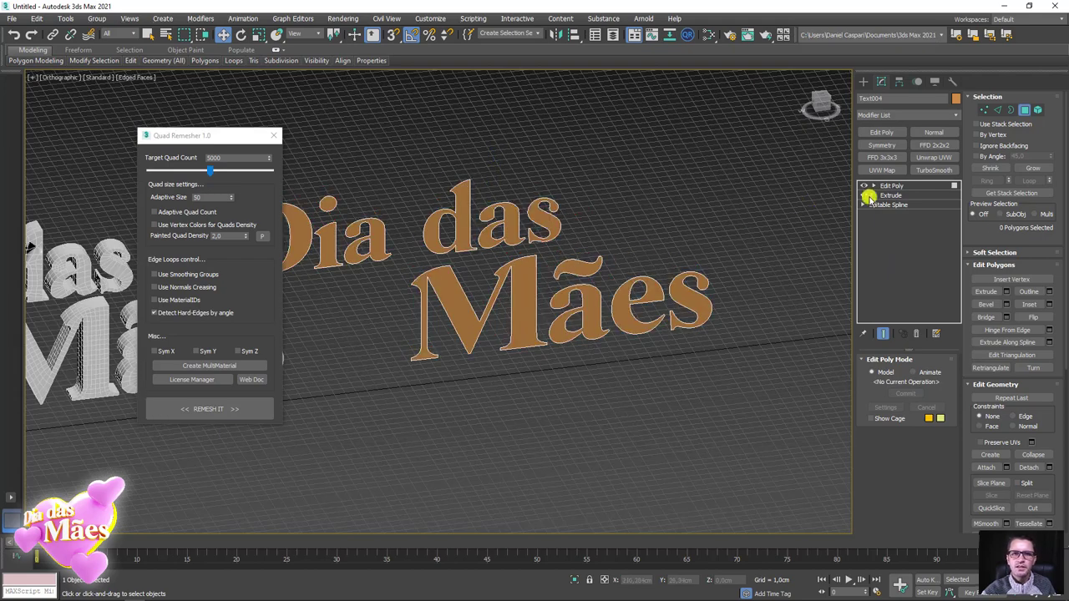
pyautogui.click(887, 185)
pyautogui.scroll(2, 635, 231)
pyautogui.scroll(2, 607, 237)
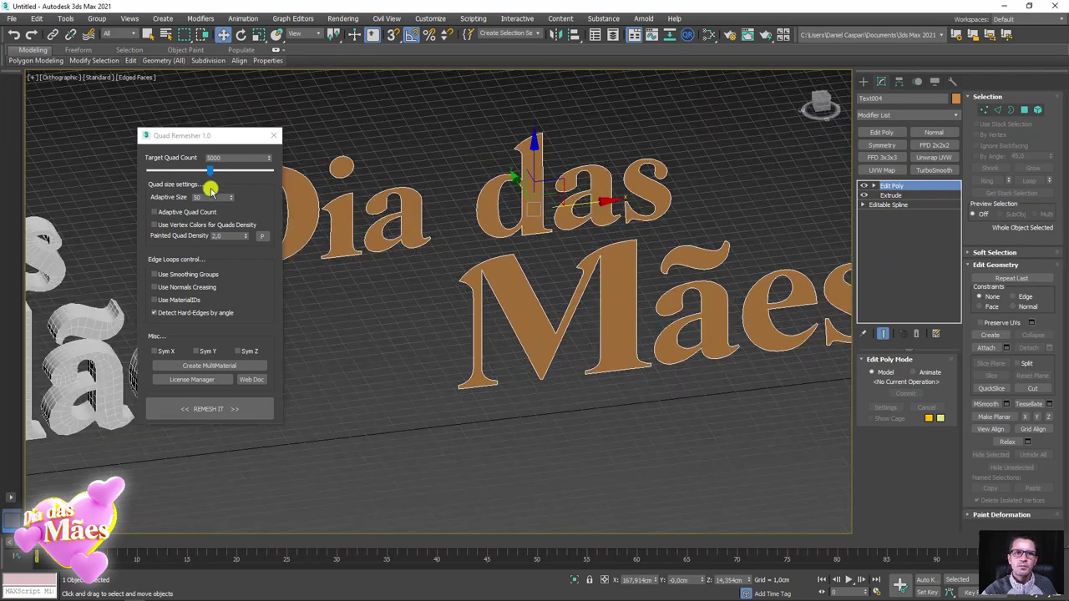
# Quad-remesh Text004 into Text004_Retopo and inspect the remeshed 'das Mães' lettering
pyautogui.click(229, 411)
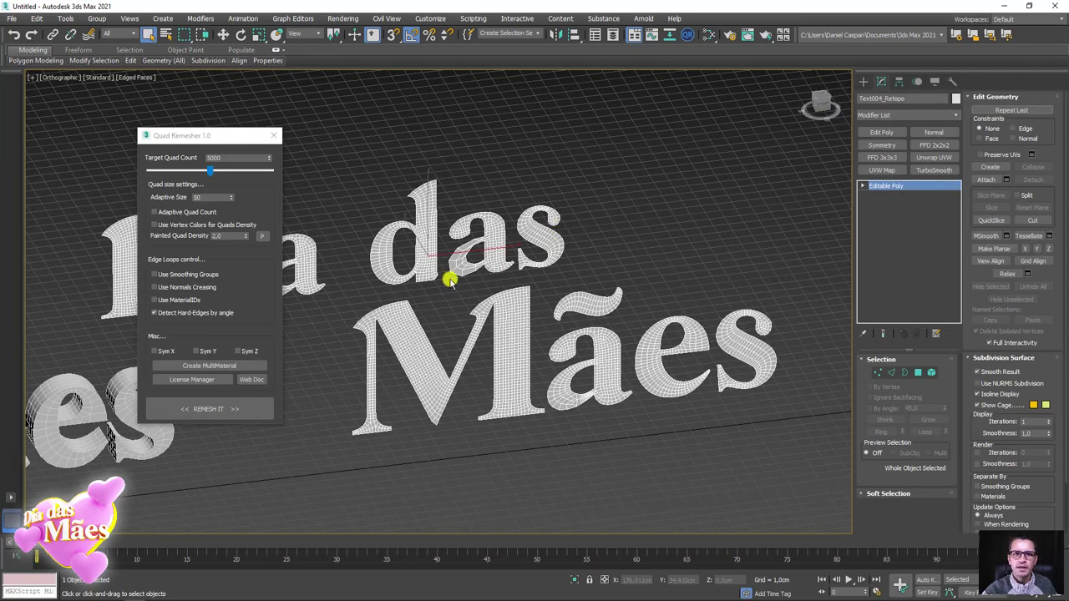
pyautogui.moveTo(446, 277); pyautogui.dragTo(481, 282, button='middle')
pyautogui.scroll(3, 501, 271)
pyautogui.scroll(1, 543, 226)
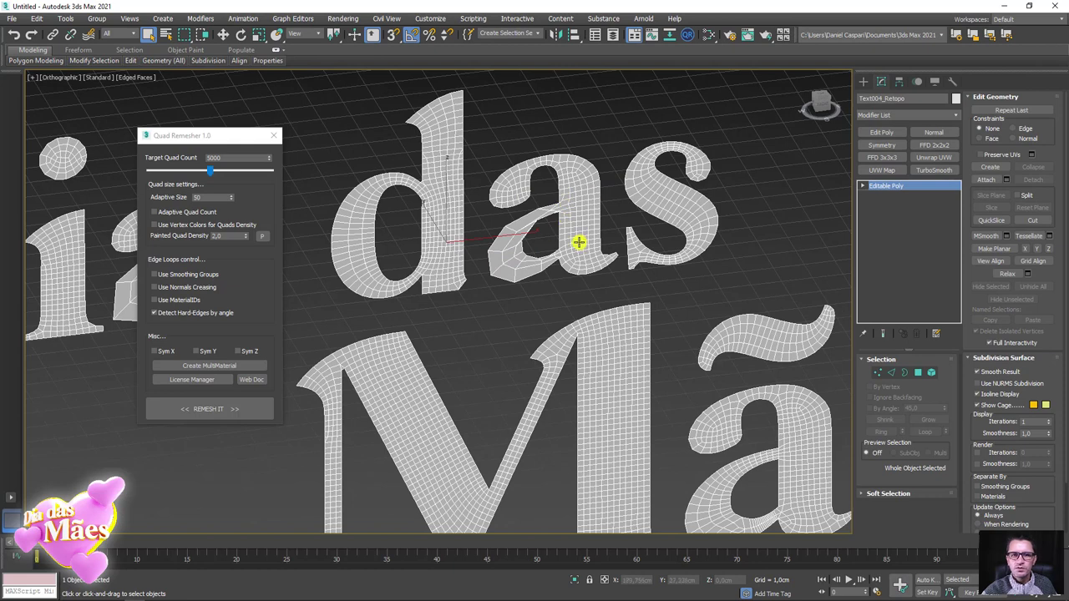
pyautogui.scroll(1, 551, 249)
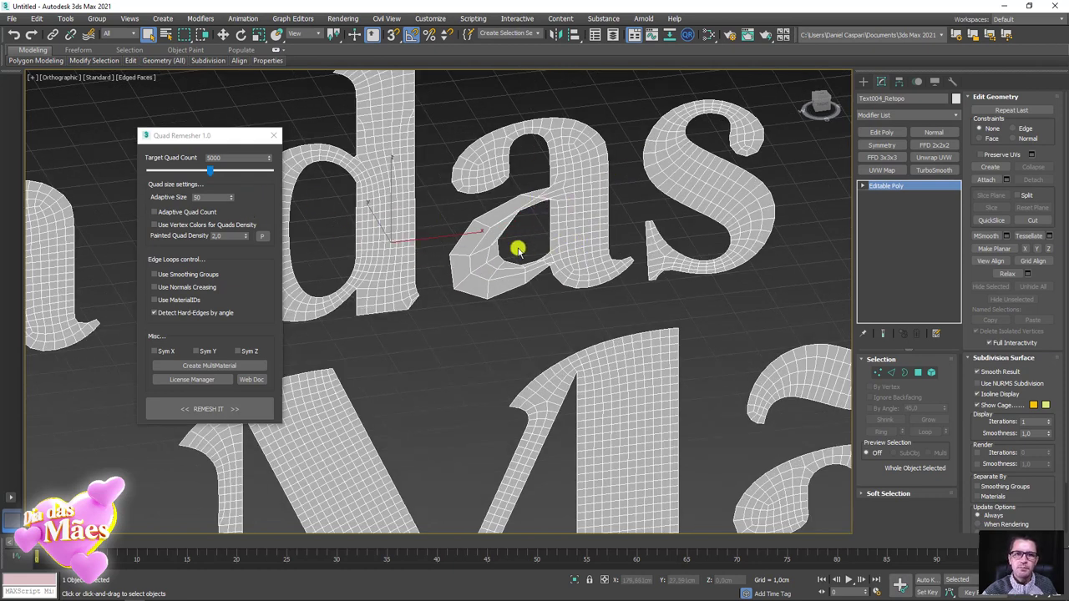
pyautogui.moveTo(482, 264); pyautogui.dragTo(498, 265, button='middle')
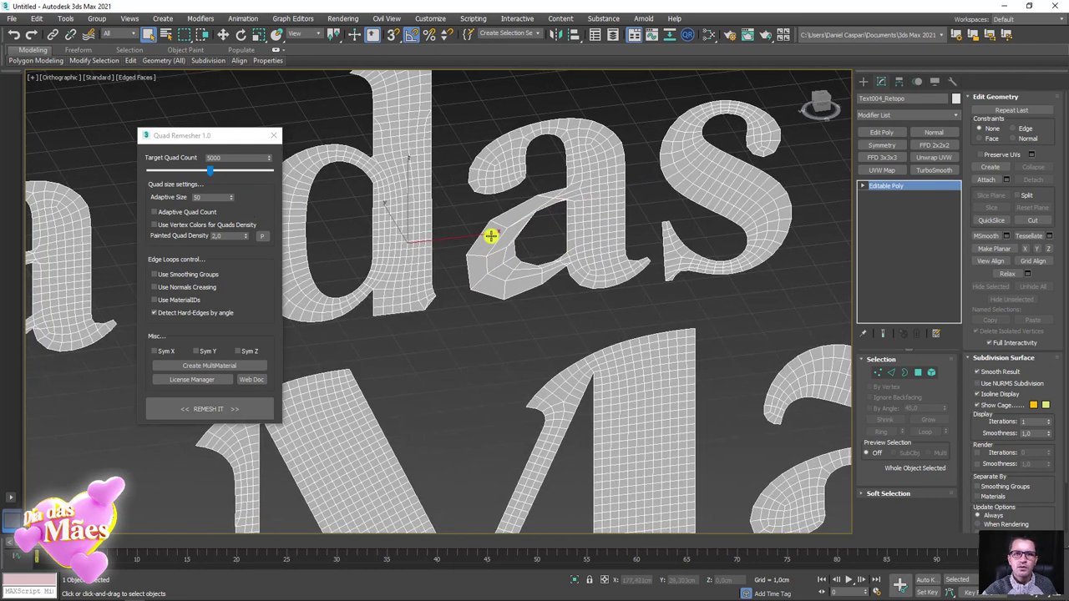
pyautogui.moveTo(485, 192)
pyautogui.mouseDown(button='middle')
pyautogui.moveTo(540, 212)
pyautogui.moveTo(626, 190)
pyautogui.mouseUp(button='middle')
pyautogui.scroll(-5, 626, 191)
pyautogui.scroll(-3, 573, 233)
# Shift-move another copy of Text001 to the end of the row as Text005
pyautogui.rightClick(472, 287)
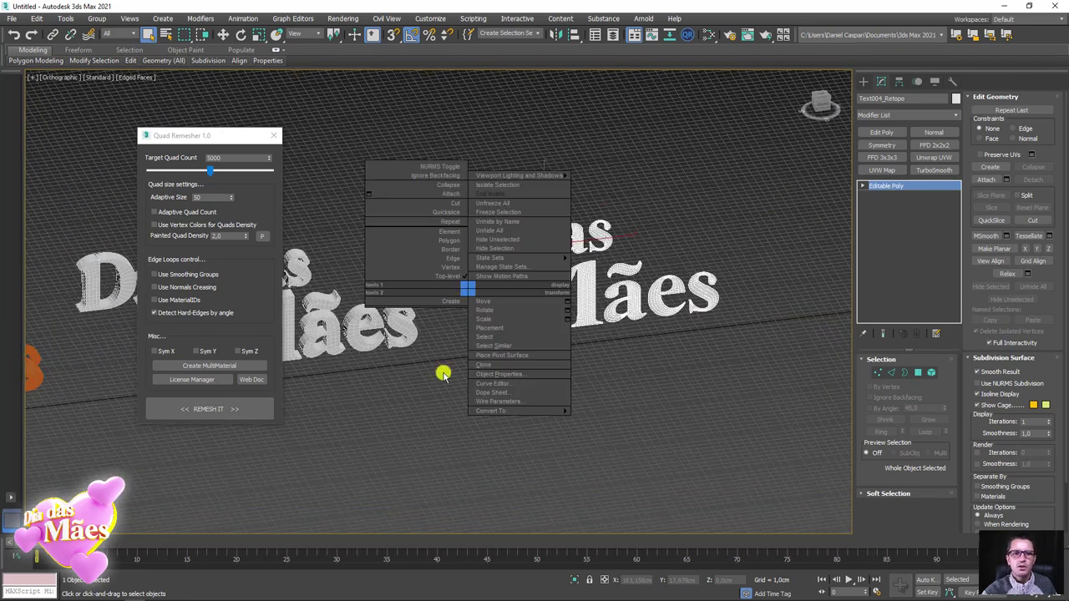
pyautogui.scroll(-3, 427, 369)
pyautogui.moveTo(428, 369); pyautogui.dragTo(613, 330, button='middle')
pyautogui.moveTo(410, 338)
pyautogui.mouseDown(button='middle')
pyautogui.moveTo(459, 328)
pyautogui.moveTo(355, 331)
pyautogui.mouseUp(button='middle')
pyautogui.click(434, 330)
pyautogui.press('w')
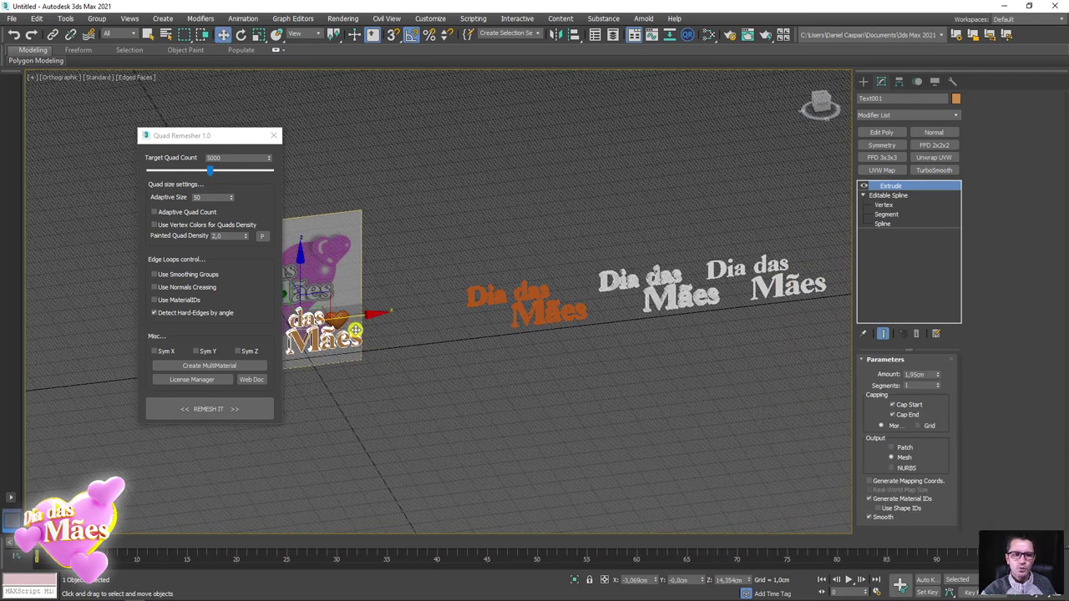
pyautogui.keyDown('shift'); pyautogui.moveTo(353, 317); pyautogui.dragTo(839, 281); pyautogui.keyUp('shift')
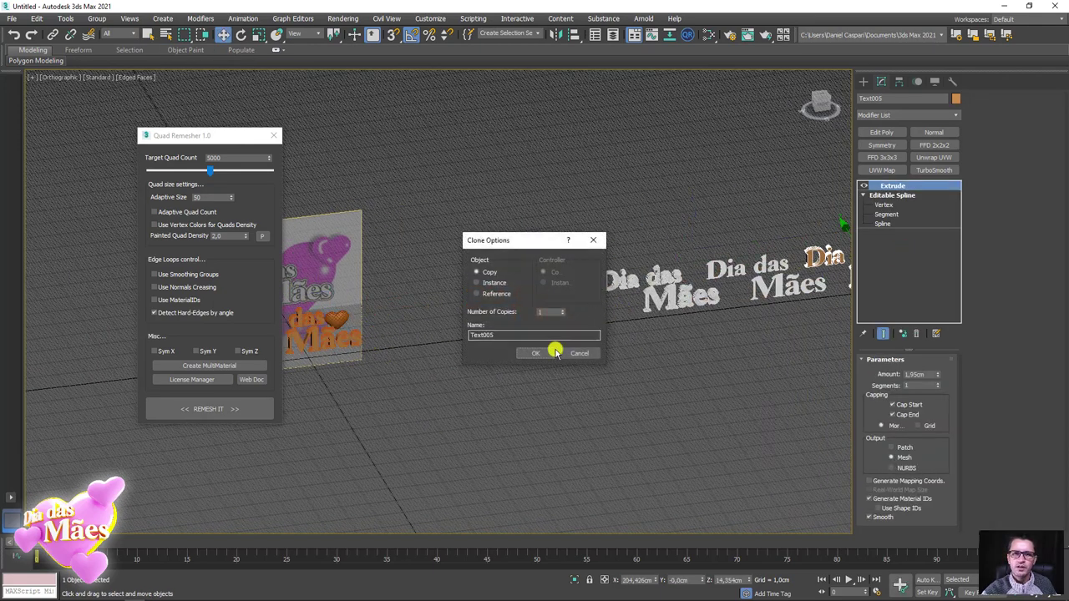
pyautogui.click(543, 351)
pyautogui.moveTo(767, 304); pyautogui.dragTo(570, 302, button='middle')
# Add an Edit Poly modifier to Text005 and select its polygons in Top view
pyautogui.click(881, 132)
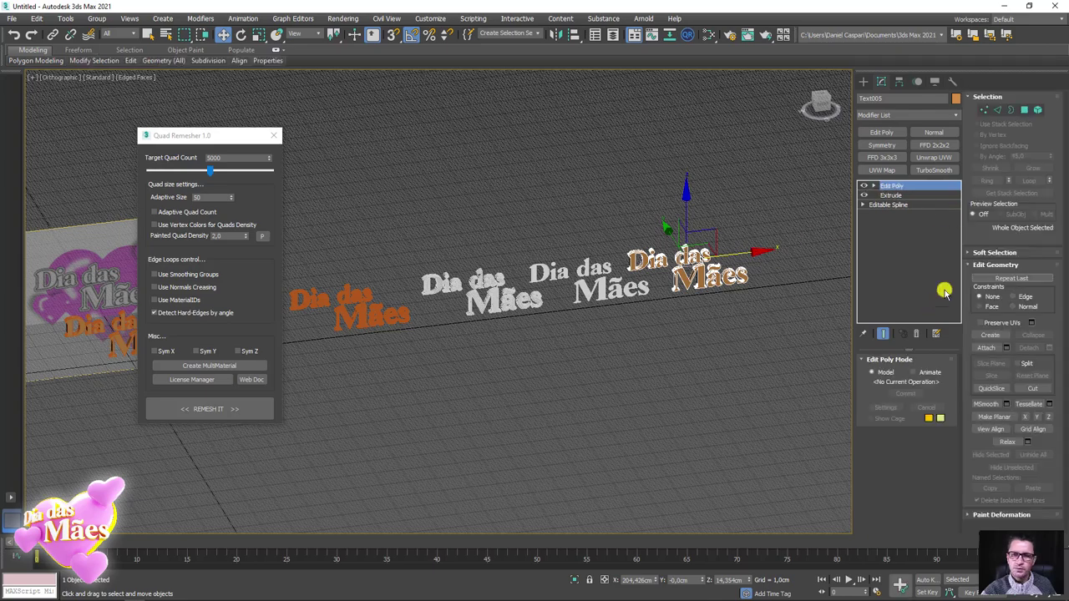
pyautogui.click(1026, 109)
pyautogui.press('t')
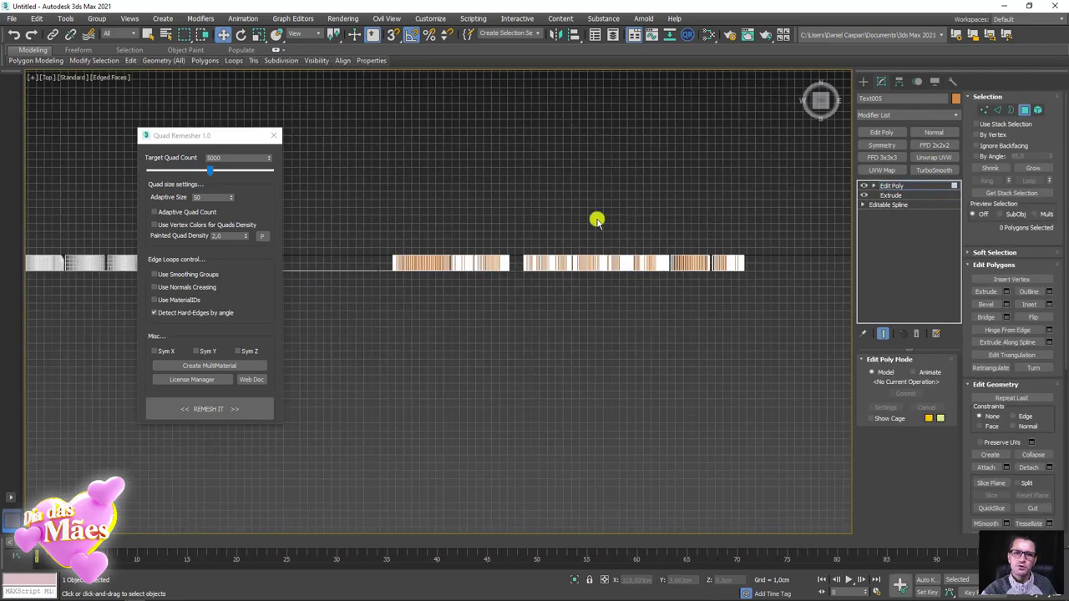
pyautogui.moveTo(779, 267); pyautogui.dragTo(776, 269)
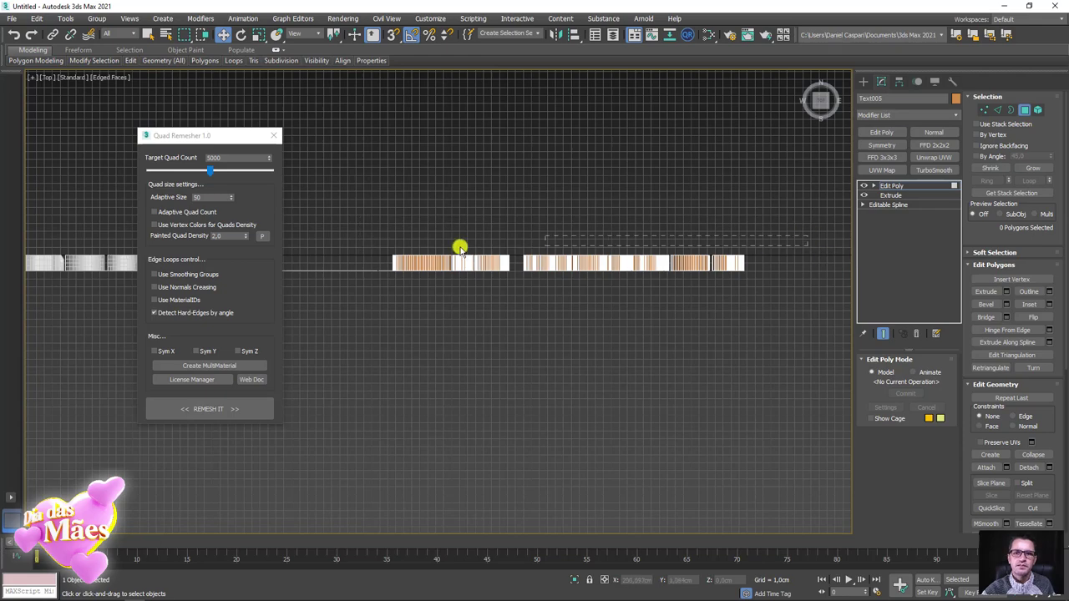
pyautogui.moveTo(356, 258); pyautogui.dragTo(391, 267)
pyautogui.keyDown('alt'); pyautogui.moveTo(614, 301); pyautogui.dragTo(755, 215, button='middle'); pyautogui.keyUp('alt')
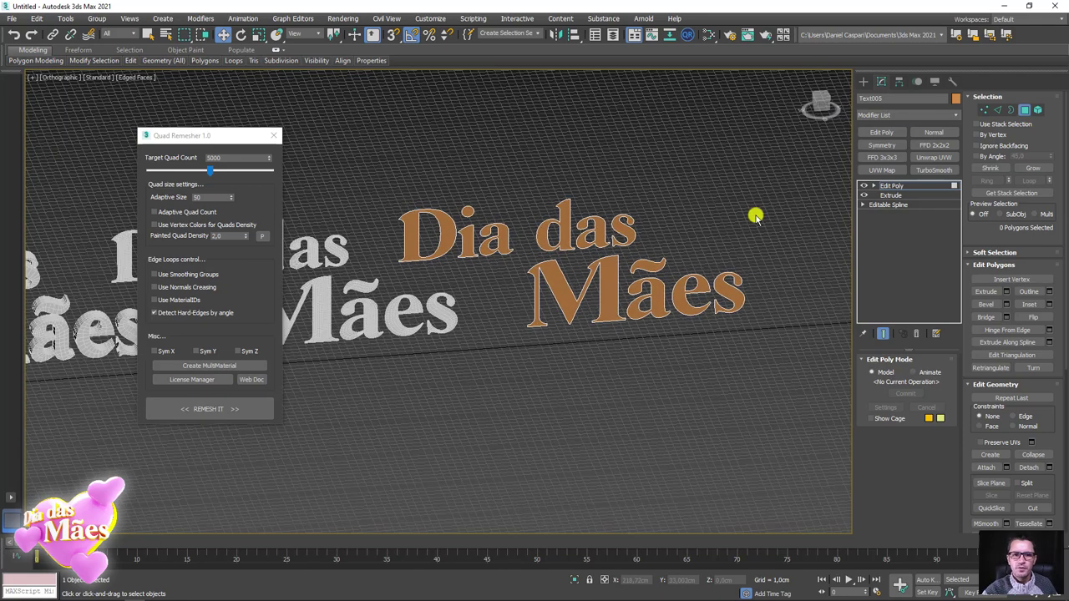
pyautogui.click(896, 186)
pyautogui.scroll(3, 642, 257)
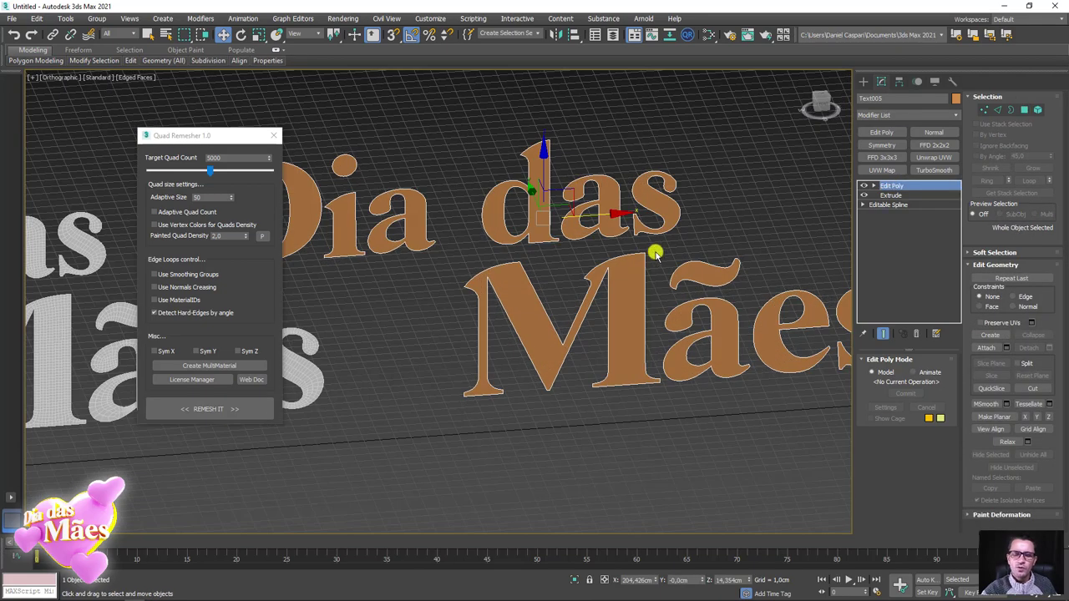
pyautogui.click(932, 117)
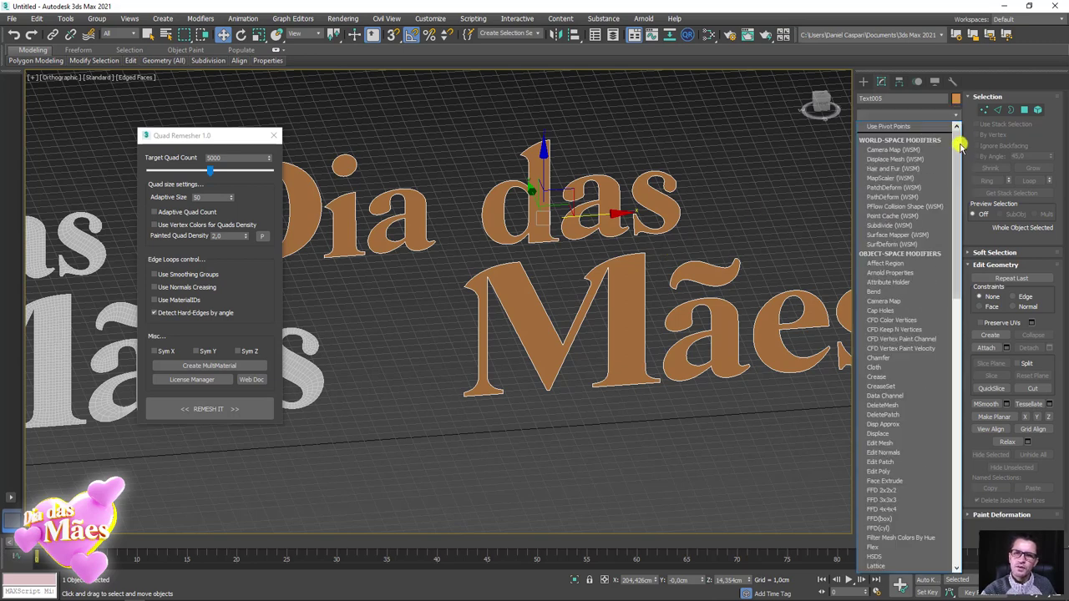
# Reduce Text005 with ProOptimizer (2450 points, 2438 faces) and convert it to Editable Poly
pyautogui.moveTo(957, 142); pyautogui.dragTo(952, 306)
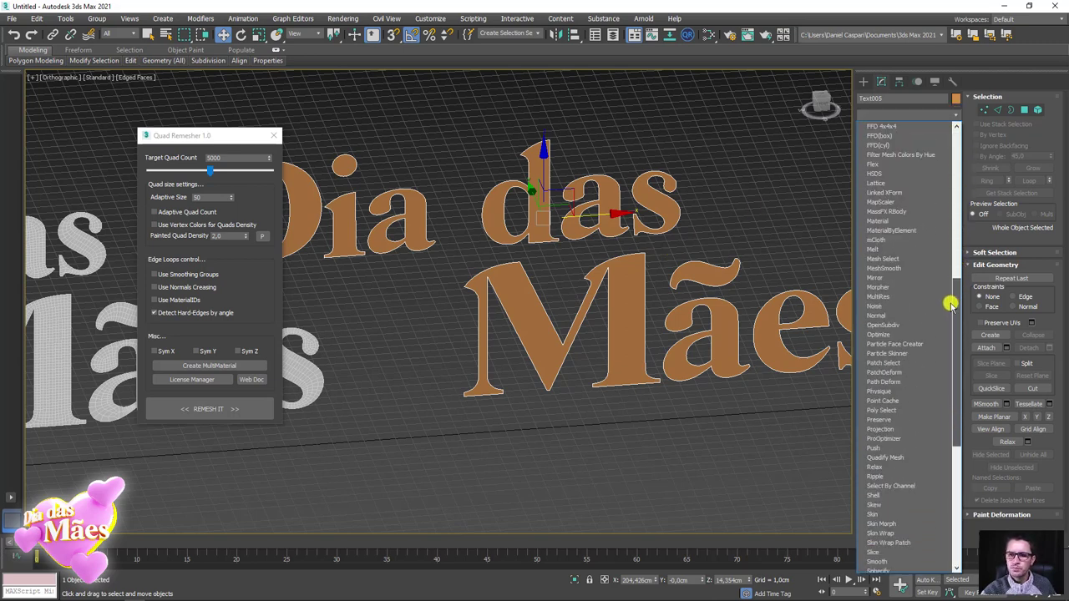
pyautogui.scroll(-2, 907, 359)
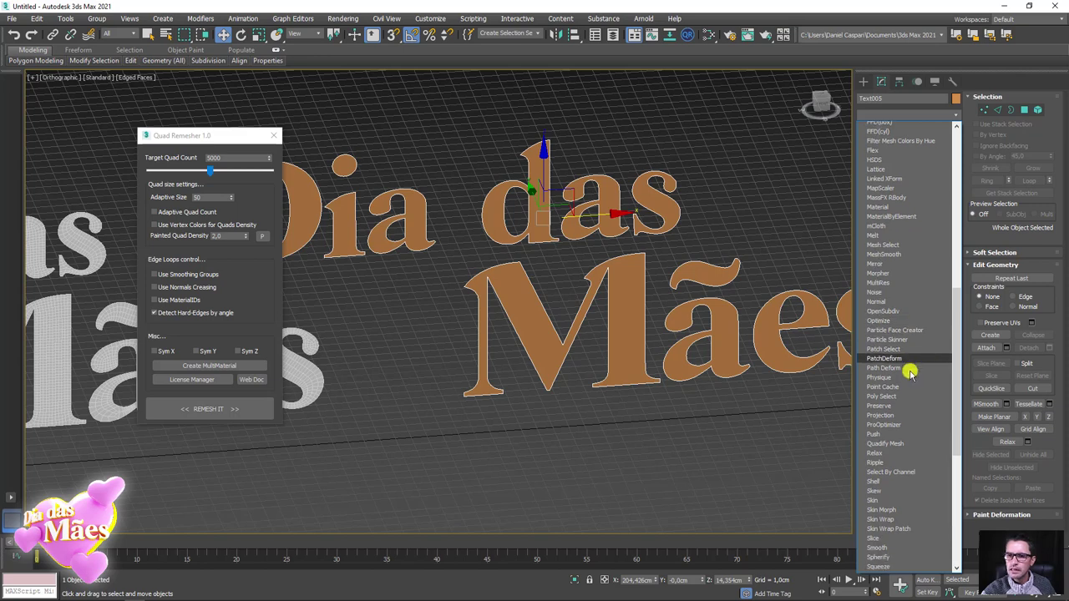
pyautogui.scroll(-4, 906, 376)
pyautogui.scroll(-1, 899, 367)
pyautogui.scroll(-1, 899, 369)
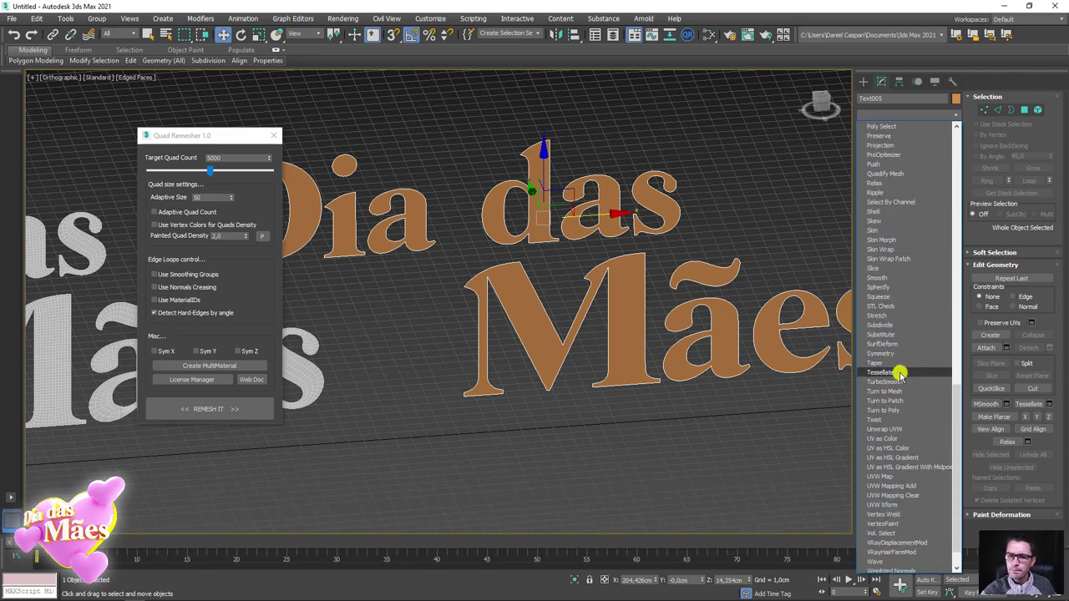
pyautogui.scroll(-1, 900, 364)
pyautogui.click(885, 182)
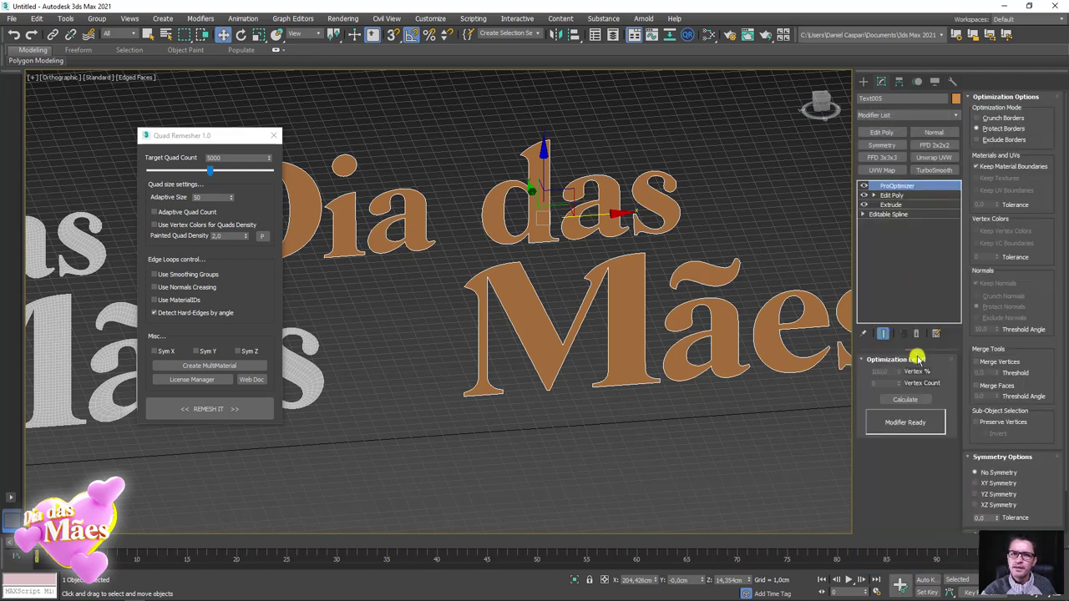
pyautogui.click(912, 401)
pyautogui.moveTo(596, 396)
pyautogui.keyDown('alt'); pyautogui.mouseDown(button='middle')
pyautogui.moveTo(606, 354)
pyautogui.moveTo(659, 384)
pyautogui.moveTo(678, 358)
pyautogui.mouseUp(button='middle'); pyautogui.keyUp('alt')
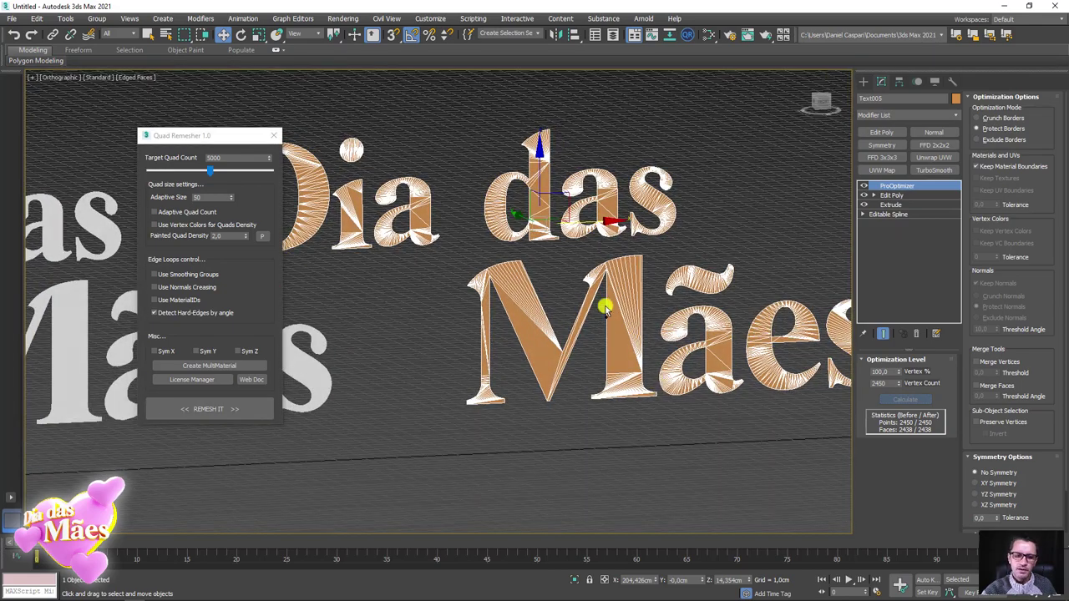
pyautogui.rightClick(626, 232)
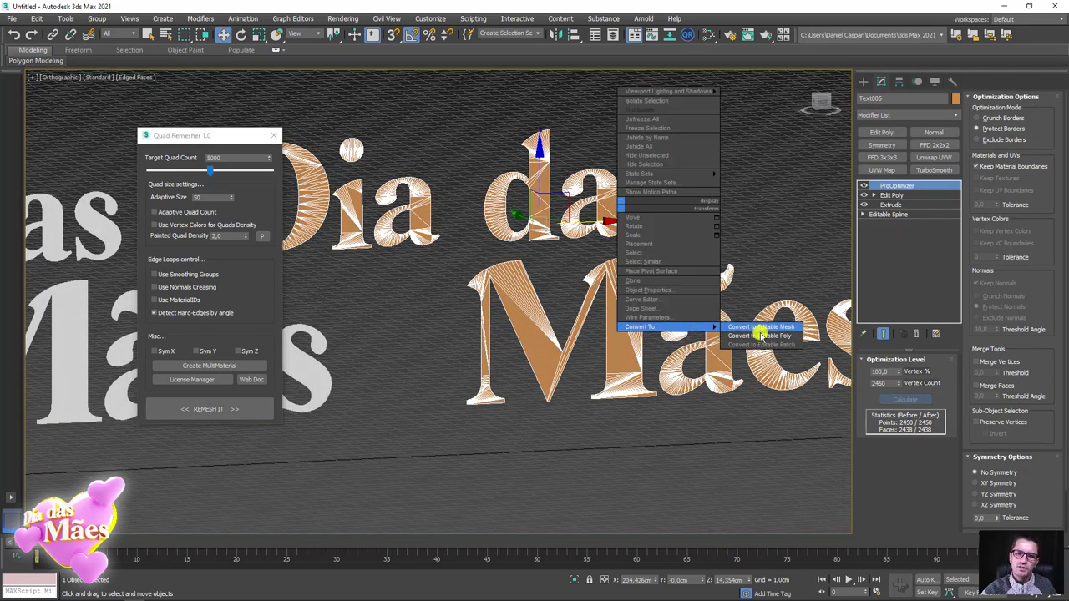
pyautogui.click(751, 333)
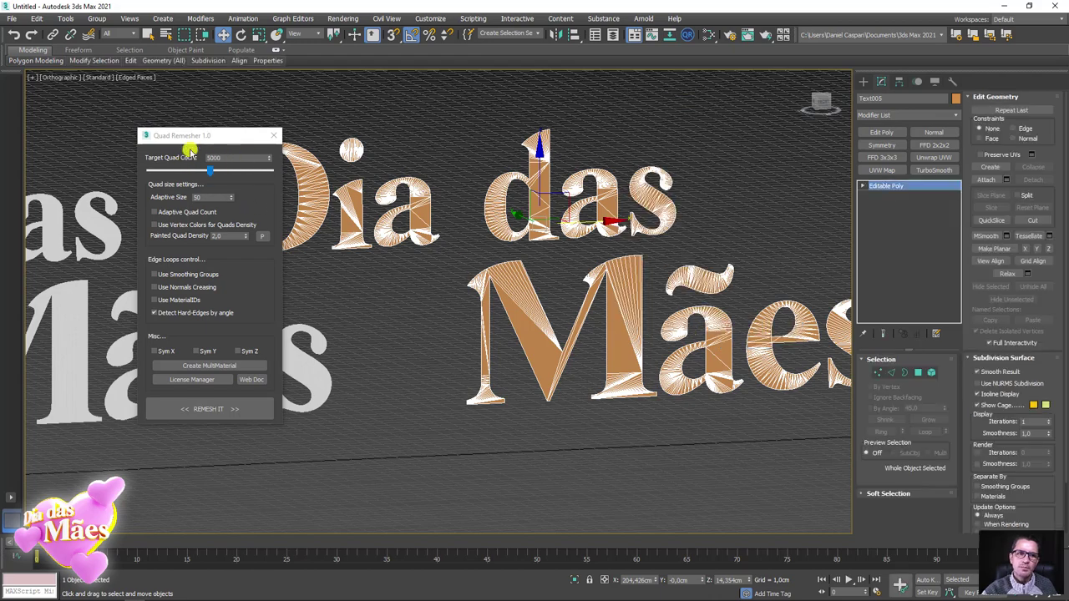
# Remesh the text into clean quads as Text005_Retopo with Quad Remesher
pyautogui.click(211, 408)
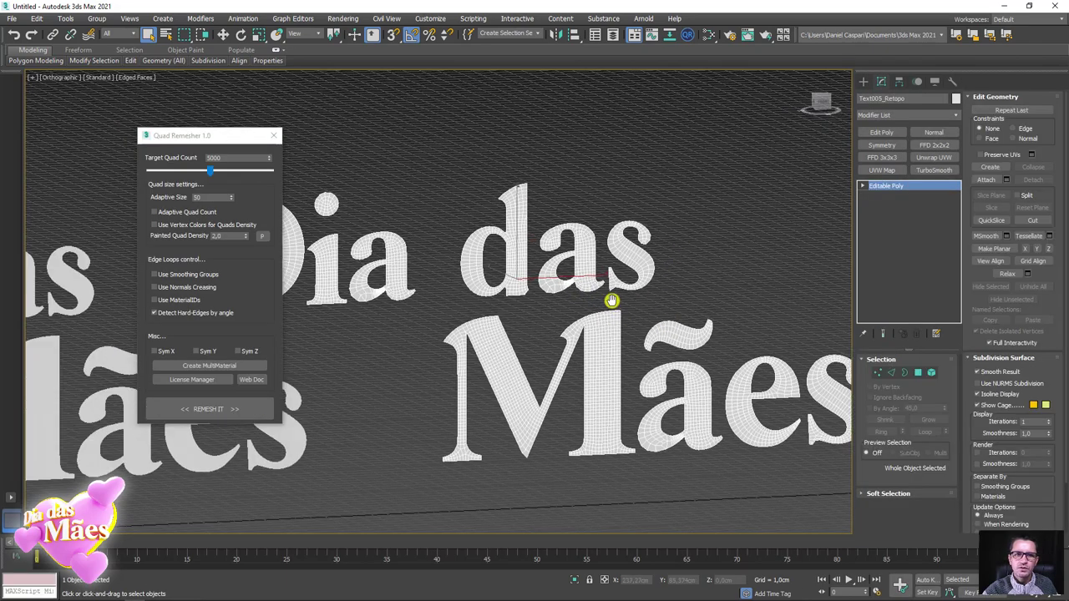
pyautogui.scroll(2, 611, 300)
pyautogui.scroll(3, 489, 282)
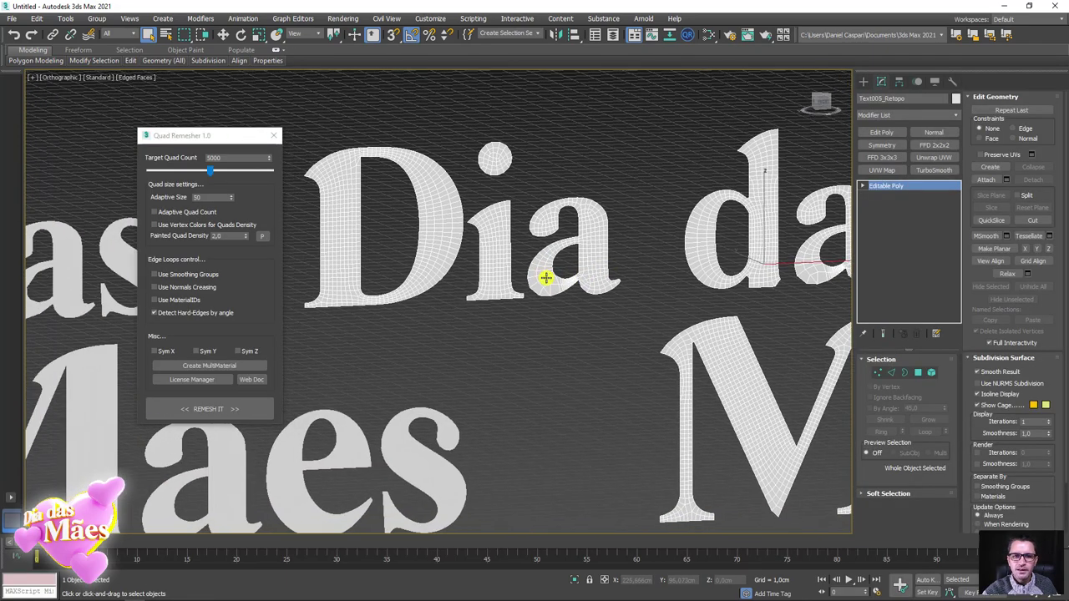
pyautogui.scroll(-5, 545, 278)
pyautogui.scroll(1, 690, 312)
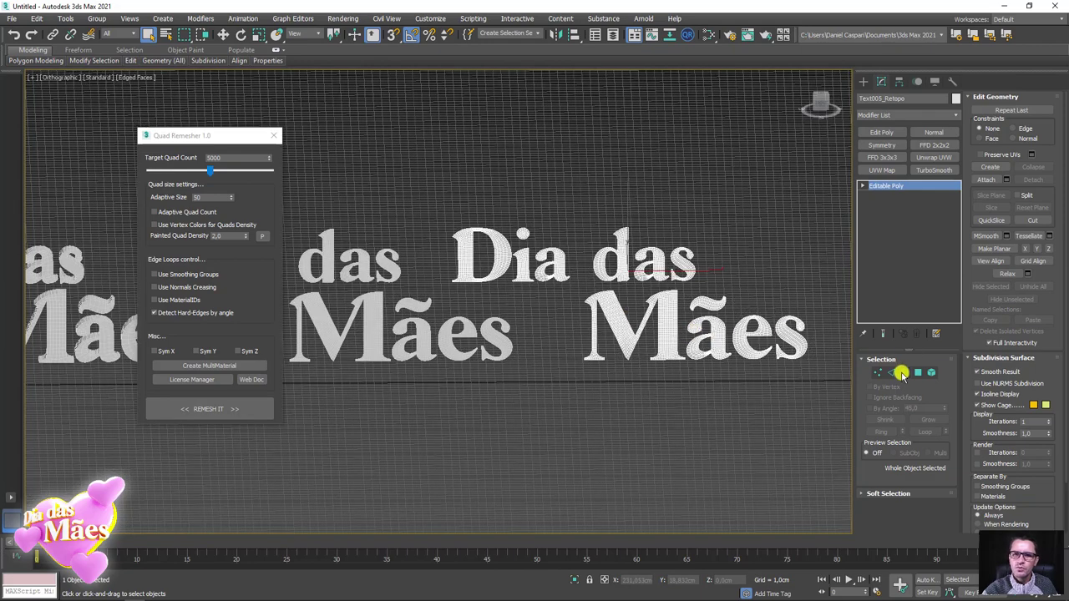
# Select all the letter borders and pull them back to form side walls
pyautogui.click(902, 372)
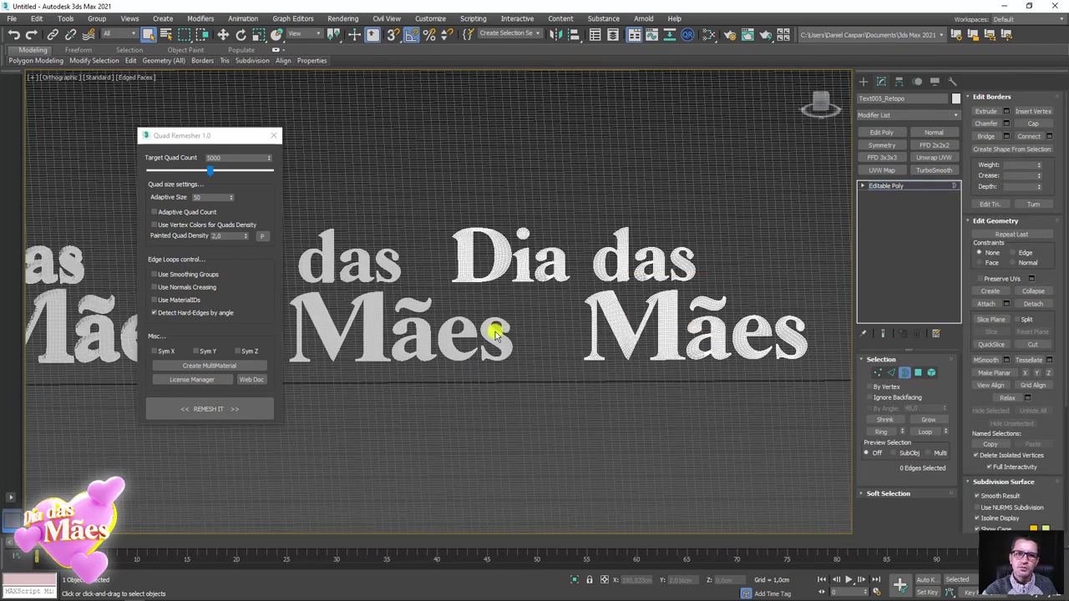
pyautogui.moveTo(839, 407); pyautogui.dragTo(839, 407)
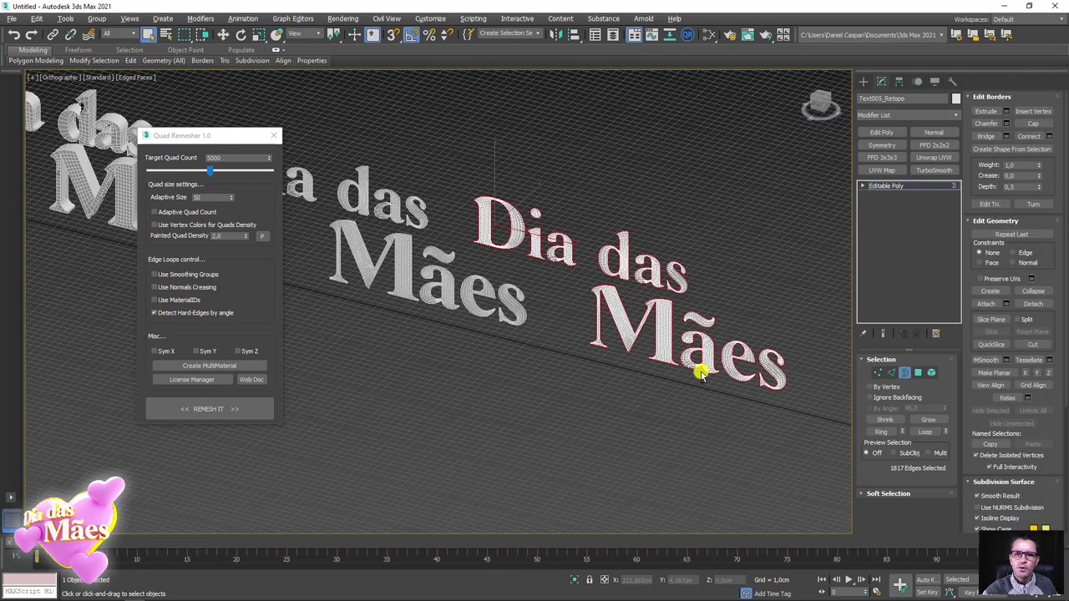
pyautogui.keyDown('alt'); pyautogui.moveTo(839, 406); pyautogui.dragTo(572, 265, button='middle'); pyautogui.keyUp('alt')
pyautogui.press('w')
pyautogui.keyDown('alt'); pyautogui.moveTo(615, 223); pyautogui.dragTo(518, 178, button='middle'); pyautogui.keyUp('alt')
pyautogui.scroll(5, 477, 179)
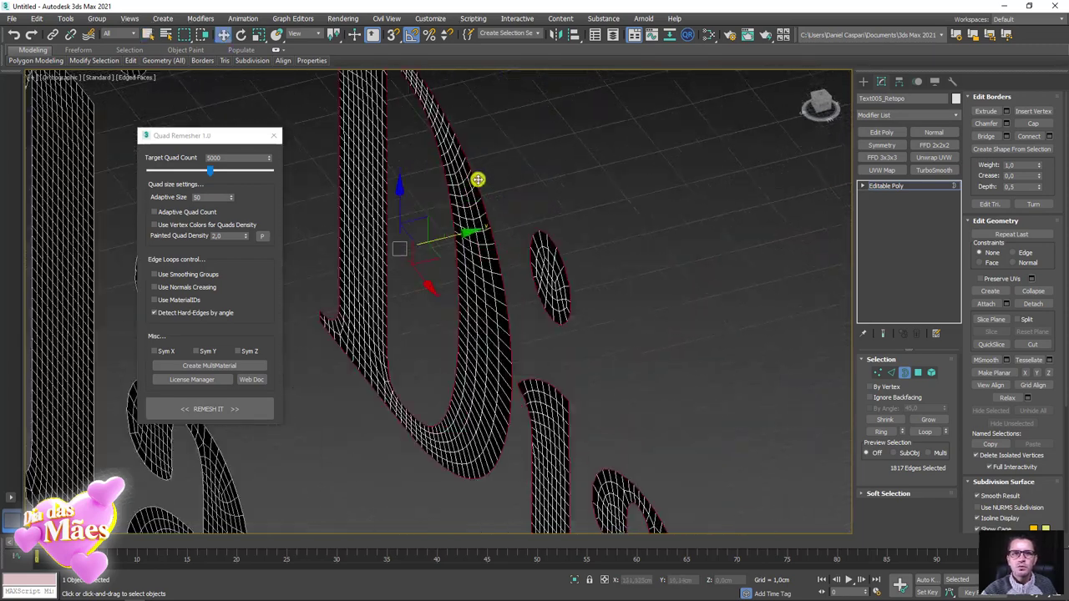
pyautogui.keyDown('shift'); pyautogui.moveTo(450, 237); pyautogui.dragTo(556, 220); pyautogui.keyUp('shift')
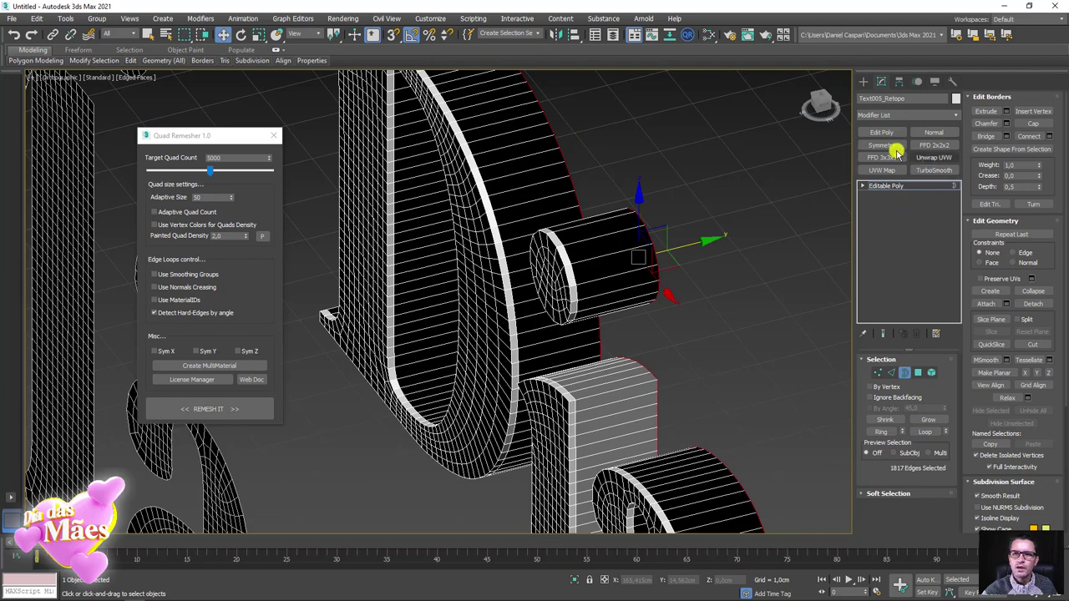
# Add a Symmetry modifier mirrored on Z and close the Quad Remesher panel
pyautogui.click(891, 146)
pyautogui.click(922, 380)
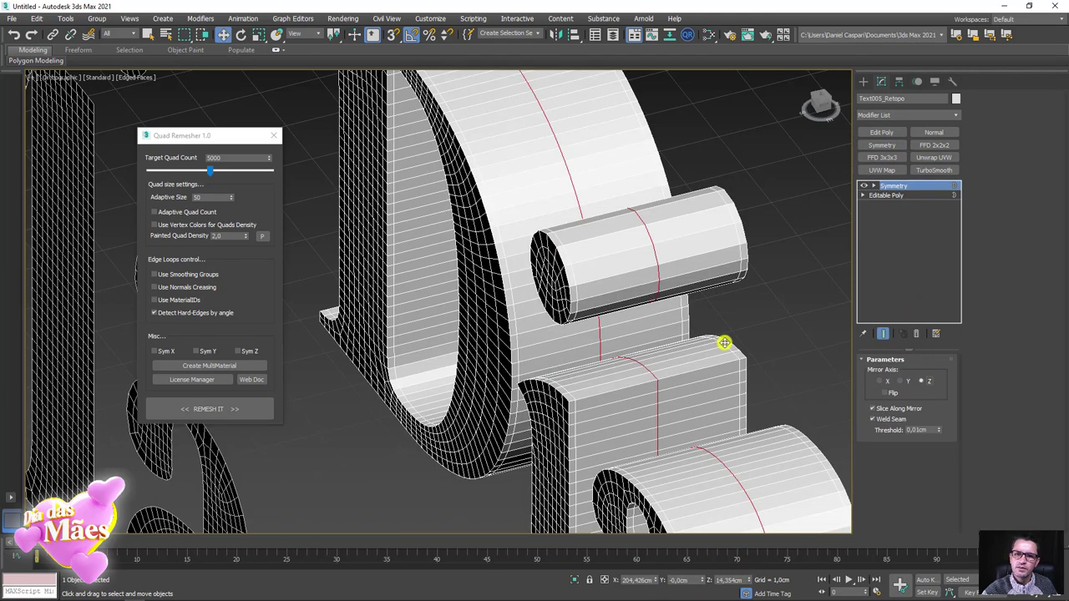
pyautogui.scroll(-5, 715, 341)
pyautogui.keyDown('alt'); pyautogui.moveTo(716, 342); pyautogui.dragTo(682, 215, button='middle'); pyautogui.keyUp('alt')
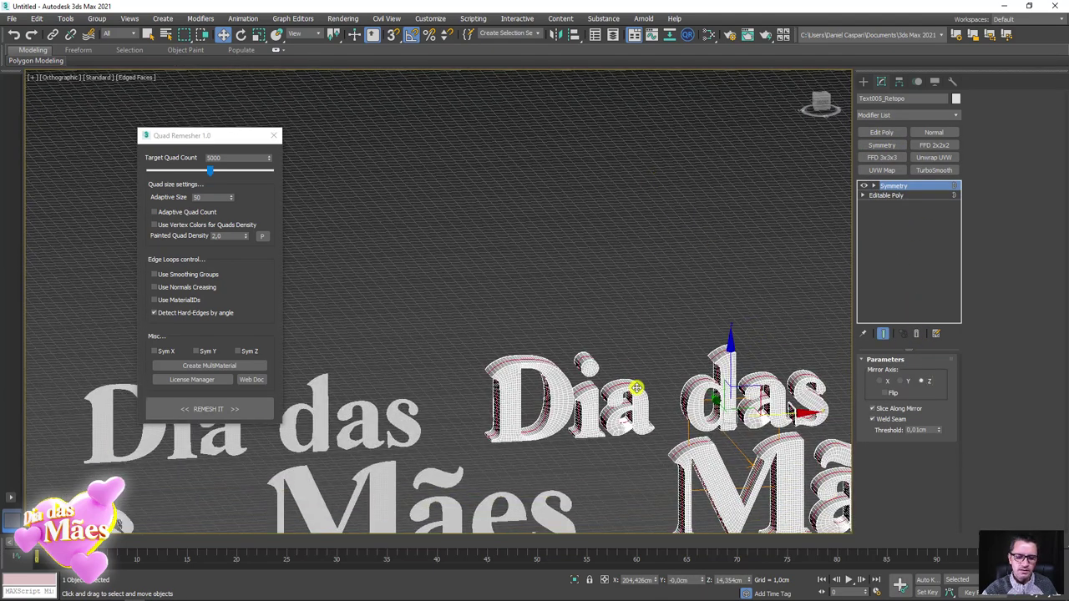
pyautogui.moveTo(521, 375); pyautogui.dragTo(487, 275, button='middle')
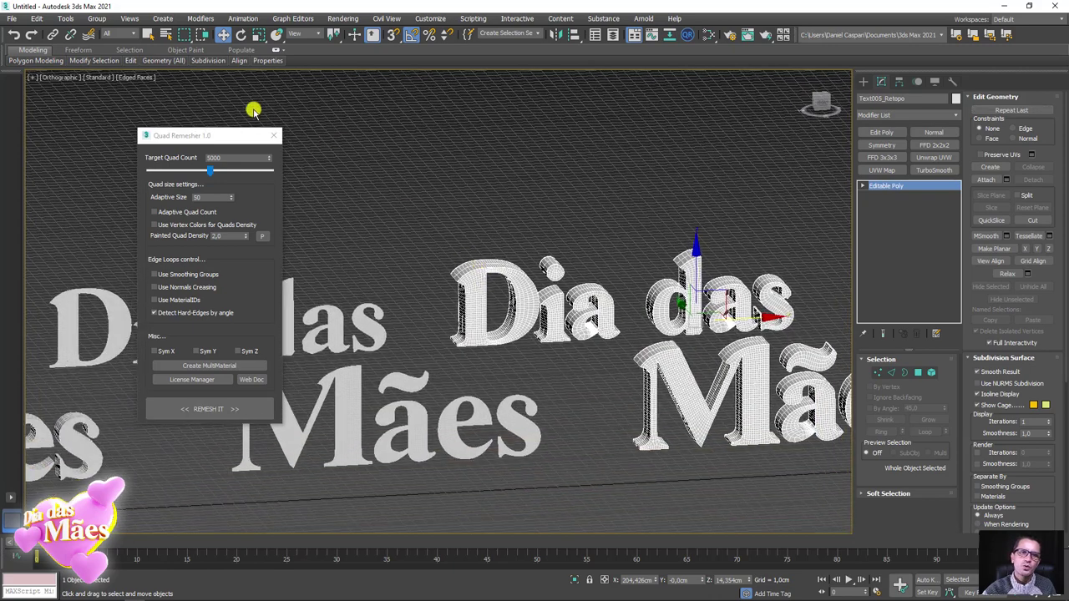
pyautogui.click(274, 135)
pyautogui.scroll(-5, 382, 209)
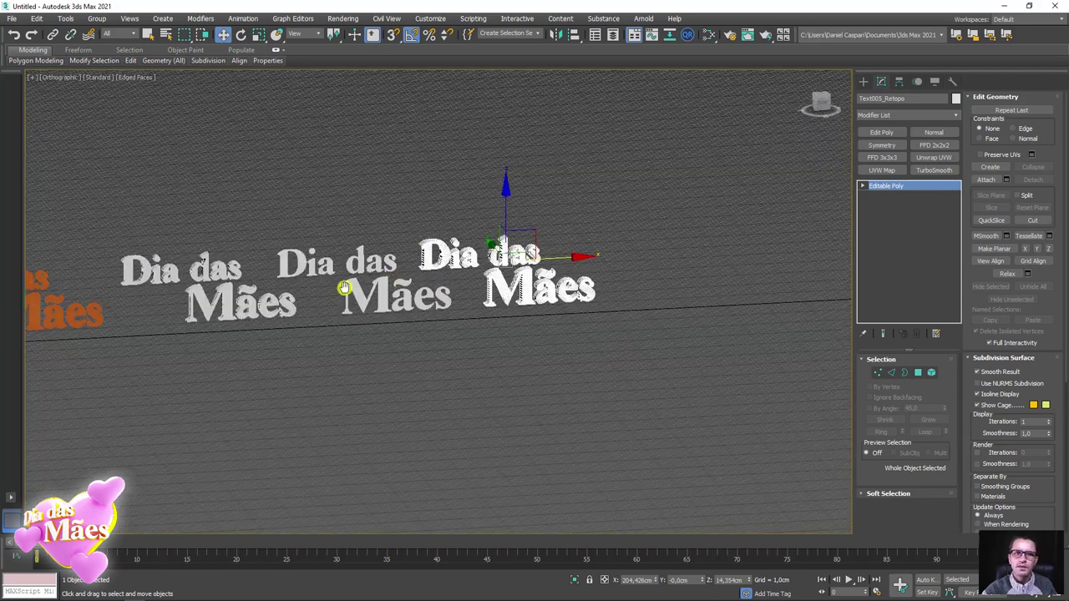
pyautogui.moveTo(345, 291); pyautogui.dragTo(633, 287, button='middle')
pyautogui.scroll(-5, 614, 316)
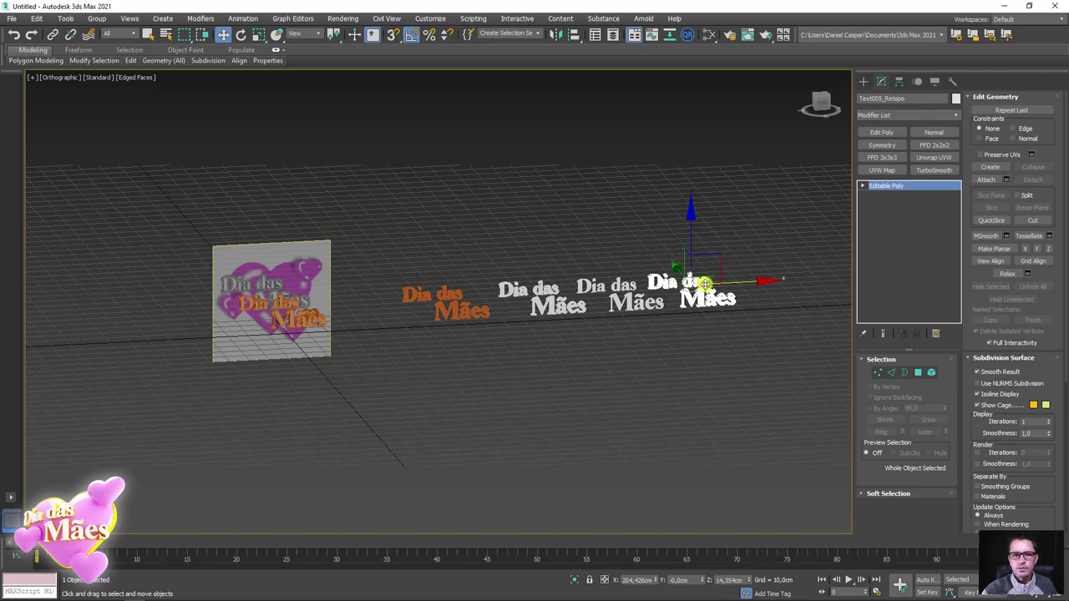
pyautogui.moveTo(705, 284)
pyautogui.keyDown('alt'); pyautogui.mouseDown(button='middle')
pyautogui.moveTo(696, 339)
pyautogui.moveTo(701, 250)
pyautogui.mouseUp(button='middle'); pyautogui.keyUp('alt')
pyautogui.scroll(5, 702, 250)
pyautogui.moveTo(599, 269)
pyautogui.keyDown('alt'); pyautogui.mouseDown(button='middle')
pyautogui.moveTo(481, 267)
pyautogui.moveTo(587, 306)
pyautogui.moveTo(768, 314)
pyautogui.mouseUp(button='middle'); pyautogui.keyUp('alt')
# Detach all of Text005_Retopo's polygons as Object001 and select the new object
pyautogui.click(894, 373)
pyautogui.scroll(2, 768, 314)
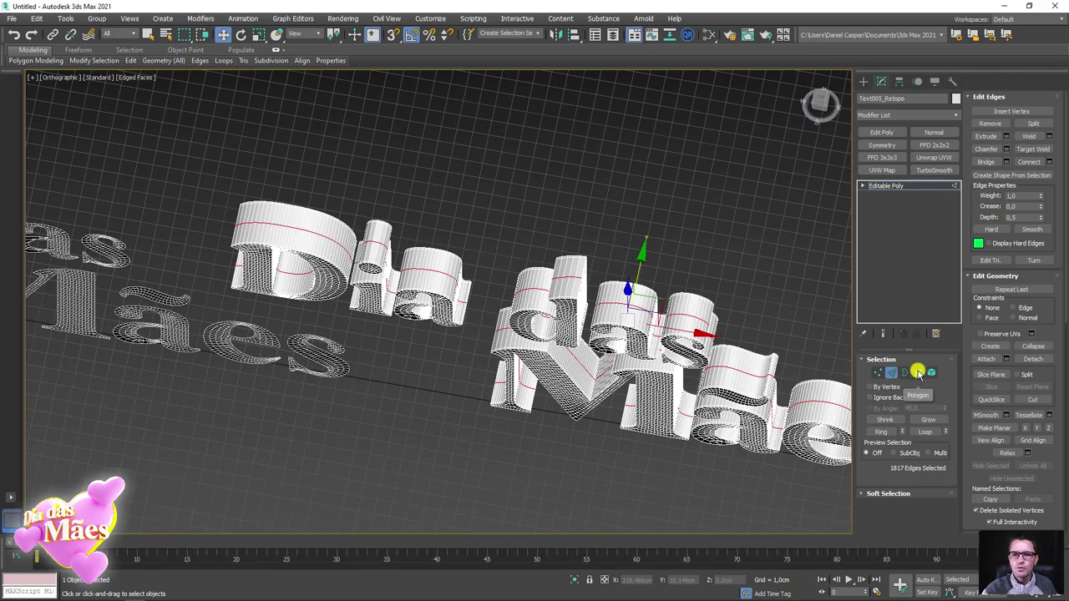
pyautogui.click(917, 372)
pyautogui.moveTo(790, 375)
pyautogui.keyDown('alt'); pyautogui.mouseDown(button='middle')
pyautogui.moveTo(718, 353)
pyautogui.moveTo(760, 323)
pyautogui.mouseUp(button='middle'); pyautogui.keyUp('alt')
pyautogui.scroll(3, 683, 338)
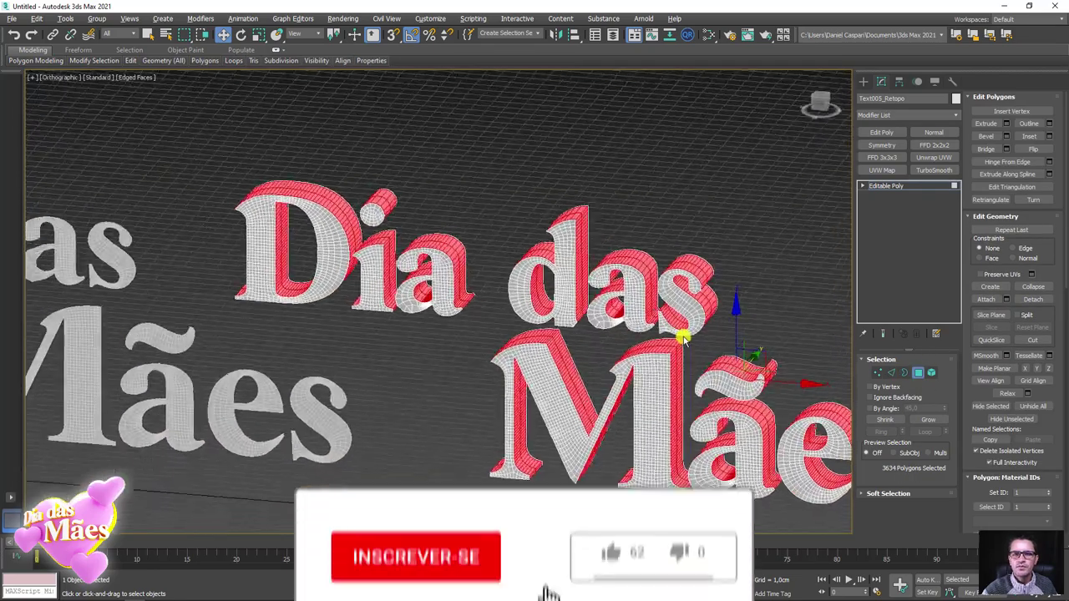
pyautogui.keyDown('alt'); pyautogui.moveTo(683, 338); pyautogui.dragTo(693, 367, button='middle'); pyautogui.keyUp('alt')
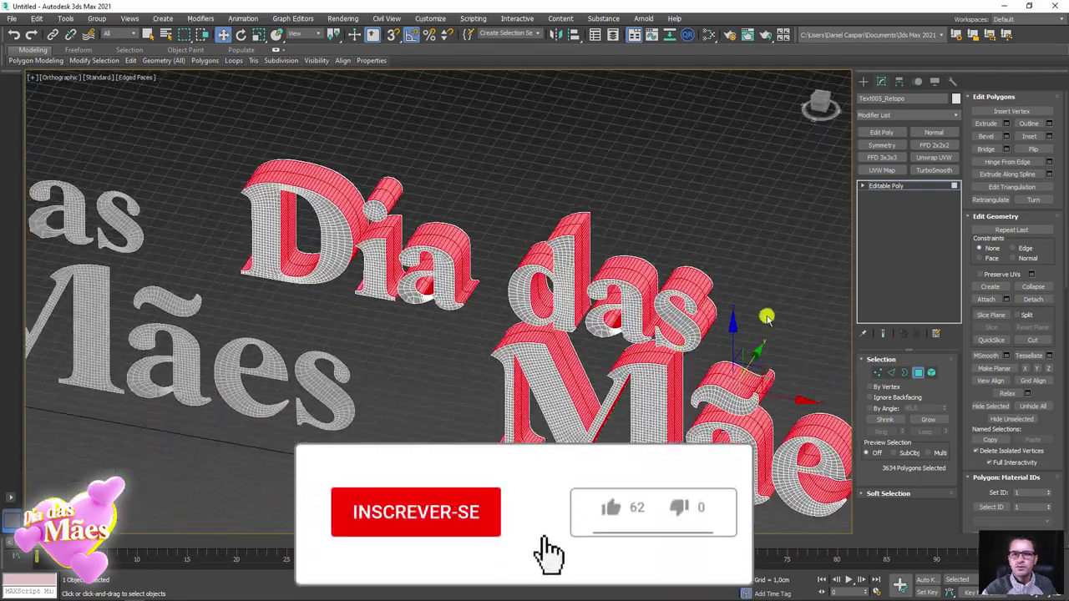
pyautogui.click(1036, 298)
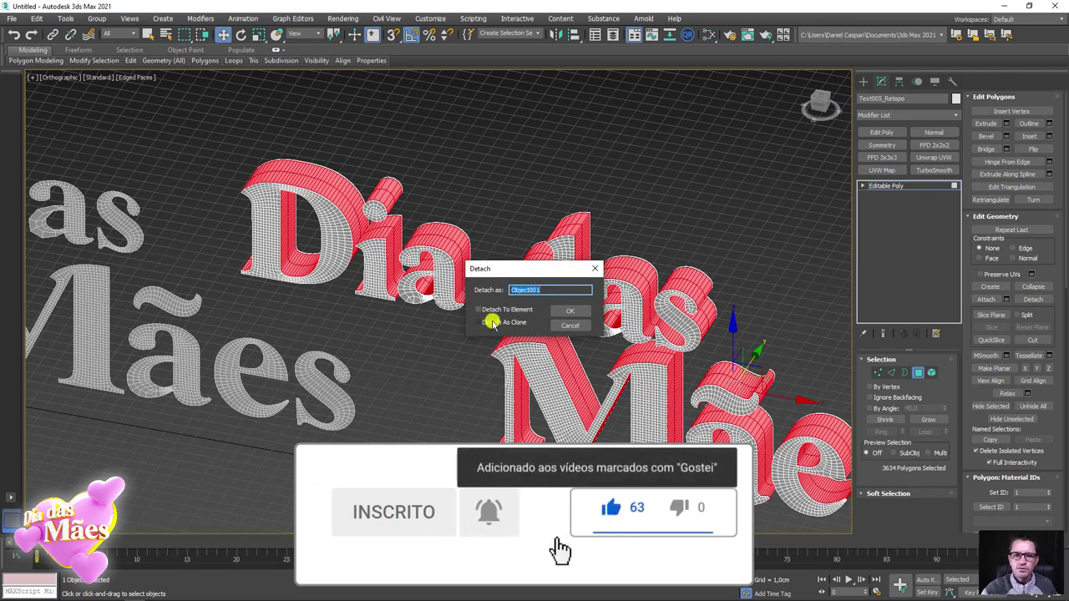
pyautogui.click(570, 310)
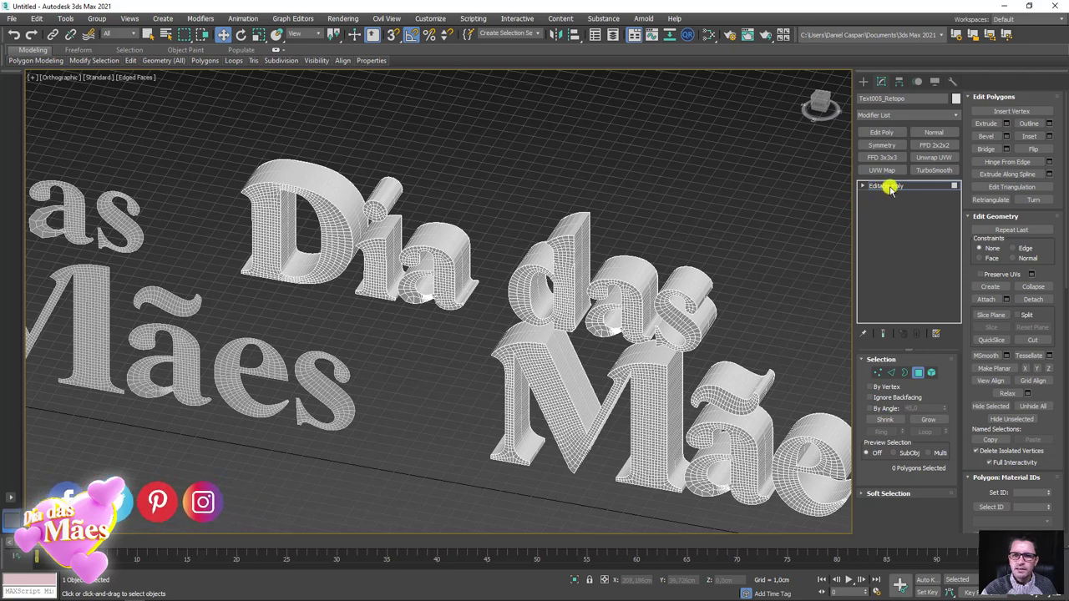
pyautogui.click(890, 186)
pyautogui.click(606, 270)
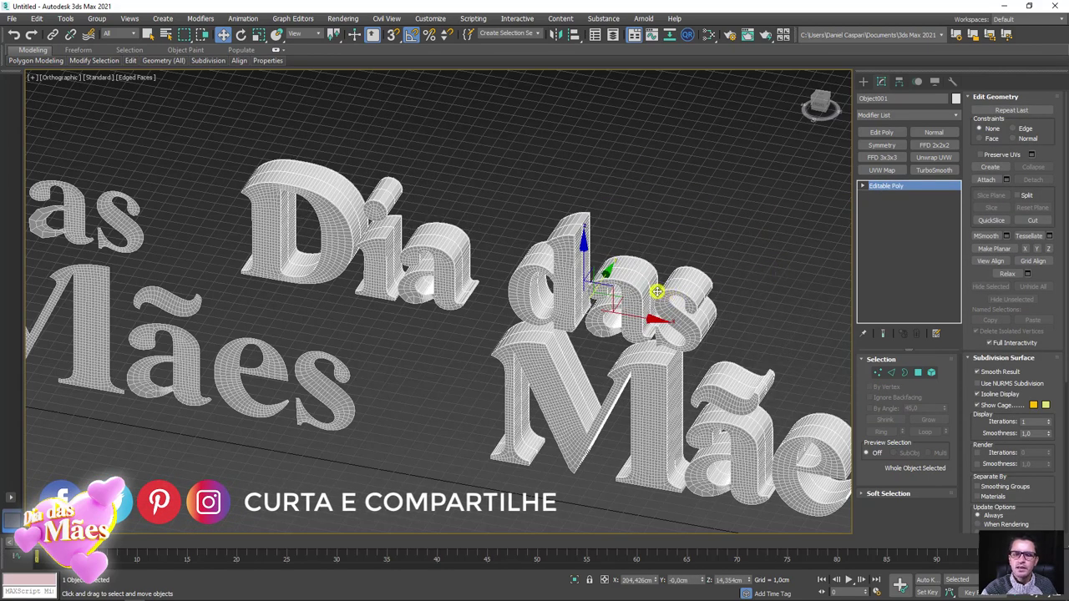
# Add a Shell modifier to Object001 with an Outer Amount of 0.116cm
pyautogui.scroll(2, 657, 292)
pyautogui.scroll(3, 617, 295)
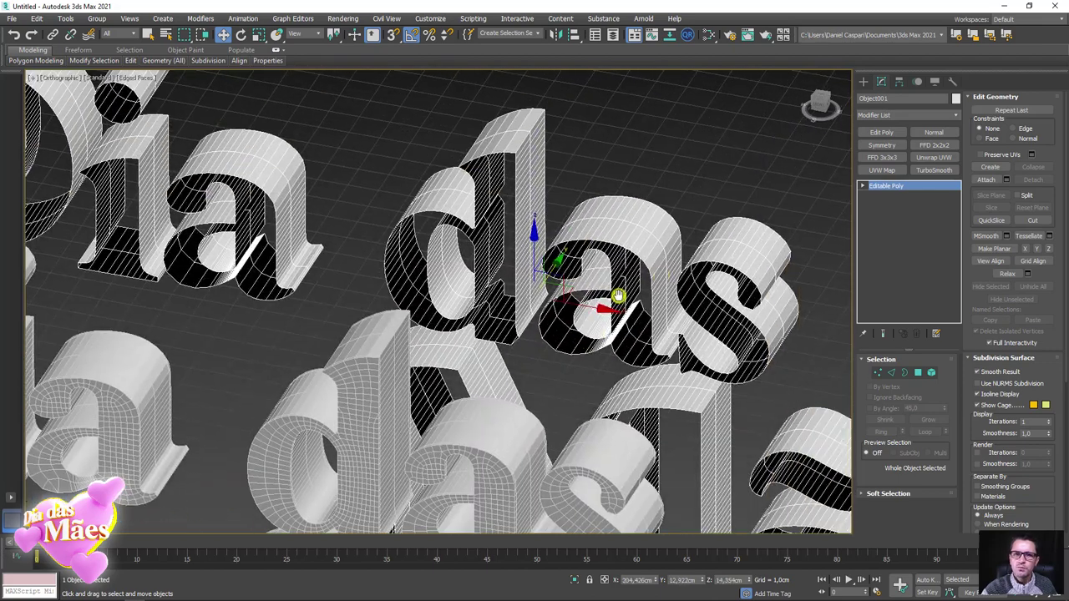
pyautogui.click(952, 117)
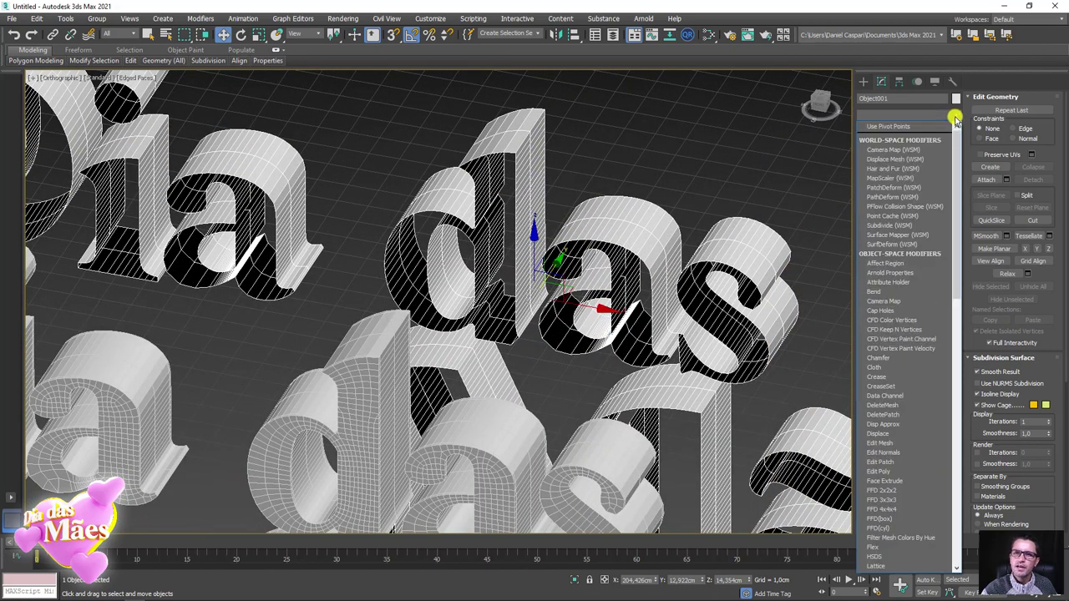
pyautogui.write('sh')
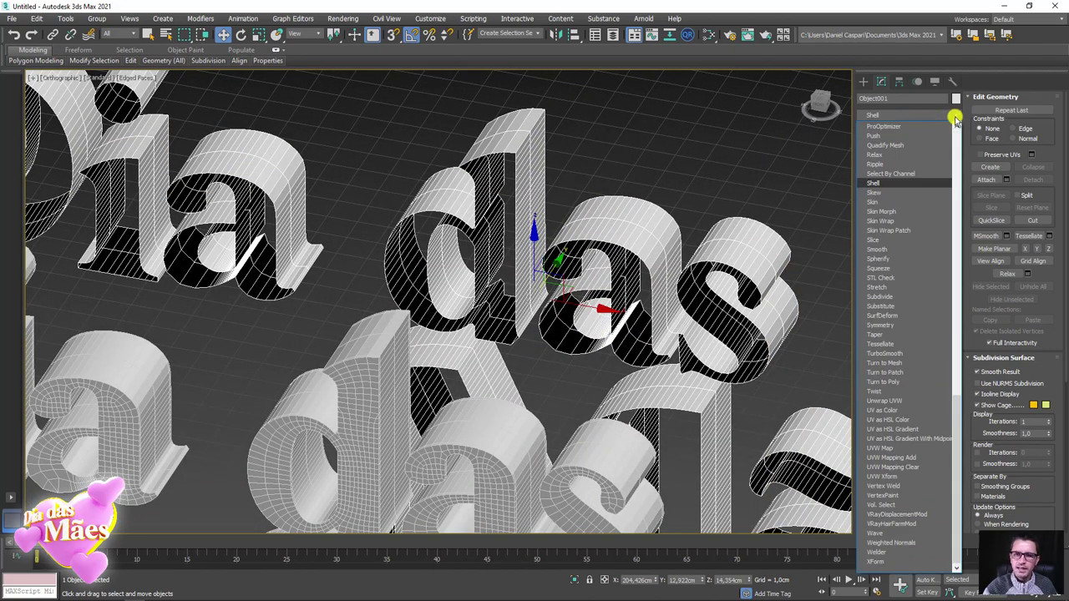
pyautogui.press('Return')
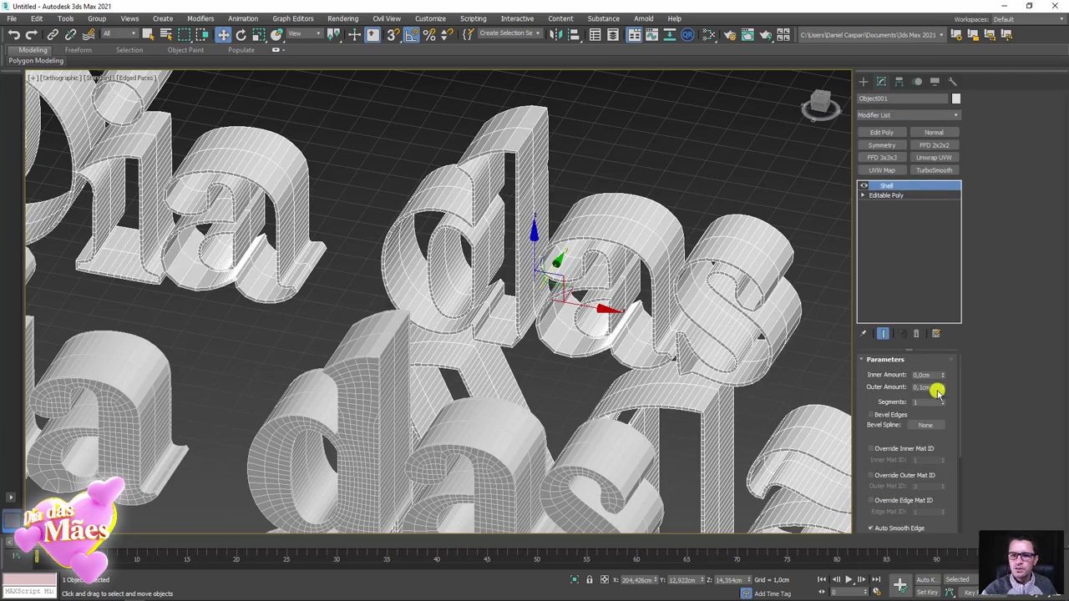
pyautogui.moveTo(942, 387); pyautogui.dragTo(878, 326)
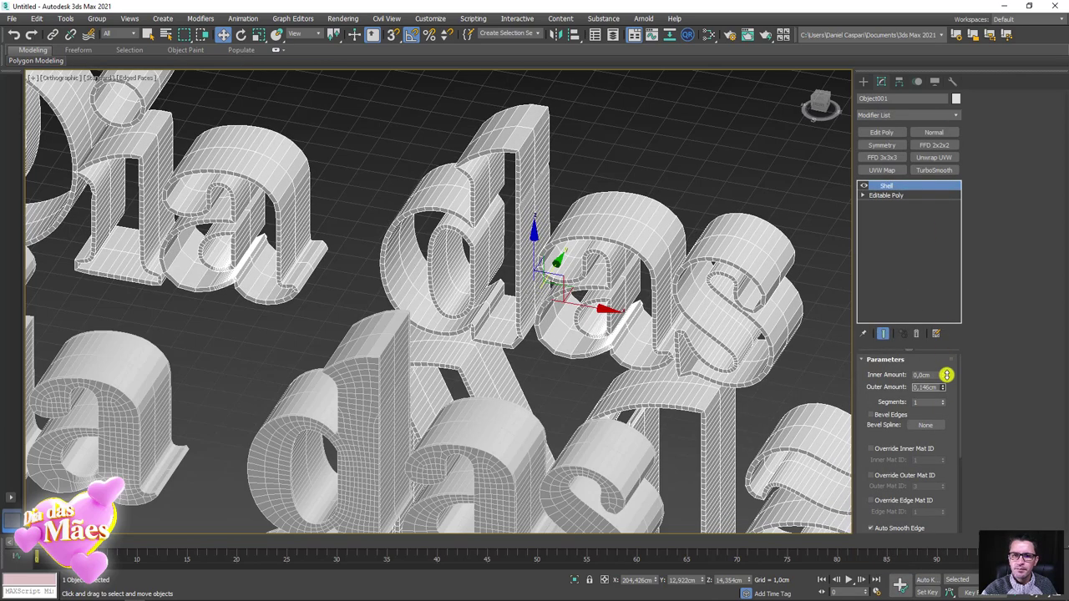
pyautogui.scroll(-3, 639, 342)
pyautogui.scroll(-3, 625, 384)
pyautogui.keyDown('alt'); pyautogui.moveTo(625, 384); pyautogui.dragTo(493, 355, button='middle'); pyautogui.keyUp('alt')
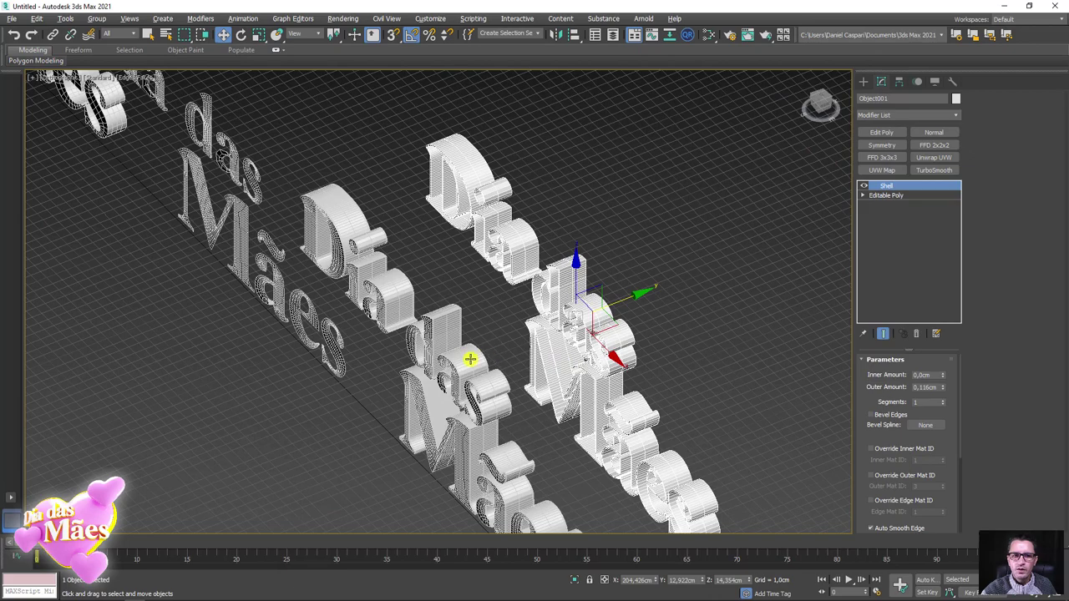
# Align the thickened text using the Align options
pyautogui.hotkey('alt', 'a')
pyautogui.click(470, 359)
pyautogui.click(465, 375)
pyautogui.click(541, 396)
pyautogui.moveTo(542, 396)
pyautogui.keyDown('alt'); pyautogui.mouseDown(button='middle')
pyautogui.moveTo(528, 359)
pyautogui.moveTo(479, 370)
pyautogui.moveTo(625, 258)
pyautogui.mouseUp(button='middle'); pyautogui.keyUp('alt')
pyautogui.scroll(2, 527, 359)
pyautogui.scroll(2, 661, 232)
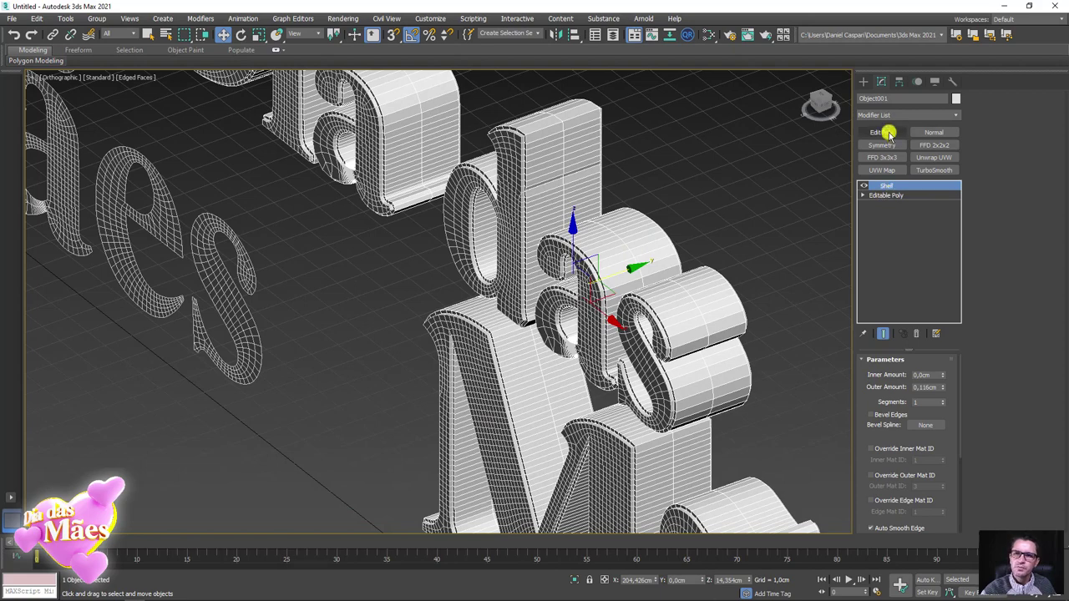
# In Element mode, nudge one letter piece slightly left into line, then return to the Shell level
pyautogui.click(886, 242)
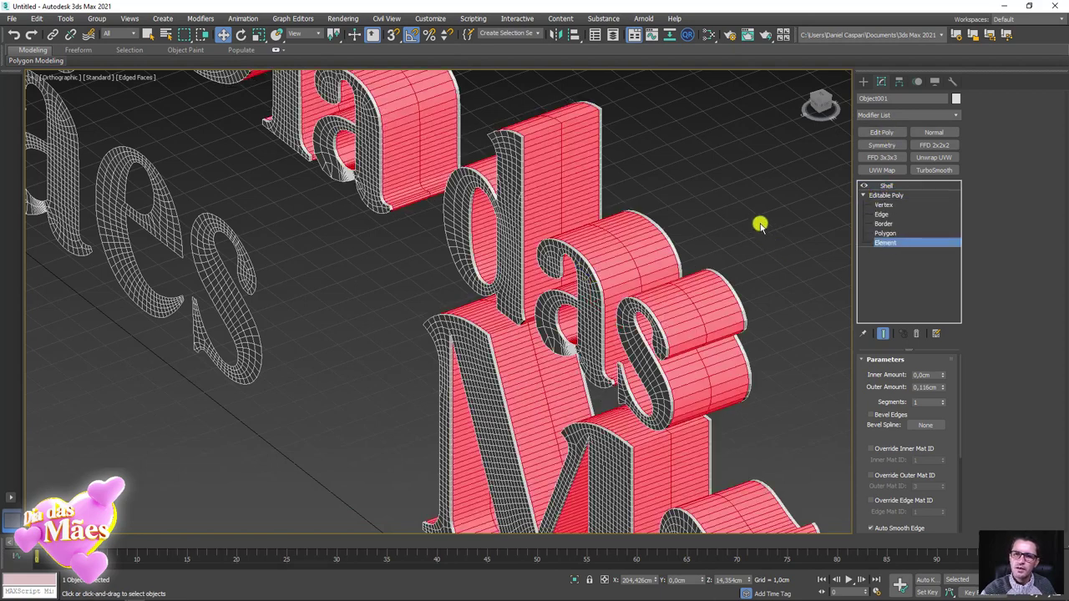
pyautogui.keyDown('alt'); pyautogui.moveTo(577, 292); pyautogui.dragTo(524, 351, button='middle'); pyautogui.keyUp('alt')
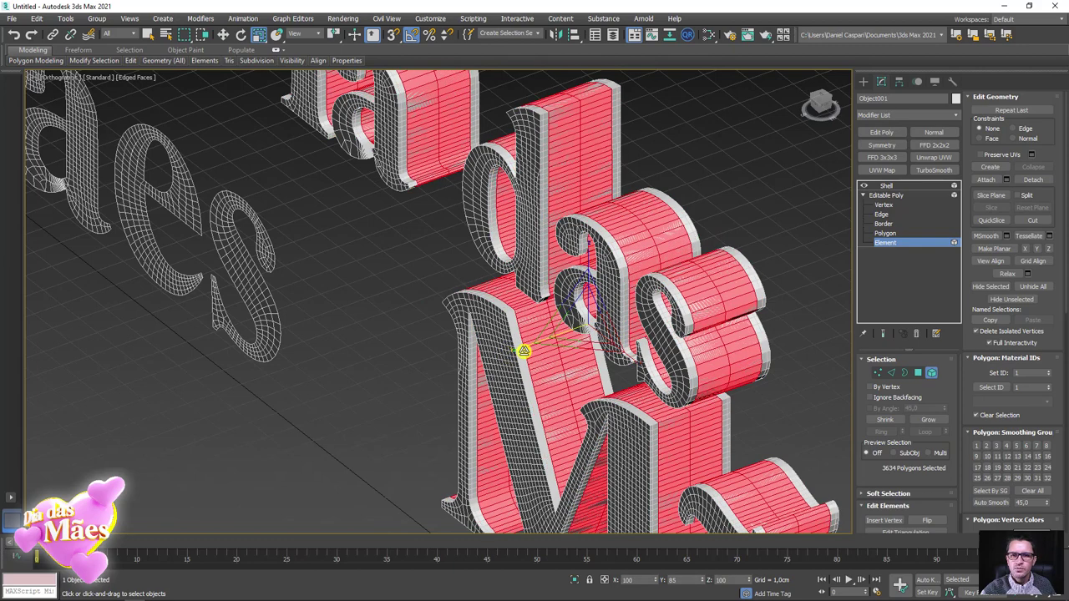
pyautogui.press('w')
pyautogui.scroll(-5, 661, 310)
pyautogui.keyDown('alt'); pyautogui.moveTo(674, 306); pyautogui.dragTo(639, 312, button='middle'); pyautogui.keyUp('alt')
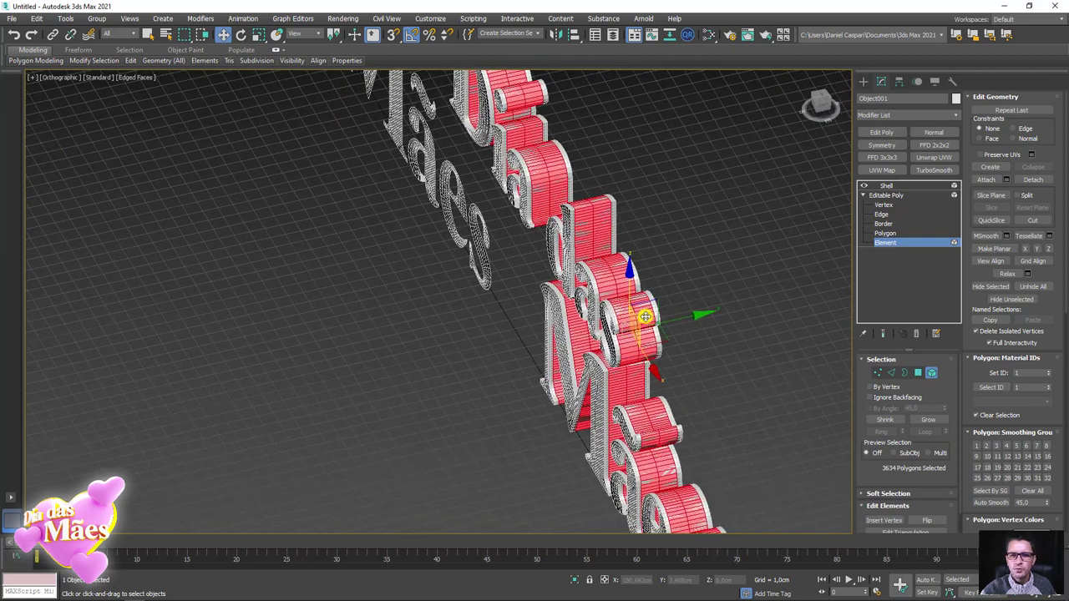
pyautogui.scroll(5, 657, 332)
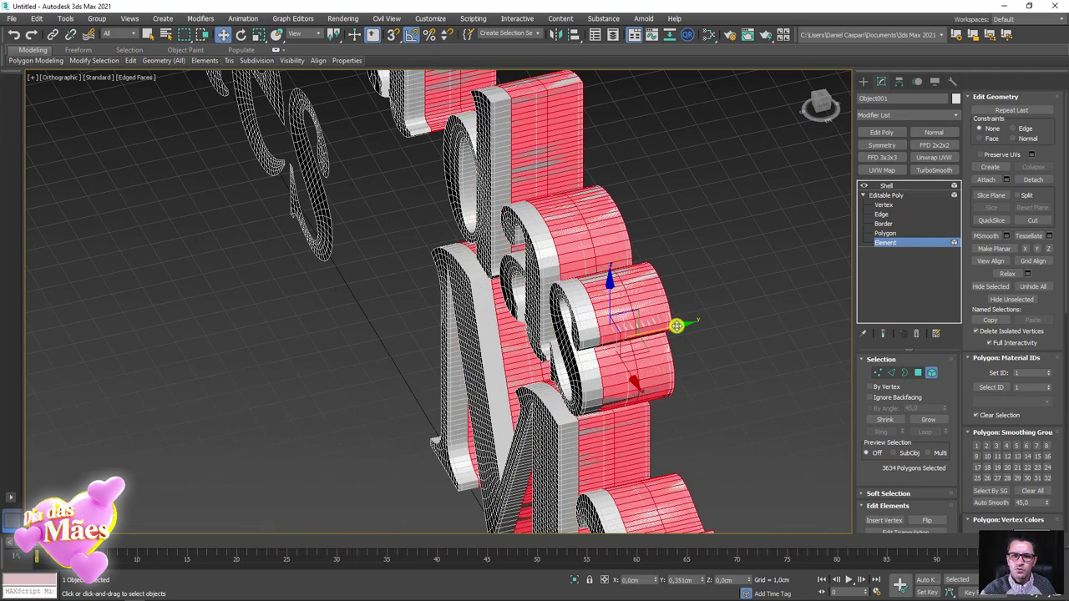
pyautogui.press('e')
pyautogui.press('r')
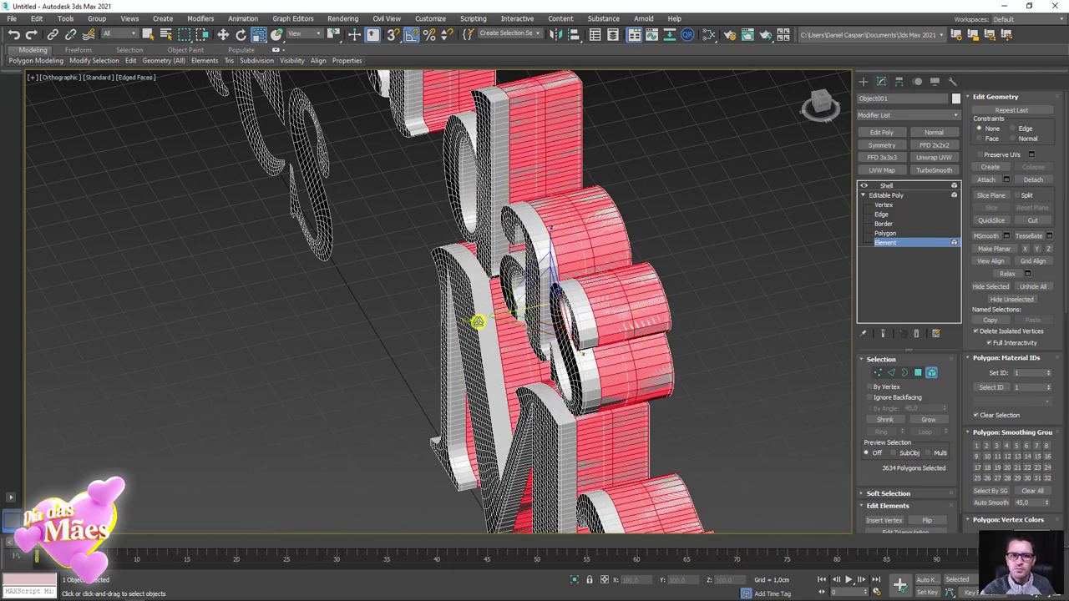
pyautogui.press('w')
pyautogui.moveTo(681, 323); pyautogui.dragTo(677, 322)
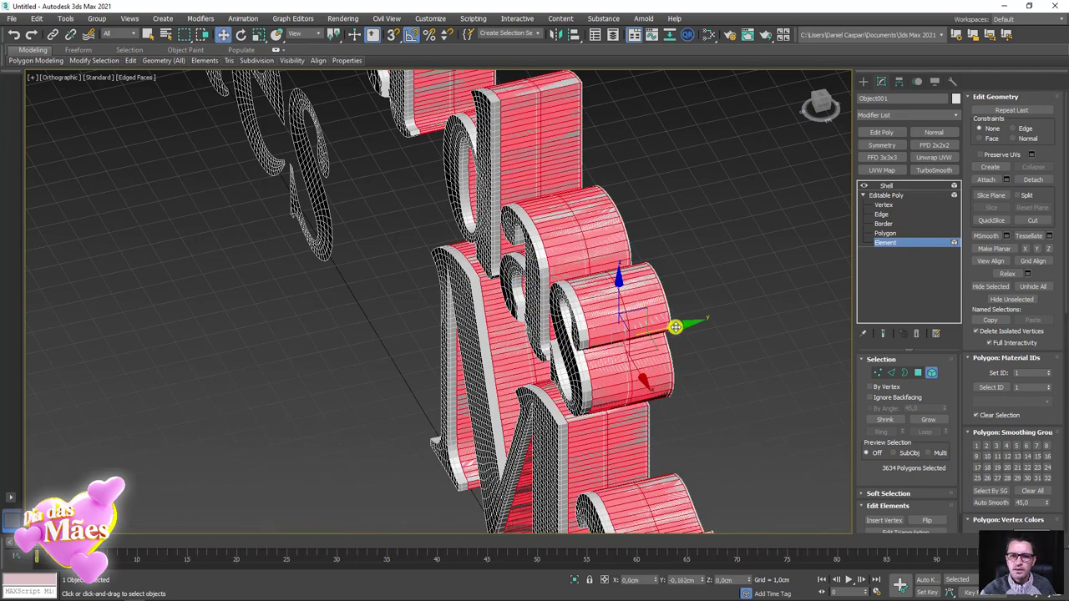
pyautogui.click(887, 186)
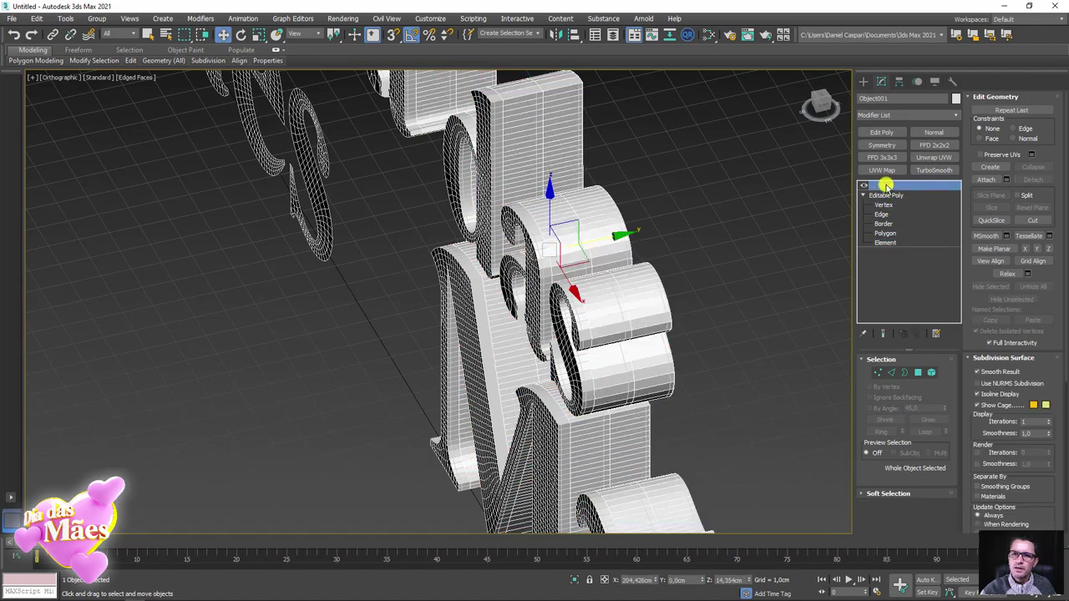
pyautogui.press('F4')
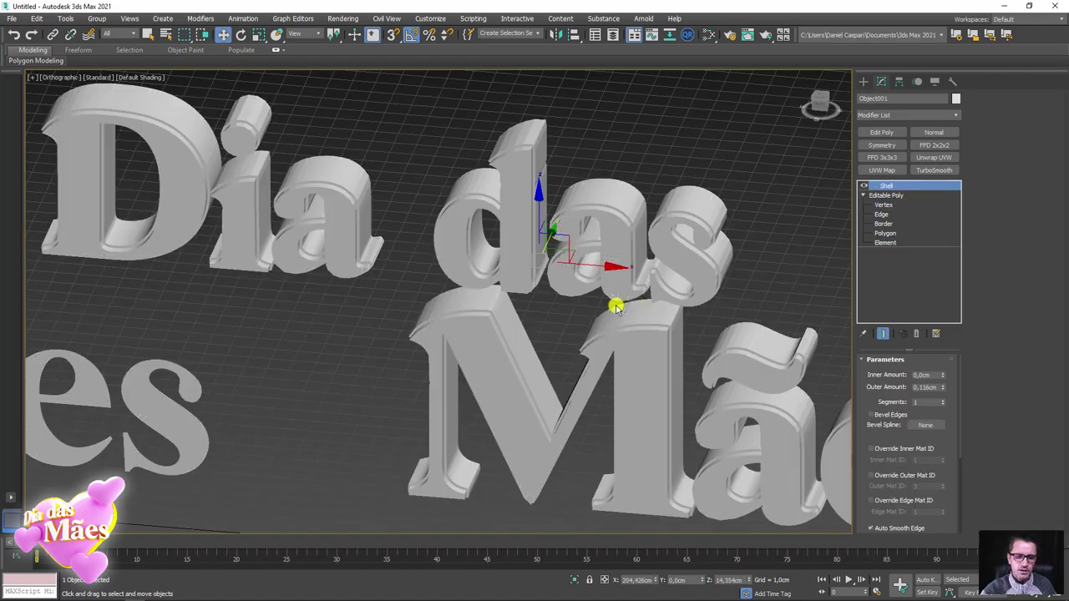
pyautogui.moveTo(615, 303)
pyautogui.keyDown('alt'); pyautogui.mouseDown(button='middle')
pyautogui.moveTo(664, 261)
pyautogui.moveTo(725, 159)
pyautogui.mouseUp(button='middle'); pyautogui.keyUp('alt')
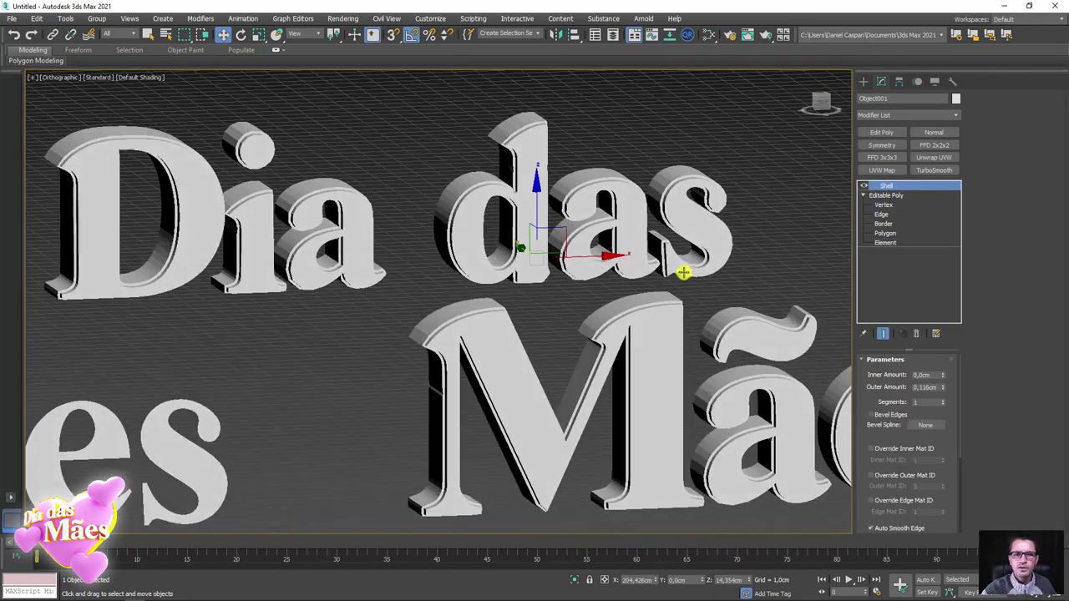
# Select both 'Dia das Mães' text objects and add a TurboSmooth modifier with 1 iteration
pyautogui.keyDown('ctrl'); pyautogui.click(518, 453); pyautogui.keyUp('ctrl')
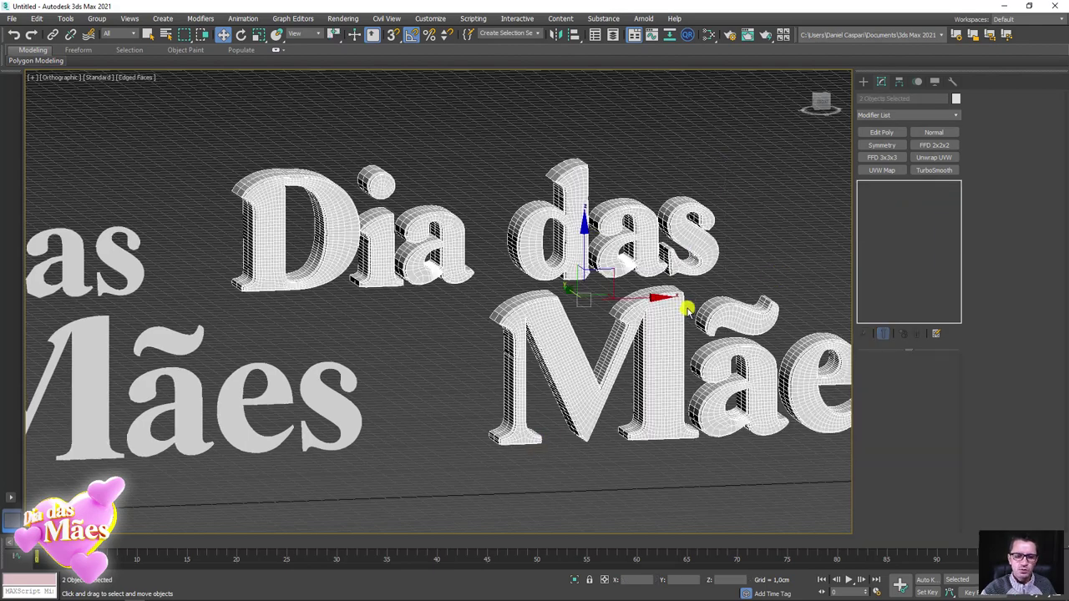
pyautogui.press('F4')
pyautogui.keyDown('alt'); pyautogui.moveTo(684, 306); pyautogui.dragTo(792, 187, button='middle'); pyautogui.keyUp('alt')
pyautogui.click(935, 170)
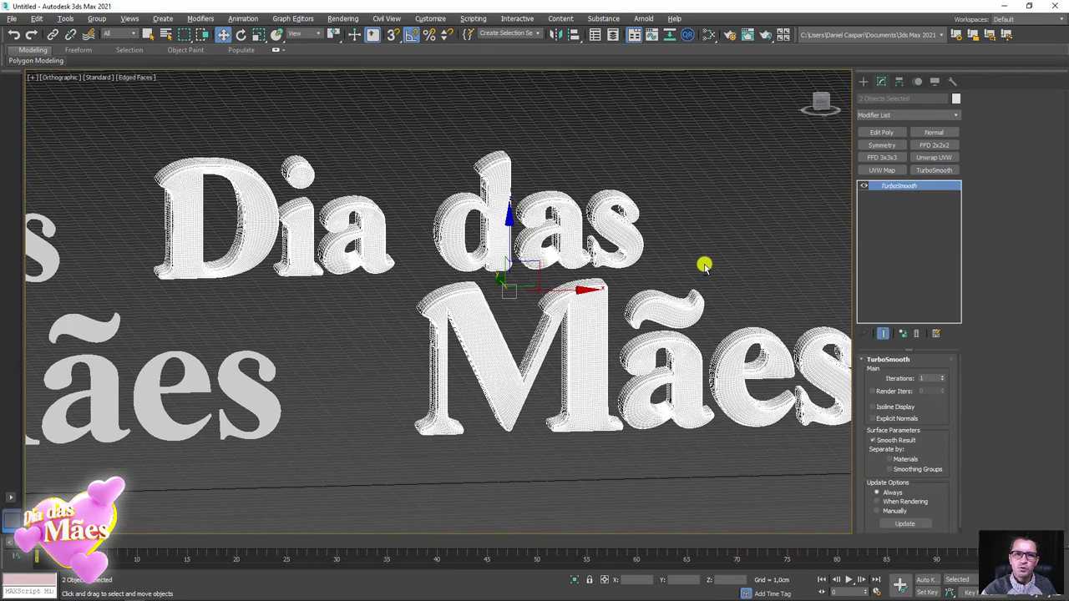
# Zoom in and toggle Edged Faces to inspect the smoothed lettering's mesh and depth
pyautogui.press('F4')
pyautogui.moveTo(556, 262)
pyautogui.keyDown('alt'); pyautogui.mouseDown(button='middle')
pyautogui.moveTo(558, 240)
pyautogui.moveTo(510, 234)
pyautogui.moveTo(584, 232)
pyautogui.mouseUp(button='middle'); pyautogui.keyUp('alt')
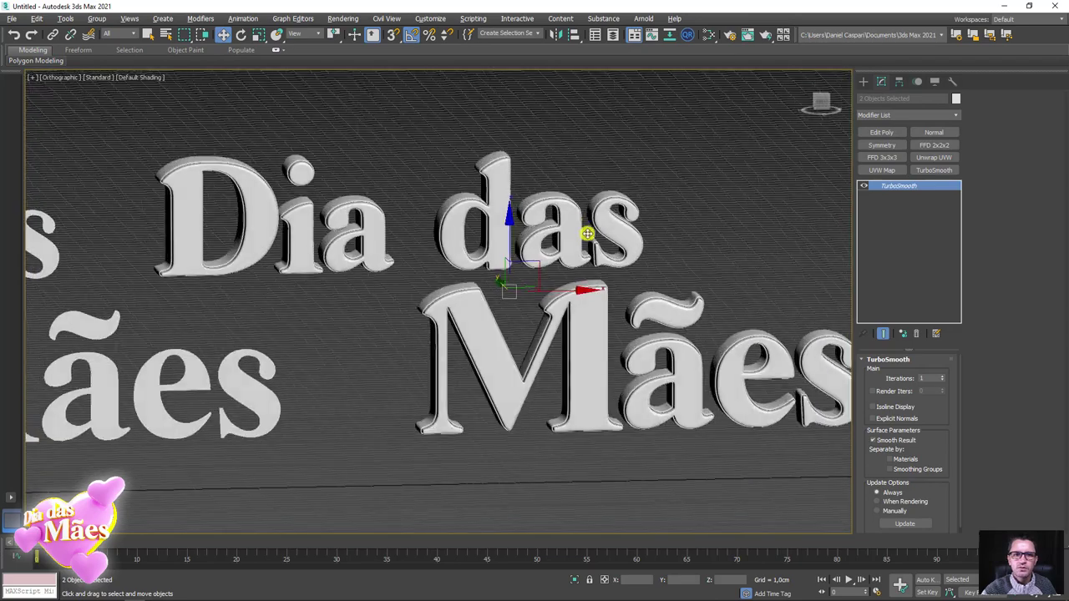
pyautogui.scroll(3, 585, 231)
pyautogui.scroll(3, 470, 205)
pyautogui.moveTo(448, 171)
pyautogui.keyDown('alt'); pyautogui.mouseDown(button='middle')
pyautogui.moveTo(558, 234)
pyautogui.moveTo(598, 234)
pyautogui.mouseUp(button='middle'); pyautogui.keyUp('alt')
pyautogui.scroll(2, 595, 234)
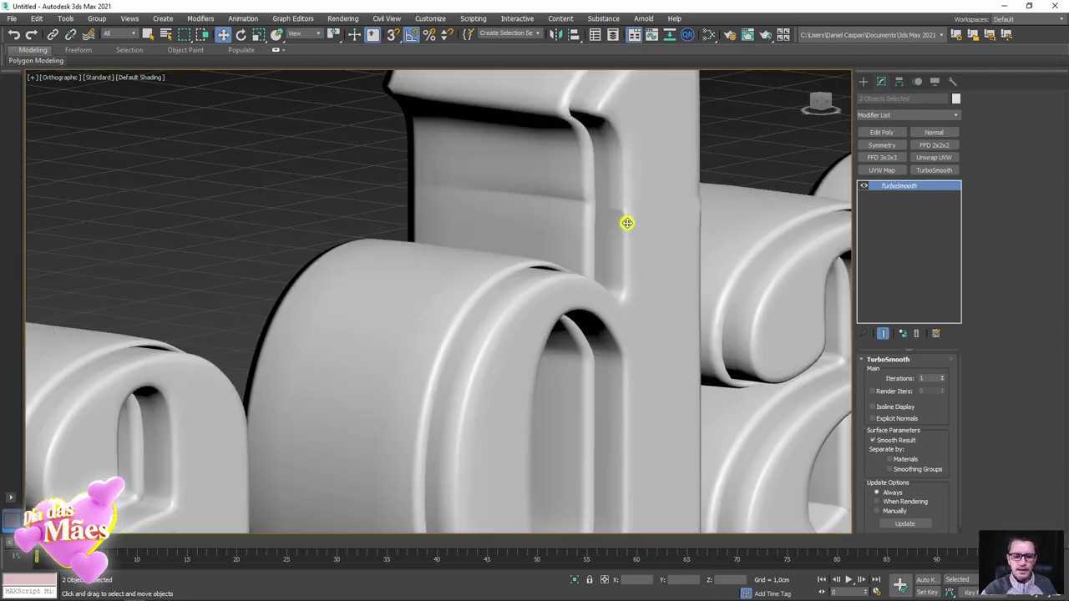
pyautogui.press('F4')
pyautogui.scroll(2, 626, 223)
pyautogui.scroll(2, 618, 234)
pyautogui.scroll(2, 625, 178)
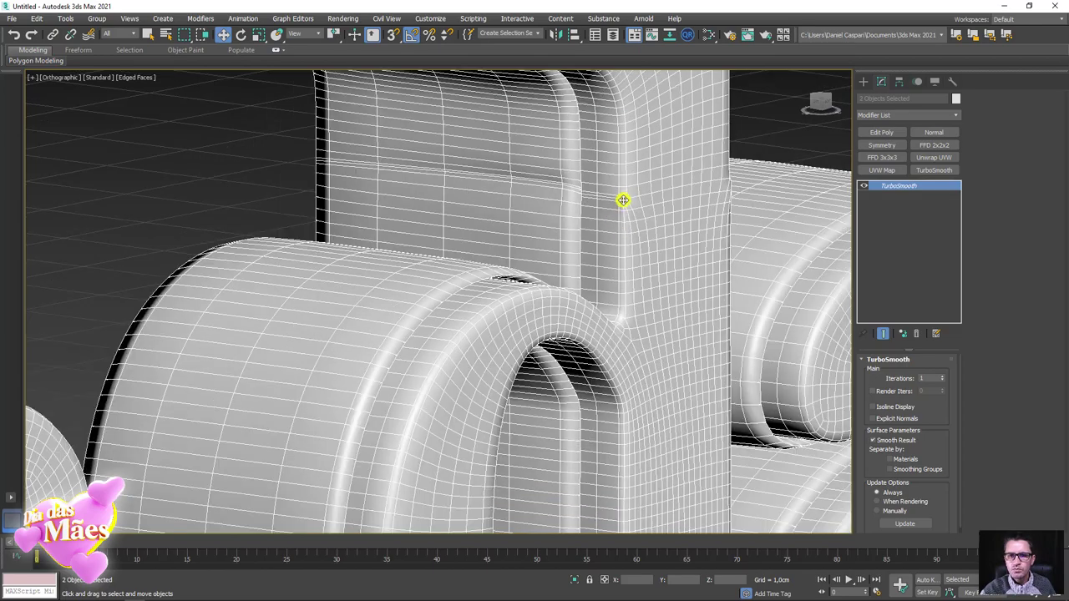
pyautogui.scroll(2, 620, 201)
pyautogui.scroll(-3, 612, 179)
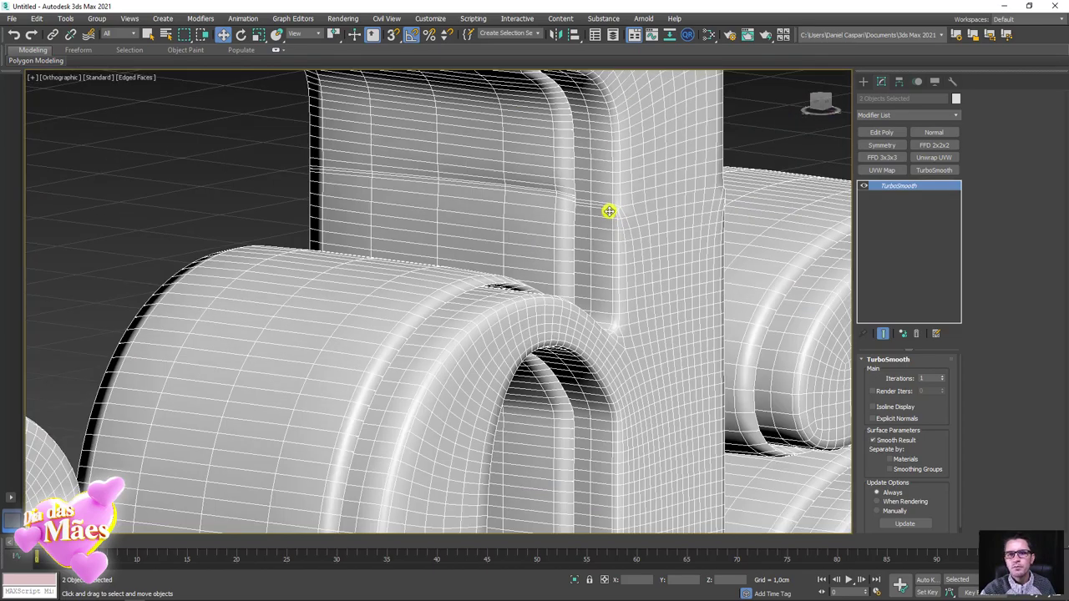
pyautogui.scroll(-5, 609, 211)
pyautogui.press('F4')
pyautogui.scroll(-3, 607, 211)
# Box-select the two extra white text copies on the right and delete them
pyautogui.scroll(-2, 605, 216)
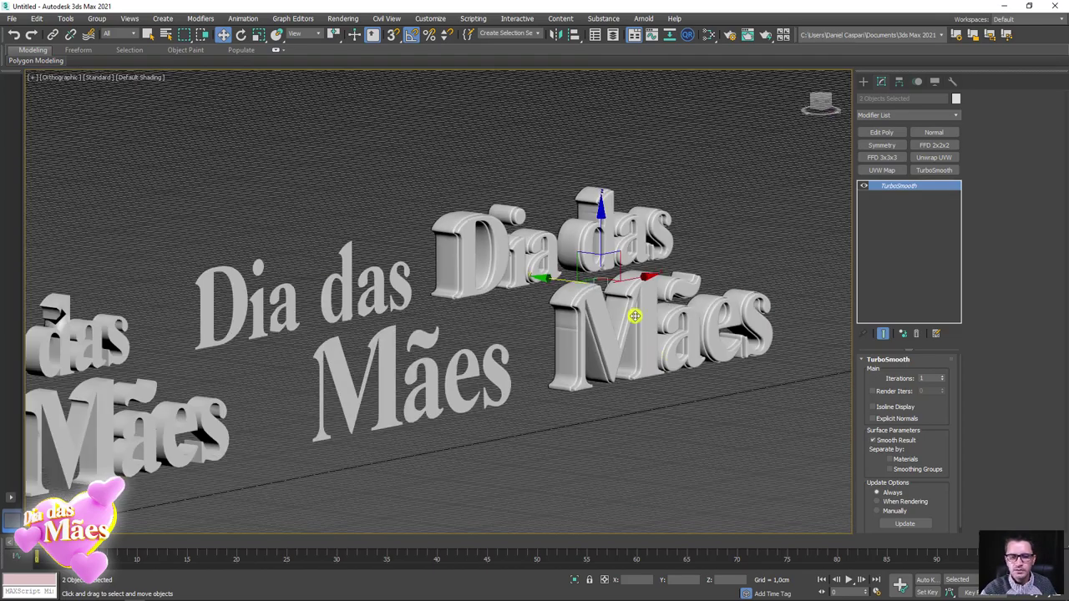
pyautogui.moveTo(621, 320)
pyautogui.keyDown('alt'); pyautogui.mouseDown(button='middle')
pyautogui.moveTo(566, 346)
pyautogui.moveTo(475, 237)
pyautogui.moveTo(308, 240)
pyautogui.moveTo(361, 230)
pyautogui.mouseUp(button='middle'); pyautogui.keyUp('alt')
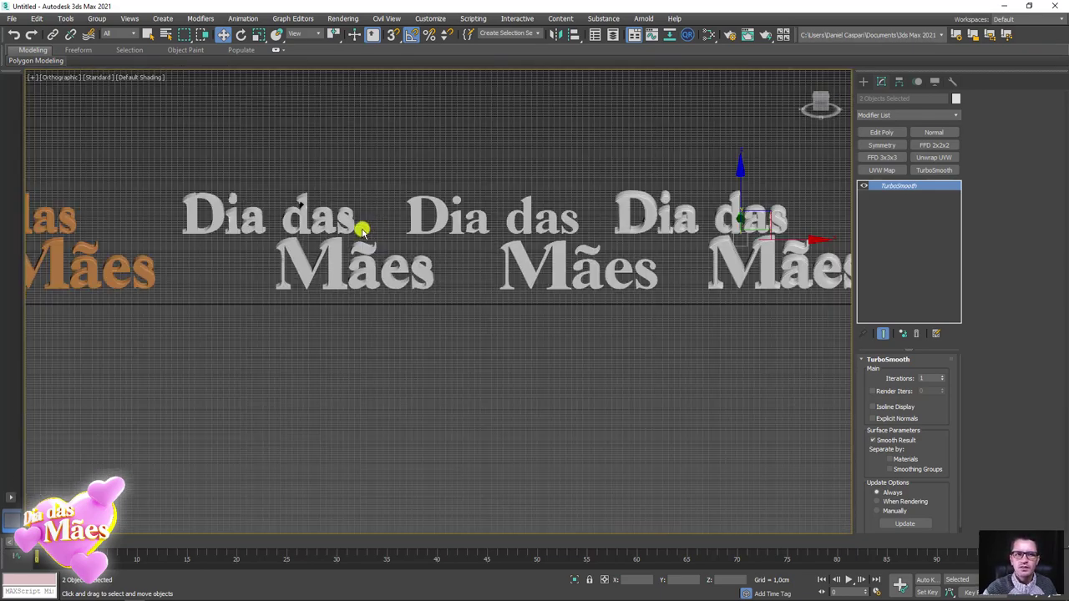
pyautogui.keyDown('alt'); pyautogui.moveTo(624, 178); pyautogui.dragTo(392, 134, button='middle'); pyautogui.keyUp('alt')
pyautogui.moveTo(391, 134); pyautogui.dragTo(764, 374)
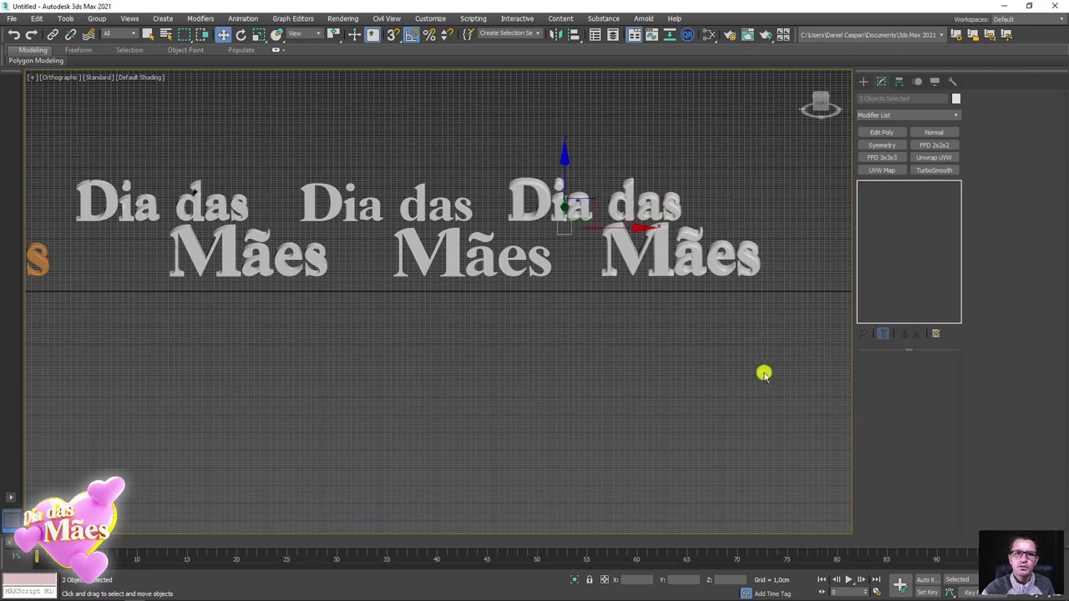
pyautogui.press('Delete')
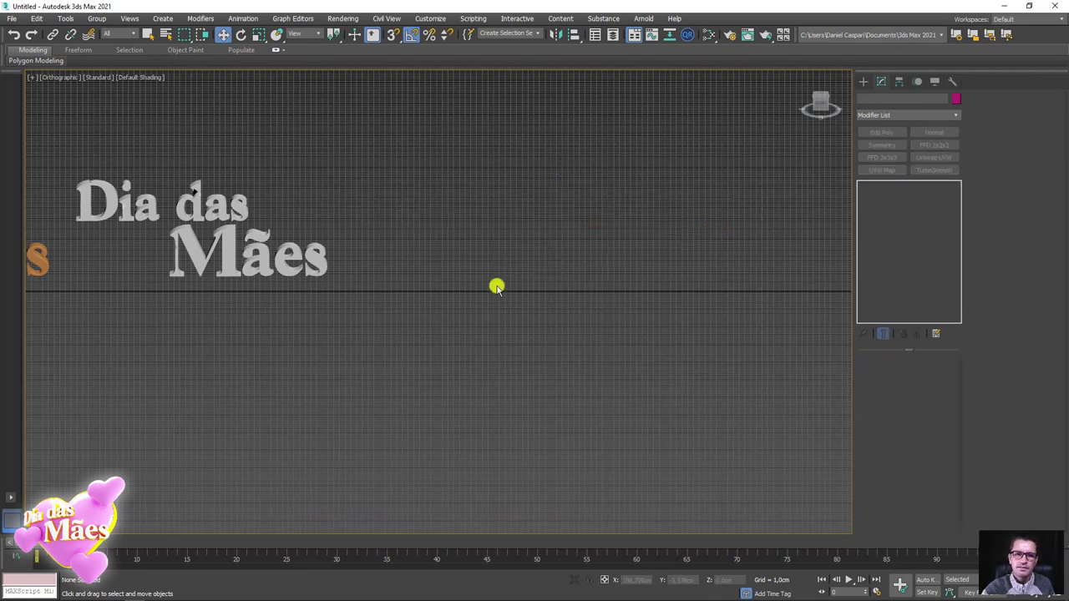
# Select the remaining white 'Dia das Mães' text, check its mesh, and delete it
pyautogui.moveTo(496, 287); pyautogui.dragTo(745, 366, button='middle')
pyautogui.click(465, 216)
pyautogui.scroll(3, 508, 298)
pyautogui.scroll(2, 518, 239)
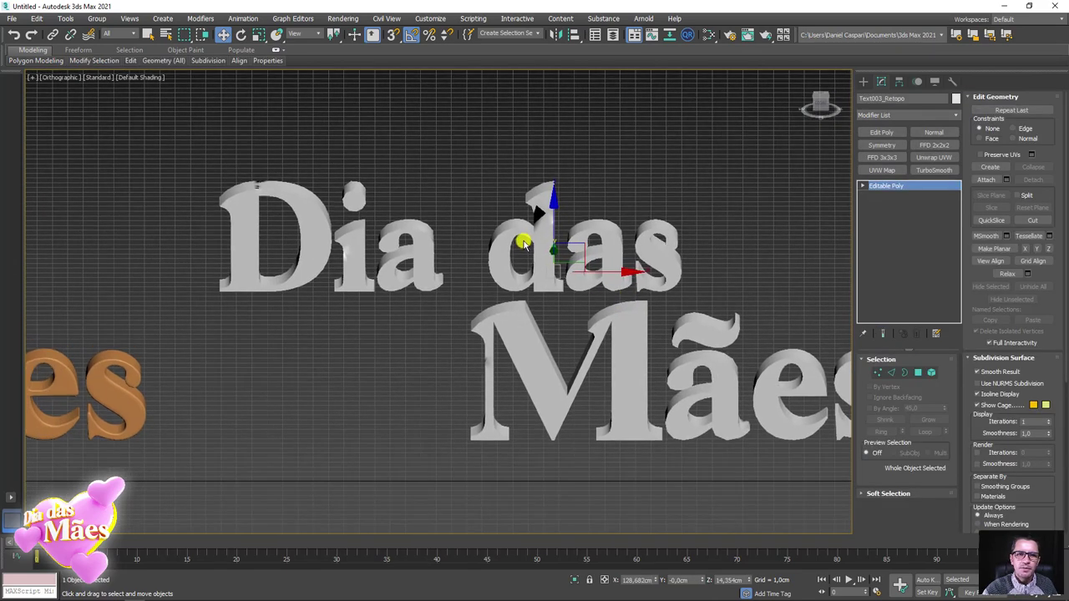
pyautogui.scroll(3, 553, 209)
pyautogui.press('F4')
pyautogui.scroll(-5, 520, 253)
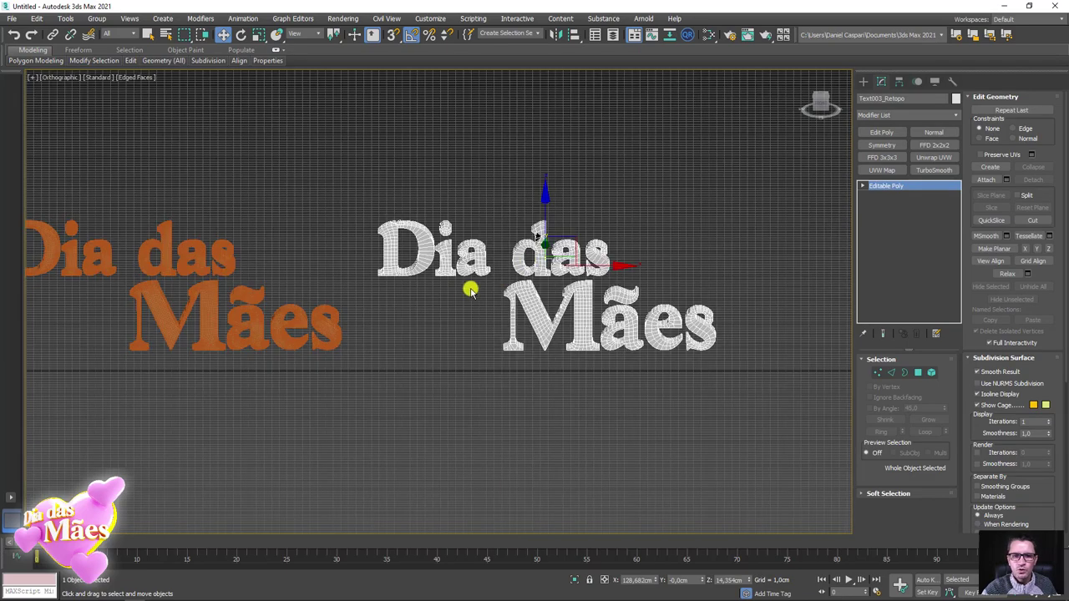
pyautogui.scroll(-2, 470, 287)
pyautogui.press('Delete')
pyautogui.click(288, 323)
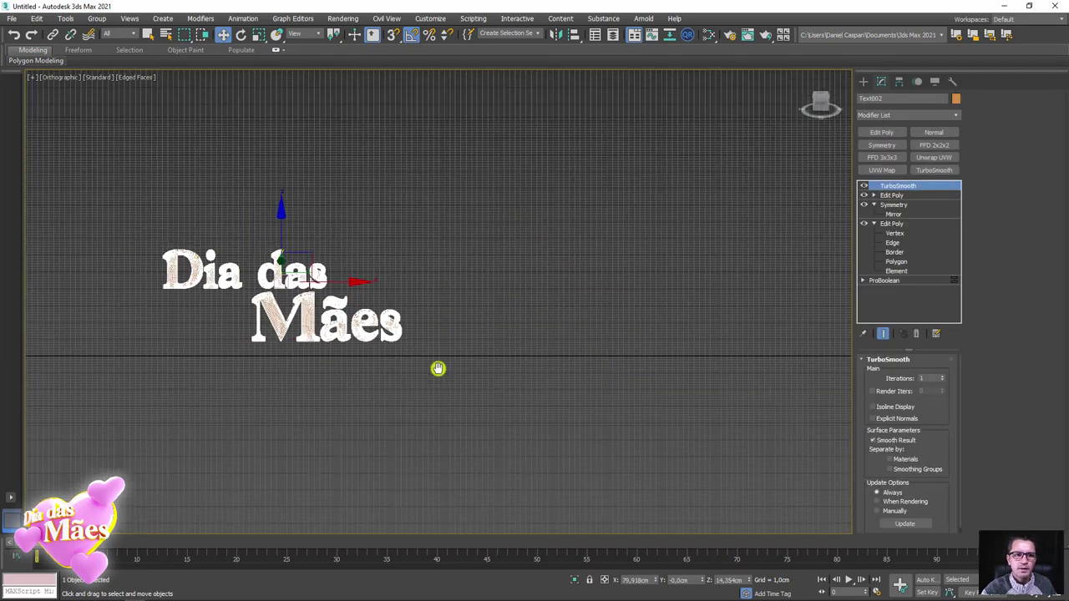
pyautogui.scroll(3, 440, 368)
pyautogui.scroll(2, 655, 317)
pyautogui.keyDown('alt'); pyautogui.moveTo(655, 317); pyautogui.dragTo(694, 318, button='middle'); pyautogui.keyUp('alt')
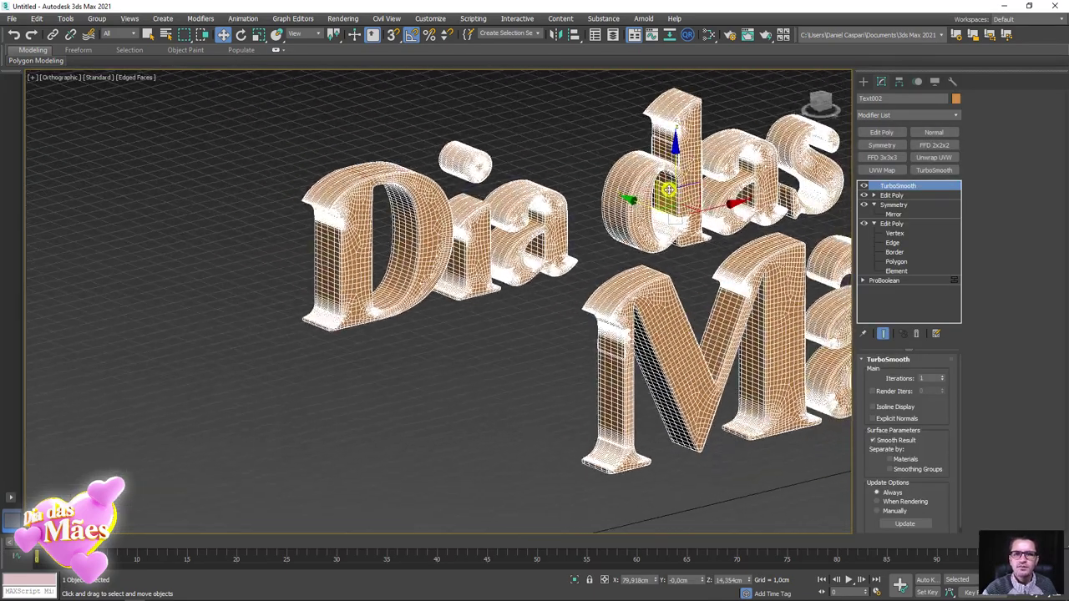
pyautogui.scroll(3, 642, 211)
pyautogui.scroll(-3, 674, 199)
pyautogui.scroll(3, 652, 242)
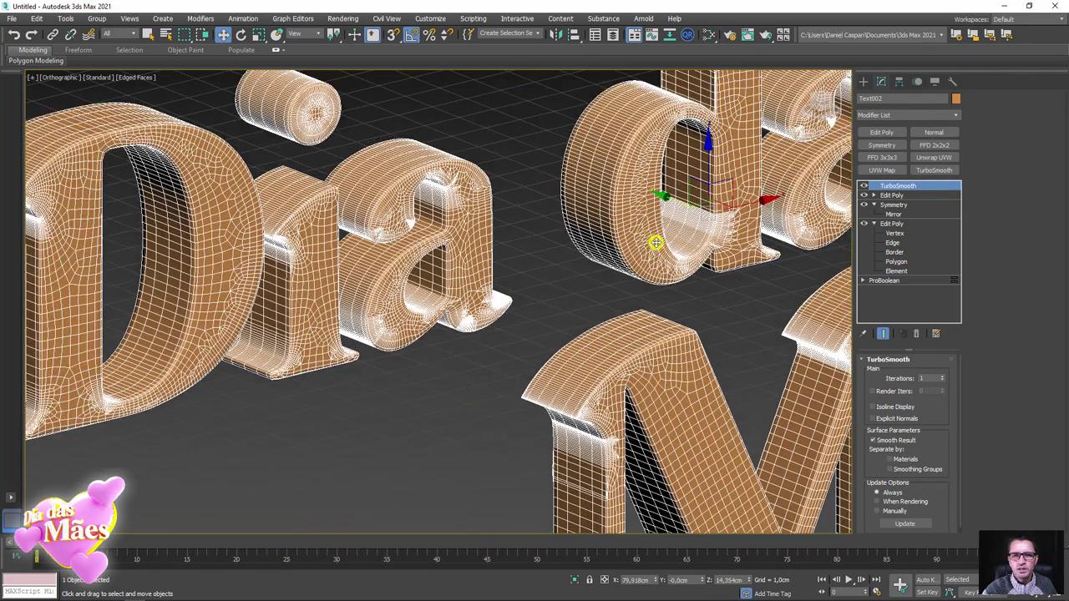
pyautogui.press('F4')
pyautogui.scroll(-3, 584, 275)
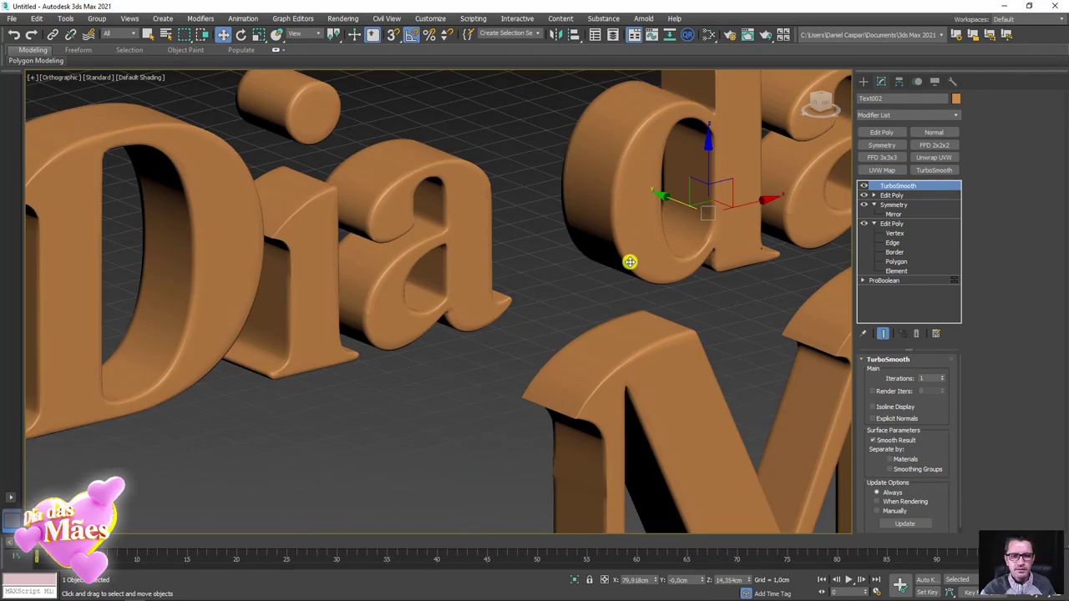
pyautogui.scroll(2, 491, 293)
pyautogui.scroll(4, 518, 250)
pyautogui.press('F4')
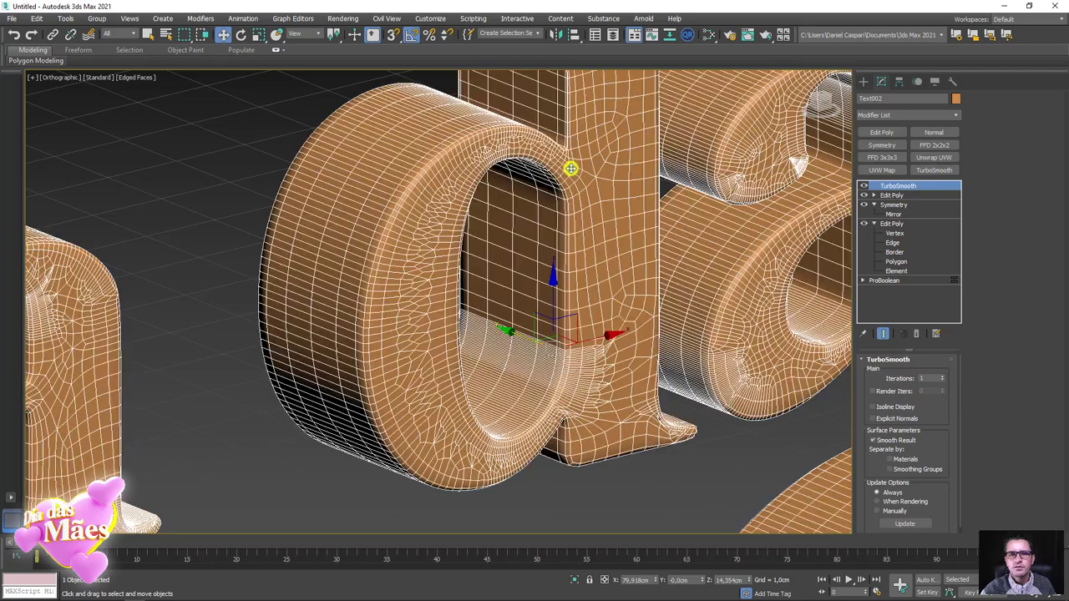
pyautogui.scroll(-5, 571, 167)
pyautogui.scroll(-3, 625, 281)
pyautogui.scroll(-2, 601, 317)
# Move the original Text001 lettering off to the left of the reference plane
pyautogui.keyDown('alt'); pyautogui.moveTo(634, 354); pyautogui.dragTo(562, 358, button='middle'); pyautogui.keyUp('alt')
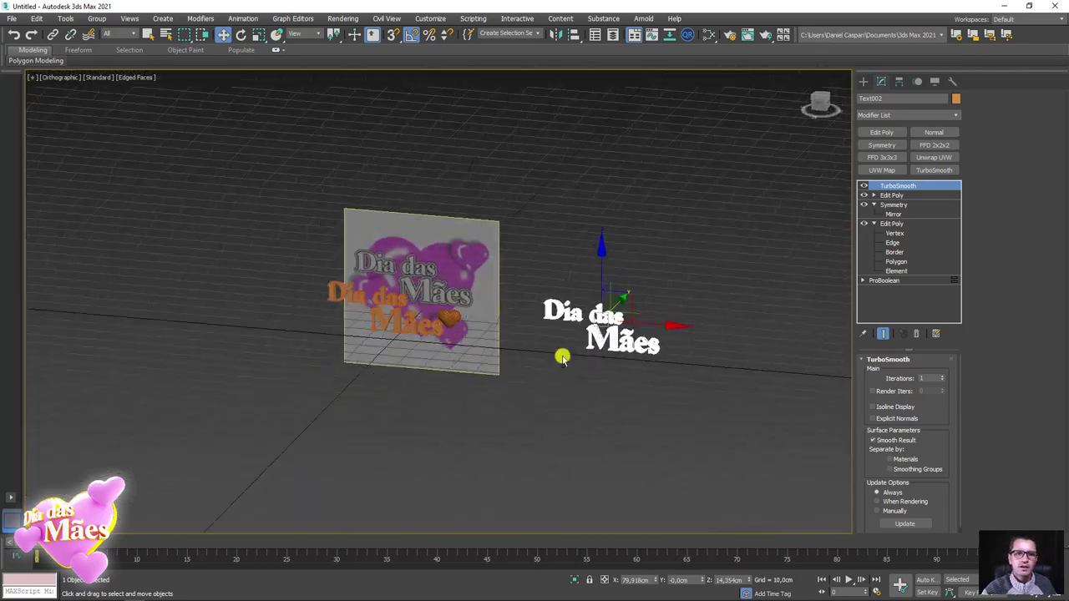
pyautogui.scroll(2, 601, 335)
pyautogui.click(389, 311)
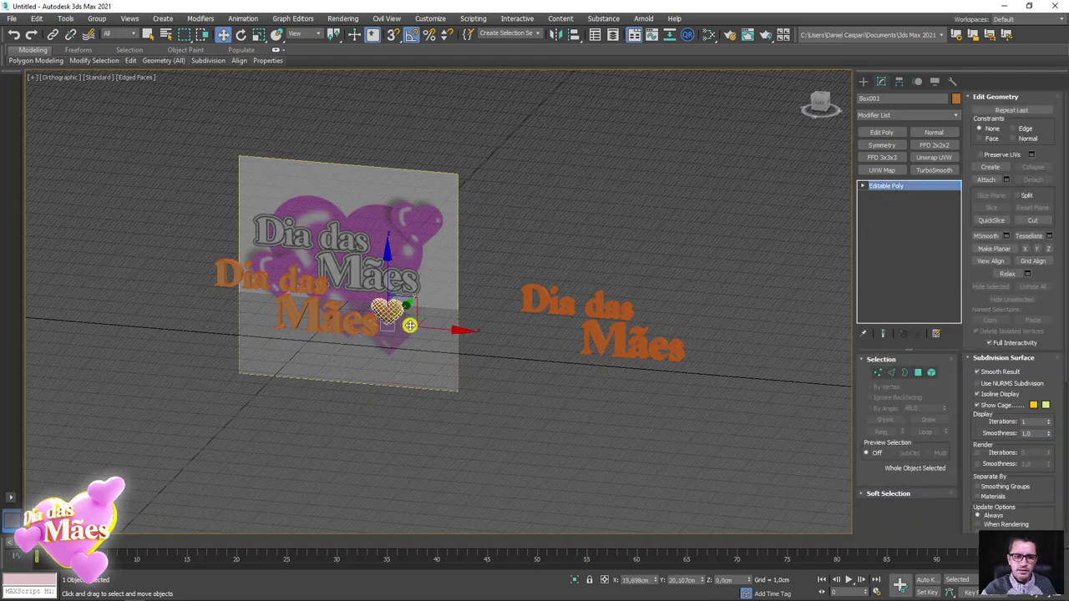
pyautogui.moveTo(329, 325); pyautogui.dragTo(464, 334, button='middle')
pyautogui.click(448, 332)
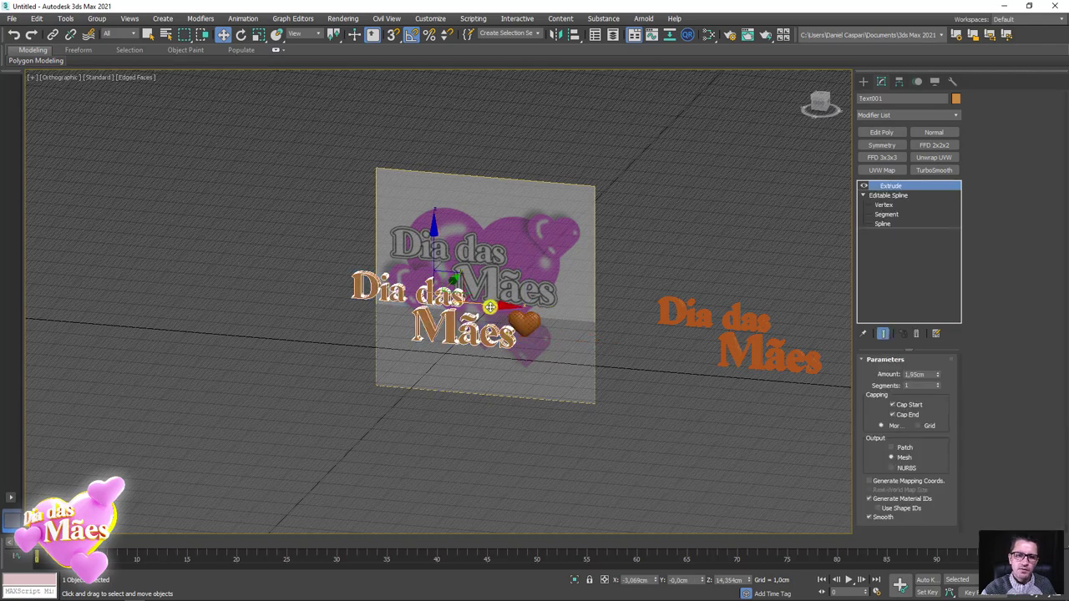
pyautogui.moveTo(490, 307); pyautogui.dragTo(327, 273)
# Place the smoothed Text002 in front of the reference and align it in Front view
pyautogui.click(728, 357)
pyautogui.moveTo(793, 285); pyautogui.dragTo(503, 259)
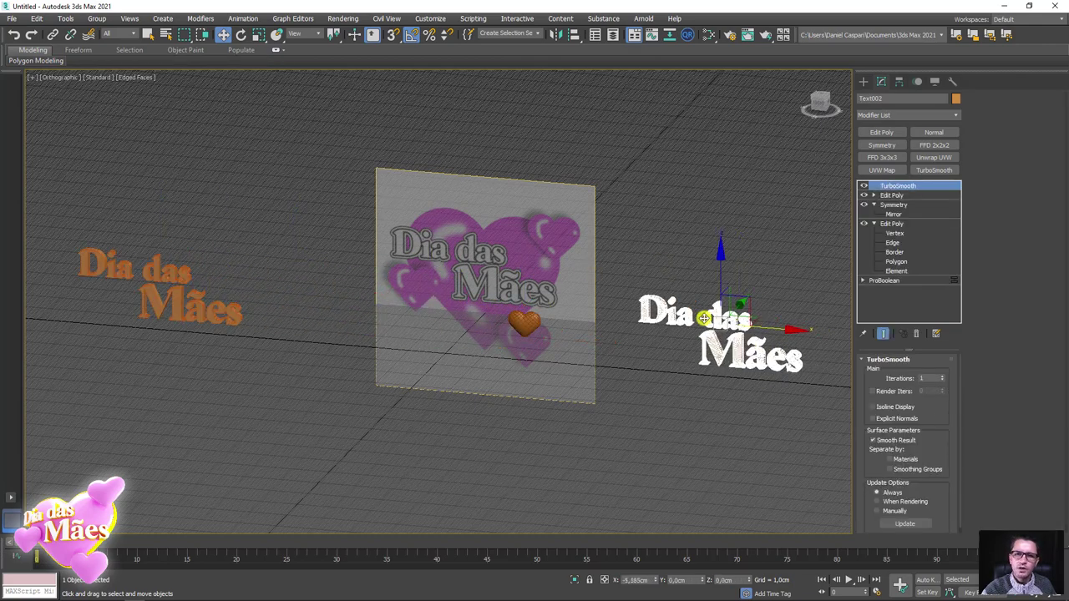
pyautogui.press('f')
pyautogui.scroll(-3, 489, 267)
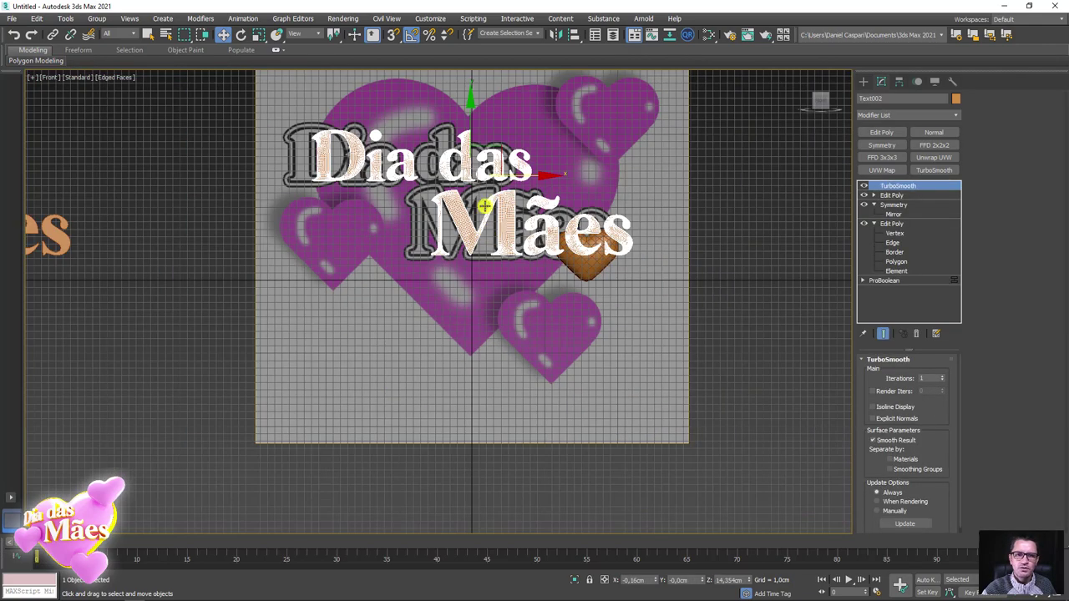
pyautogui.moveTo(530, 176); pyautogui.dragTo(506, 172)
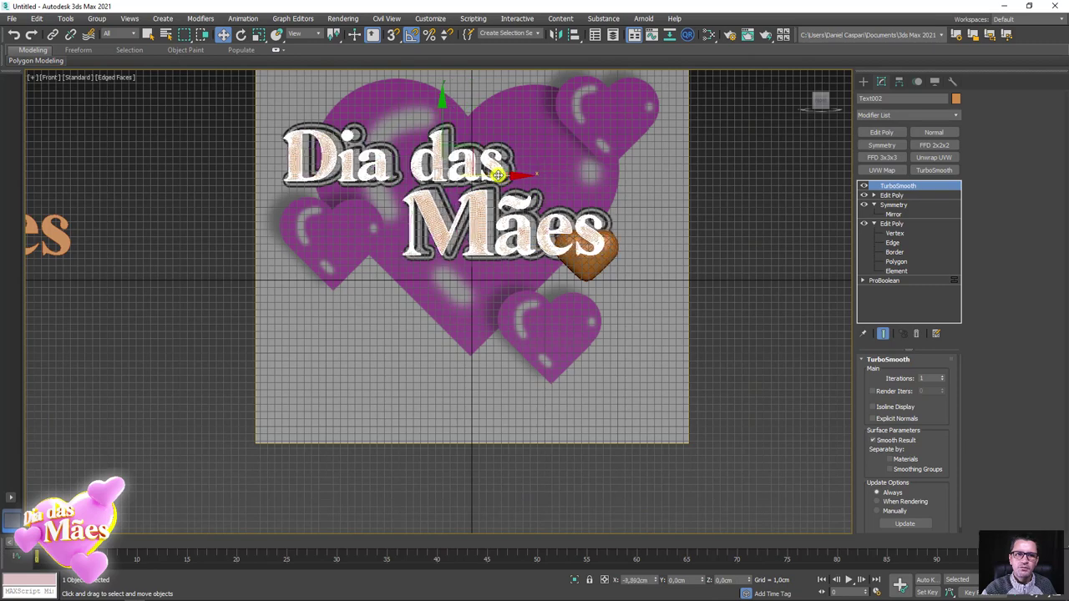
pyautogui.click(588, 263)
# Scale up the Box001 heart and centre it over the large reference heart, back in Perspective view
pyautogui.click(930, 373)
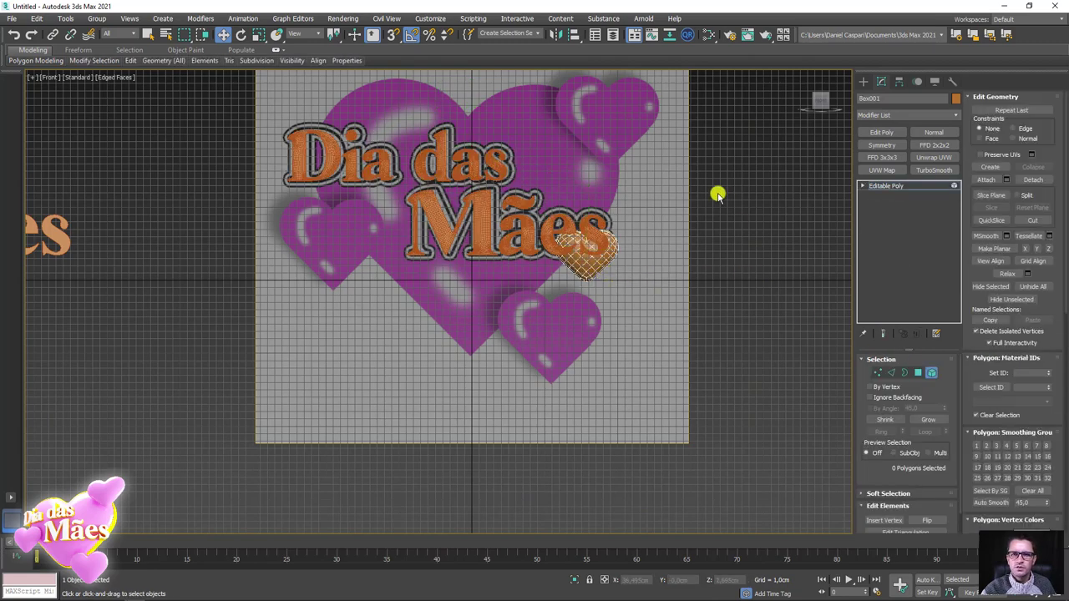
pyautogui.moveTo(601, 236); pyautogui.dragTo(670, 18)
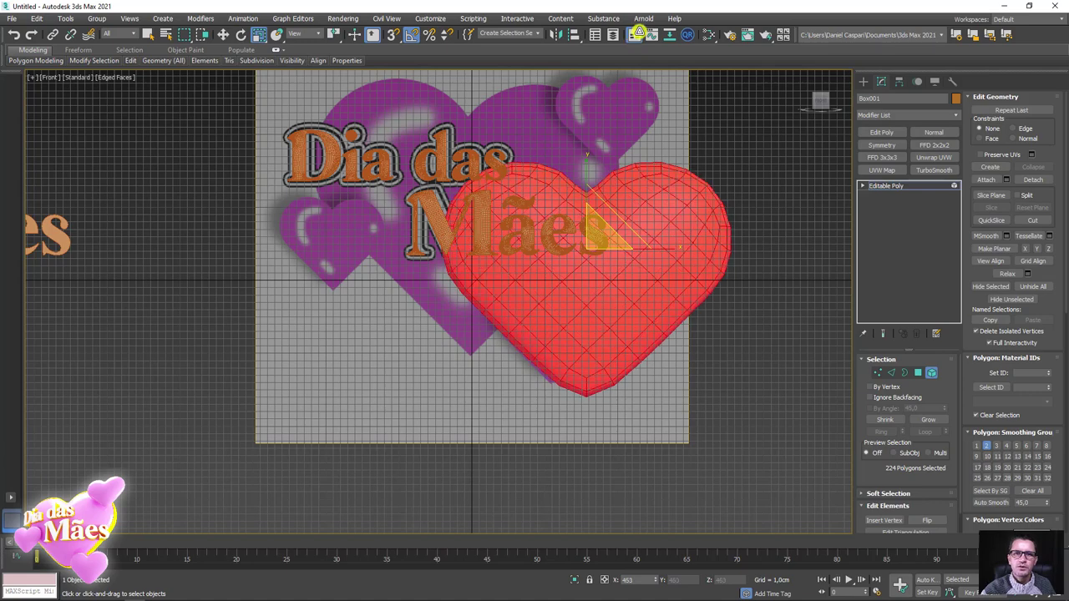
pyautogui.click(906, 186)
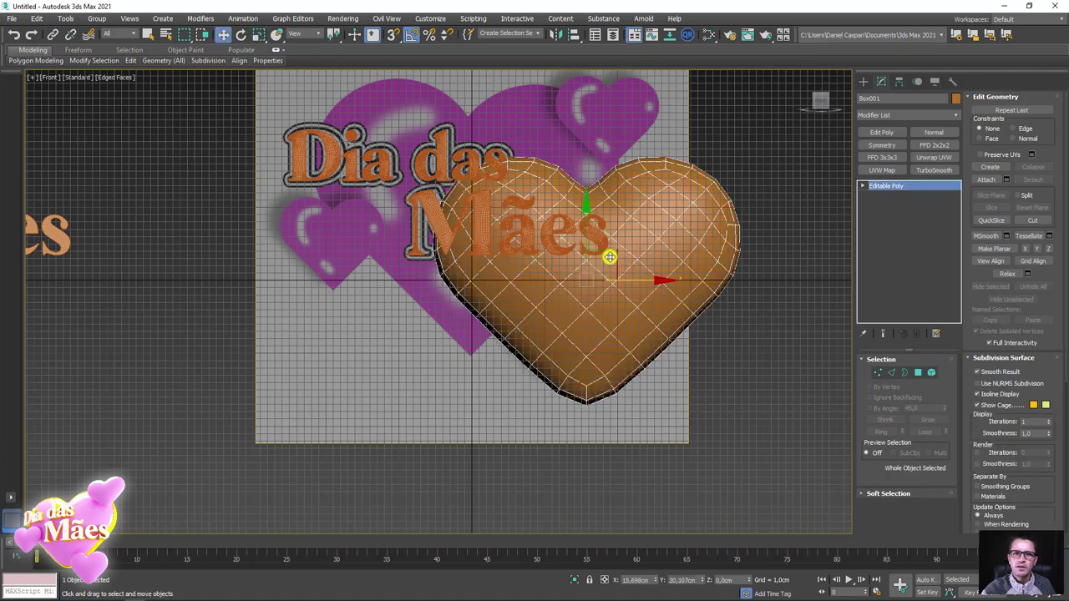
pyautogui.moveTo(609, 256); pyautogui.dragTo(493, 182)
pyautogui.click(929, 373)
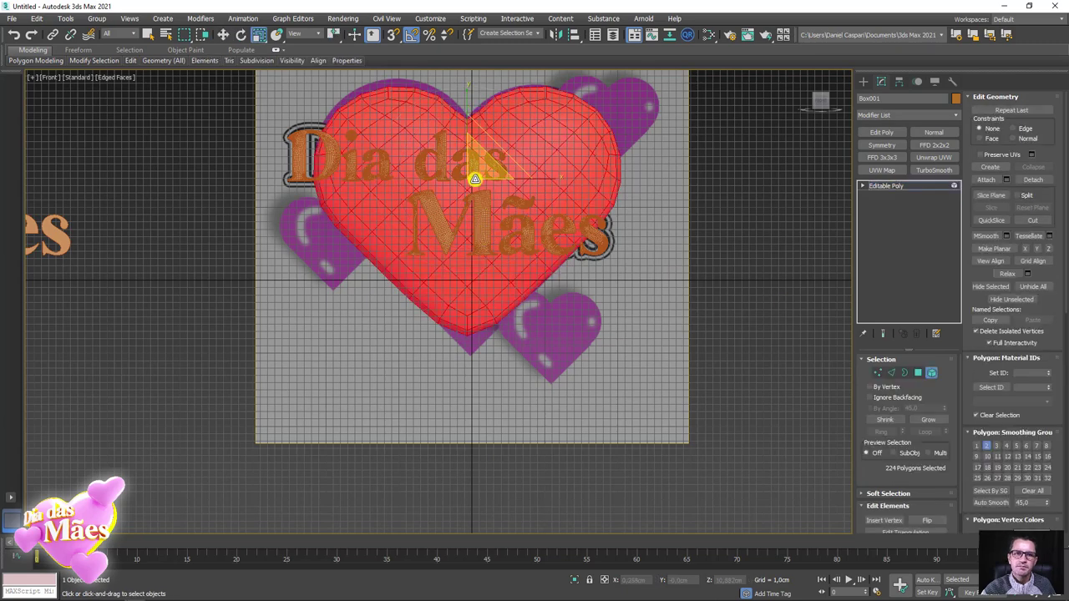
pyautogui.click(889, 185)
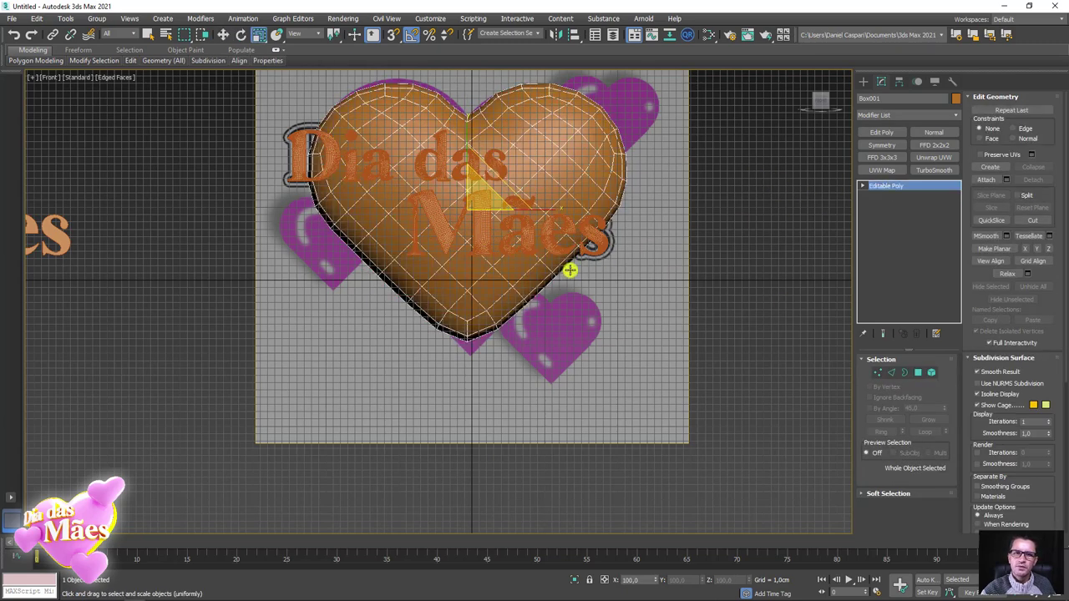
pyautogui.press('p')
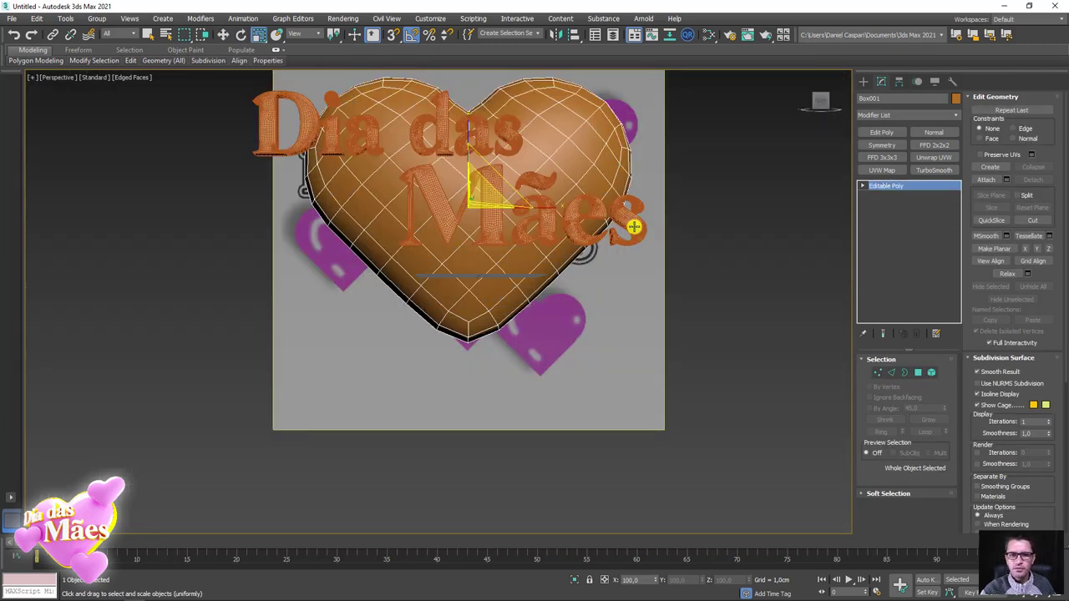
pyautogui.click(634, 227)
# Move the smoothed Text002 lettering up to the front of the heart
pyautogui.keyDown('alt'); pyautogui.moveTo(477, 210); pyautogui.dragTo(548, 278, button='middle'); pyautogui.keyUp('alt')
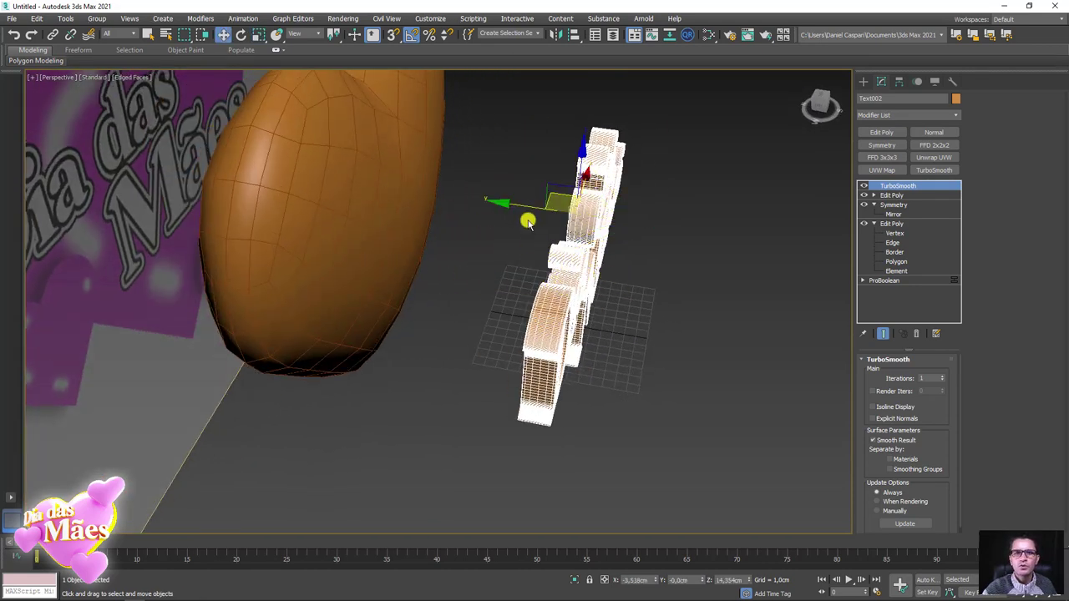
pyautogui.moveTo(530, 207)
pyautogui.mouseDown()
pyautogui.moveTo(370, 184)
pyautogui.moveTo(386, 183)
pyautogui.mouseUp()
pyautogui.moveTo(386, 183)
pyautogui.keyDown('alt'); pyautogui.mouseDown(button='middle')
pyautogui.moveTo(417, 232)
pyautogui.moveTo(442, 242)
pyautogui.mouseUp(button='middle'); pyautogui.keyUp('alt')
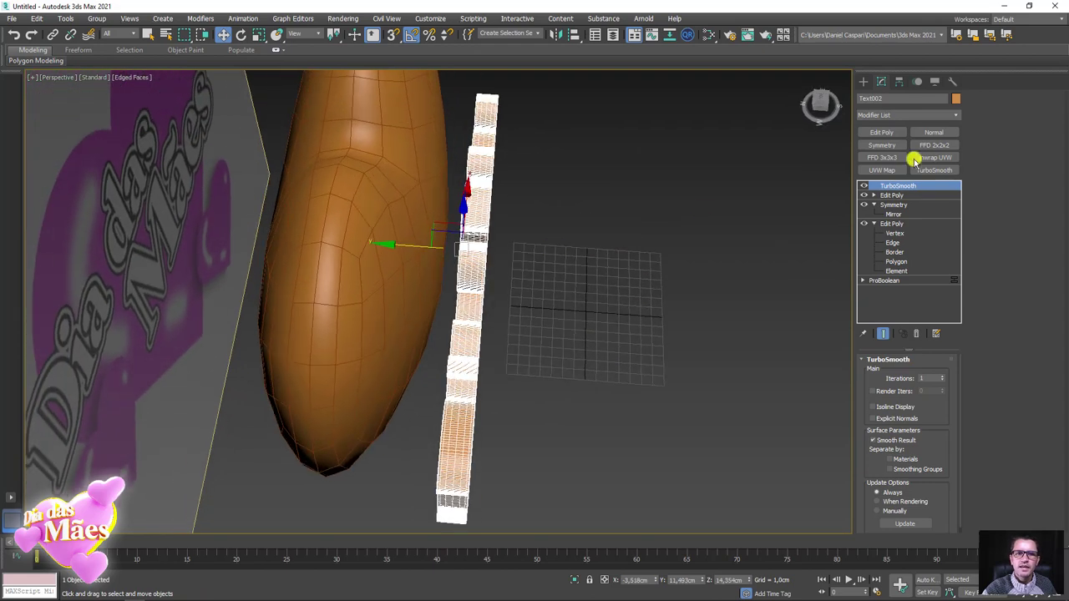
# Add a Bend modifier to Text002 and set its angle to 79 degrees
pyautogui.click(954, 114)
pyautogui.moveTo(954, 129); pyautogui.dragTo(954, 166)
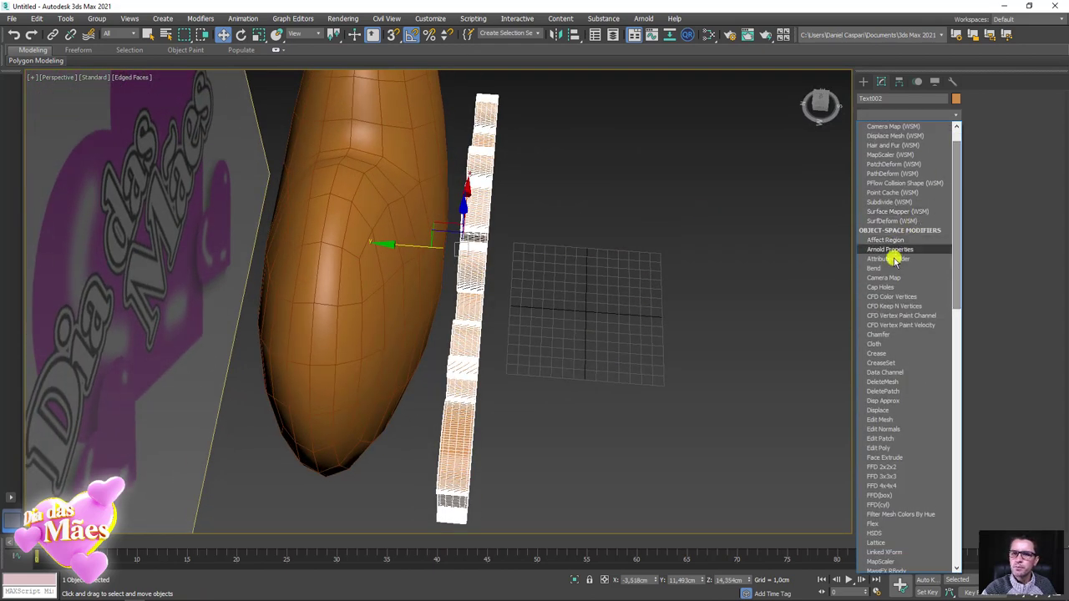
pyautogui.click(884, 270)
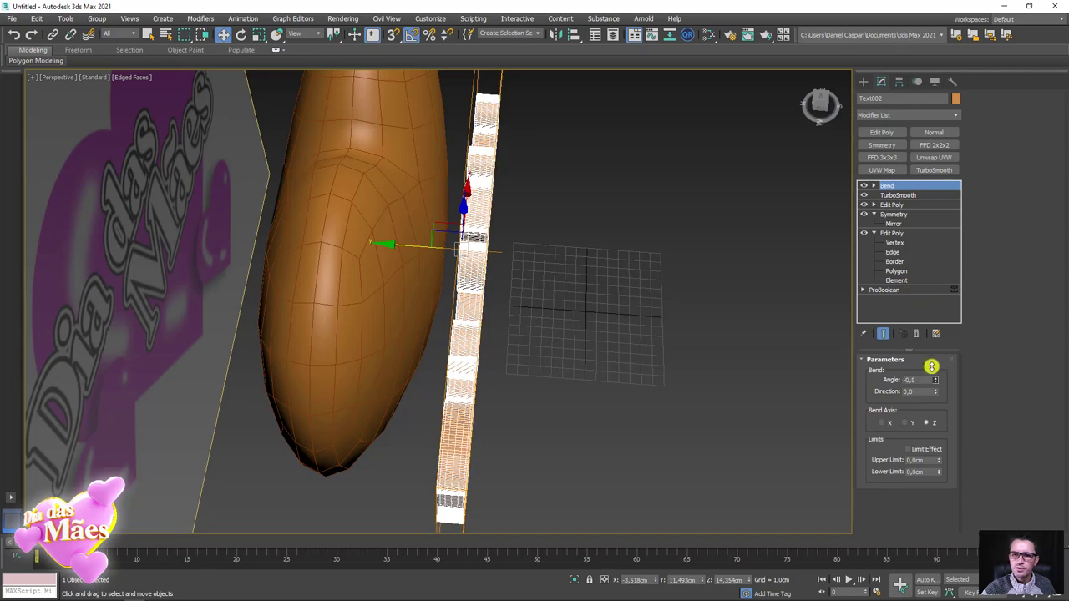
pyautogui.moveTo(931, 366); pyautogui.dragTo(916, 291)
pyautogui.moveTo(618, 259)
pyautogui.keyDown('alt'); pyautogui.mouseDown(button='middle')
pyautogui.moveTo(639, 248)
pyautogui.moveTo(606, 214)
pyautogui.moveTo(628, 244)
pyautogui.moveTo(846, 359)
pyautogui.mouseUp(button='middle'); pyautogui.keyUp('alt')
# Set the Bend axis to X and lower the angle to 73.5
pyautogui.click(903, 423)
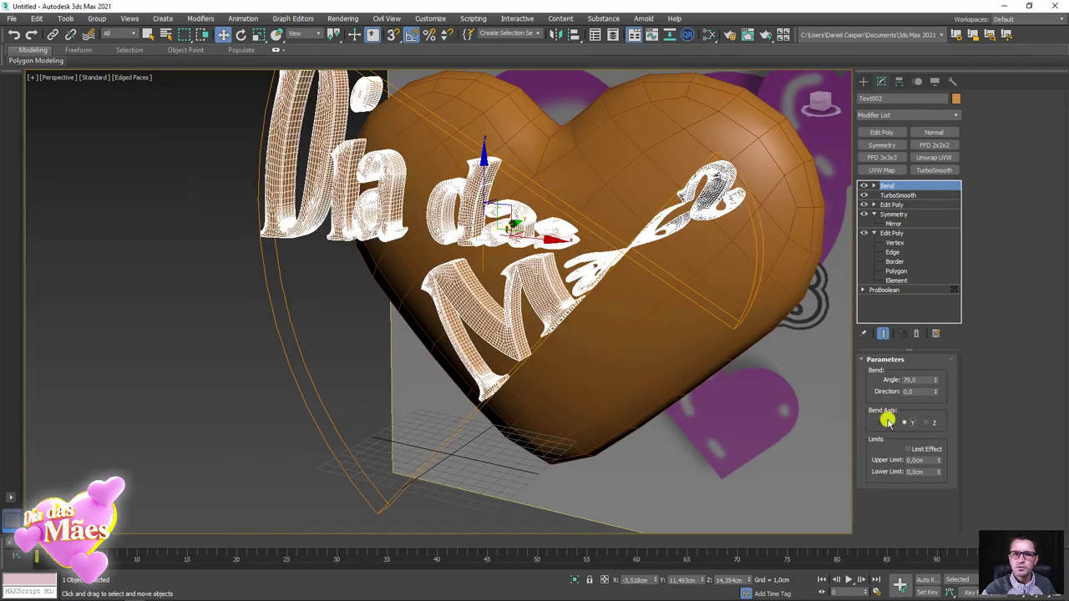
pyautogui.click(884, 422)
pyautogui.keyDown('alt'); pyautogui.moveTo(653, 343); pyautogui.dragTo(674, 371, button='middle'); pyautogui.keyUp('alt')
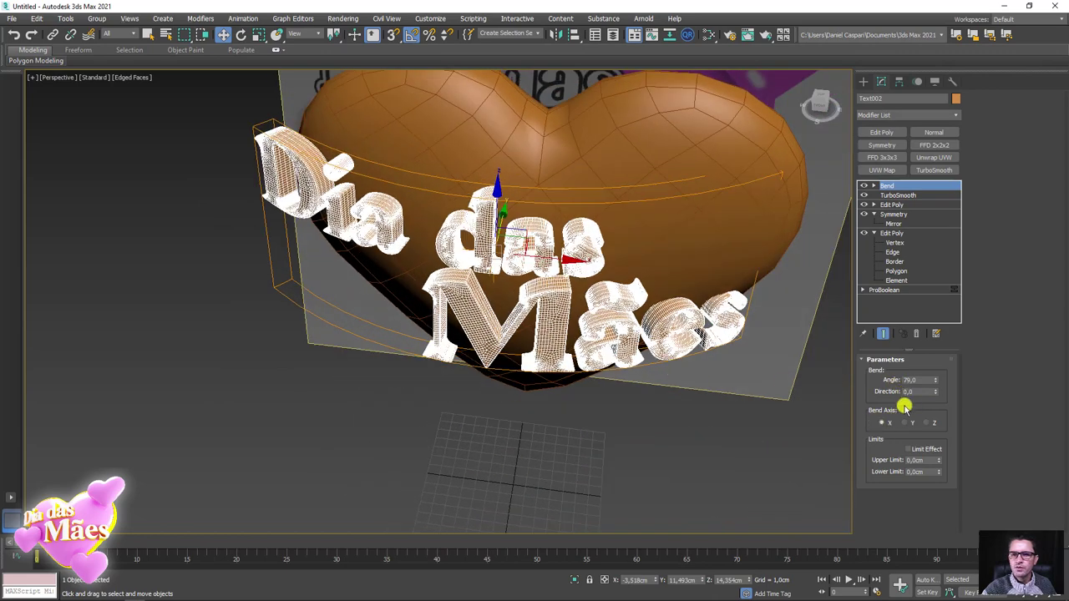
pyautogui.moveTo(932, 380)
pyautogui.mouseDown()
pyautogui.moveTo(935, 417)
pyautogui.moveTo(933, 379)
pyautogui.mouseUp()
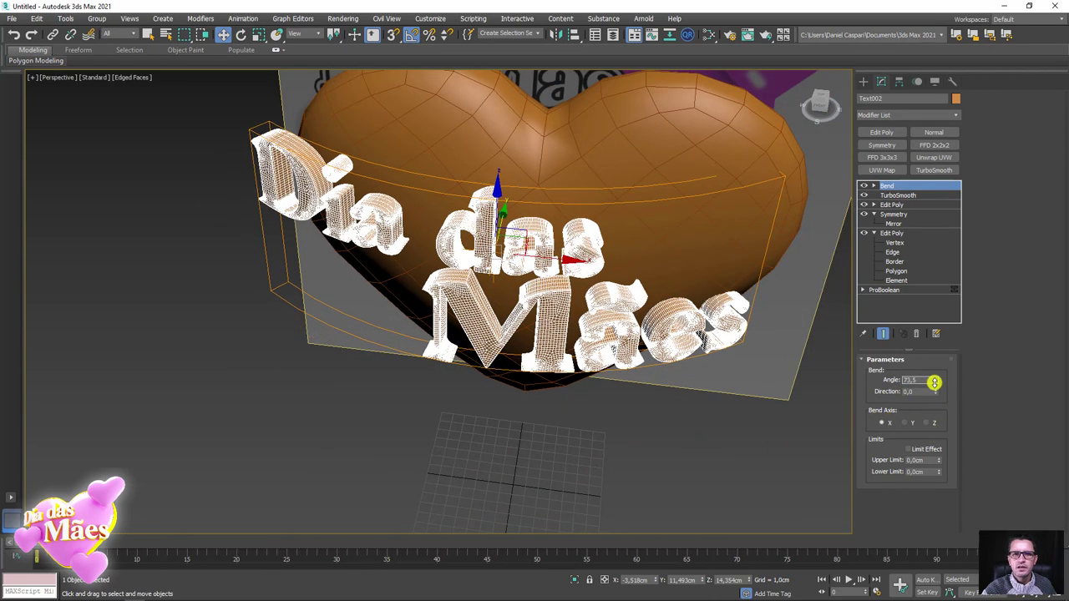
pyautogui.keyDown('alt'); pyautogui.moveTo(685, 350); pyautogui.dragTo(424, 255, button='middle'); pyautogui.keyUp('alt')
pyautogui.moveTo(486, 231)
pyautogui.keyDown('alt'); pyautogui.mouseDown(button='middle')
pyautogui.moveTo(434, 229)
pyautogui.moveTo(448, 255)
pyautogui.moveTo(465, 251)
pyautogui.mouseUp(button='middle'); pyautogui.keyUp('alt')
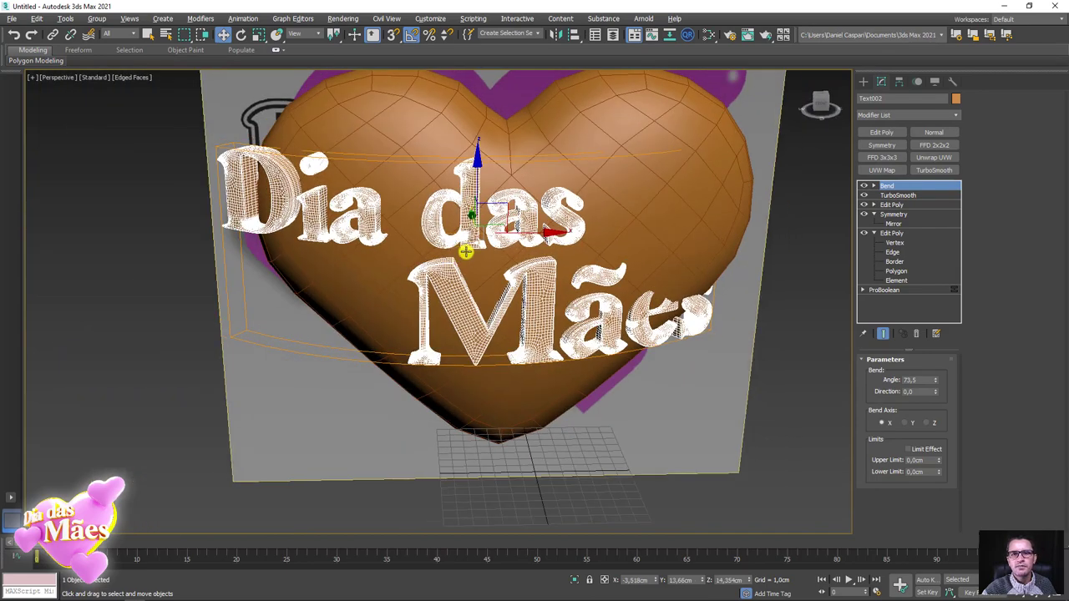
# Raise the bend angle to 74.5 and shift the Bend center right to even the curve
pyautogui.keyDown('alt'); pyautogui.moveTo(556, 275); pyautogui.dragTo(546, 245, button='middle'); pyautogui.keyUp('alt')
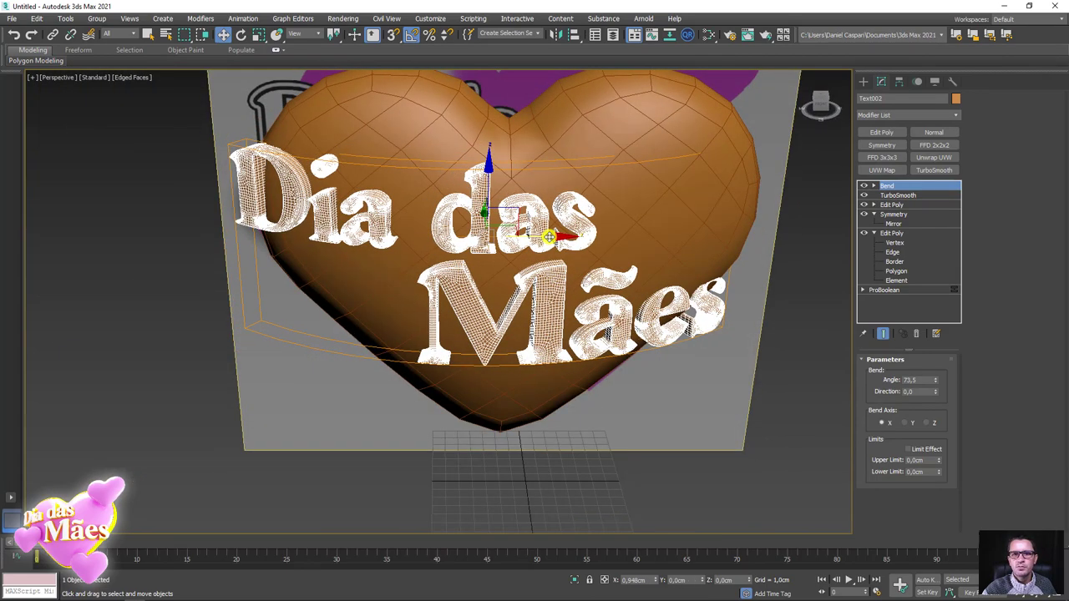
pyautogui.moveTo(936, 380); pyautogui.dragTo(934, 380)
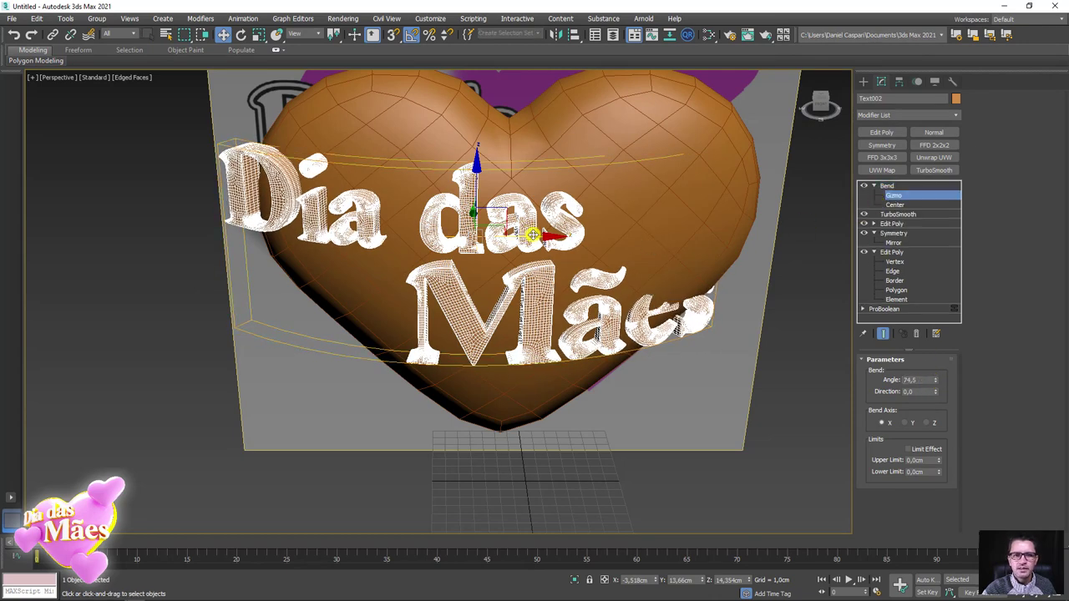
pyautogui.moveTo(532, 235); pyautogui.dragTo(558, 241)
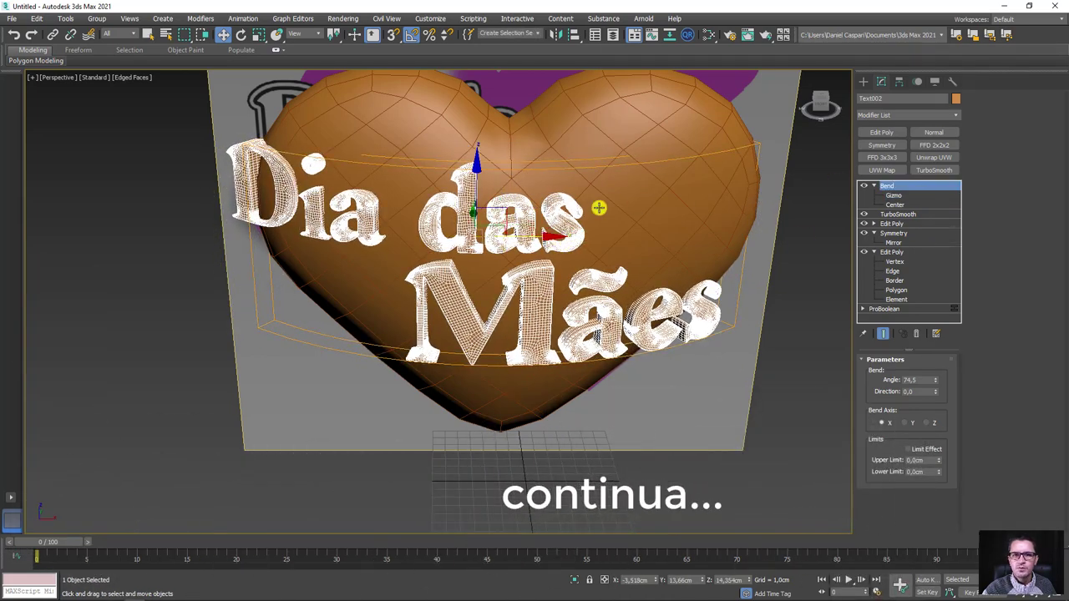
pyautogui.keyDown('alt'); pyautogui.moveTo(427, 243); pyautogui.dragTo(441, 236, button='middle'); pyautogui.keyUp('alt')
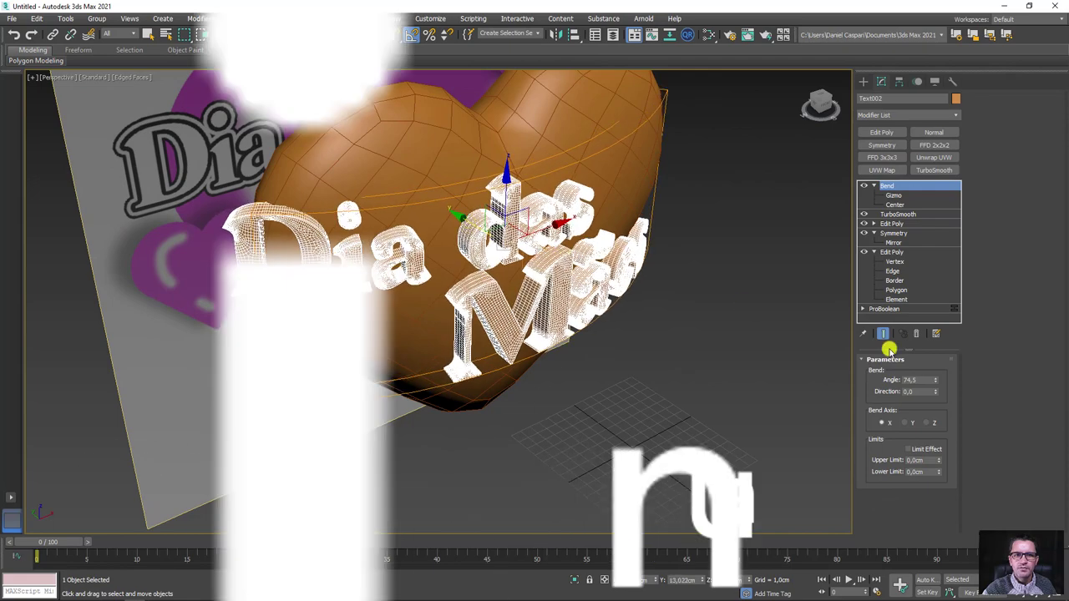